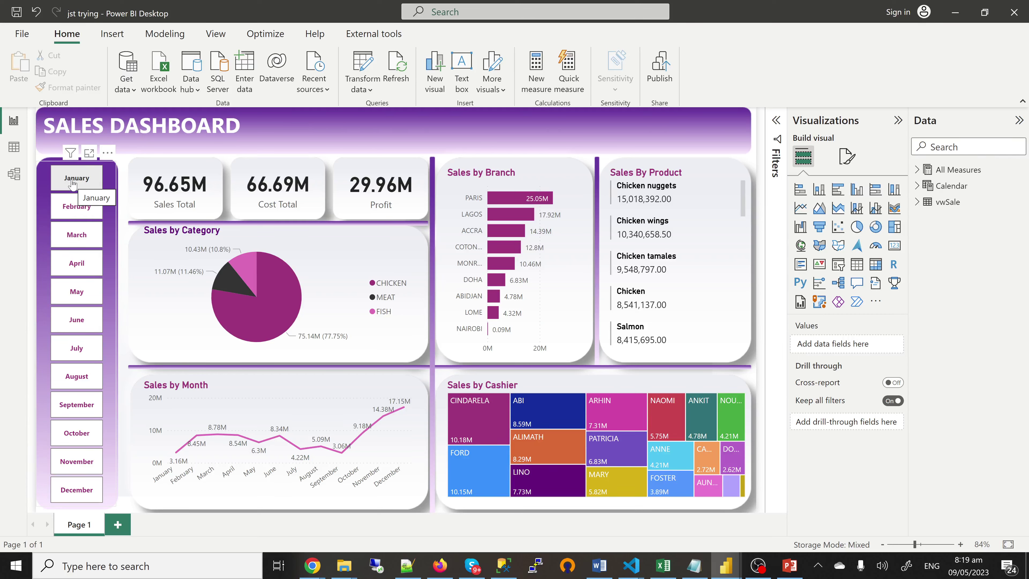
# Filter the sales dashboard to January and switch to the Steps.txt notes in Notepad to review the project plan
pyautogui.click(72, 184)
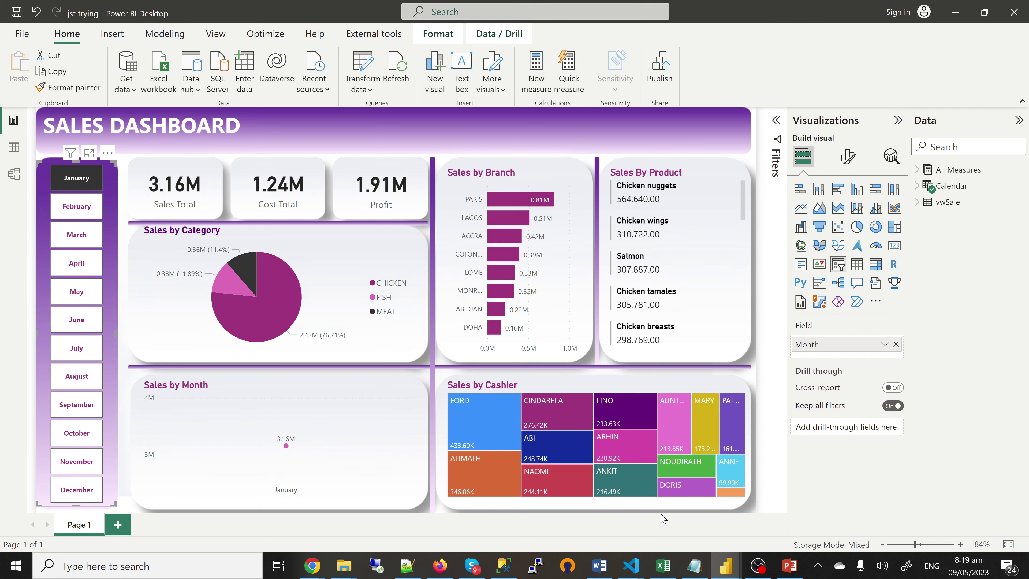
pyautogui.click(695, 573)
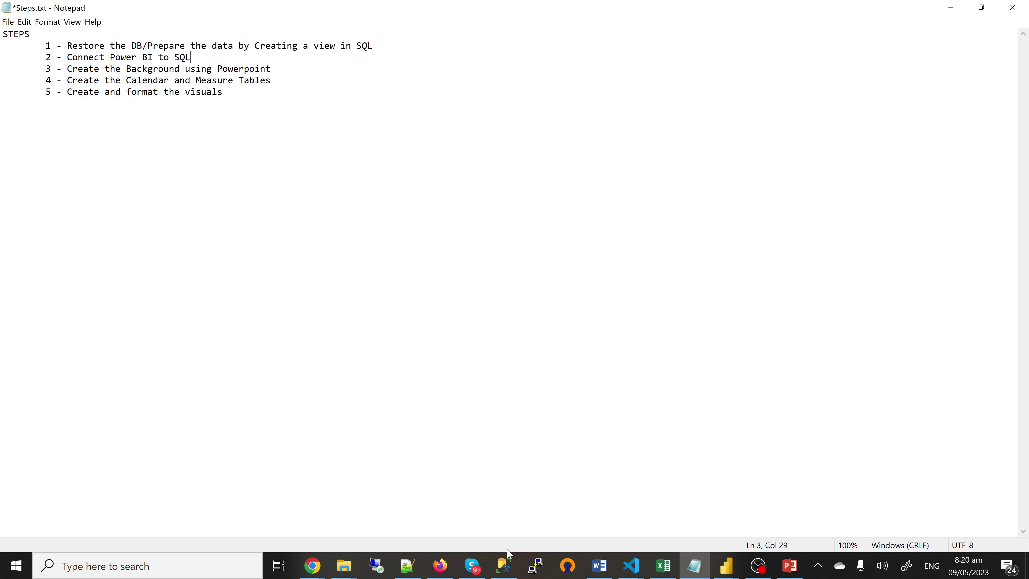
# Switch to SQL Server Management Studio and set up a database restore from the backup file C:\POWER_BI\POWER_BI_2023
pyautogui.click(504, 565)
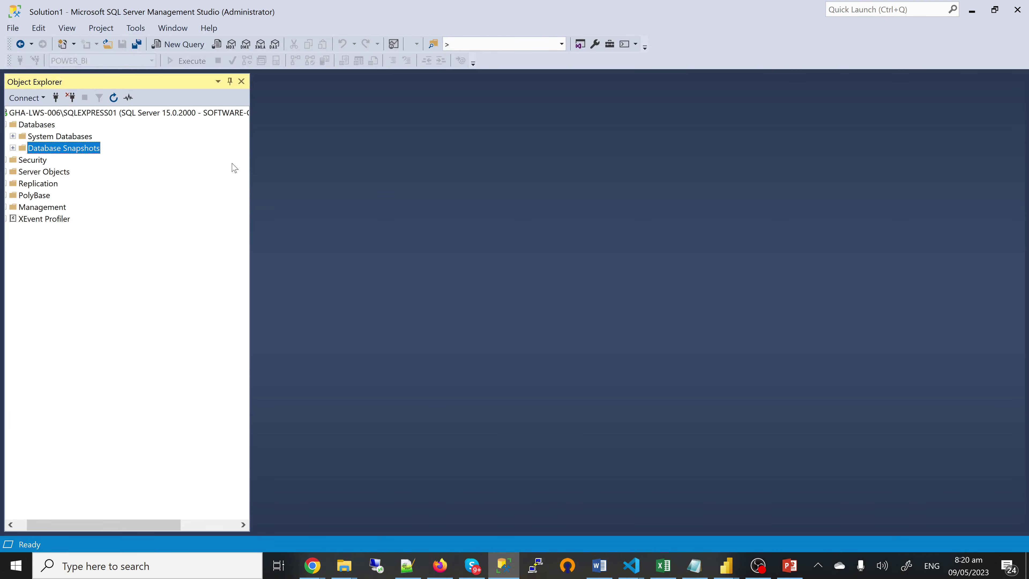
pyautogui.rightClick(27, 128)
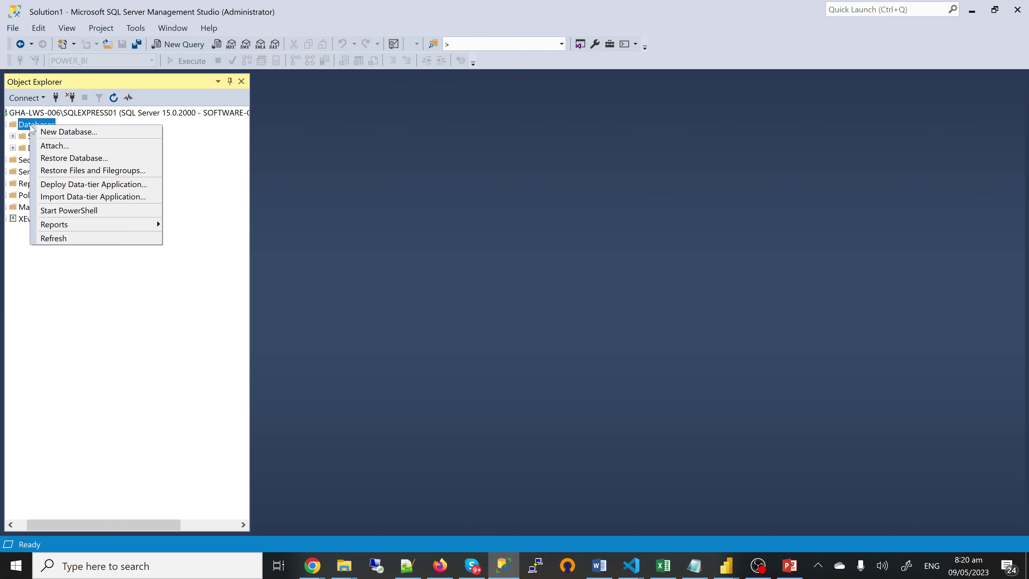
pyautogui.click(72, 165)
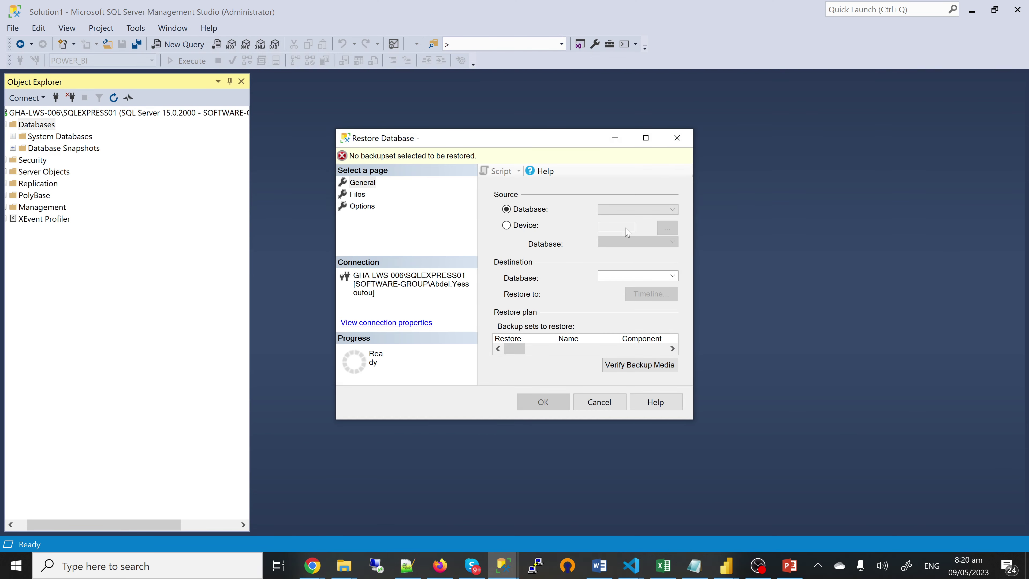
pyautogui.click(507, 226)
pyautogui.click(667, 228)
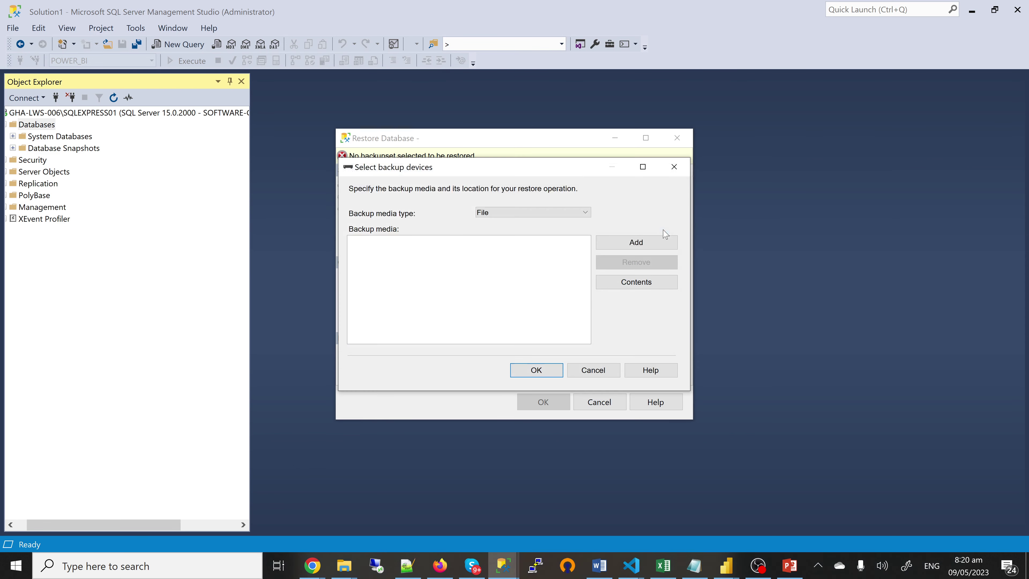
pyautogui.click(639, 248)
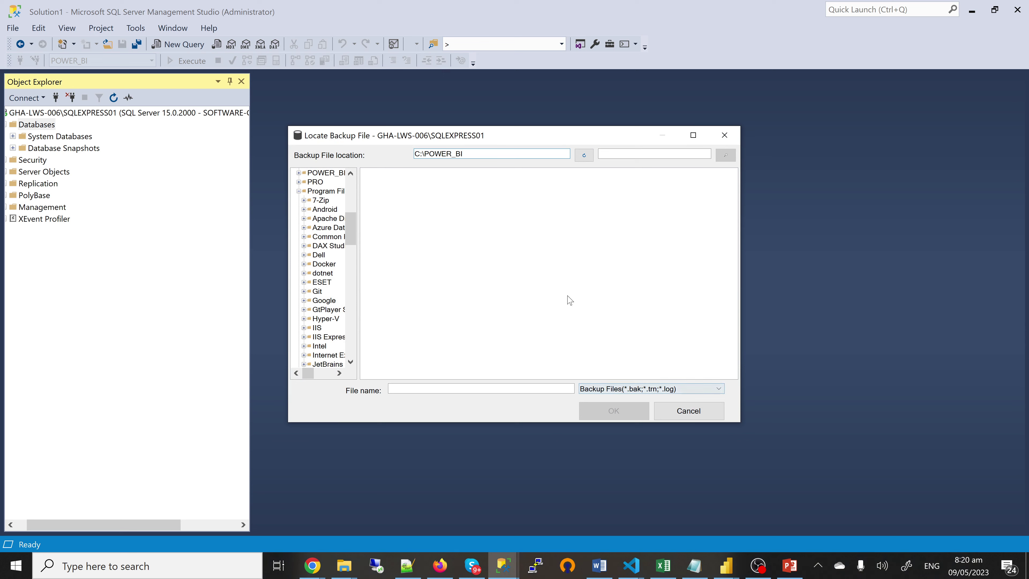
pyautogui.click(616, 388)
pyautogui.click(609, 407)
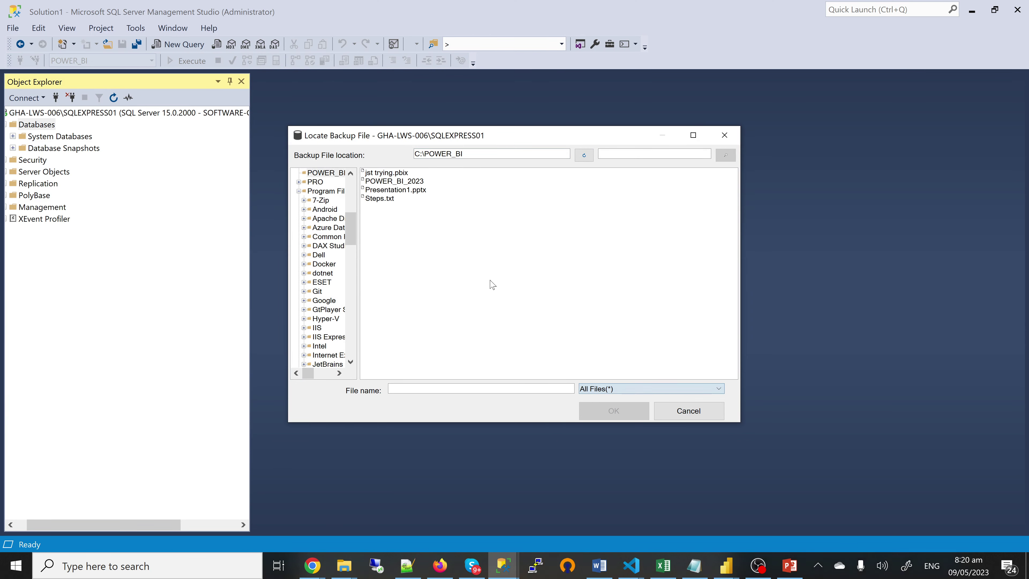
pyautogui.click(411, 182)
pyautogui.click(614, 411)
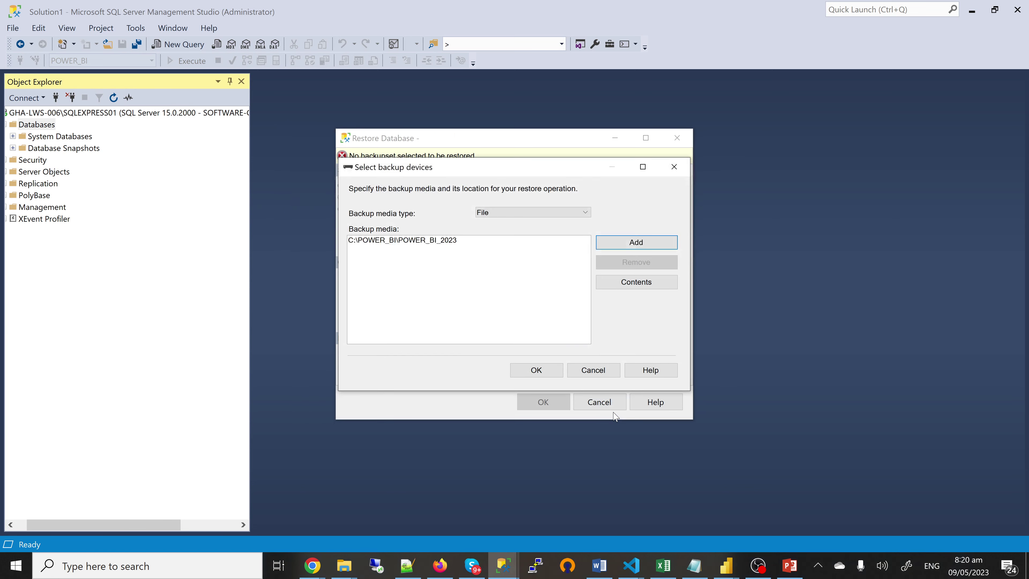
pyautogui.click(536, 370)
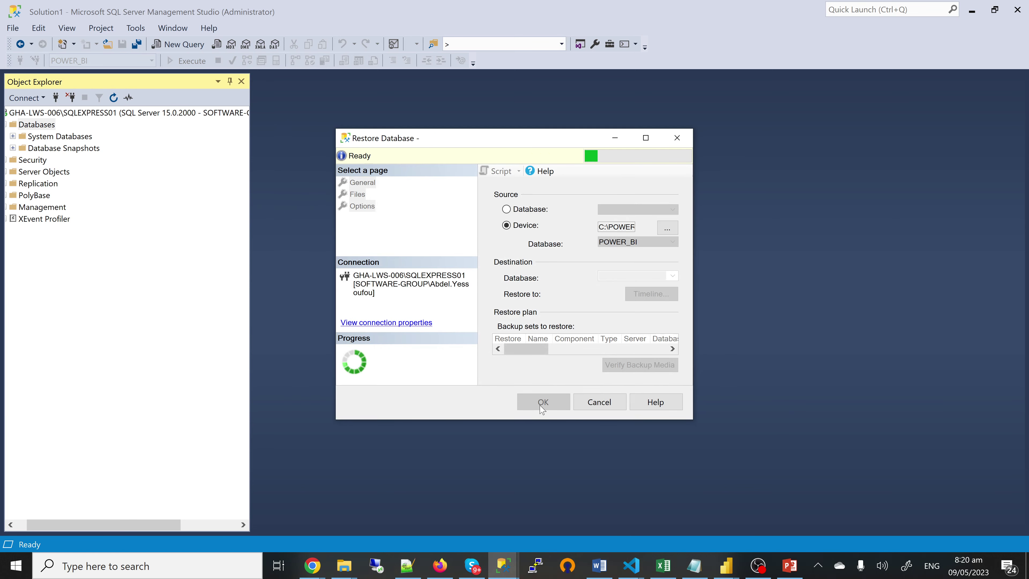
# Relocate the restored data and log files to C:\POWER_BI and run the POWER_BI database restore
pyautogui.click(356, 195)
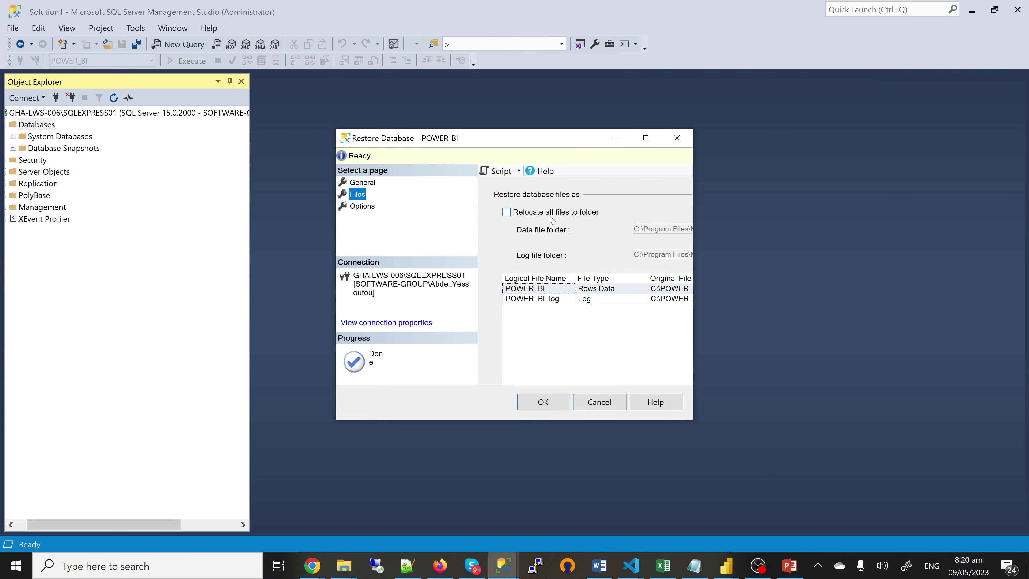
pyautogui.click(645, 145)
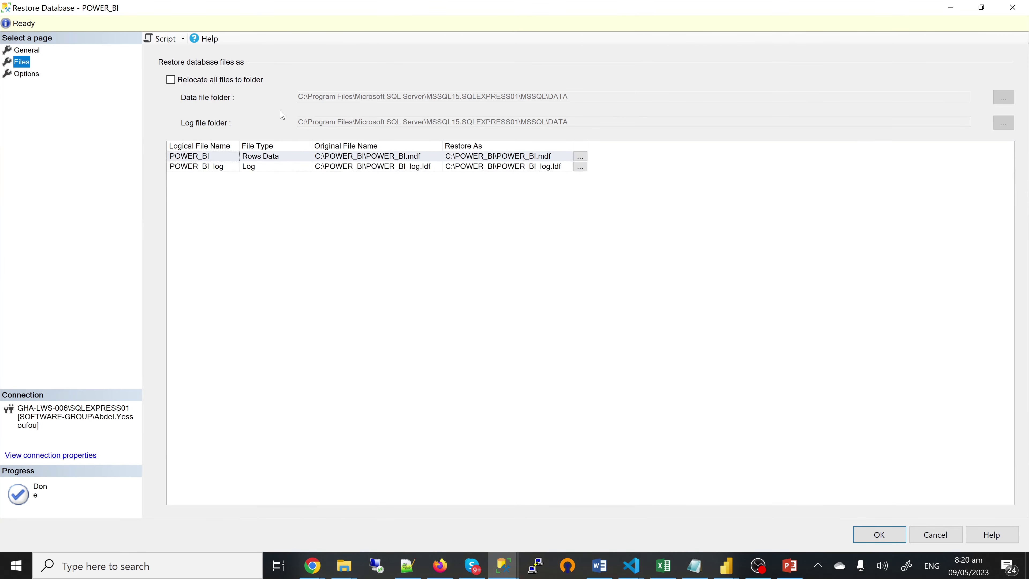
pyautogui.click(246, 80)
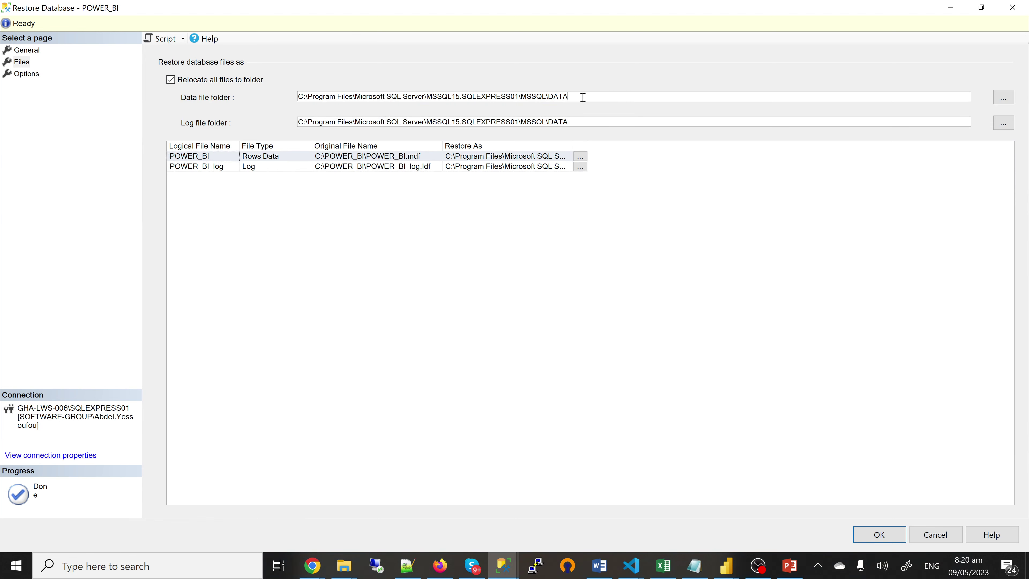
pyautogui.moveTo(584, 96); pyautogui.dragTo(256, 102)
pyautogui.write('C:\\POWER_BI')
pyautogui.moveTo(592, 124); pyautogui.dragTo(274, 126)
pyautogui.write('C:\\POWER_BI')
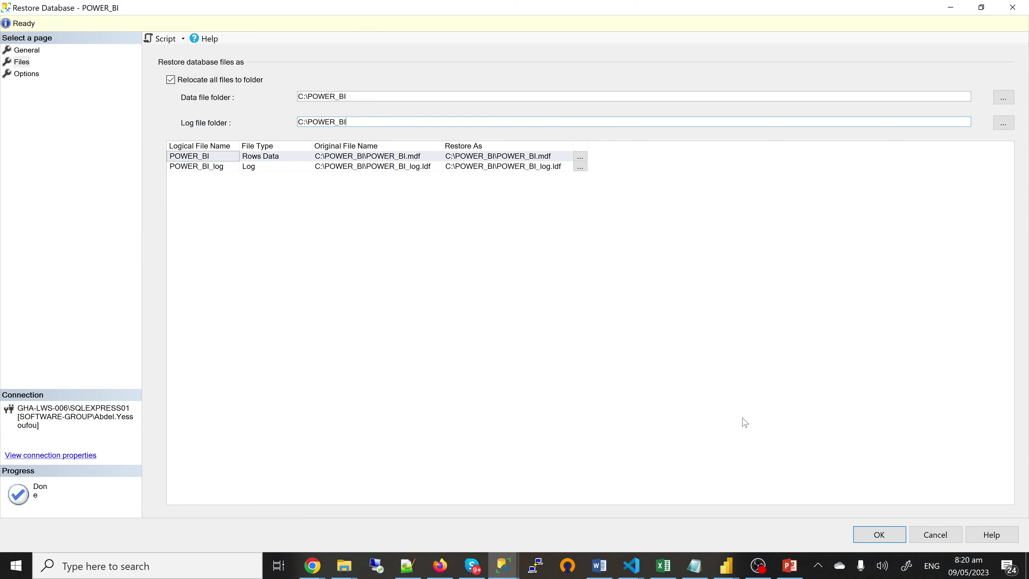
pyautogui.click(878, 534)
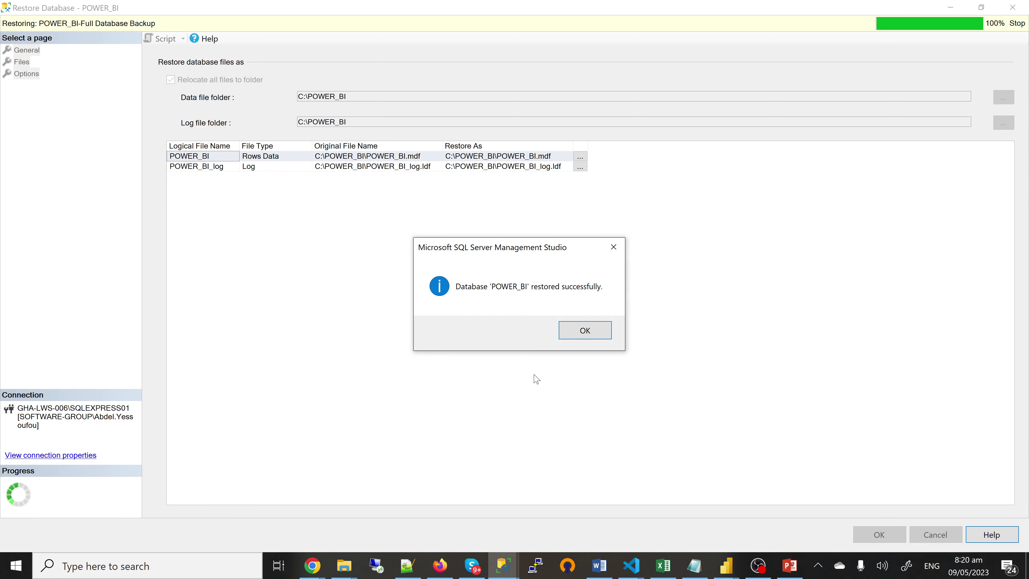
pyautogui.click(583, 330)
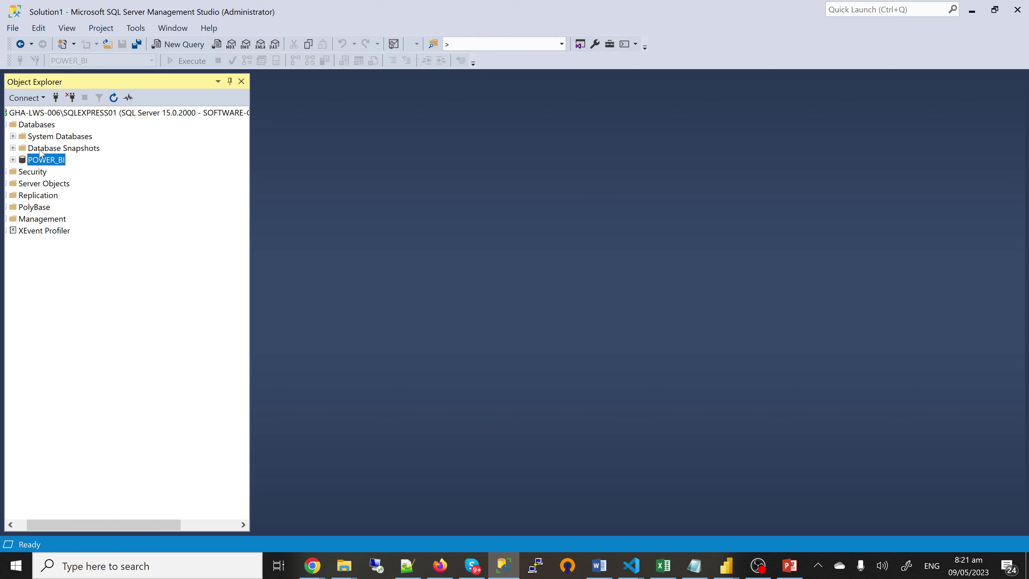
# Examine the user tables of the POWER_BI database, from CompanyLocation through User
pyautogui.click(13, 159)
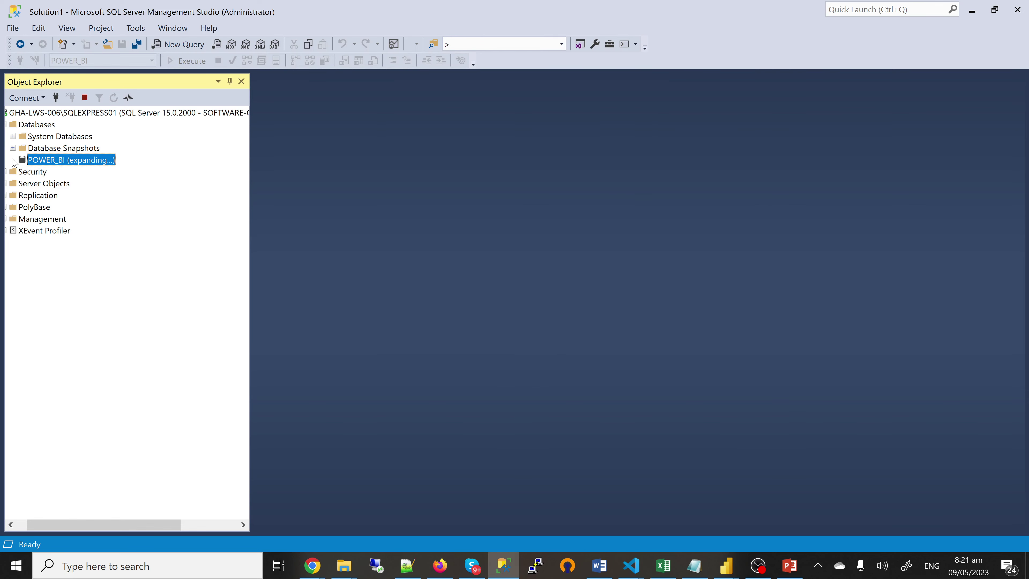
pyautogui.click(22, 183)
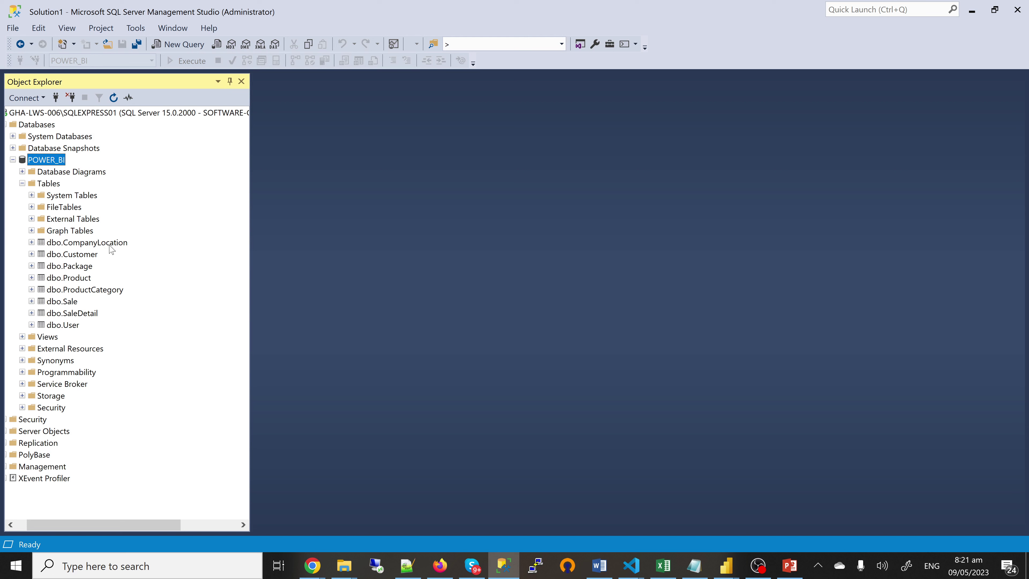
pyautogui.click(108, 245)
pyautogui.click(90, 255)
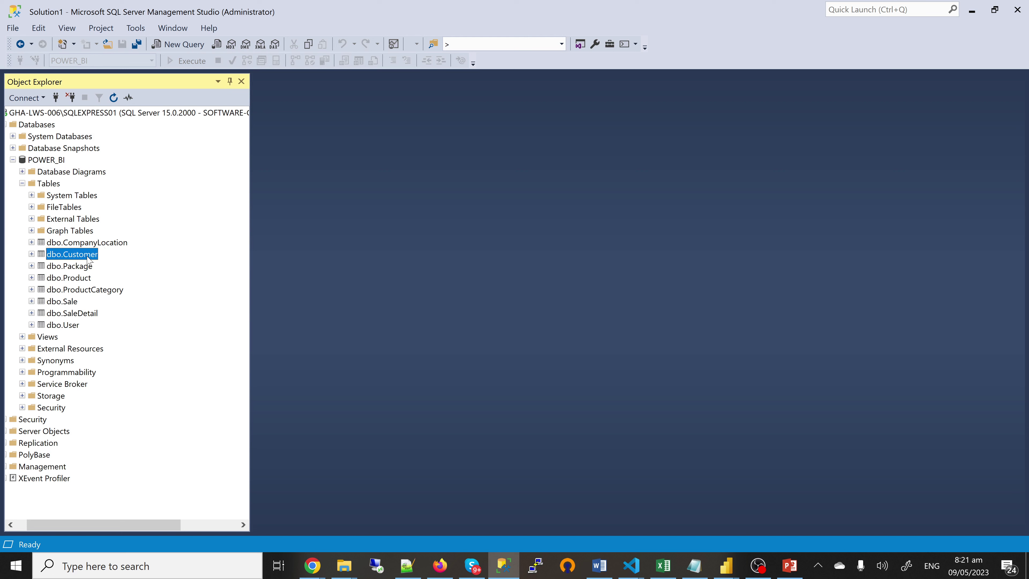
pyautogui.click(80, 280)
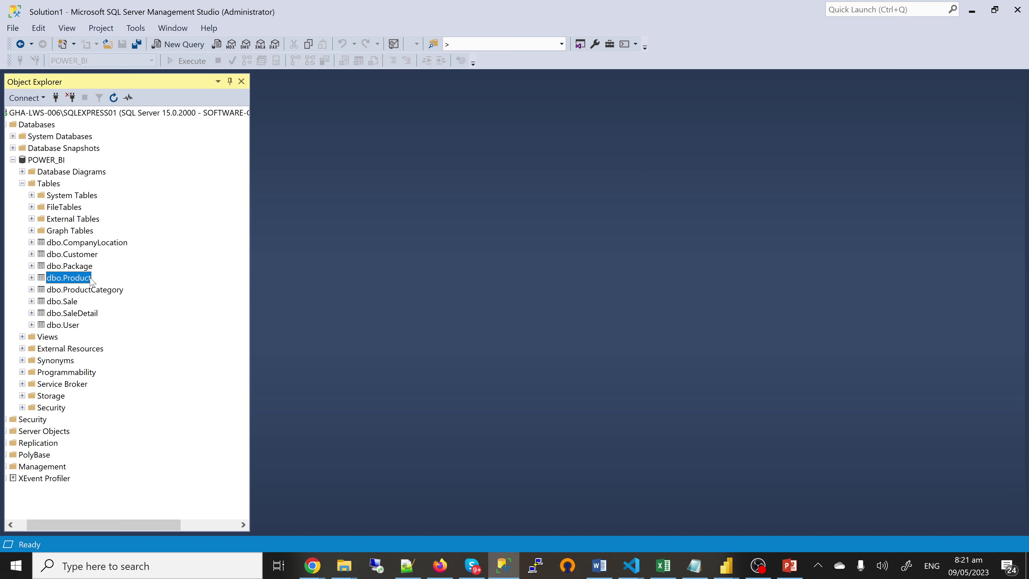
pyautogui.click(106, 289)
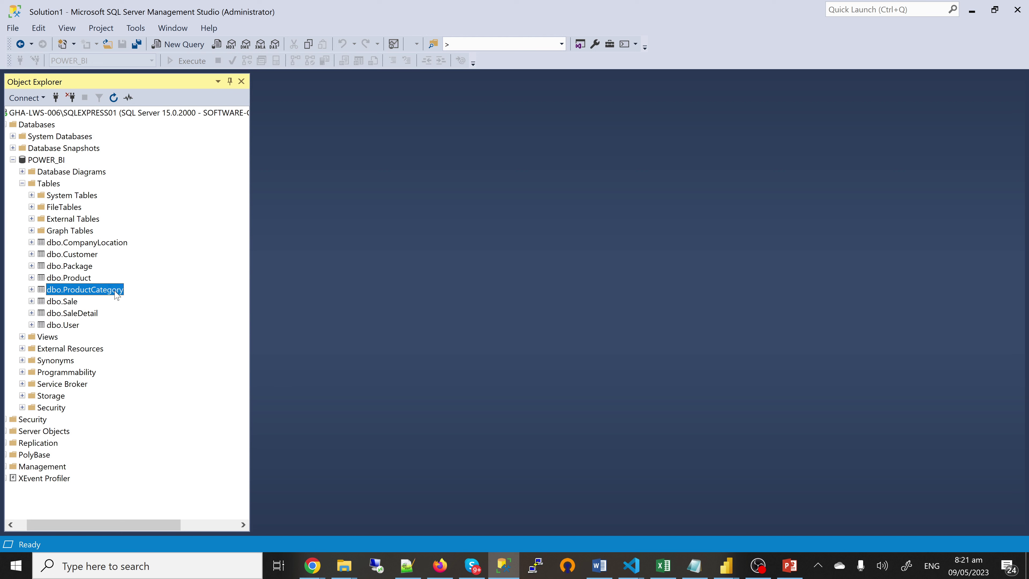
pyautogui.click(72, 304)
pyautogui.click(77, 315)
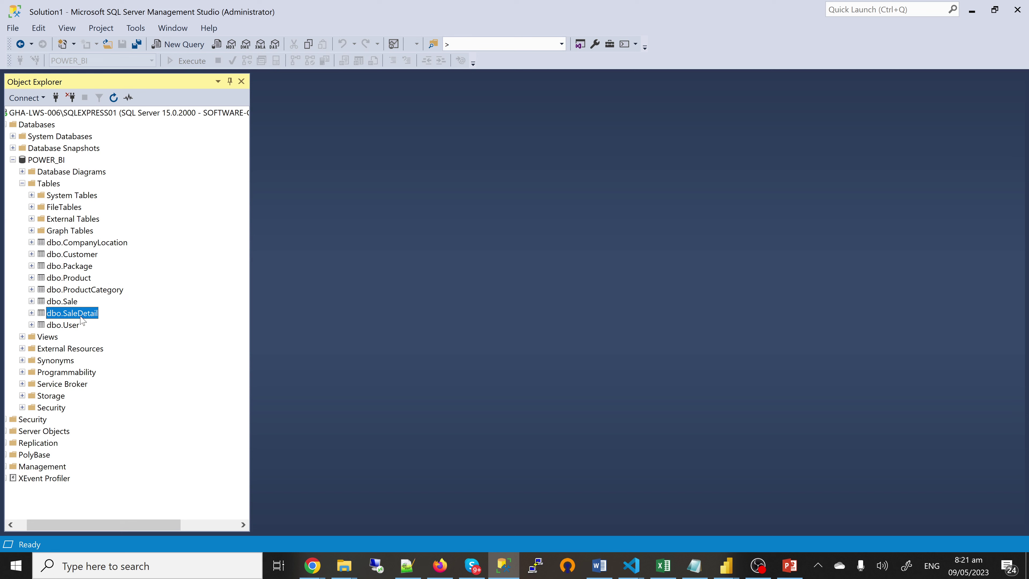
pyautogui.click(72, 327)
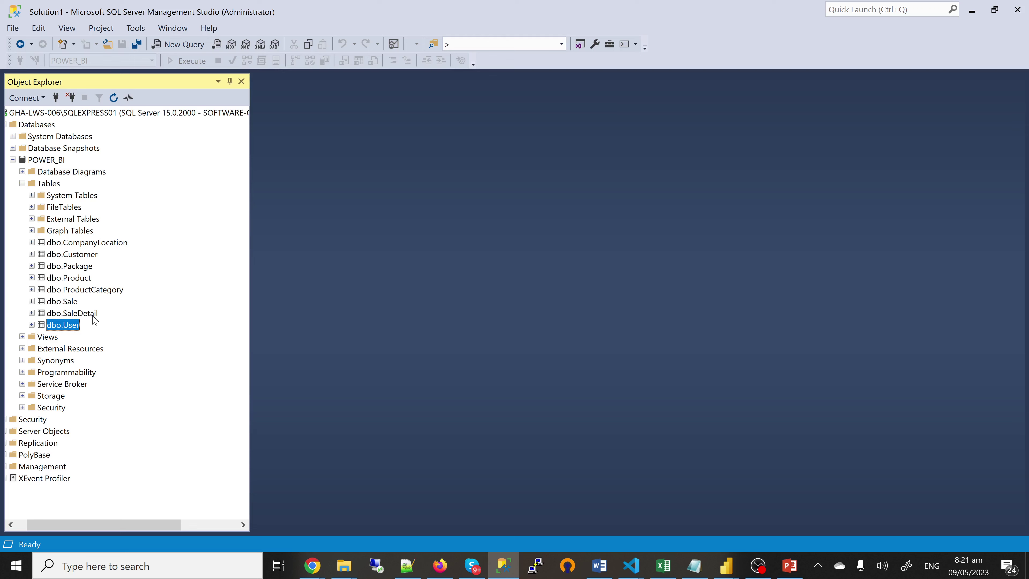
pyautogui.hscroll(1, 102, 357)
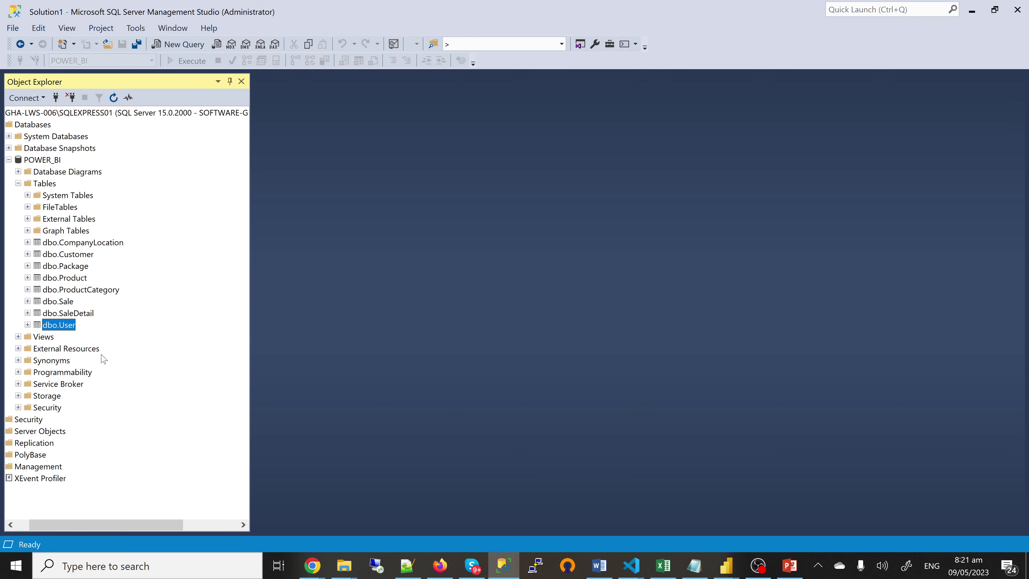
pyautogui.hscroll(-2, 102, 357)
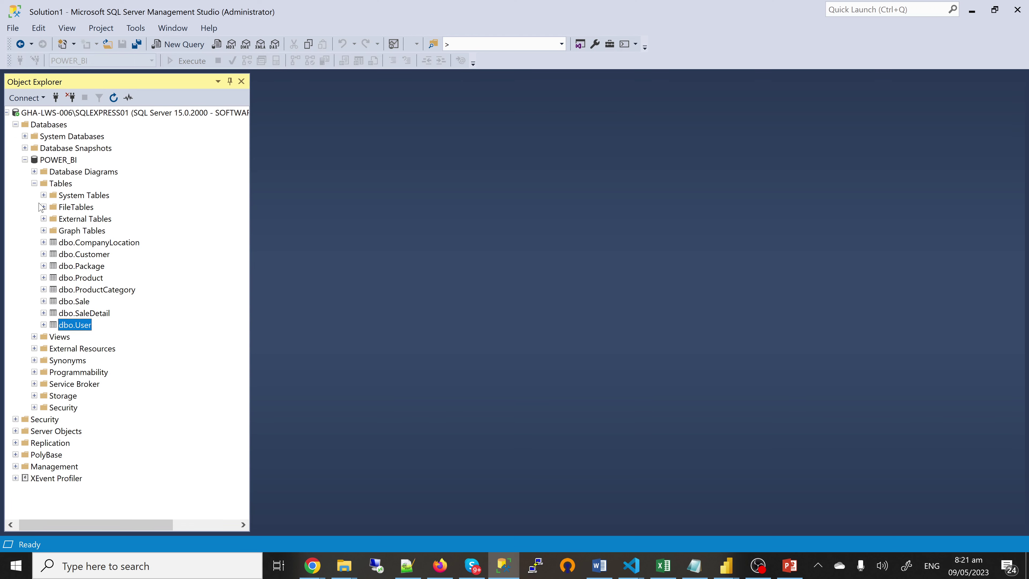
pyautogui.click(35, 184)
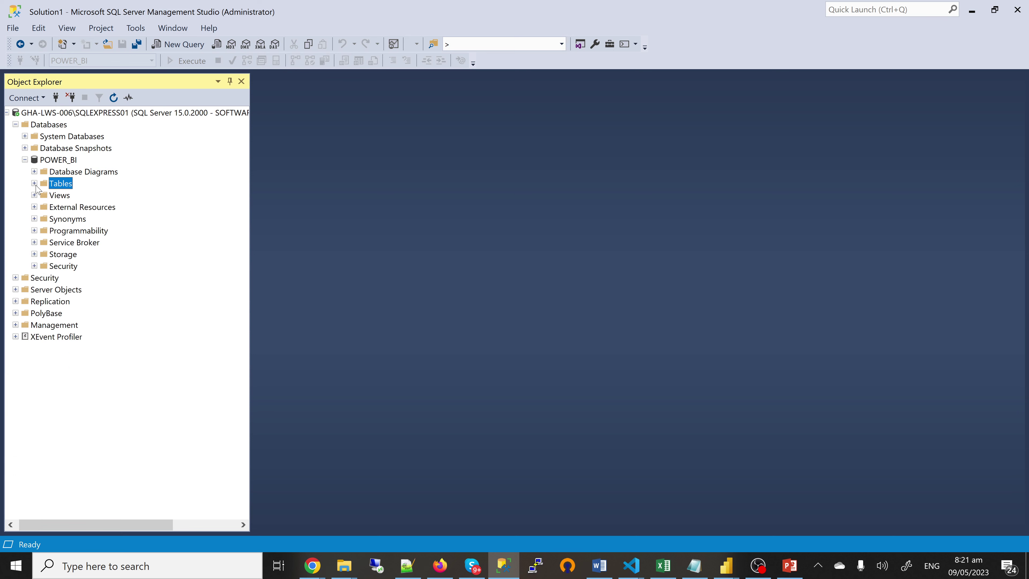
# Create a new view in POWER_BI with the SaleDetail, Sale, CompanyLocation, Product, ProductCategory and User tables
pyautogui.click(34, 196)
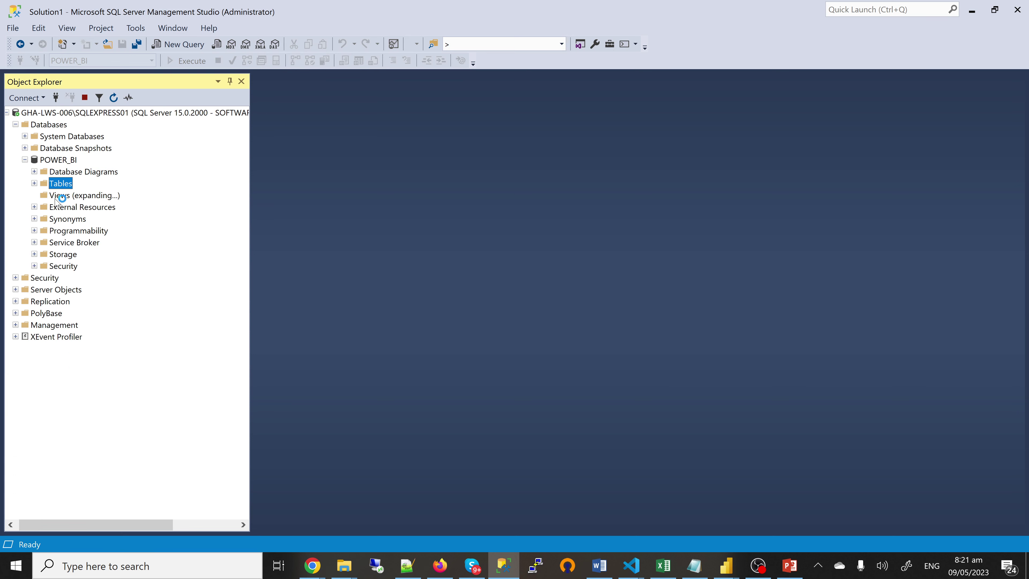
pyautogui.rightClick(64, 198)
pyautogui.click(97, 204)
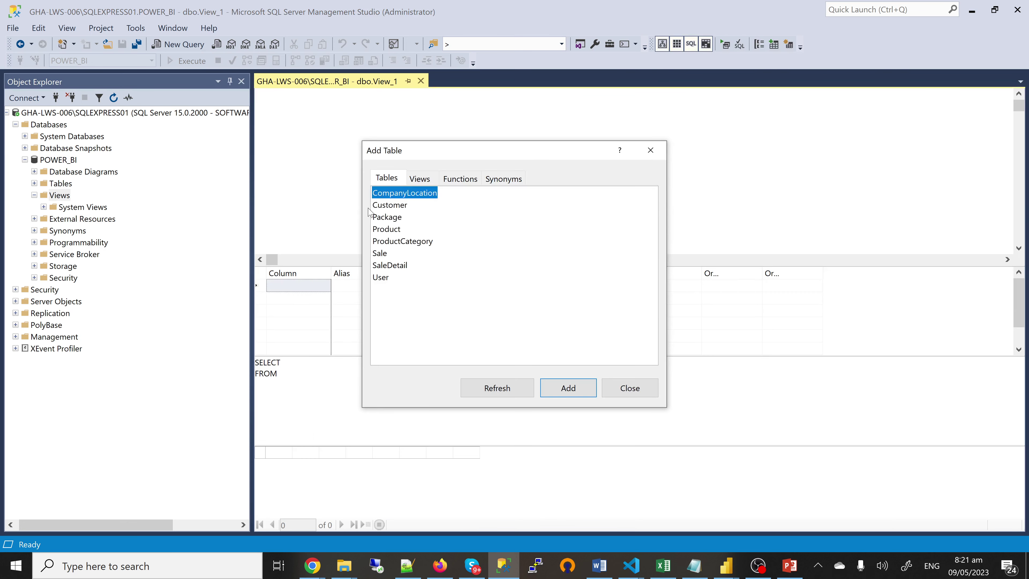
pyautogui.doubleClick(392, 265)
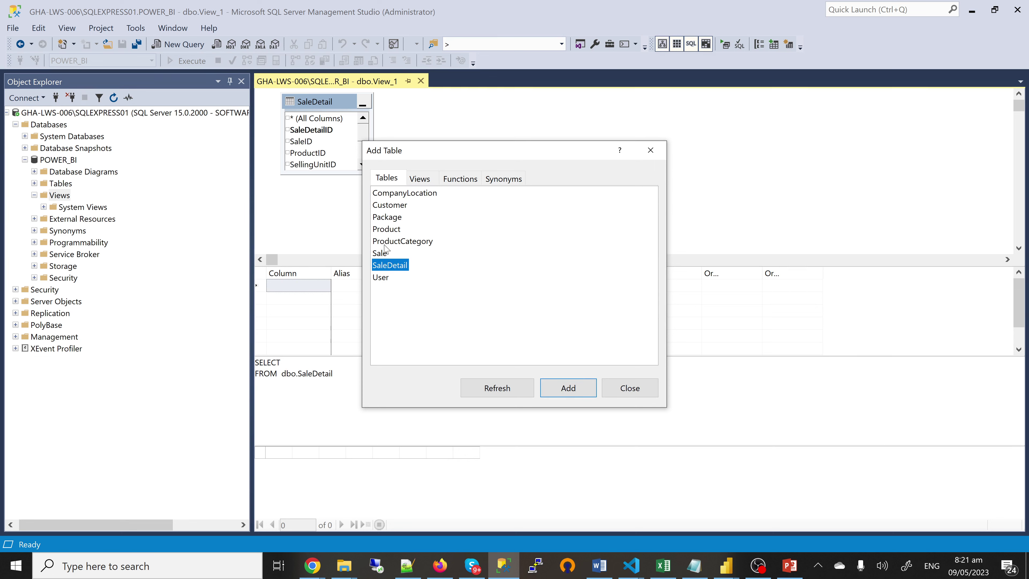
pyautogui.doubleClick(381, 253)
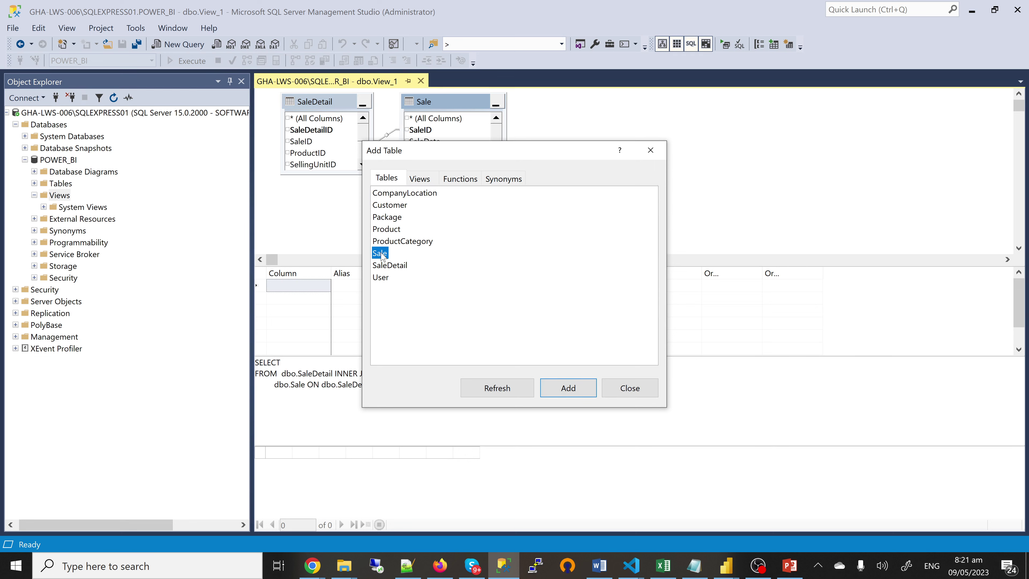
pyautogui.doubleClick(403, 195)
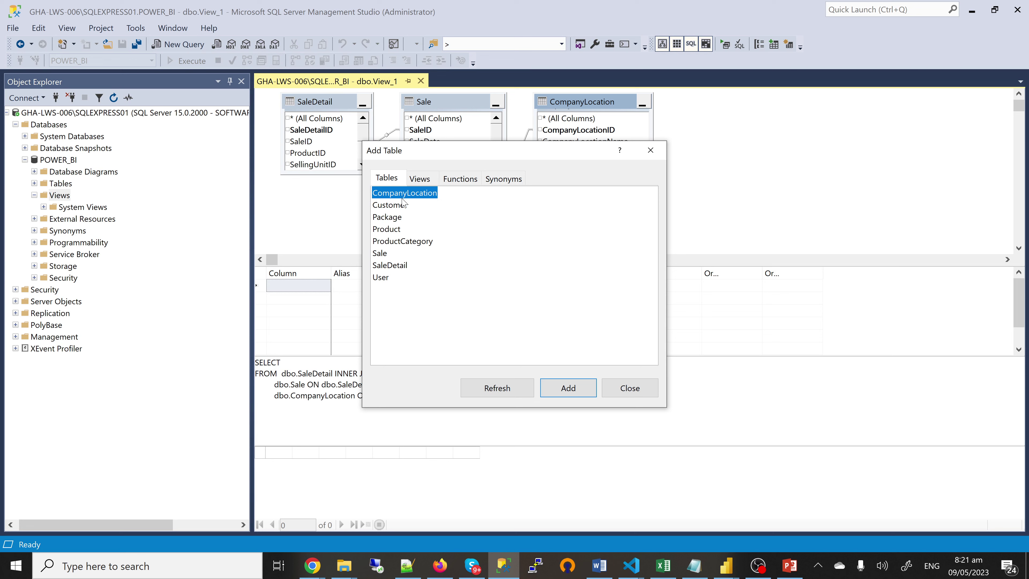
pyautogui.doubleClick(393, 230)
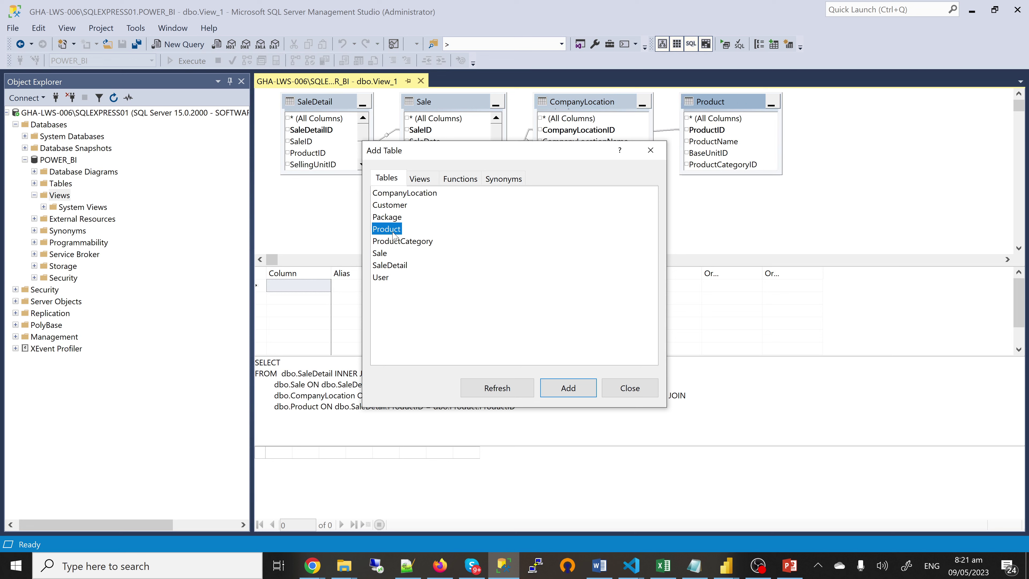
pyautogui.doubleClick(401, 242)
pyautogui.doubleClick(381, 278)
pyautogui.click(651, 150)
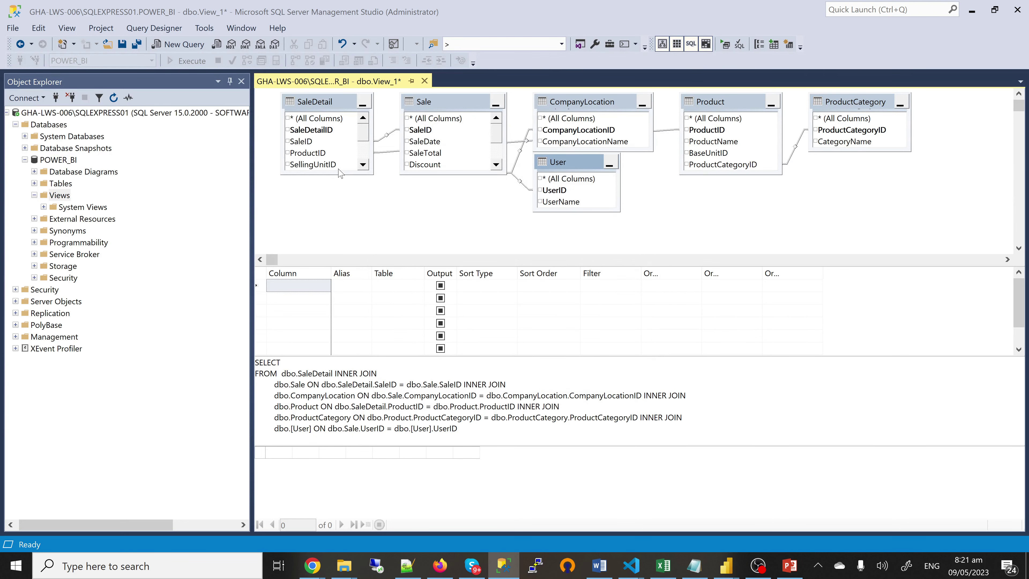
# Enlarge the SaleDetail table and output its Qty, SellingPrice, TotalSellingPrice, CostPrice and TotalCostPrice columns in the view
pyautogui.moveTo(339, 174); pyautogui.dragTo(339, 246)
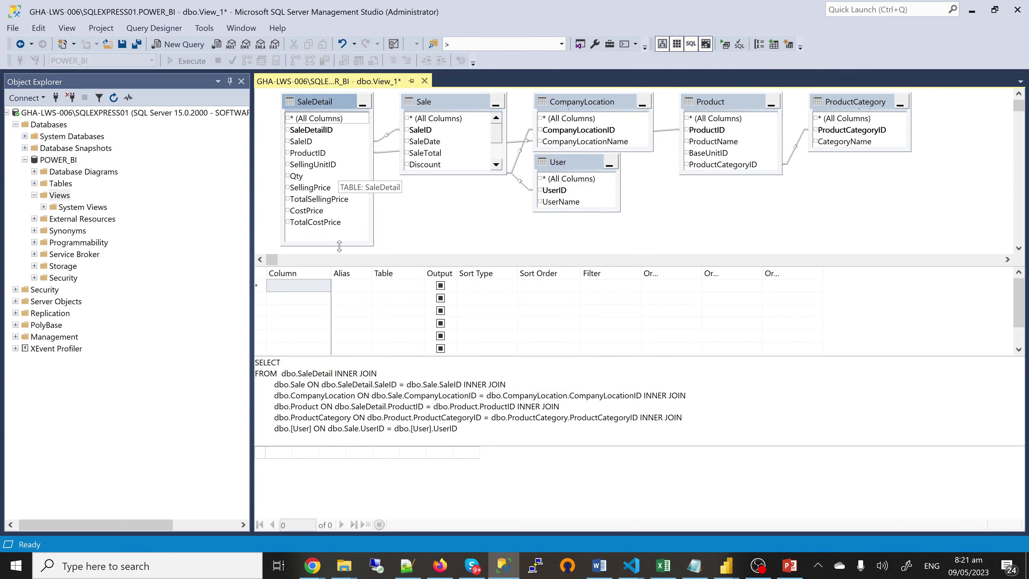
pyautogui.click(288, 177)
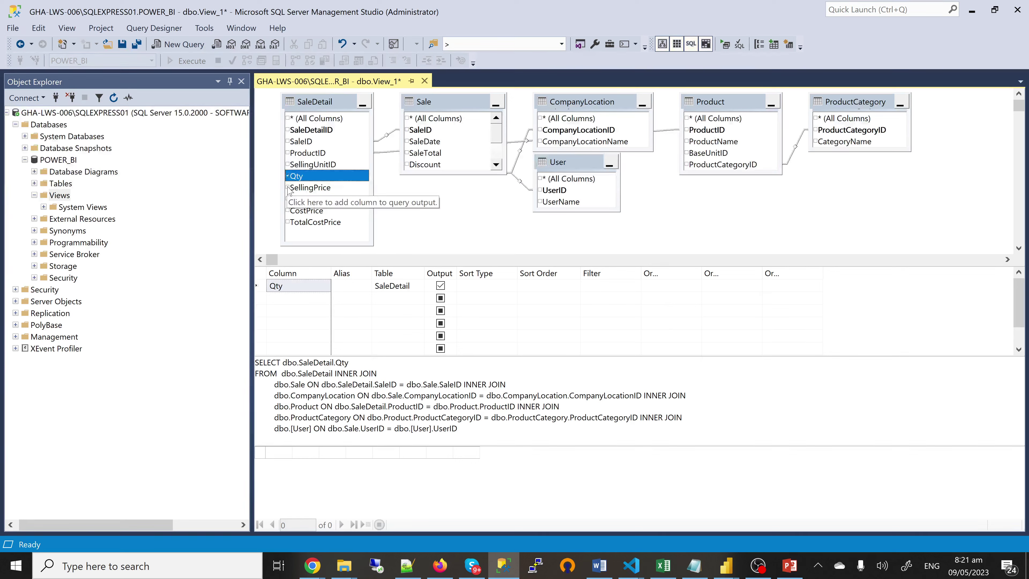
pyautogui.click(287, 188)
pyautogui.click(288, 199)
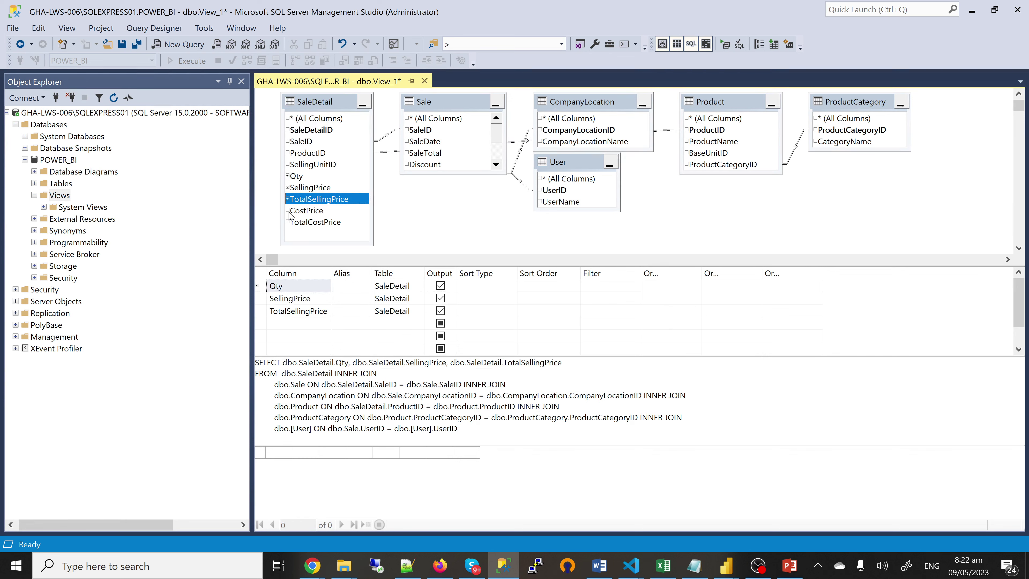
pyautogui.click(288, 211)
pyautogui.click(288, 222)
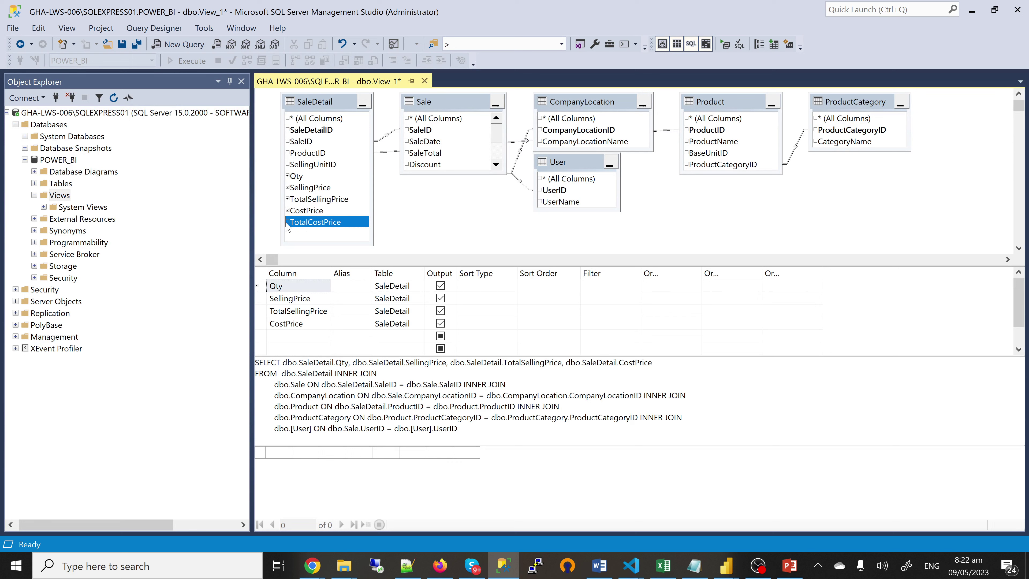
pyautogui.click(288, 223)
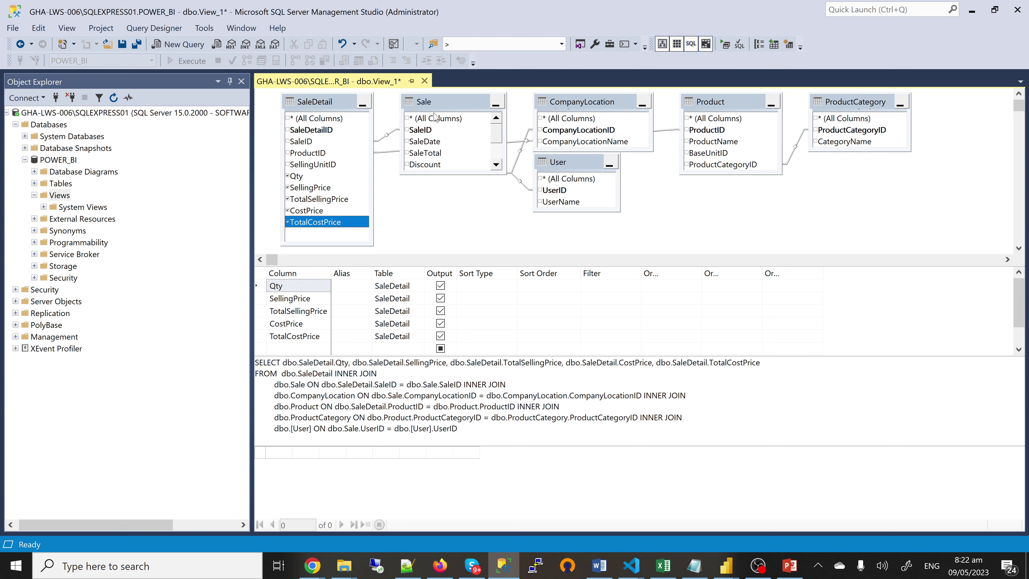
# Add SaleDate, CompanyLocationName, UserName, ProductName and CategoryName from the remaining tables to the view's output
pyautogui.click(407, 141)
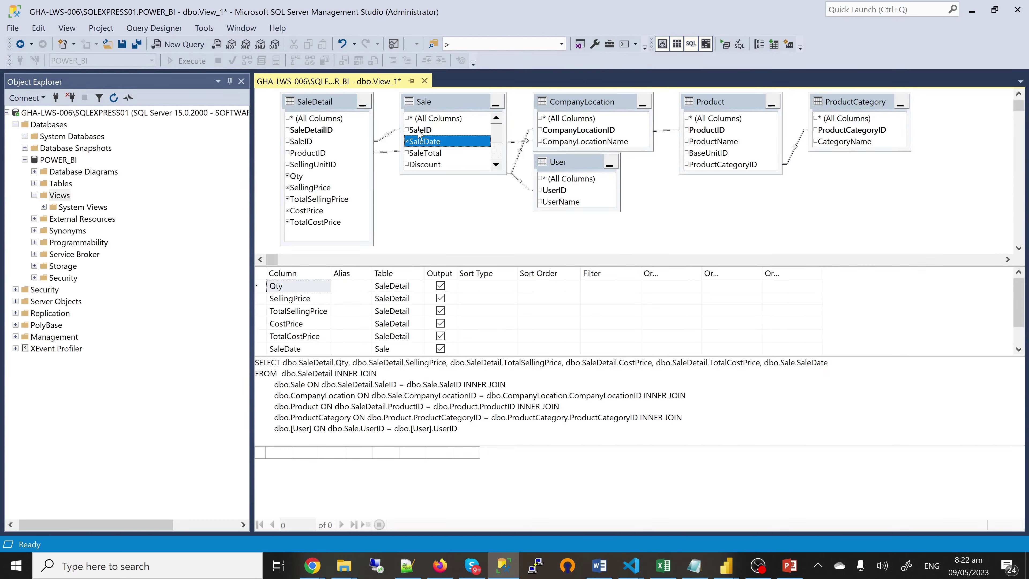
pyautogui.click(540, 142)
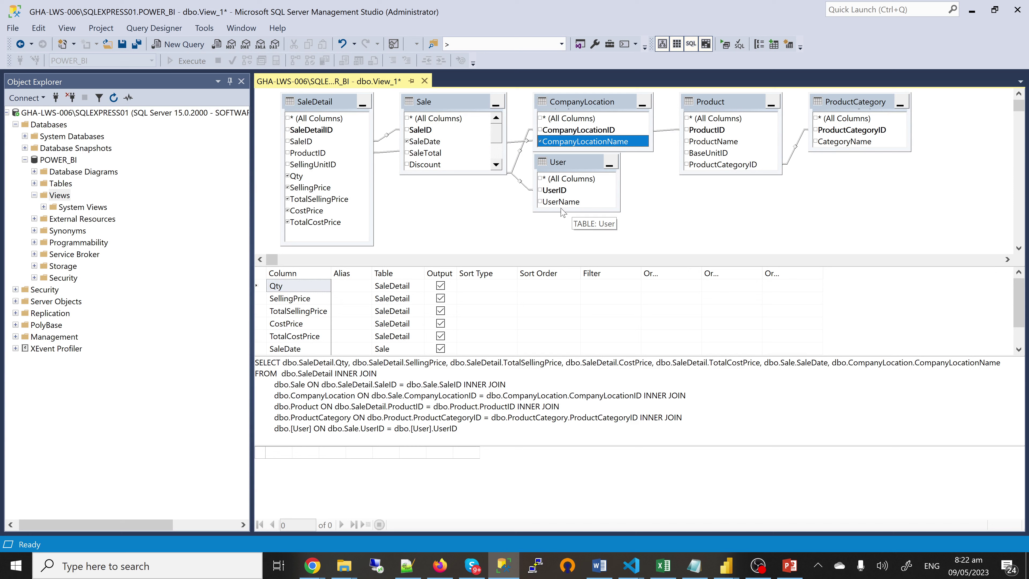
pyautogui.click(540, 201)
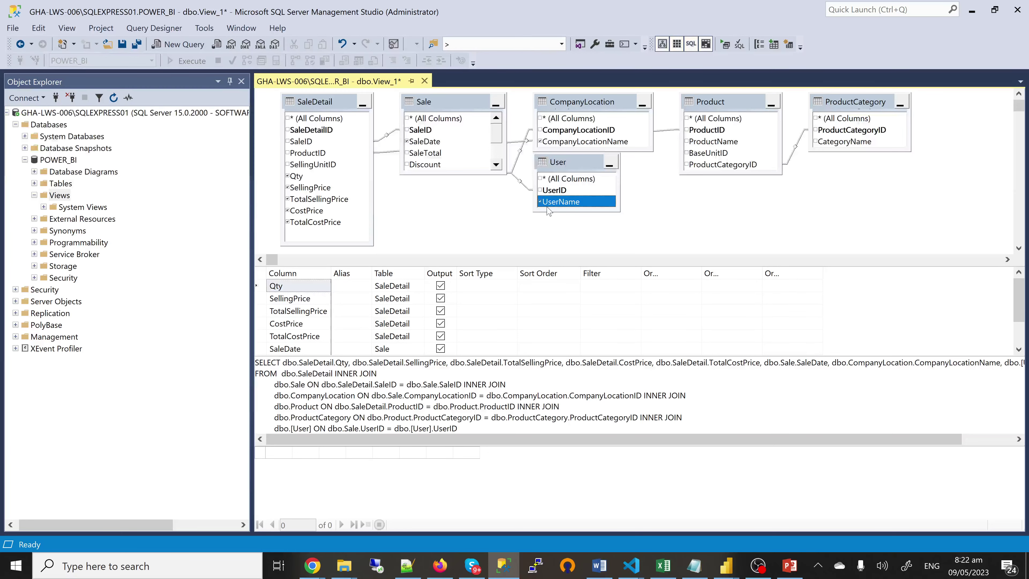
pyautogui.click(687, 141)
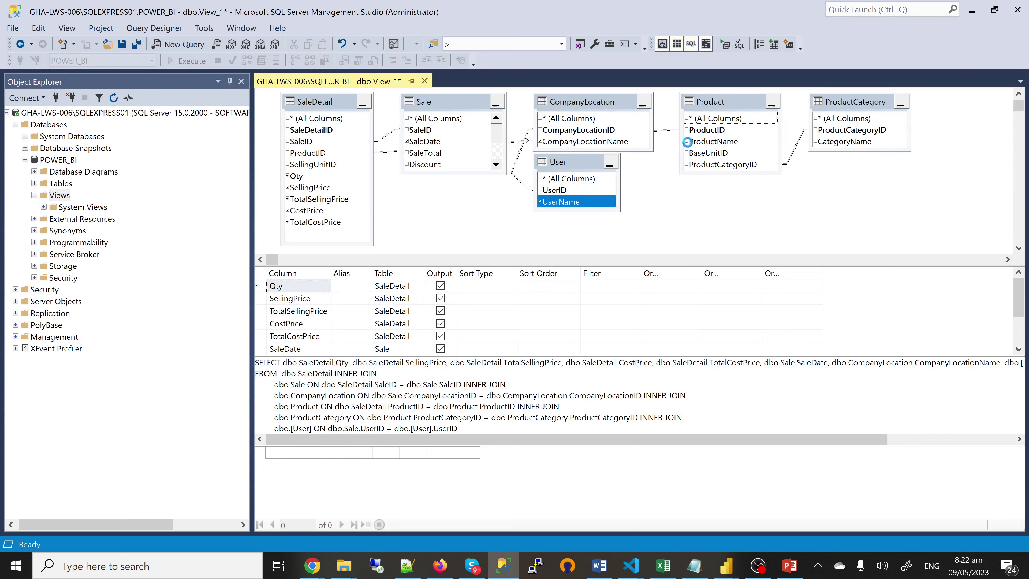
pyautogui.click(815, 142)
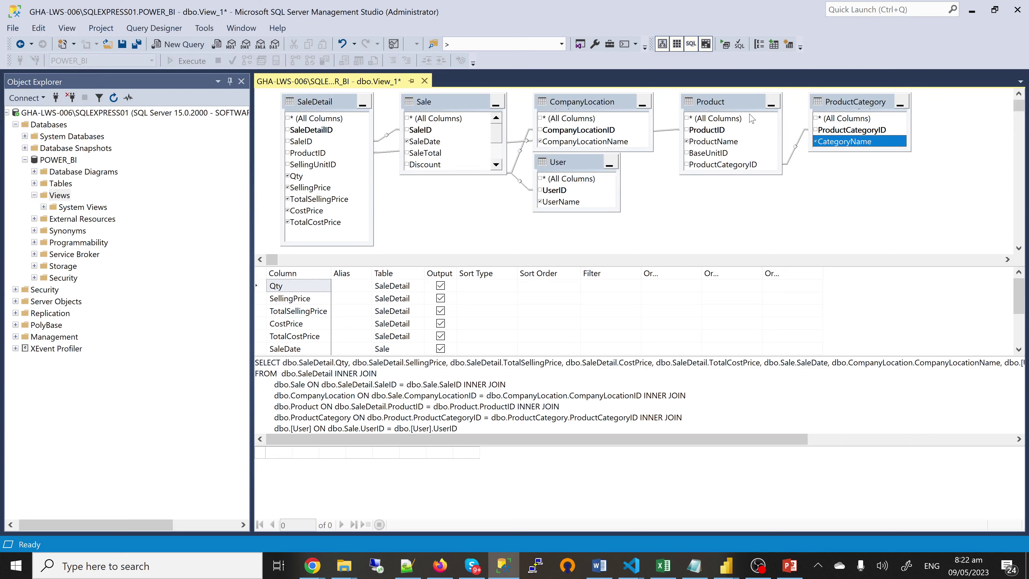
# Run the view's query, stop the retrieval and widen the price and SaleDate result columns to inspect their values
pyautogui.click(723, 45)
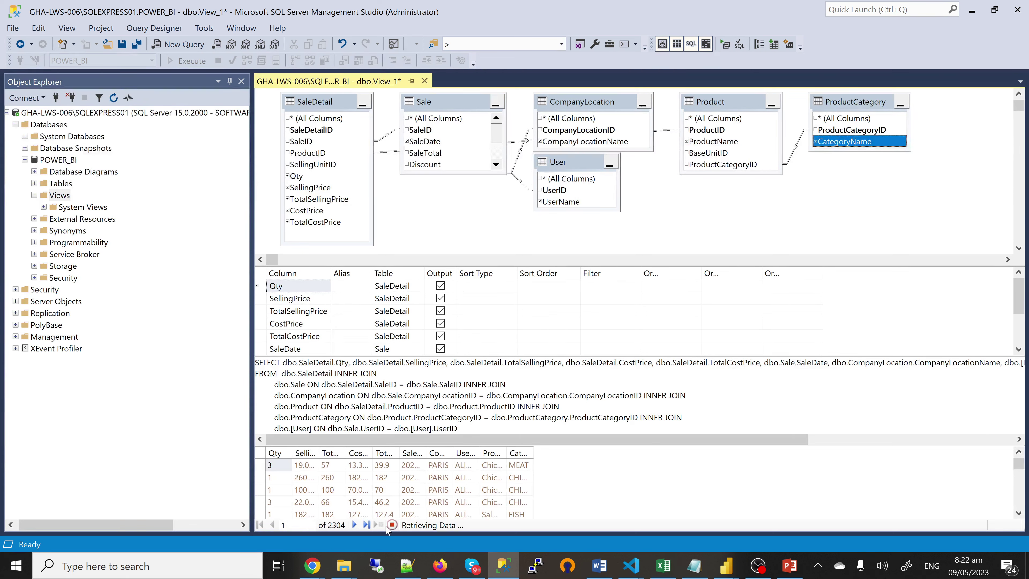
pyautogui.click(392, 526)
pyautogui.moveTo(318, 451); pyautogui.dragTo(340, 454)
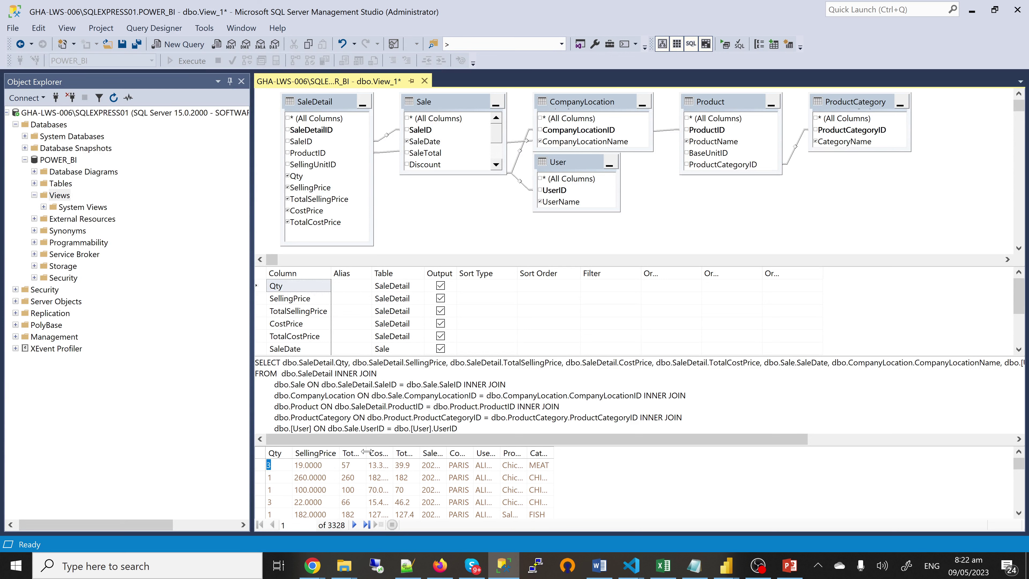
pyautogui.moveTo(366, 452); pyautogui.dragTo(443, 453)
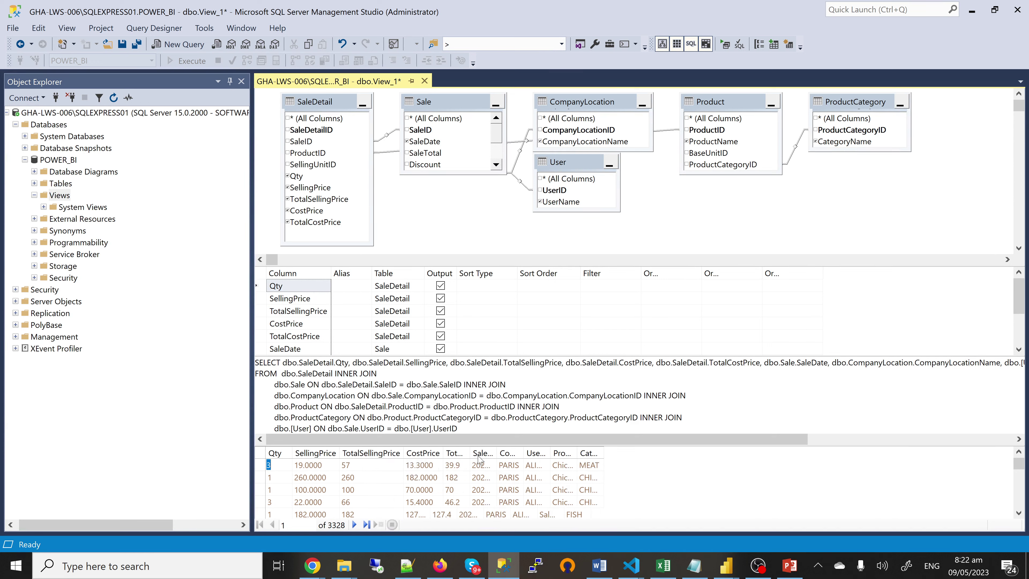
pyautogui.doubleClick(496, 451)
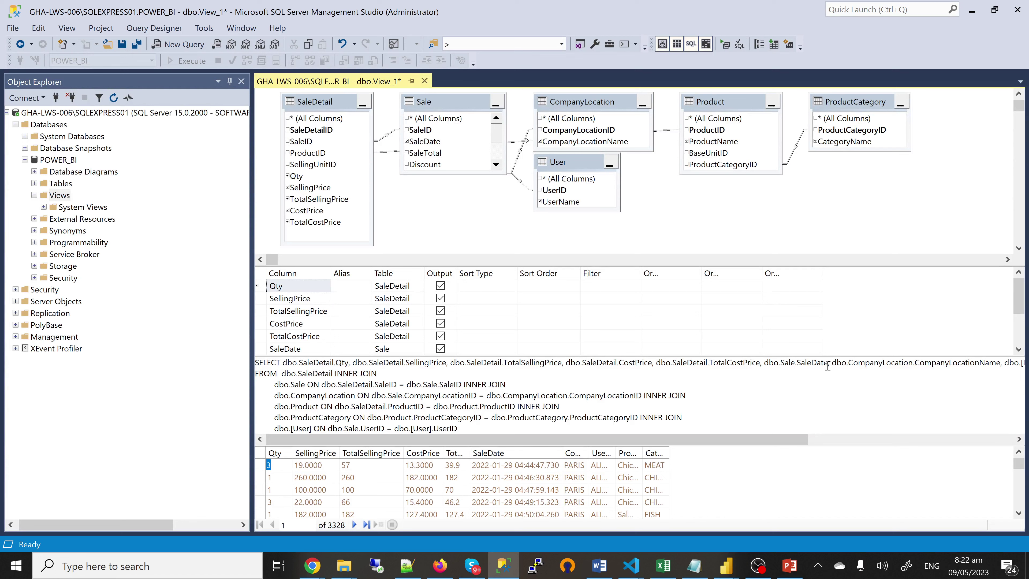
# Replace the SaleDate column in the SELECT statement with CONVERT(VARCHAR,dbo.Sale.SaleDate,112) and run the query to check the date format
pyautogui.click(765, 362)
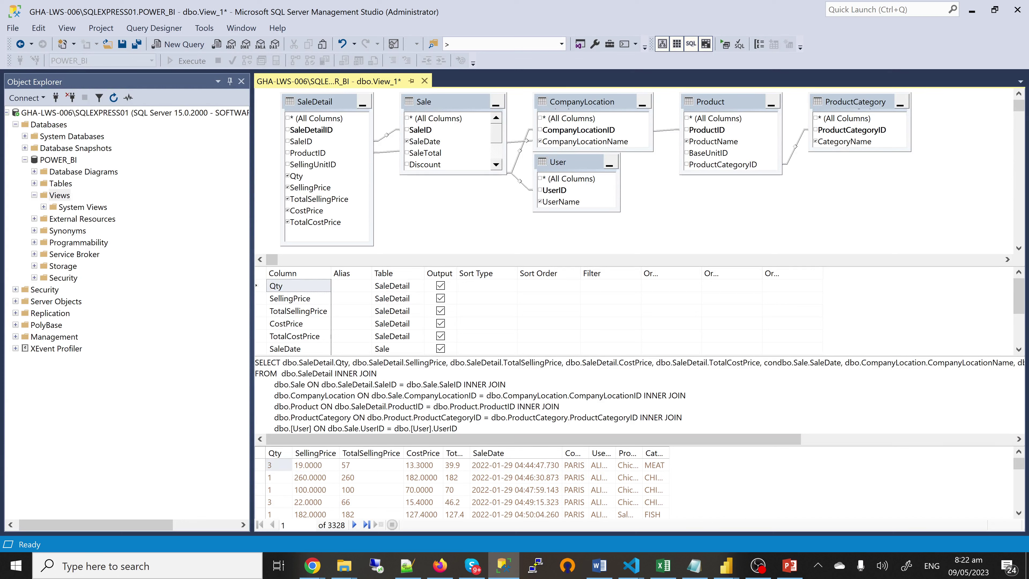
pyautogui.write('CN')
pyautogui.press('BackSpace')
pyautogui.write('ONVERT(VARCHAR')
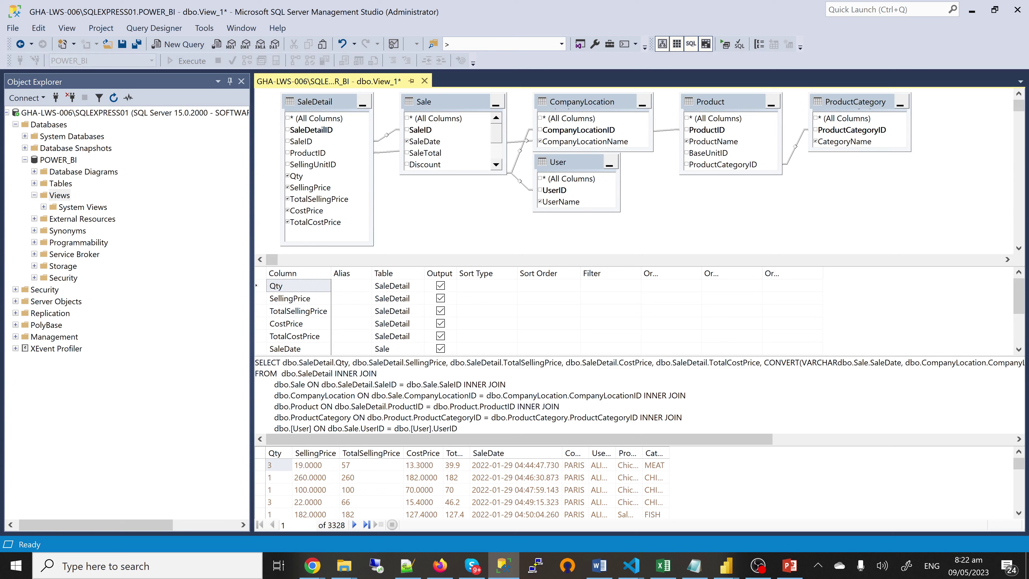
pyautogui.write(',')
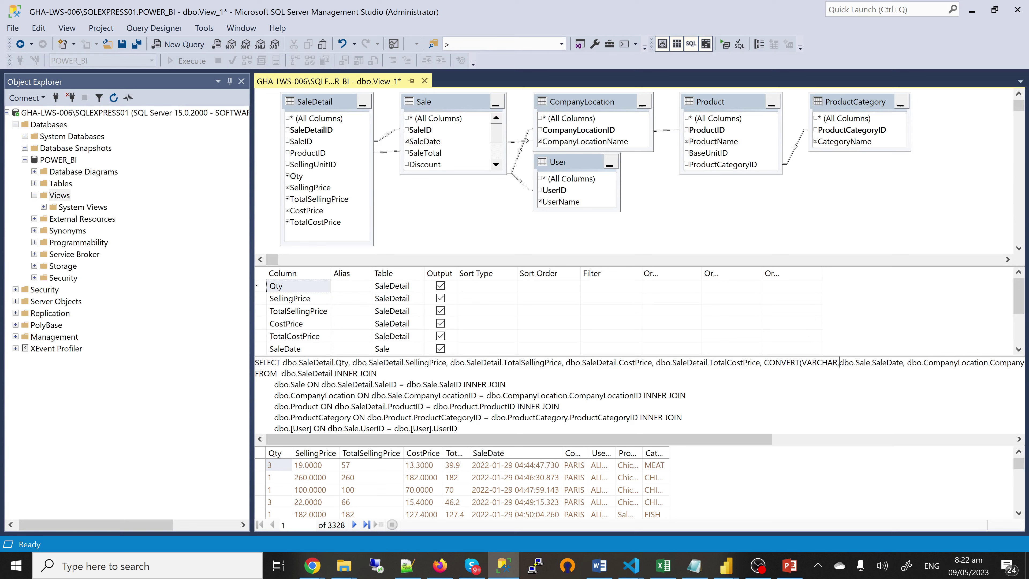
pyautogui.click(904, 364)
pyautogui.write(',112),')
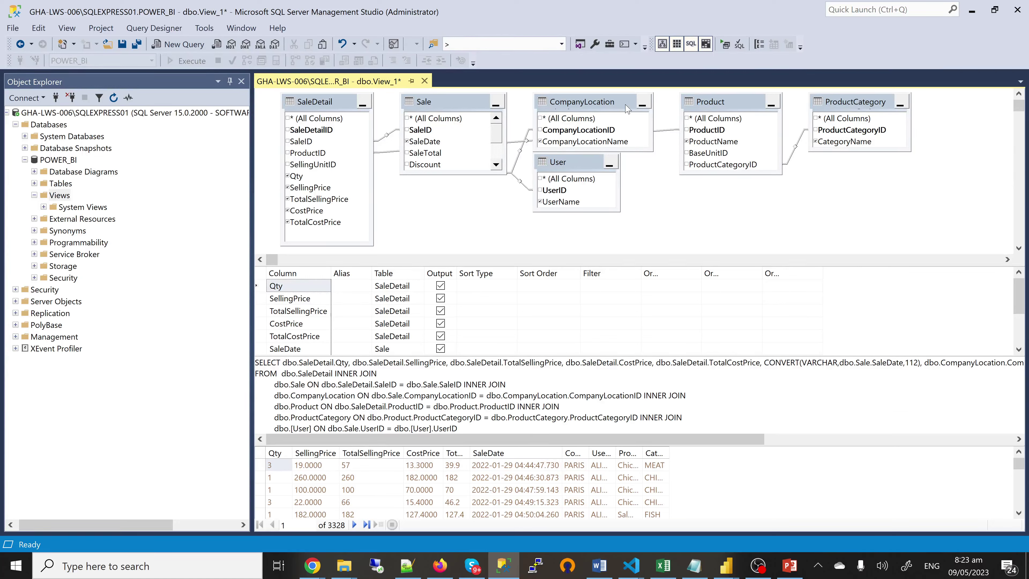
pyautogui.click(725, 44)
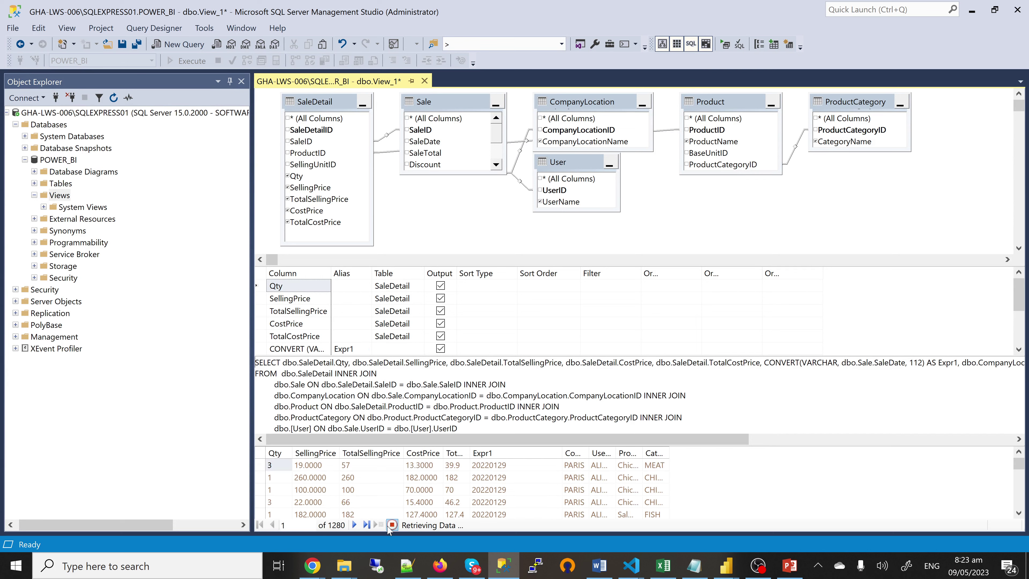
pyautogui.click(511, 468)
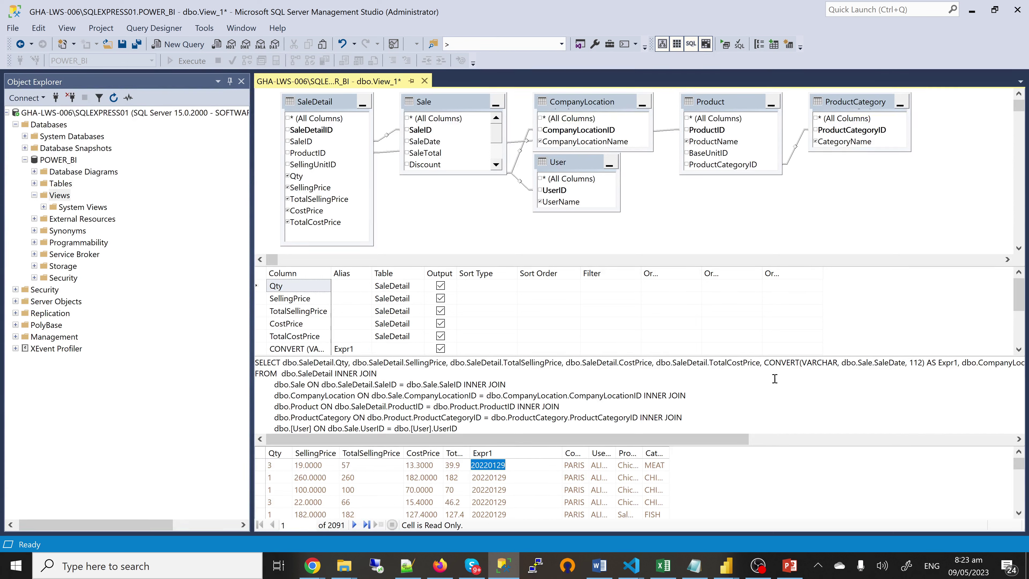
# Wrap the CONVERT expression in CAST(... AS DATE) and give the column the alias SaleDate
pyautogui.click(763, 361)
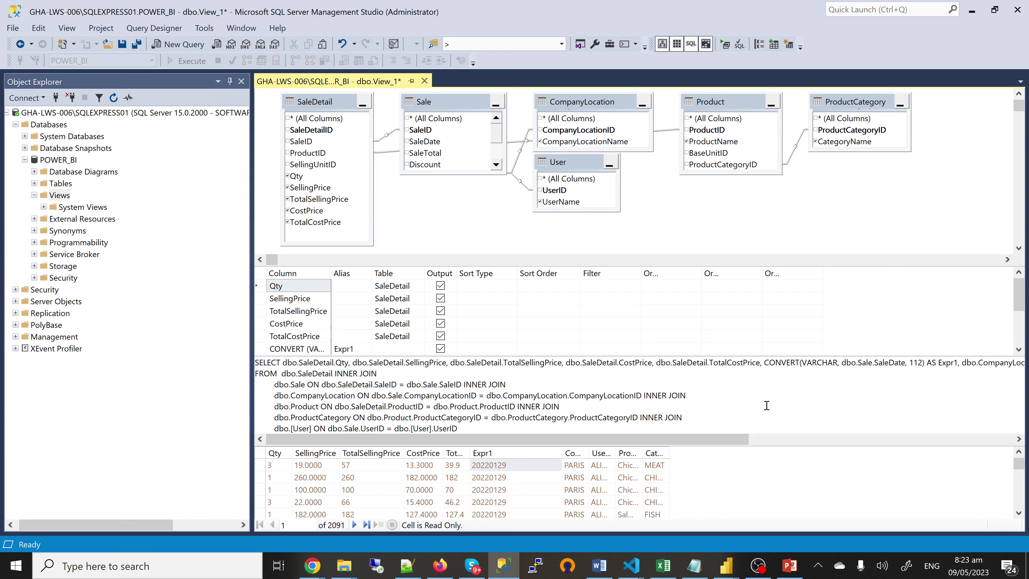
pyautogui.write('CAST(C')
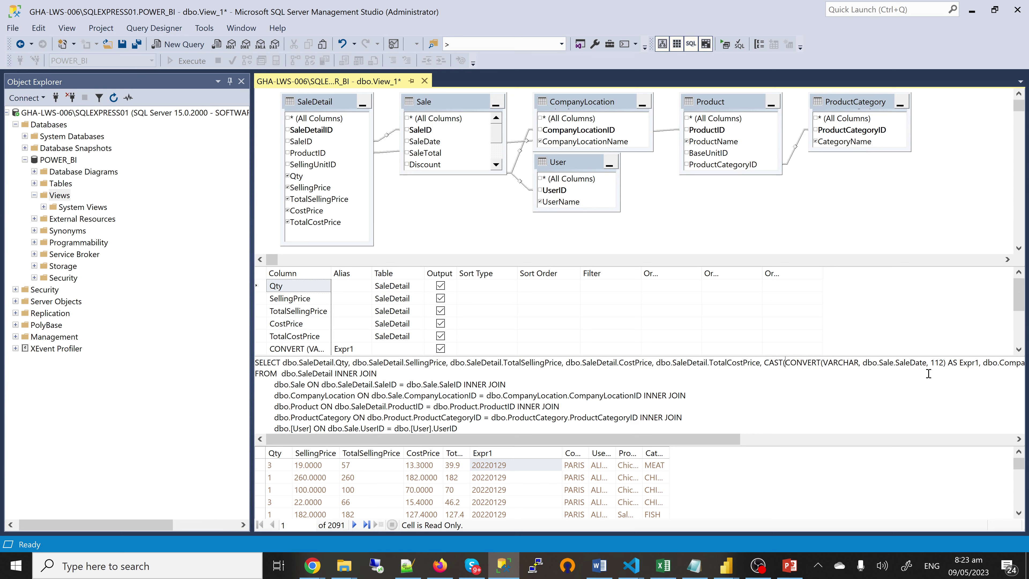
pyautogui.click(948, 363)
pyautogui.write('AS DATE')
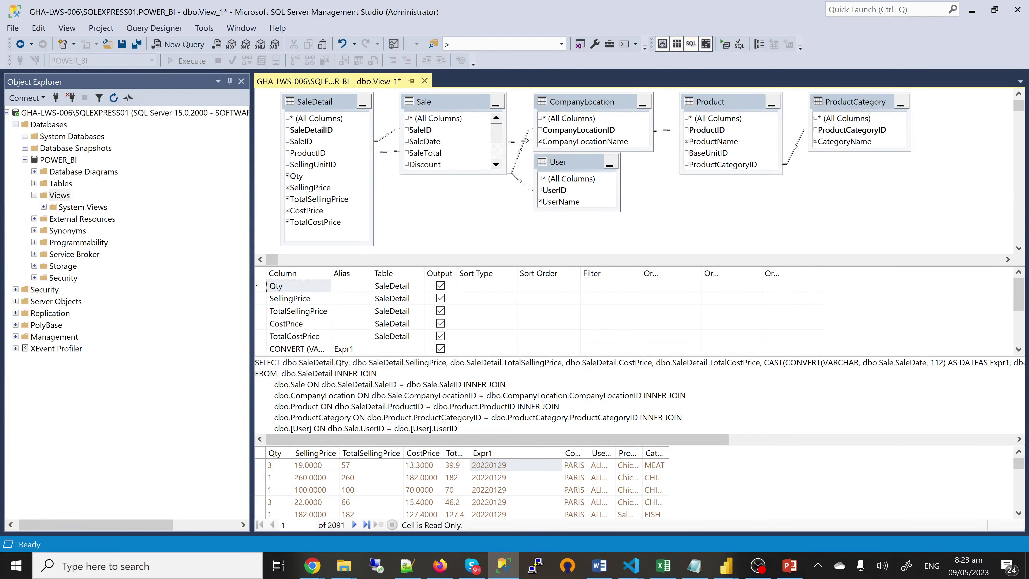
pyautogui.write(')')
pyautogui.doubleClick(1004, 362)
pyautogui.write('SaleDate')
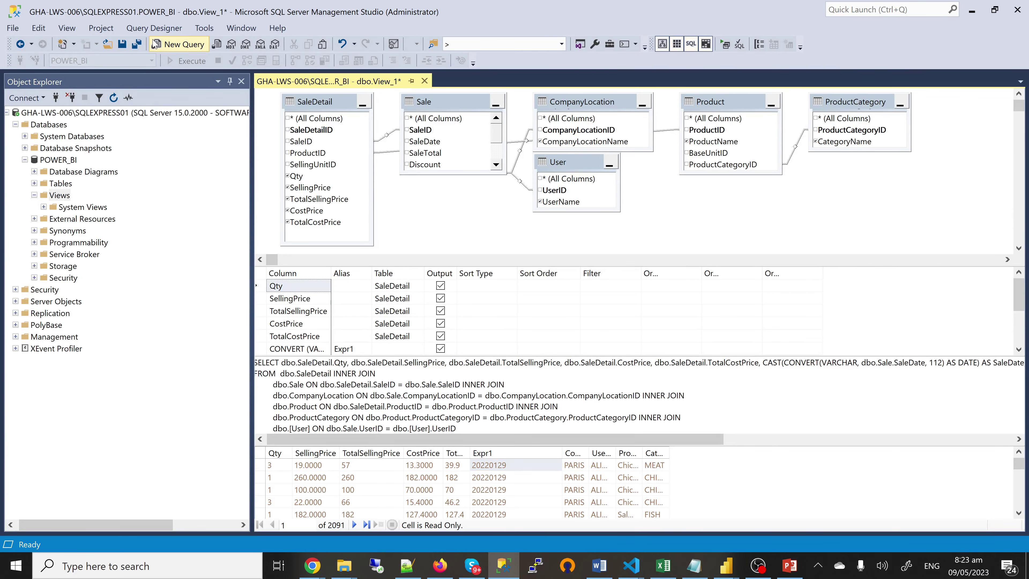
# Save the view as vwSale and refresh the Views folder of the POWER_BI database
pyautogui.click(123, 45)
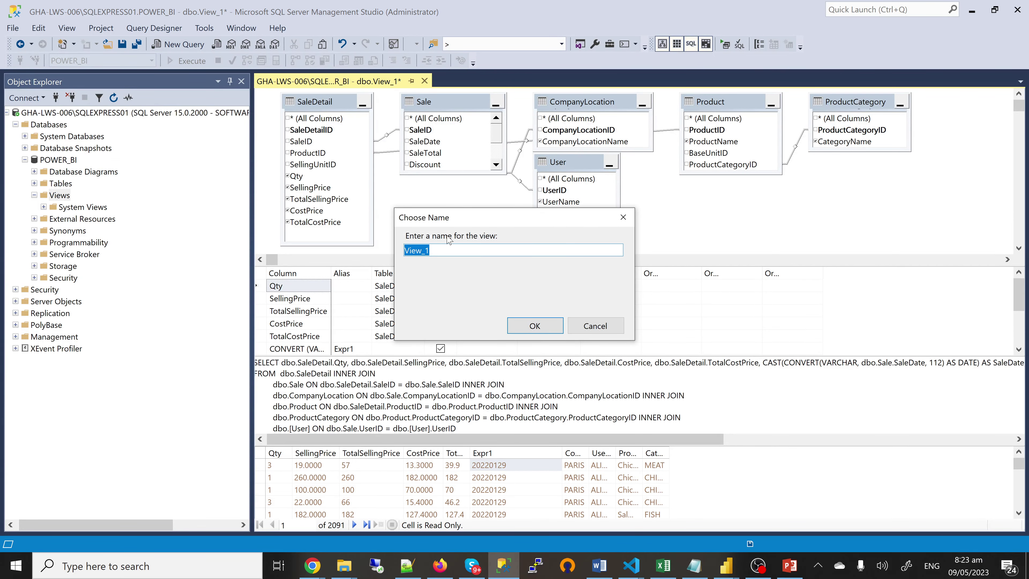
pyautogui.write('vwSale')
pyautogui.click(535, 325)
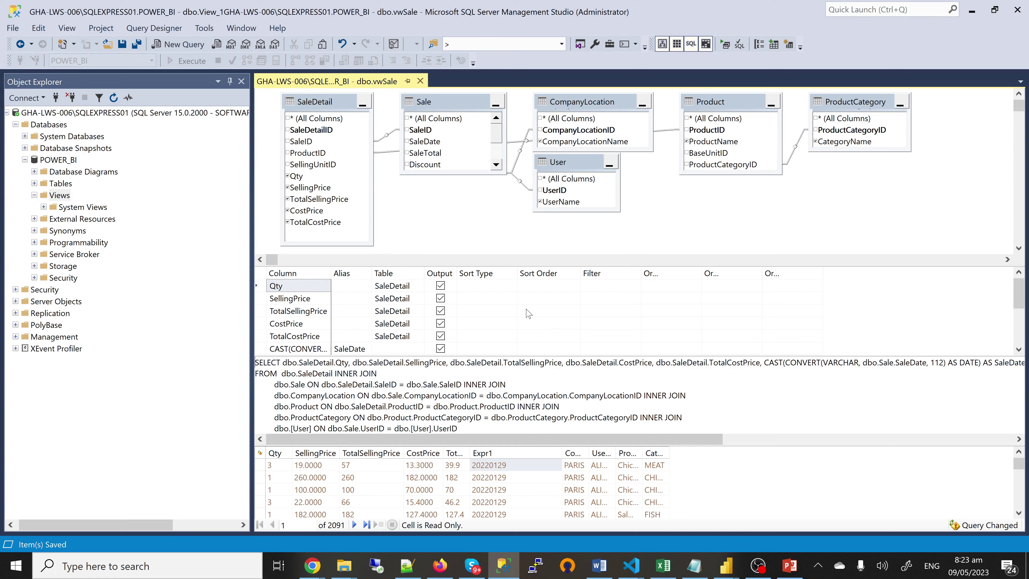
pyautogui.rightClick(60, 195)
pyautogui.click(84, 255)
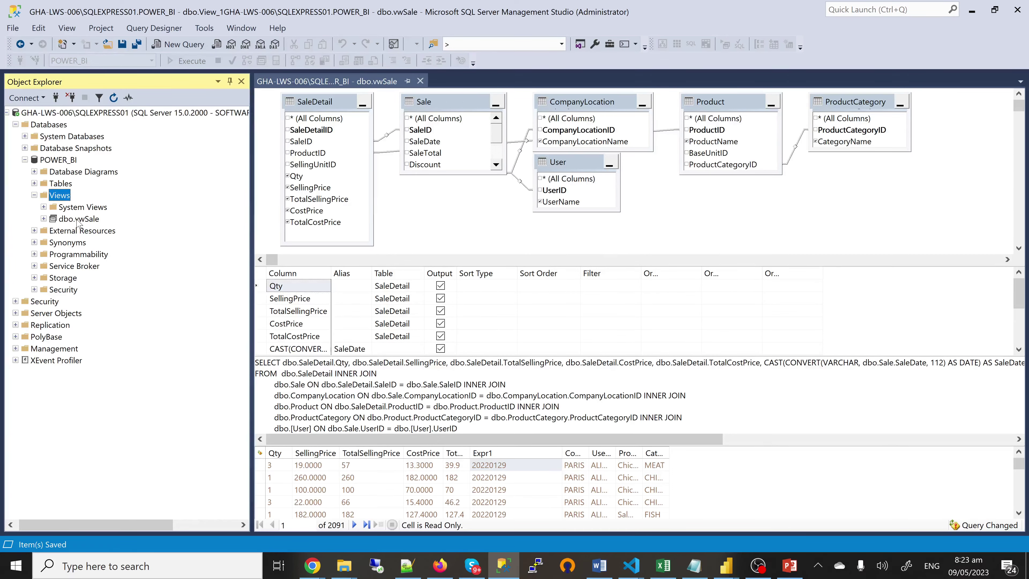
# Query the top 1000 rows of dbo.vwSale, and replace the selected columns with COUNT(1) to count all its rows
pyautogui.rightClick(76, 219)
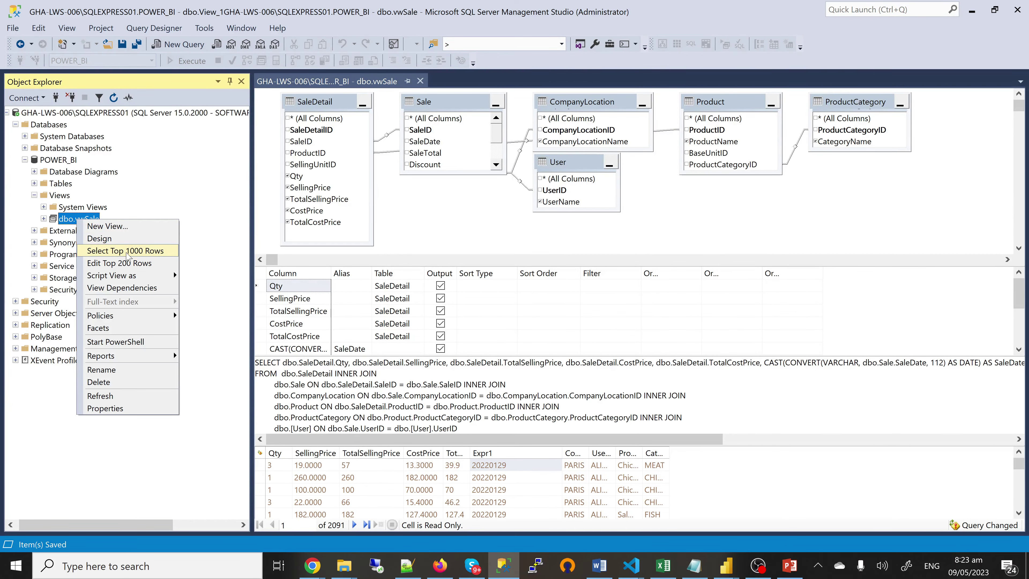
pyautogui.click(126, 252)
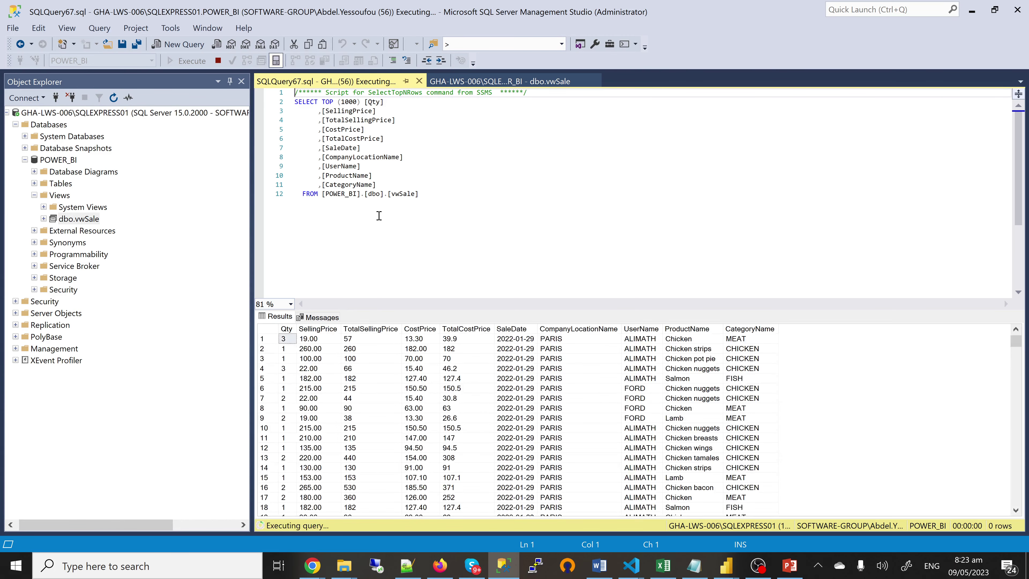
pyautogui.moveTo(377, 185); pyautogui.dragTo(324, 101)
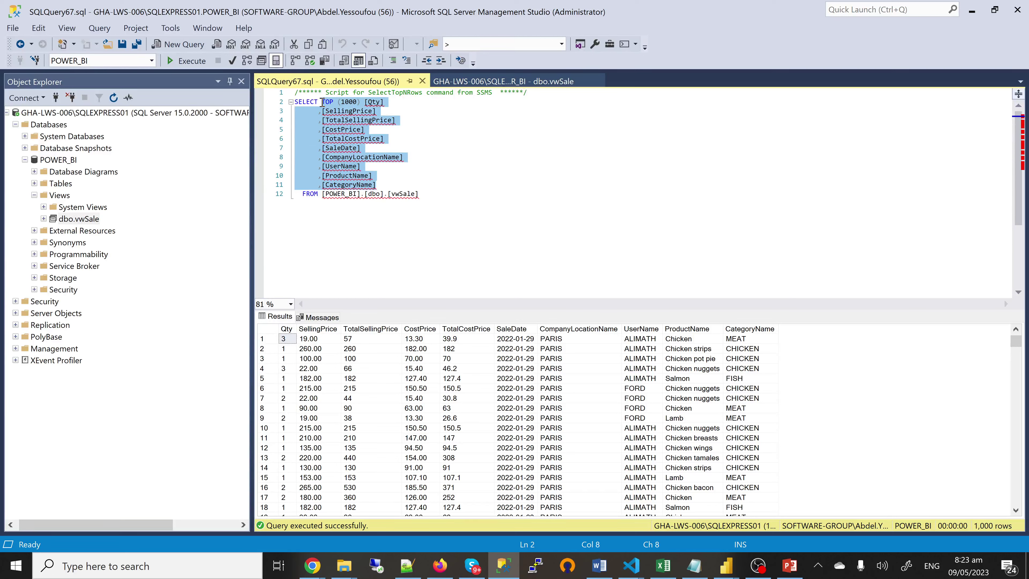
pyautogui.press('Delete')
pyautogui.write('COUNT')
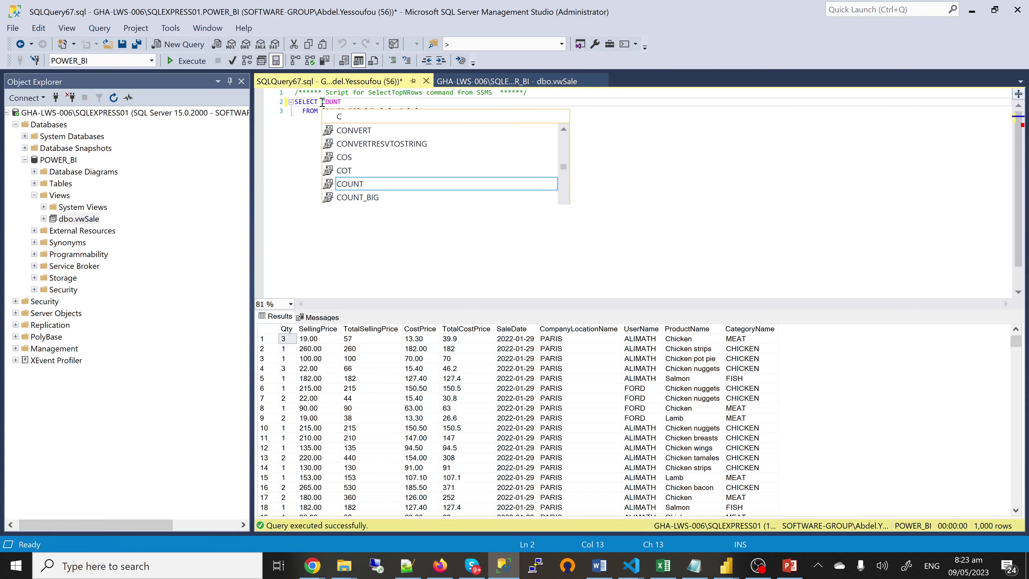
pyautogui.write('(1)')
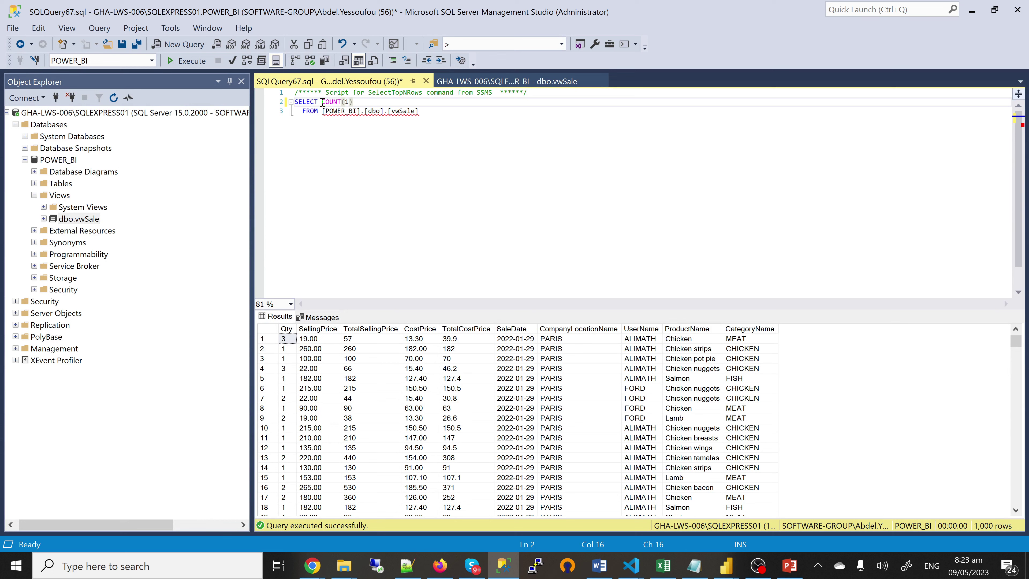
pyautogui.click(189, 61)
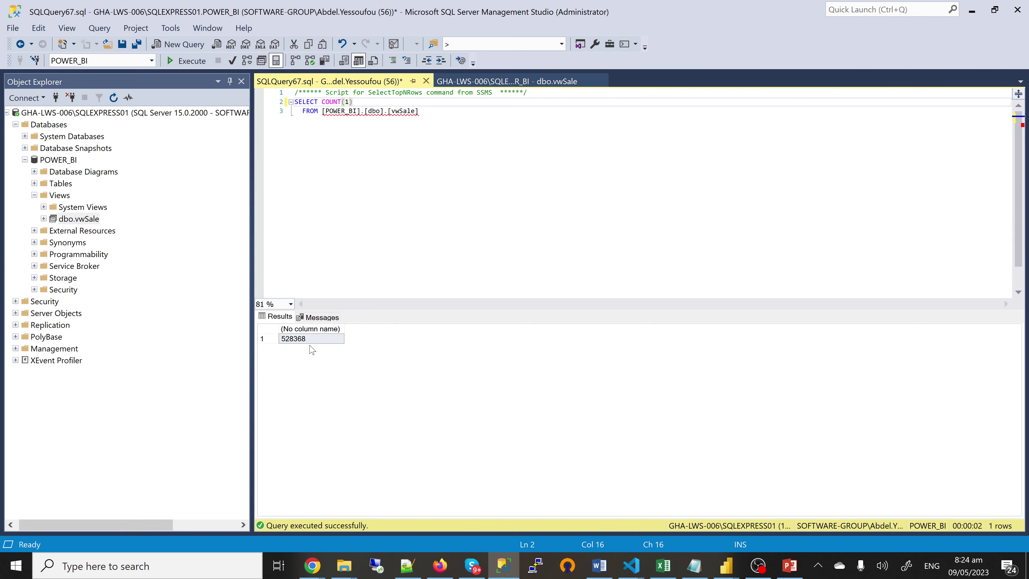
# Check the Steps.txt list, switch to the untitled Power BI report and start importing data from SQL Server
pyautogui.click(696, 566)
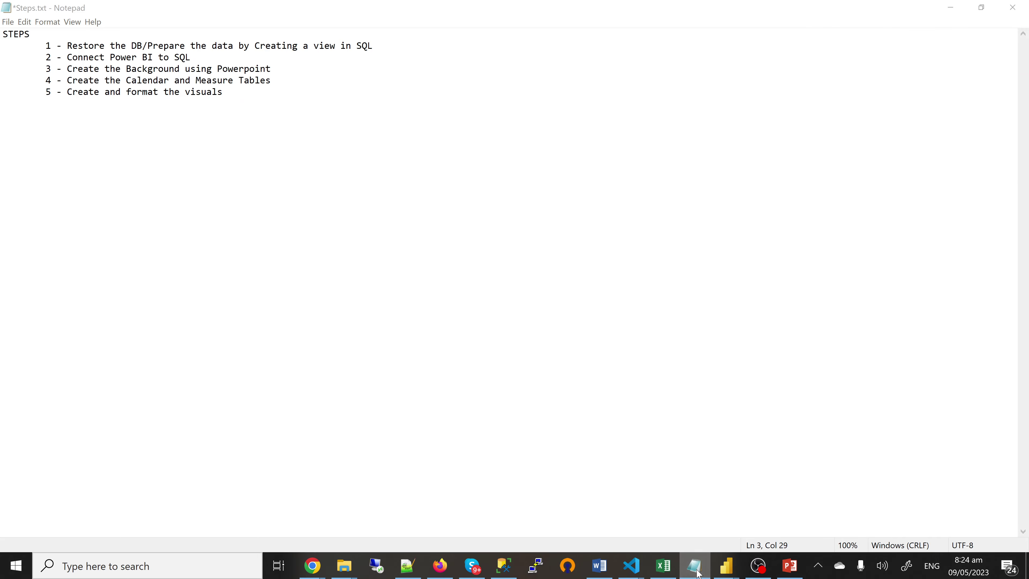
pyautogui.click(699, 573)
pyautogui.moveTo(732, 571)
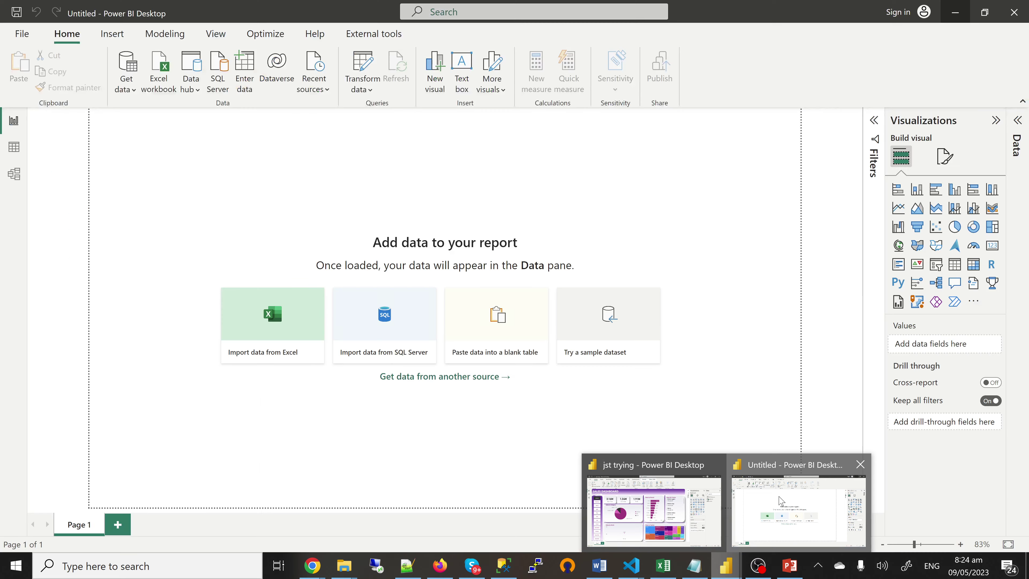
pyautogui.click(781, 501)
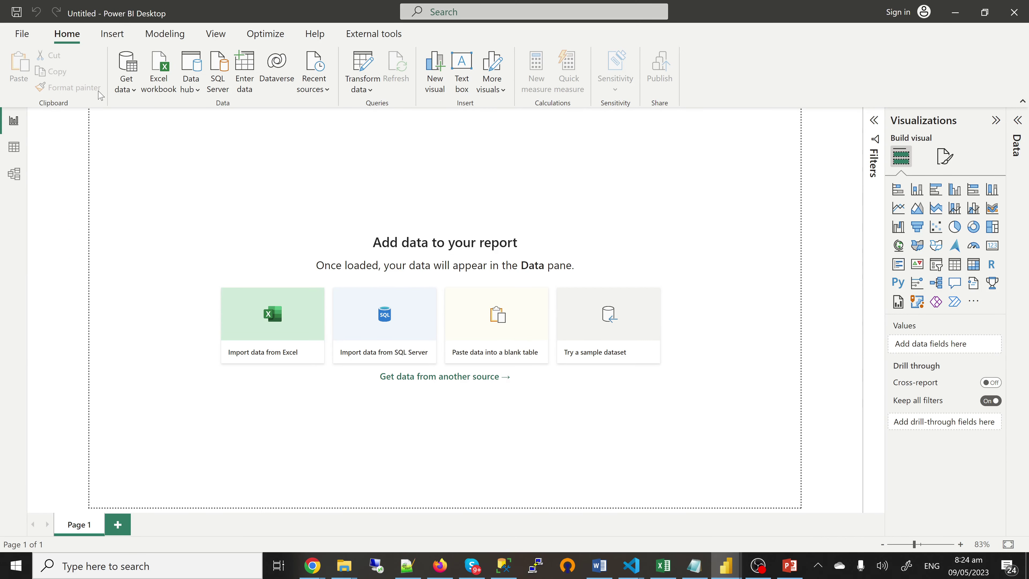
pyautogui.click(382, 333)
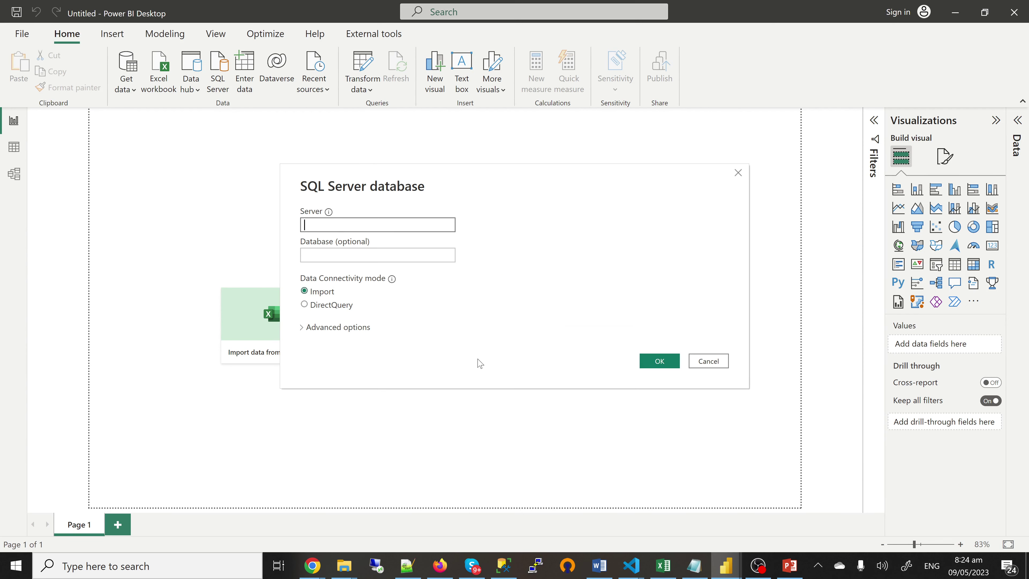
# Switch to SQL Server Management Studio and copy the server name GHA-LWS-006\SQLEXPRESS01 from the server connection dialog, then close it
pyautogui.click(504, 566)
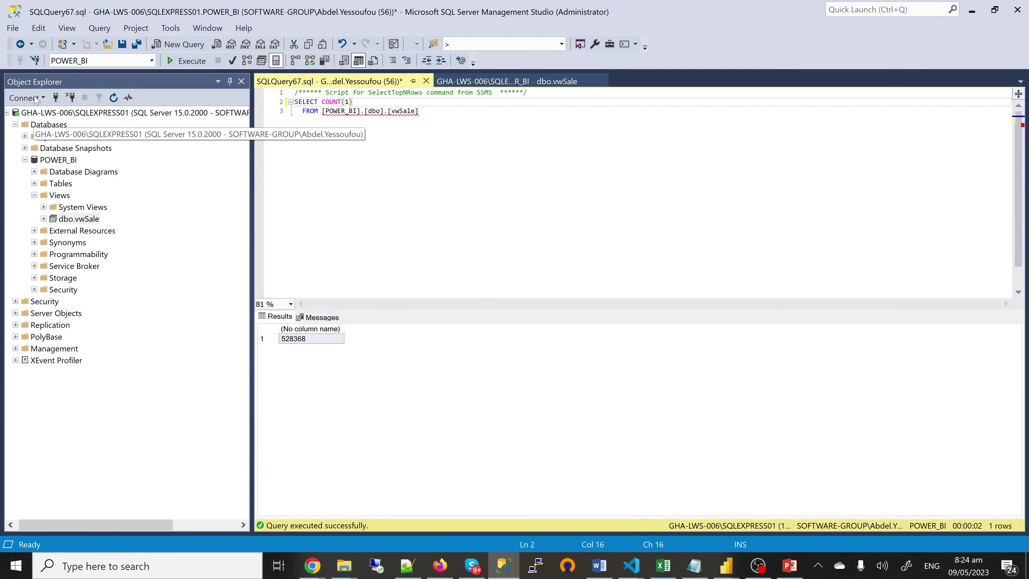
pyautogui.click(56, 99)
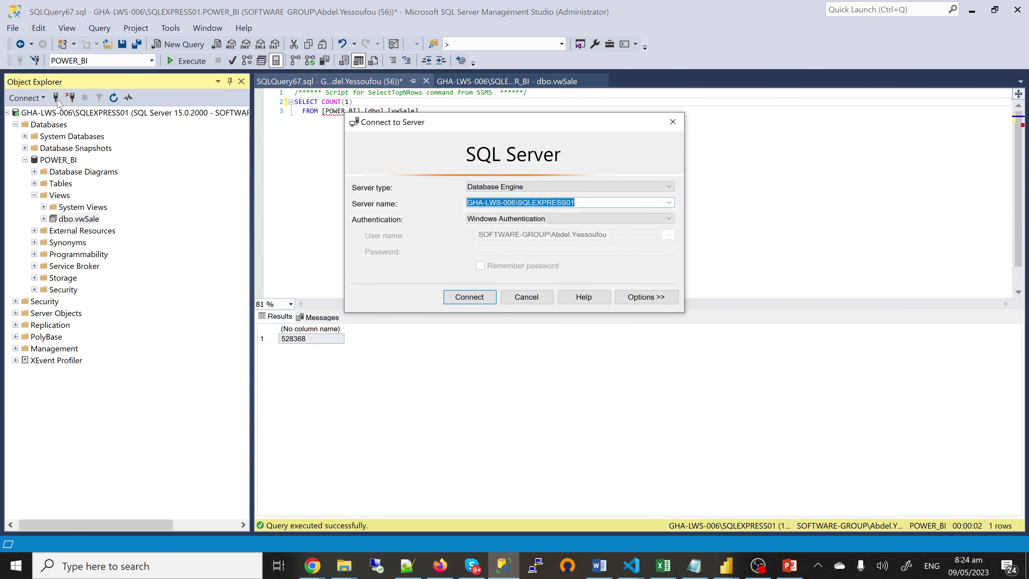
pyautogui.rightClick(529, 203)
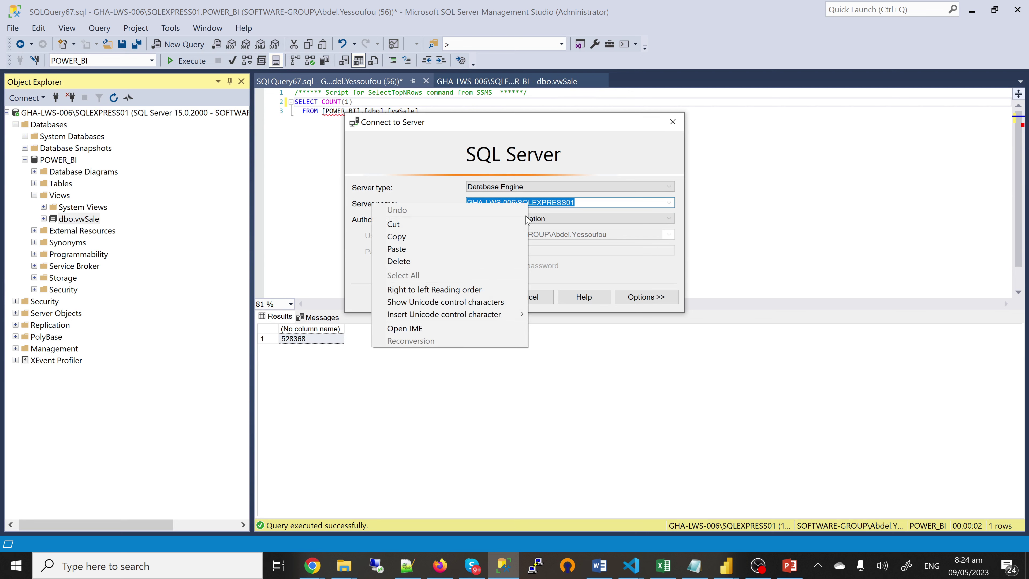
pyautogui.click(454, 237)
pyautogui.click(673, 122)
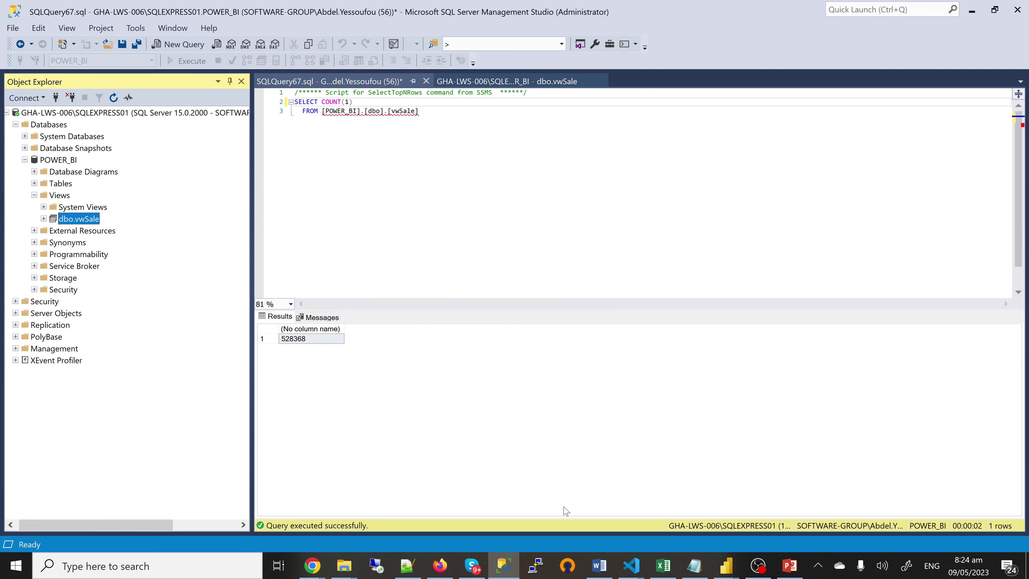
# In the untitled Power BI report, connect to server GHA-LWS-006\SQLEXPRESS01 and database POWER_BI using DirectQuery mode
pyautogui.click(726, 565)
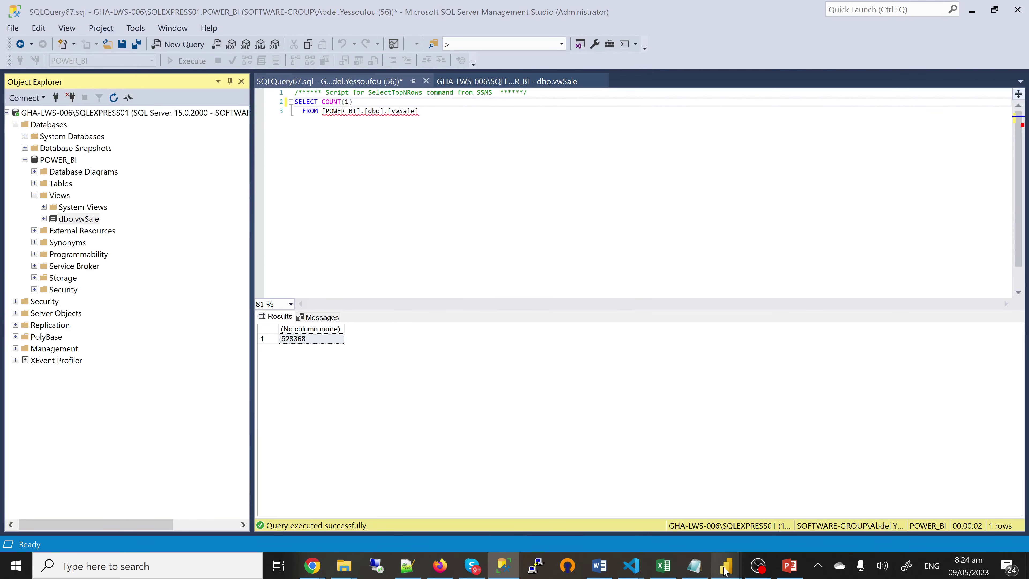
pyautogui.click(774, 510)
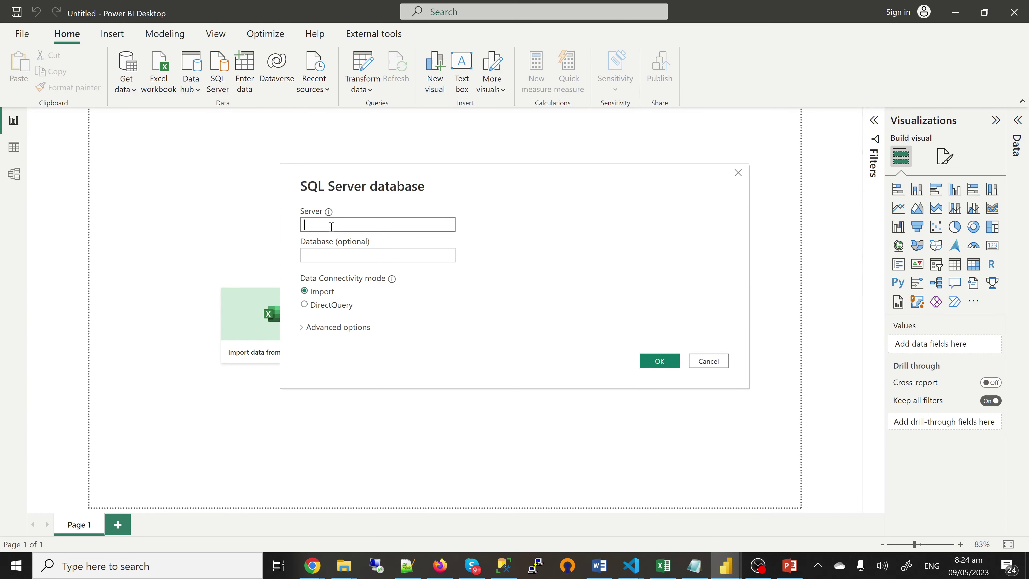
pyautogui.hotkey('ctrl', 'v')
pyautogui.click(330, 253)
pyautogui.write('power')
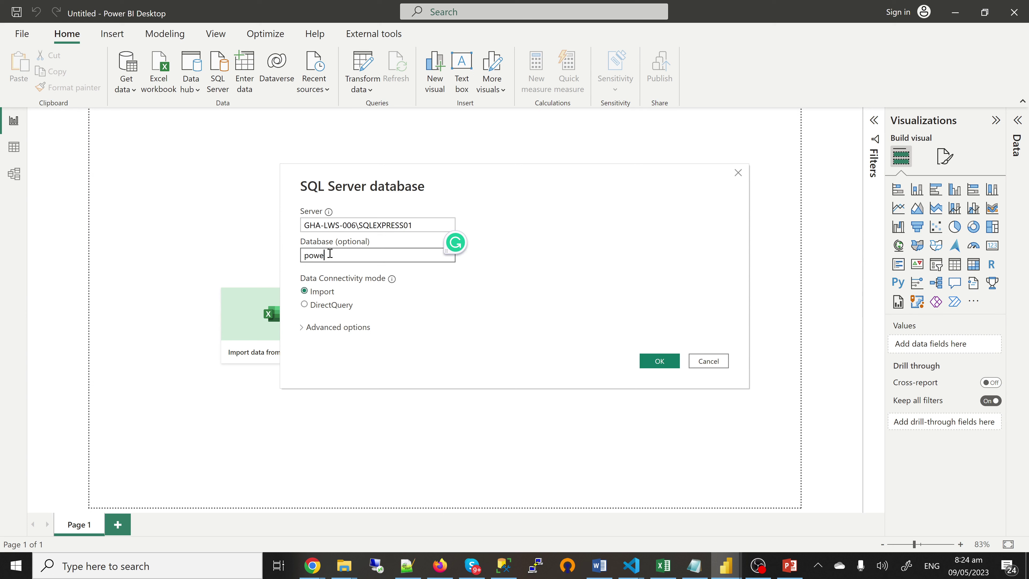
pyautogui.press('BackSpace')
pyautogui.press('BackSpace')
pyautogui.press('BackSpace')
pyautogui.press('BackSpace')
pyautogui.press('BackSpace')
pyautogui.write('POWER_BI')
pyautogui.click(327, 306)
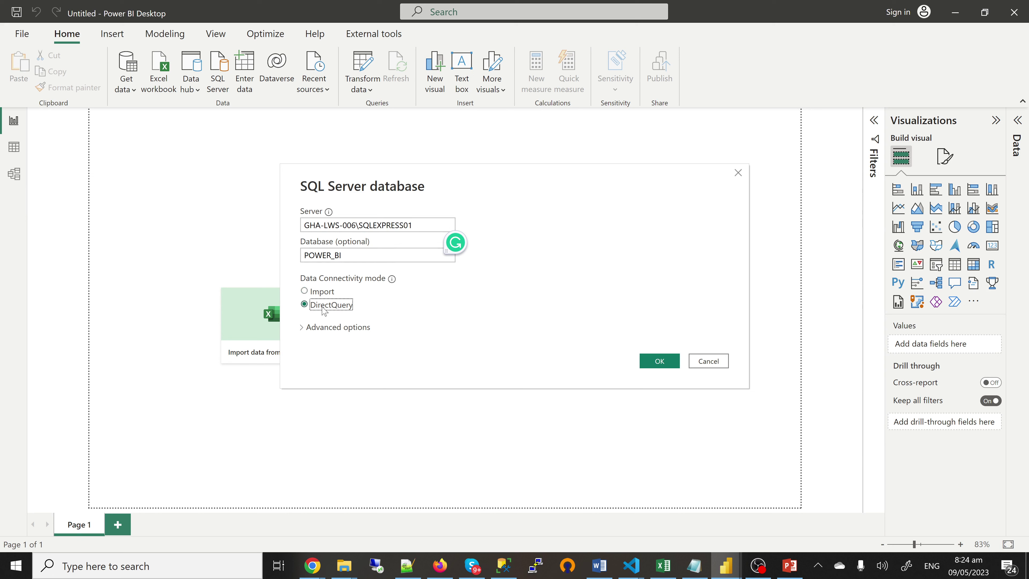
pyautogui.click(671, 362)
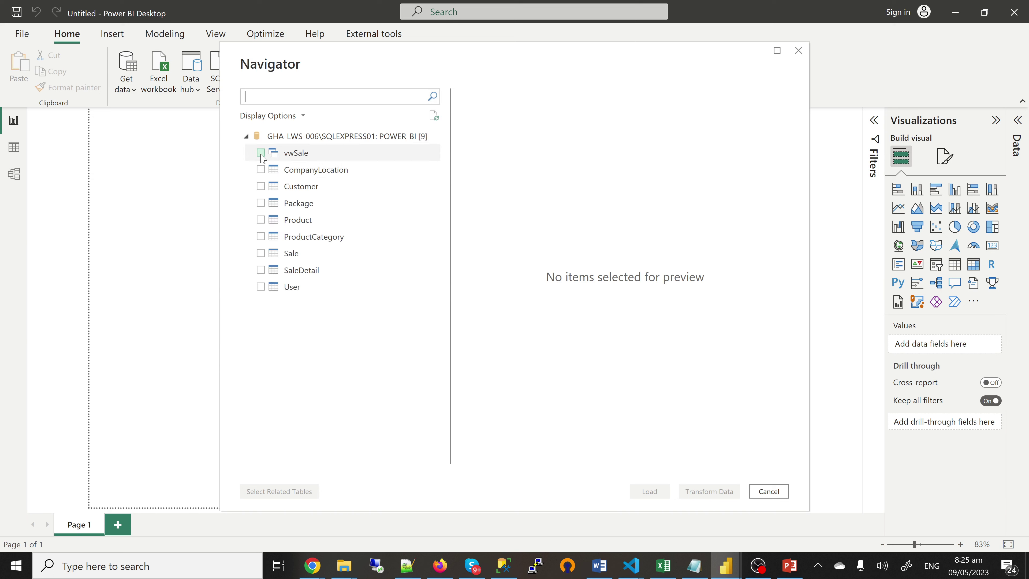
# Select the vwSale view from the POWER_BI database, preview its data and load it into the report
pyautogui.click(261, 156)
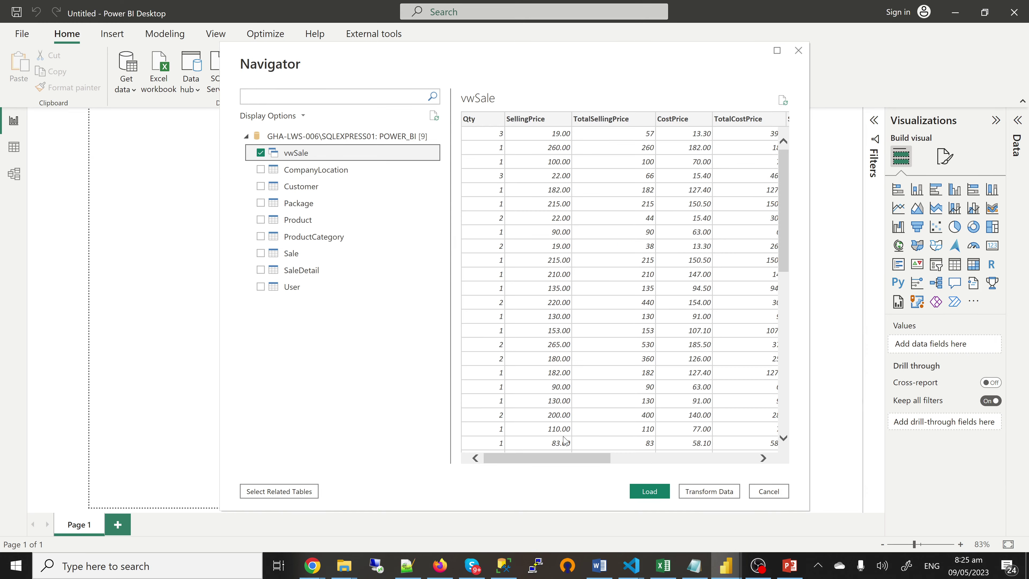
pyautogui.moveTo(556, 462); pyautogui.dragTo(527, 463)
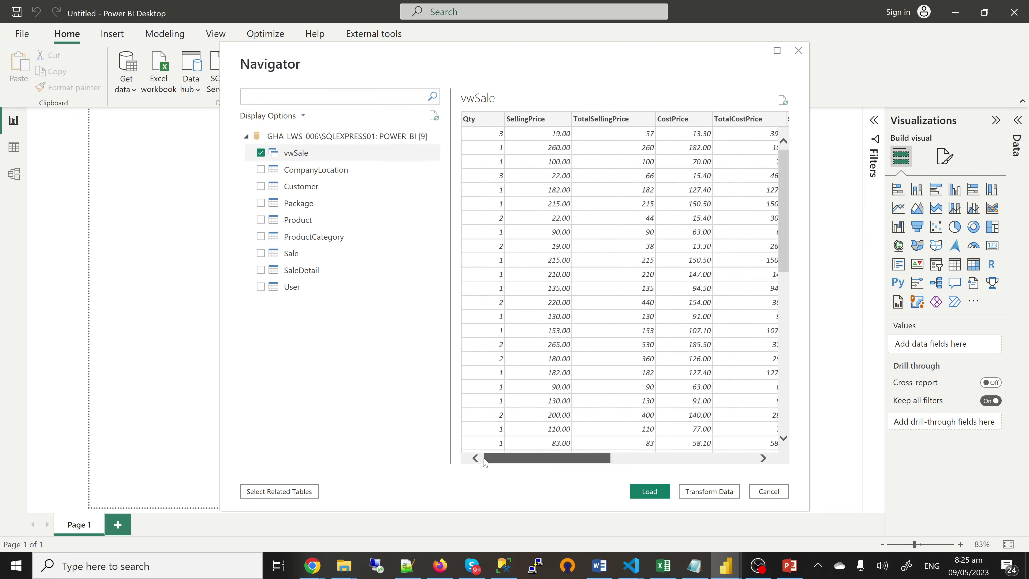
pyautogui.click(649, 492)
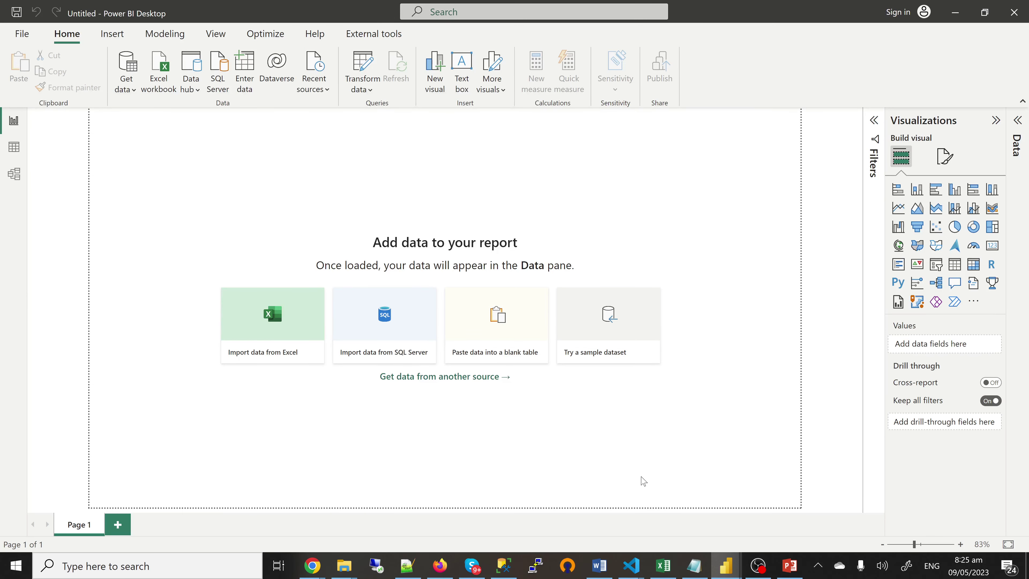
# Review the remaining tasks in Steps.txt and look at the finished sales dashboard in the jst trying report
pyautogui.click(702, 573)
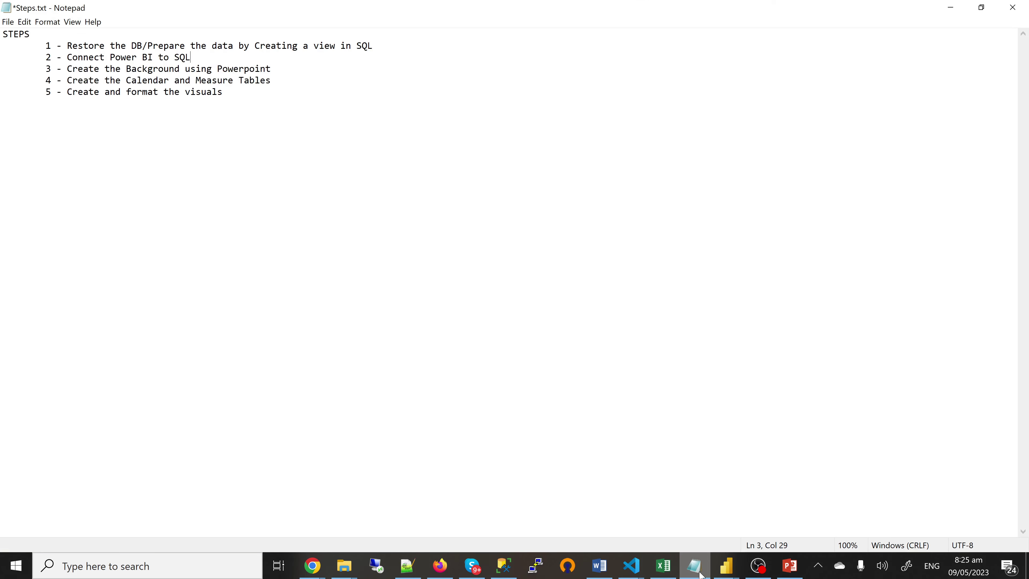
pyautogui.click(727, 566)
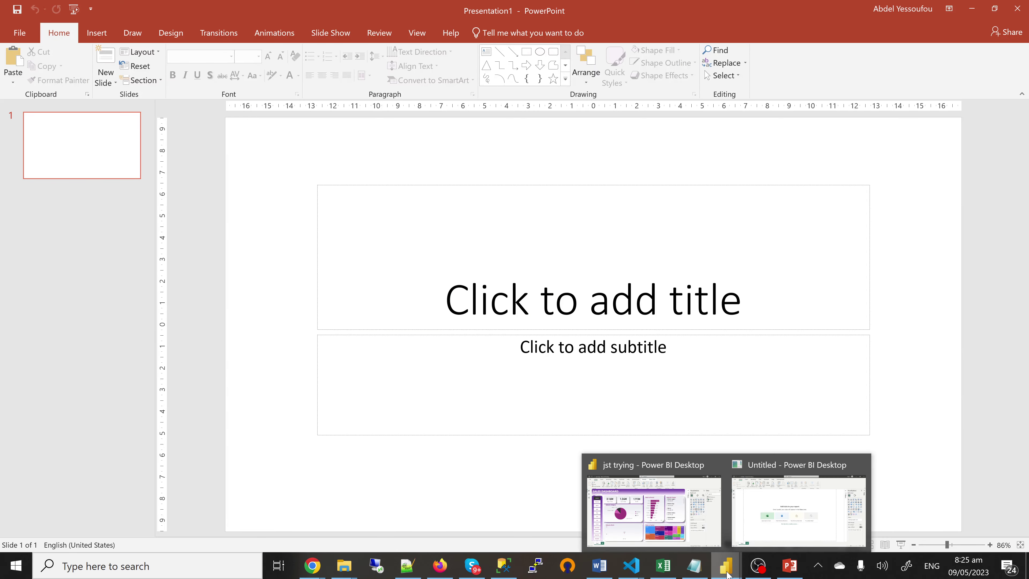
pyautogui.click(728, 572)
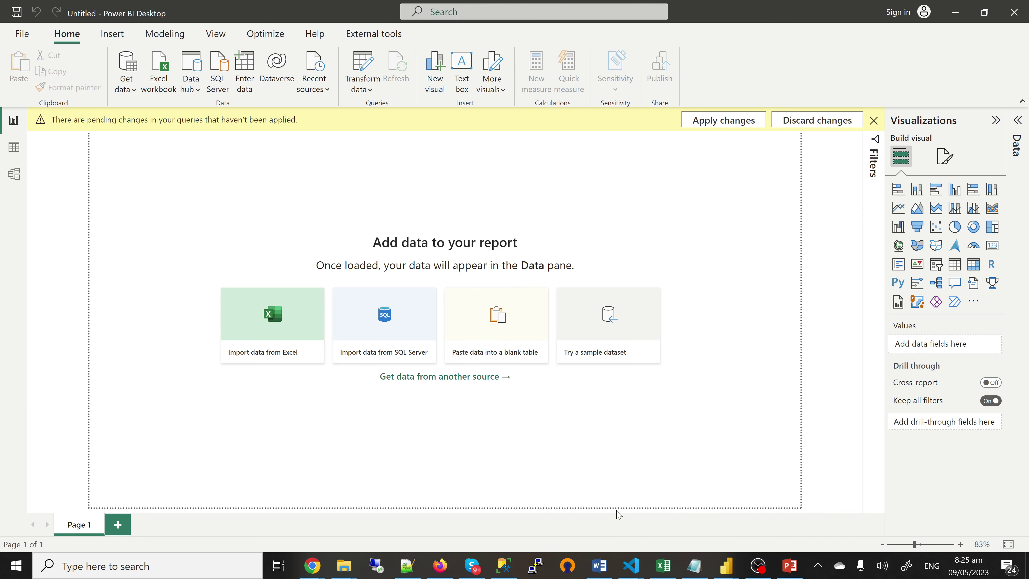
pyautogui.hotkey('alt', 'Tab')
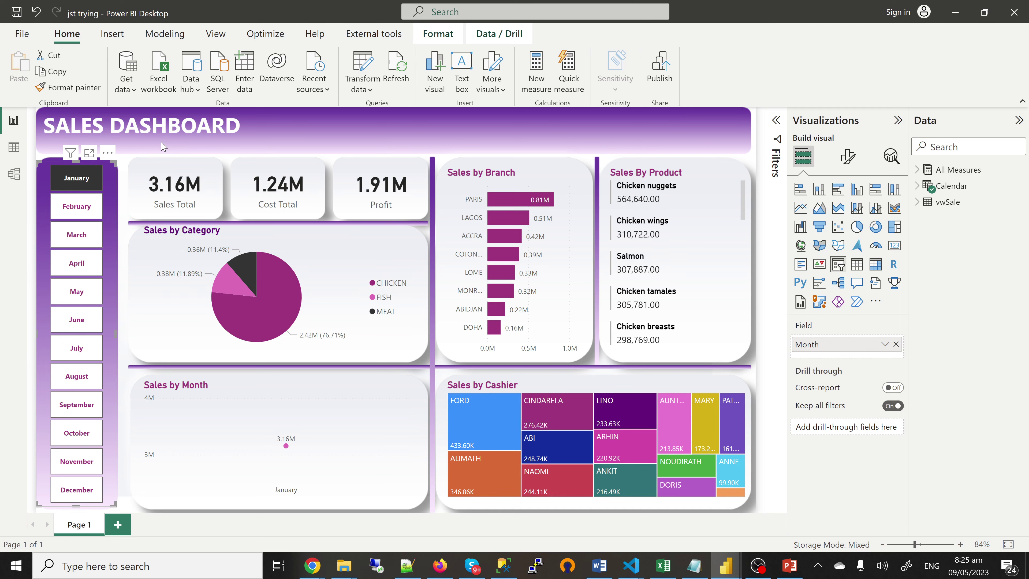
# Switch to PowerPoint and delete the title and subtitle placeholders from the first slide
pyautogui.click(789, 566)
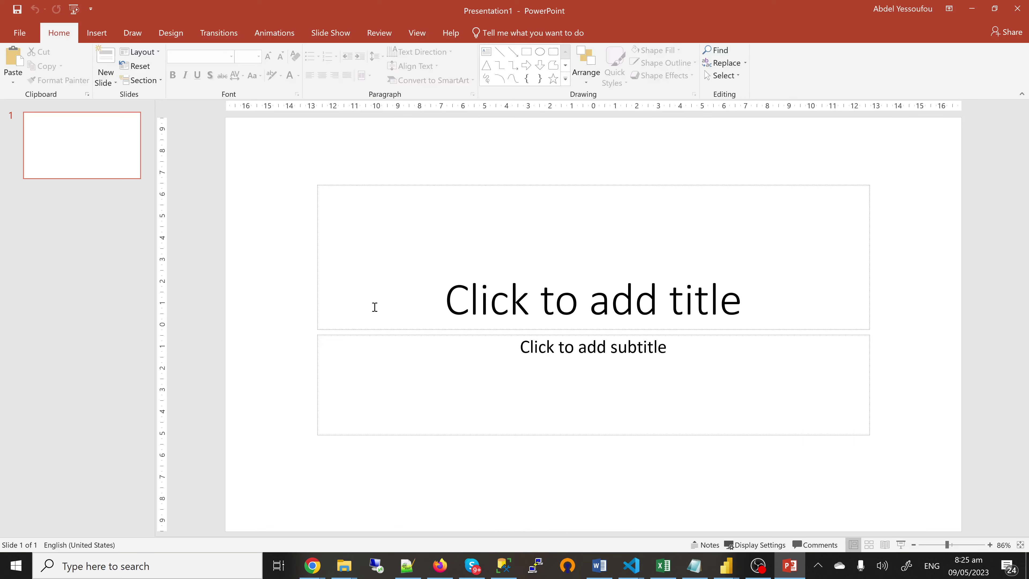
pyautogui.click(323, 189)
pyautogui.press('Delete')
pyautogui.click(318, 336)
pyautogui.press('Delete')
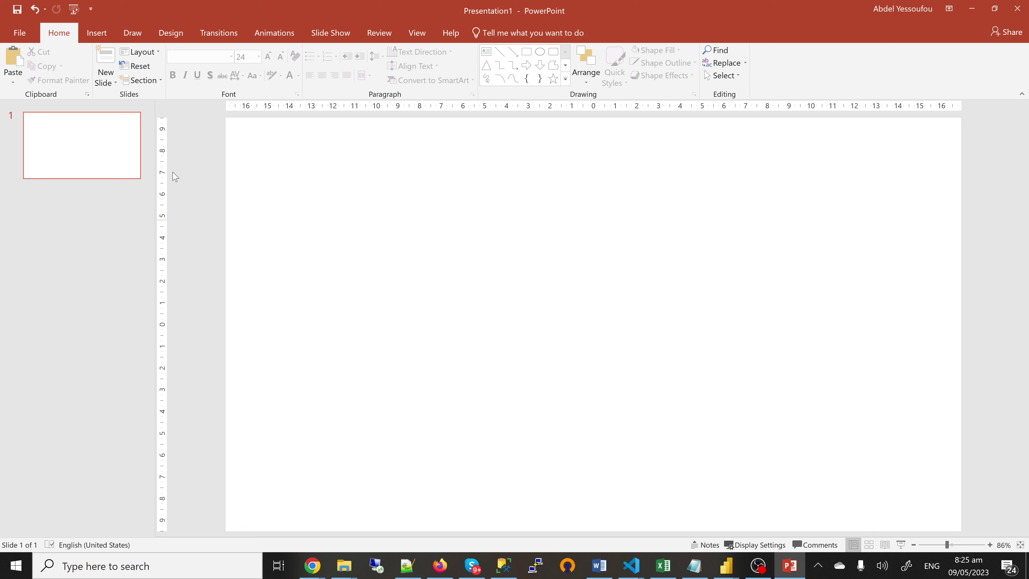
pyautogui.click(127, 146)
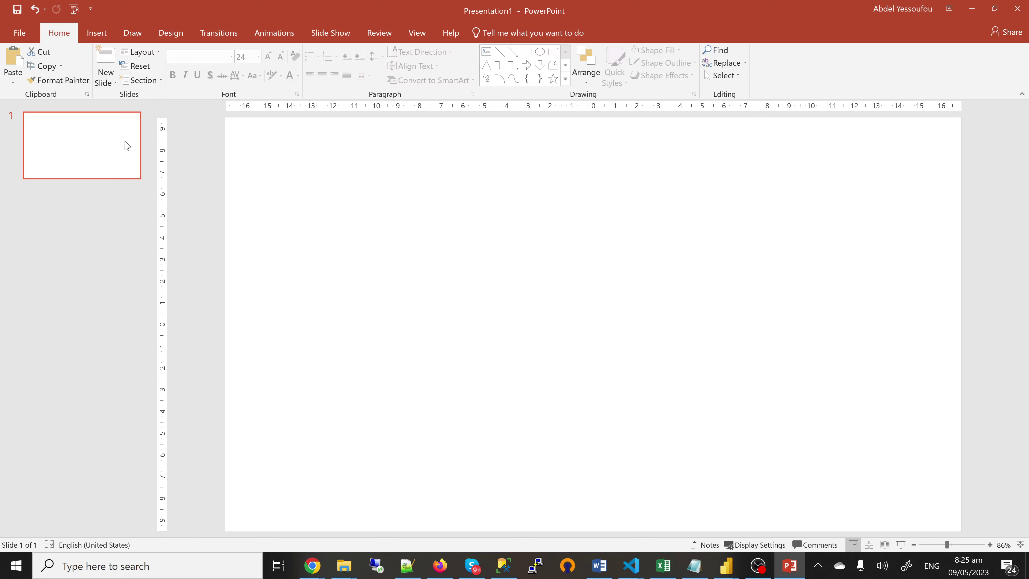
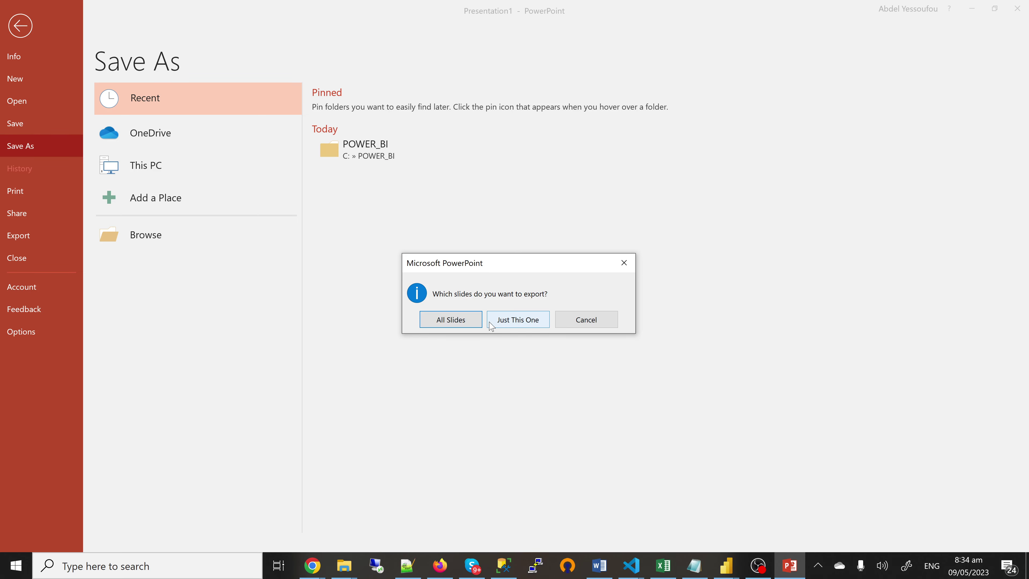
# Export only the current slide as an image, and inspect the vwSale fields in the untitled Power BI report
pyautogui.click(525, 320)
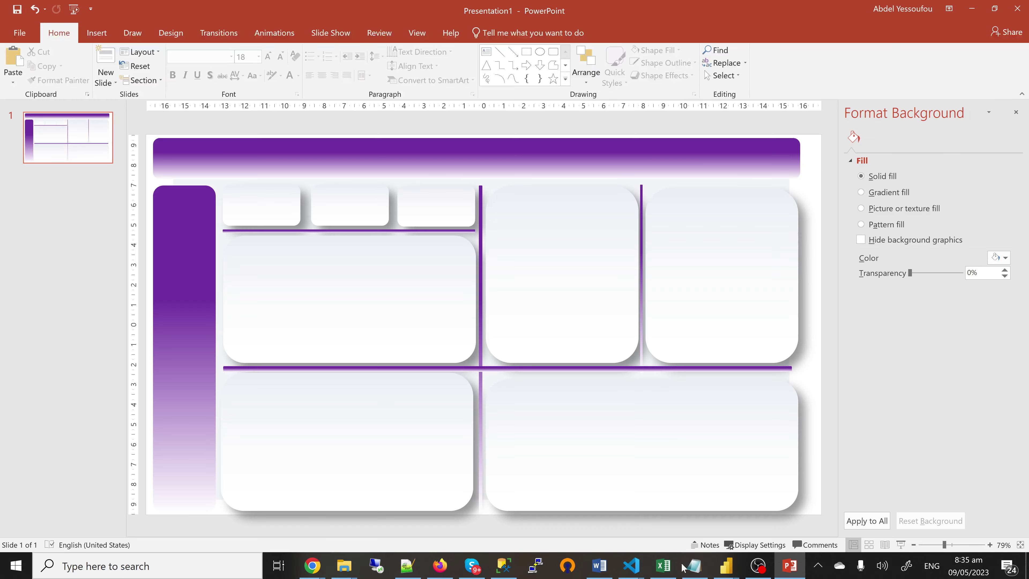
pyautogui.moveTo(731, 572)
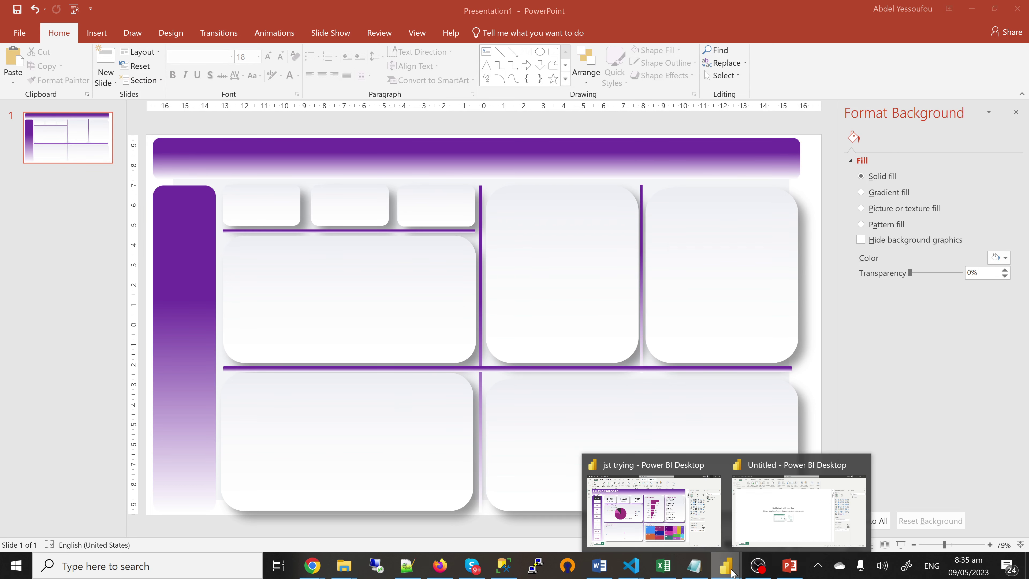
pyautogui.click(779, 526)
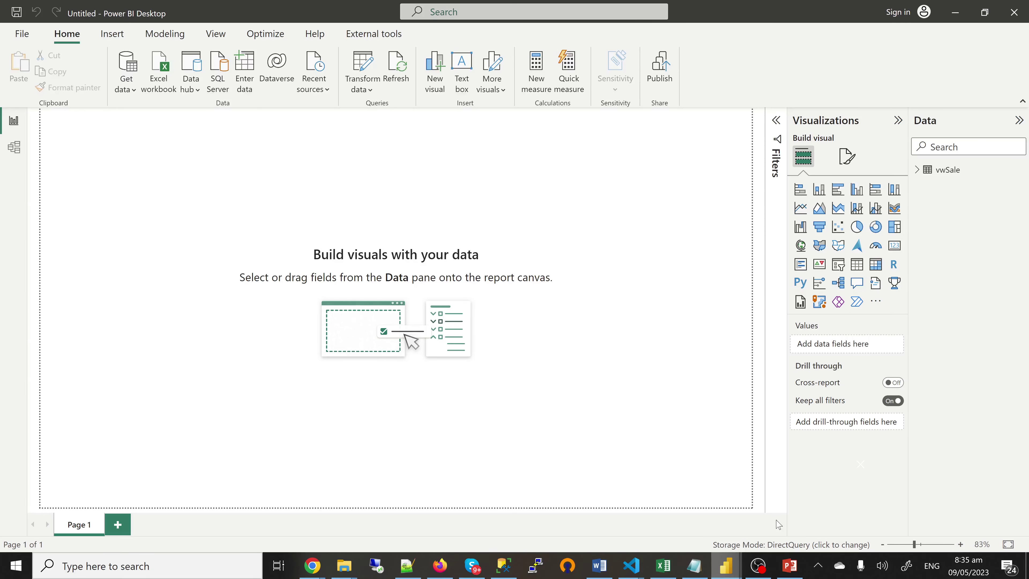
pyautogui.click(918, 171)
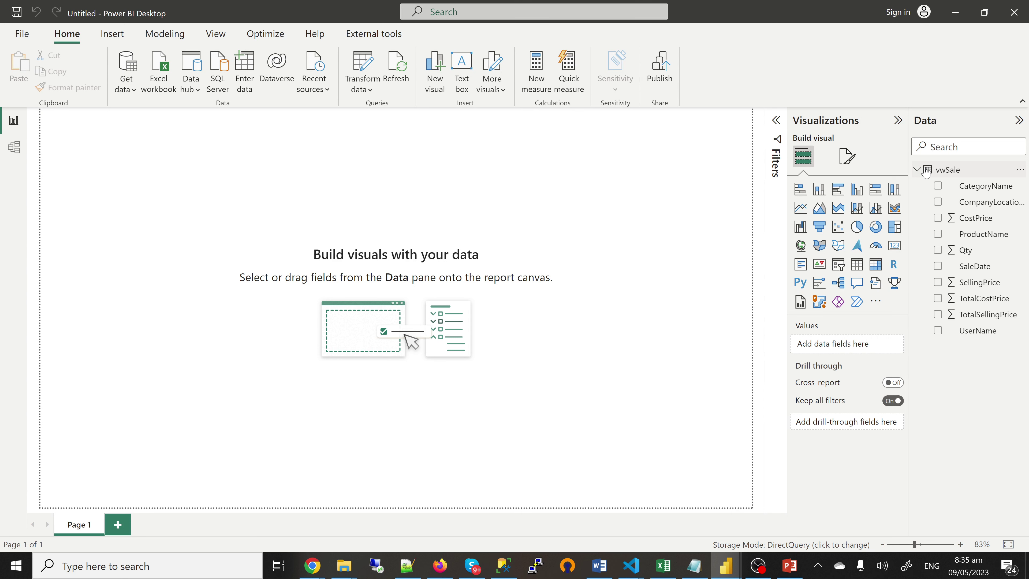
pyautogui.click(919, 170)
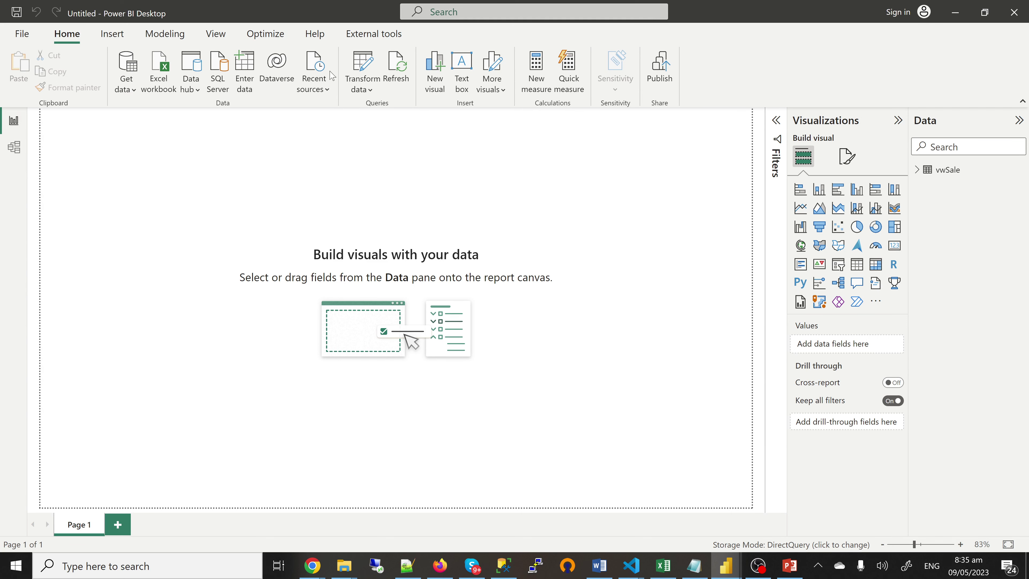
# Set Background.png from the C: drive as the report page's canvas background image
pyautogui.click(846, 158)
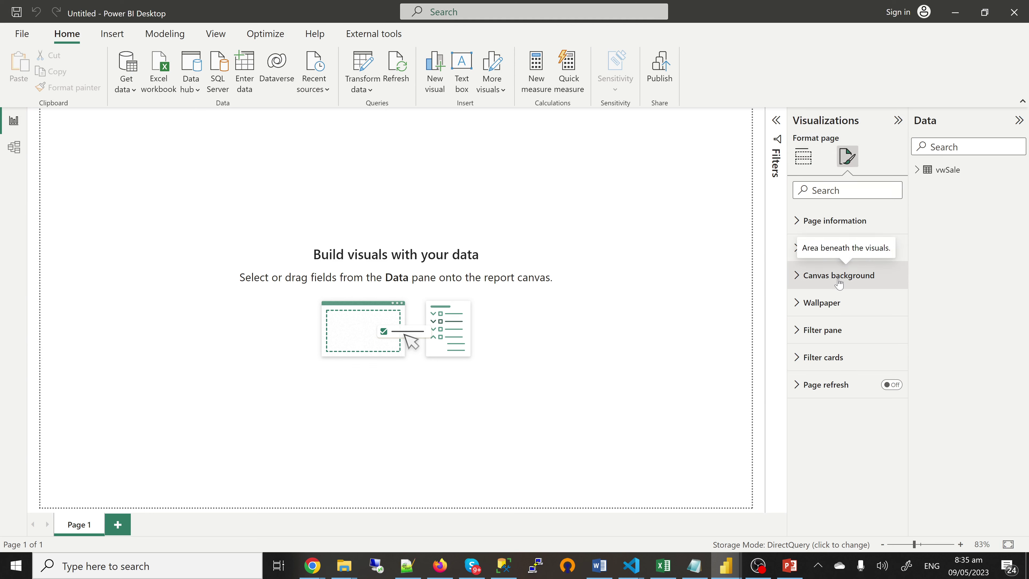
pyautogui.click(838, 276)
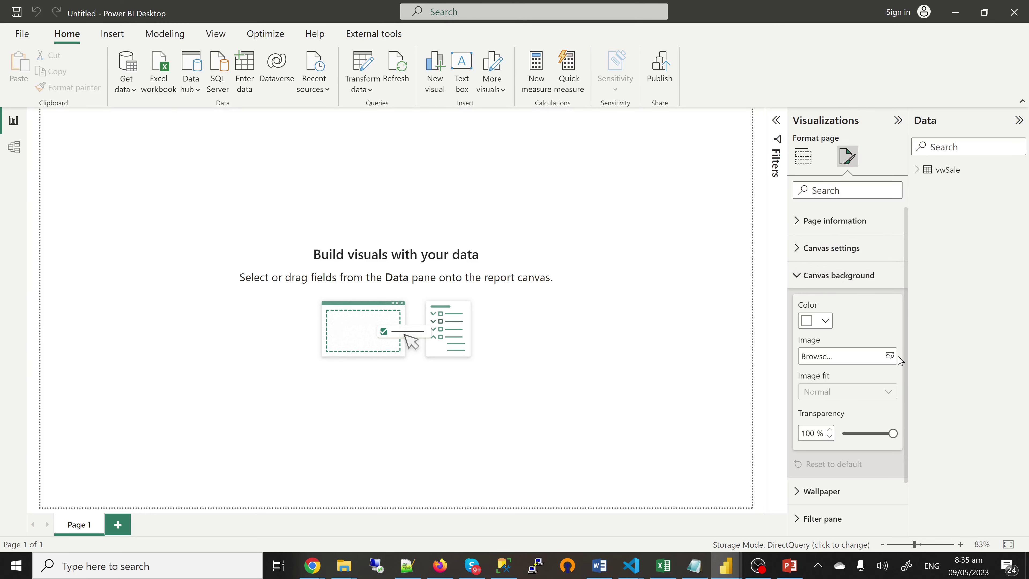
pyautogui.click(887, 355)
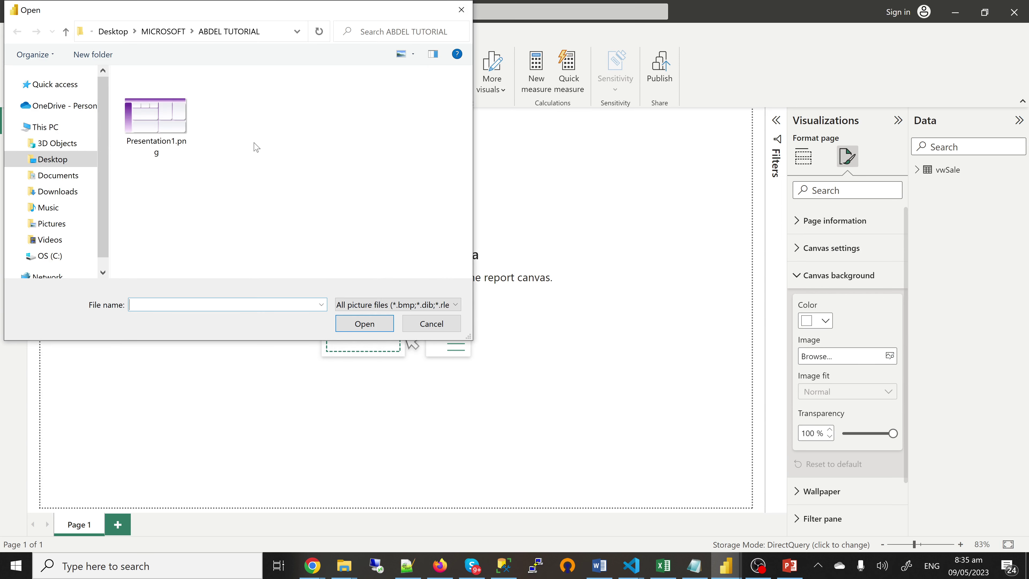
pyautogui.click(49, 256)
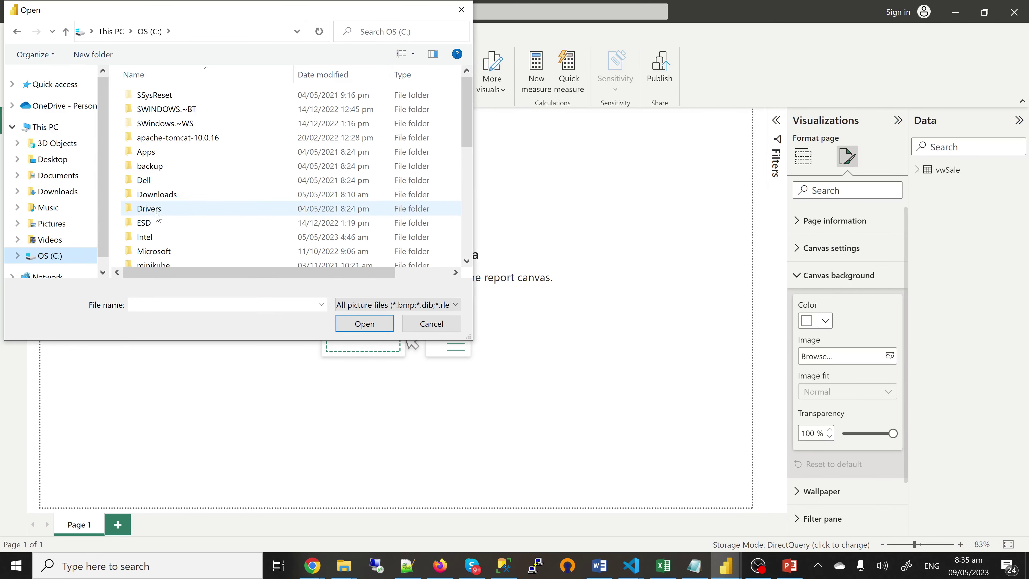
pyautogui.click(163, 228)
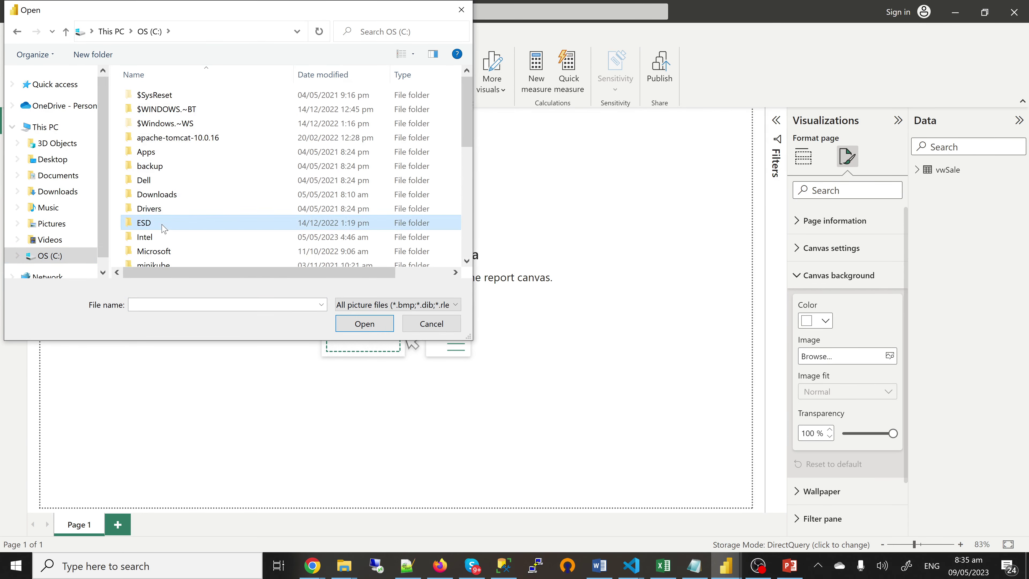
pyautogui.scroll(-5, 163, 219)
pyautogui.doubleClick(161, 120)
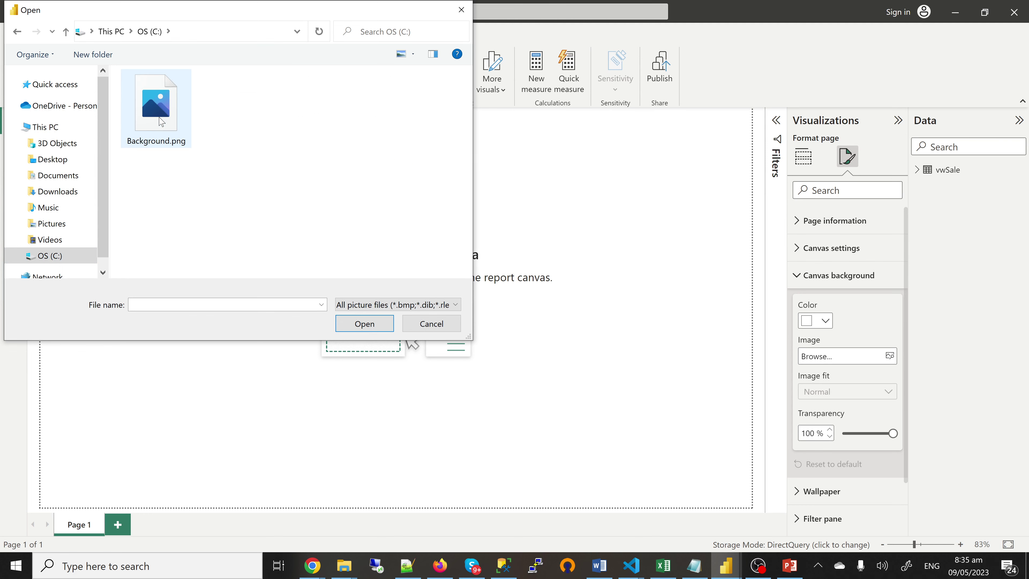
pyautogui.click(162, 126)
pyautogui.click(365, 321)
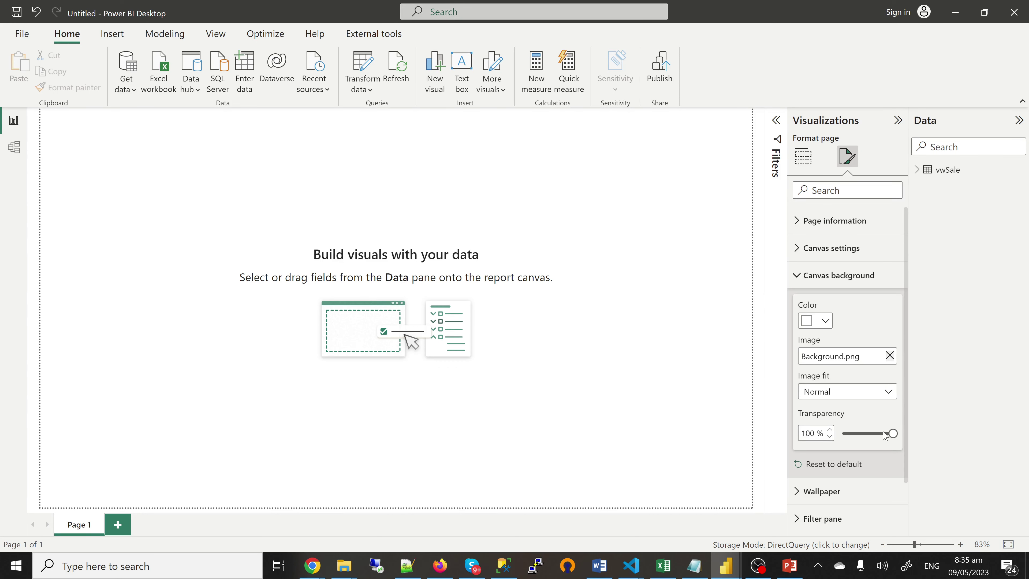
# Set the canvas background's transparency to 0% and its image fit to Fit
pyautogui.moveTo(894, 435); pyautogui.dragTo(834, 440)
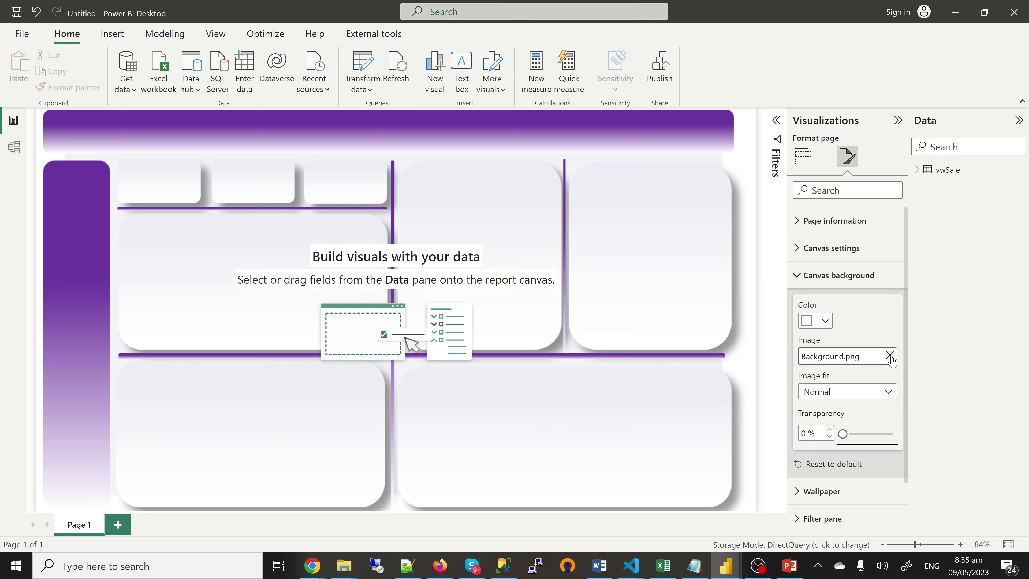
pyautogui.click(888, 393)
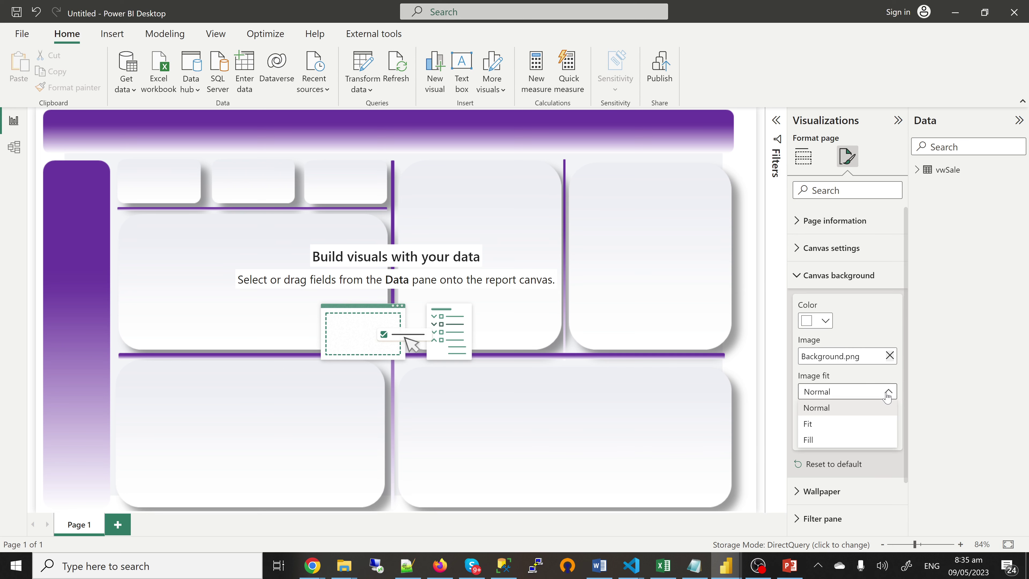
pyautogui.click(827, 429)
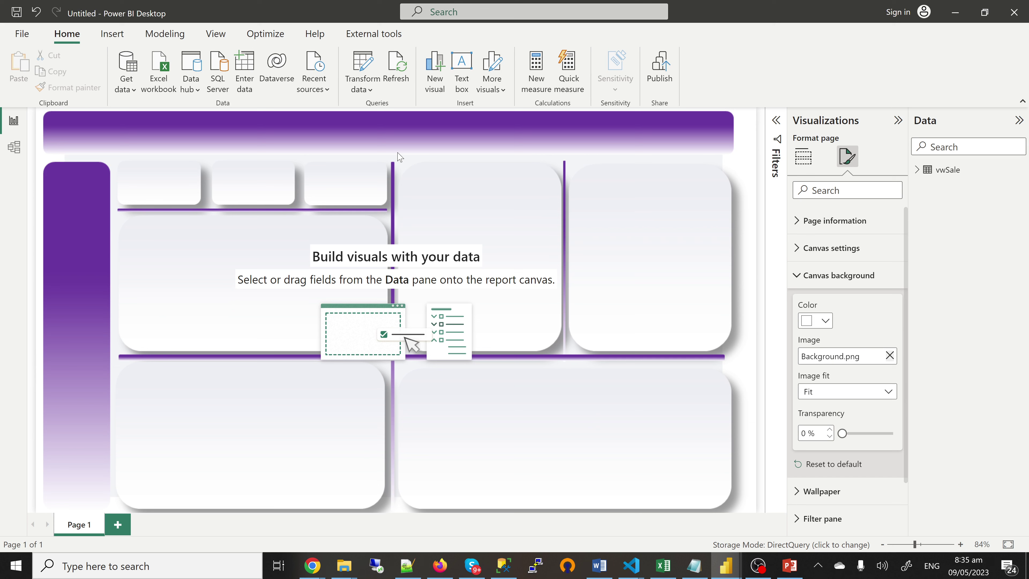
pyautogui.click(392, 138)
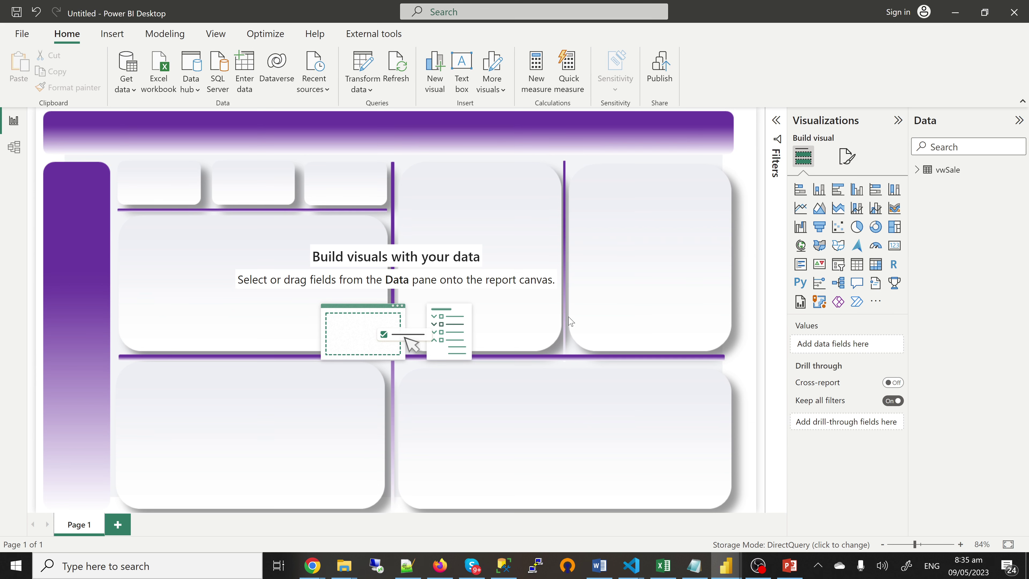
# Look at the finished dashboard in the jst trying report, return to the untitled report and list the vwSale fields
pyautogui.moveTo(727, 570)
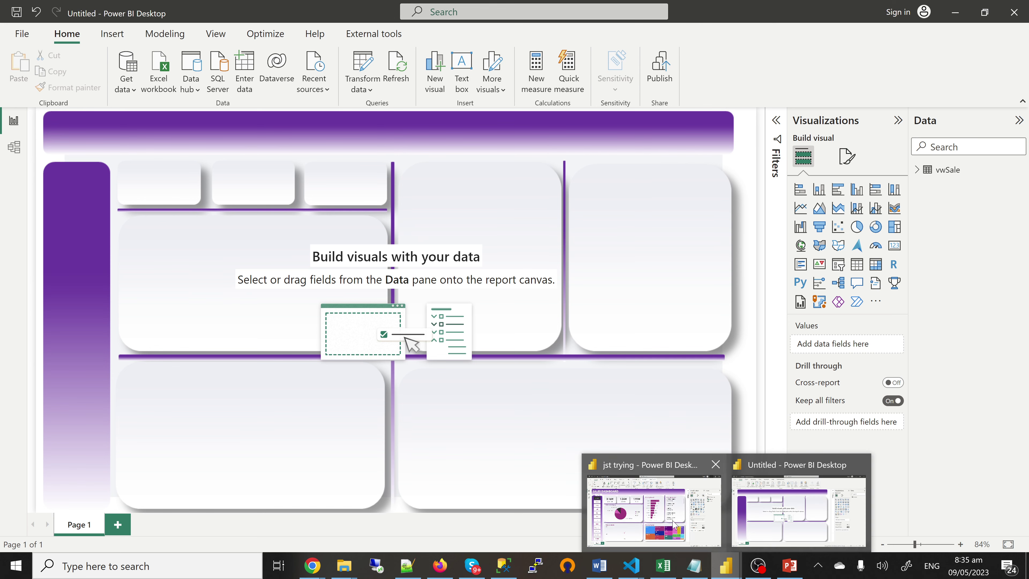
pyautogui.click(663, 506)
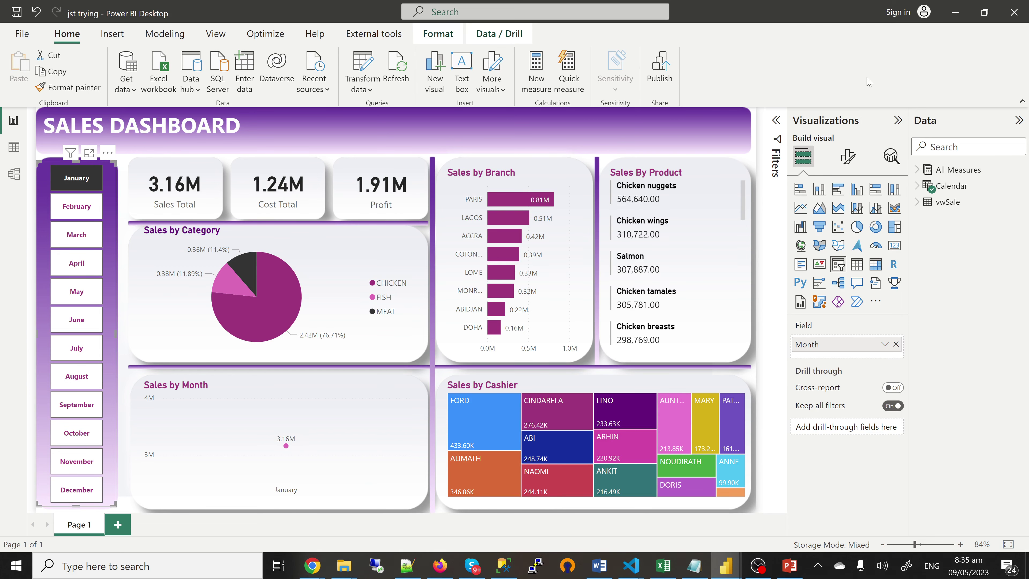
pyautogui.moveTo(725, 574)
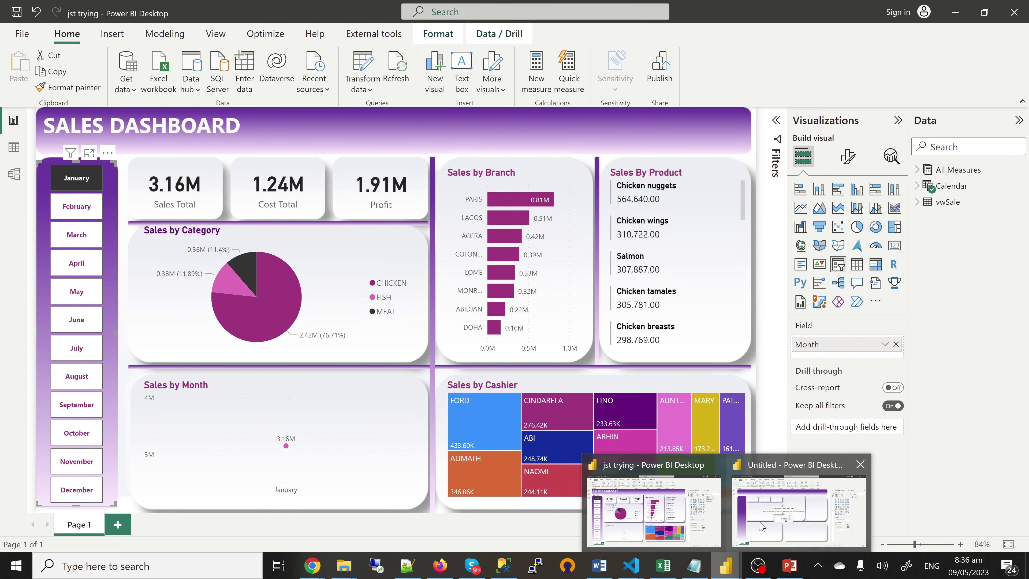
pyautogui.click(778, 512)
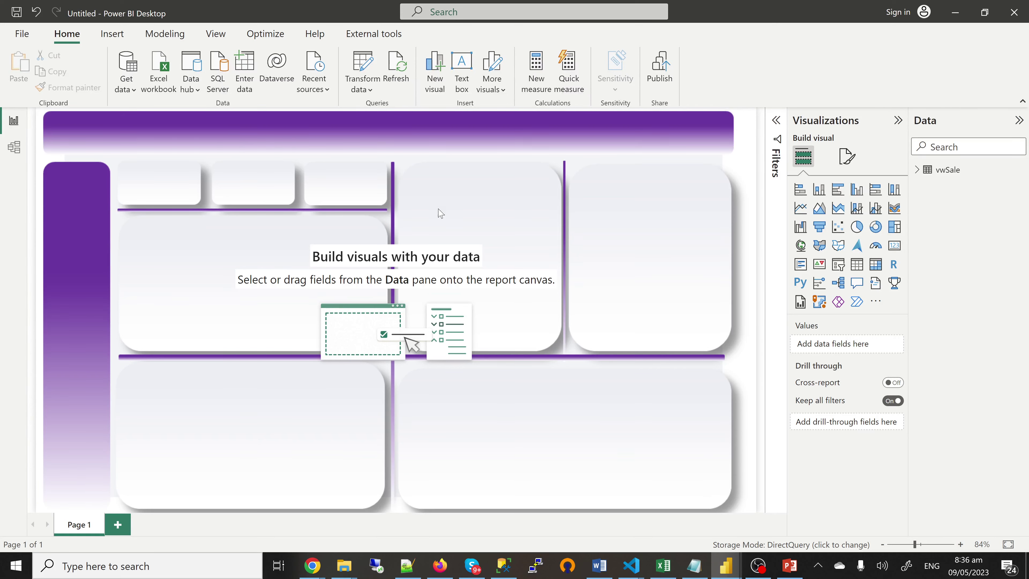
pyautogui.click(918, 170)
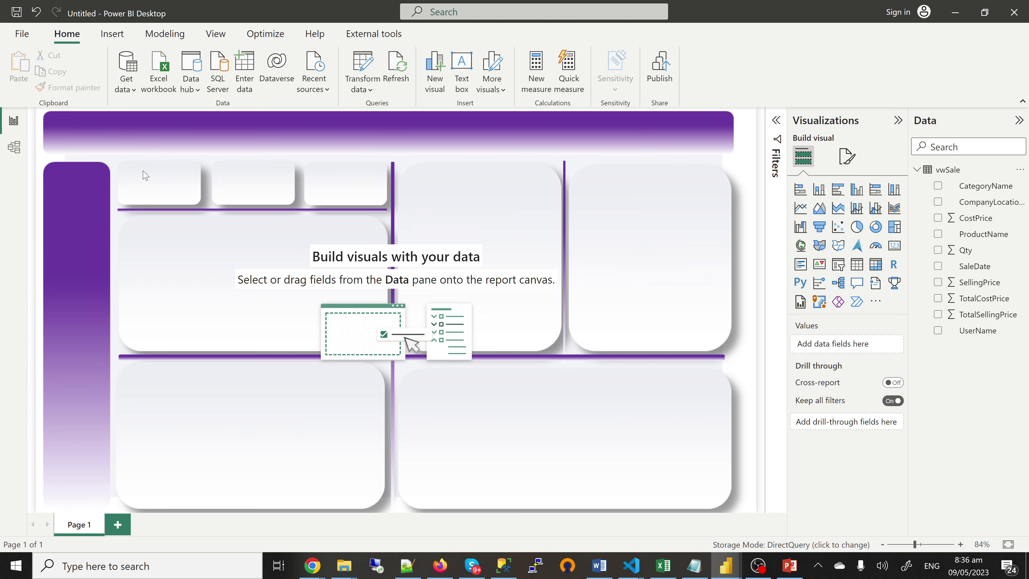
pyautogui.click(14, 149)
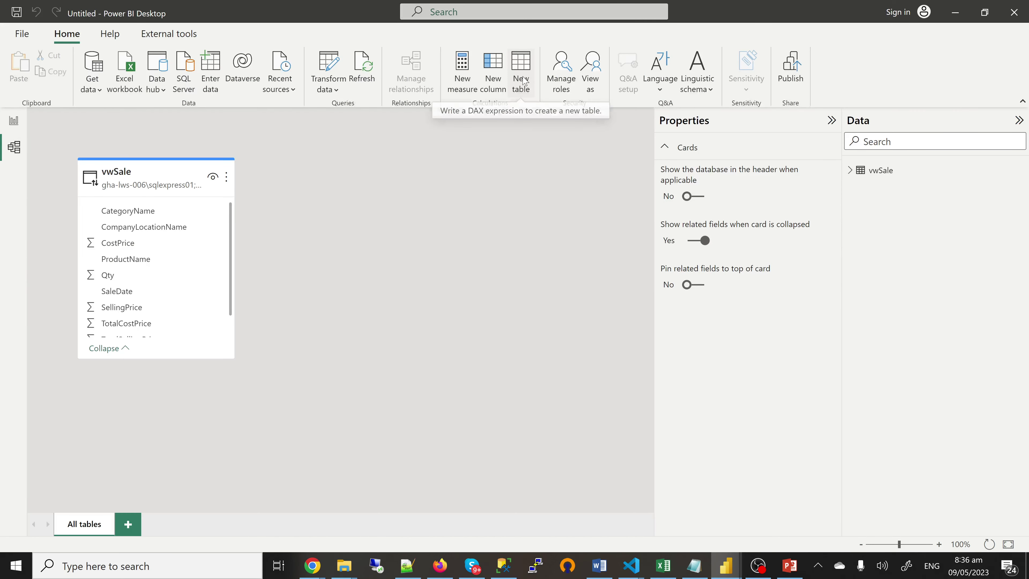
pyautogui.click(524, 82)
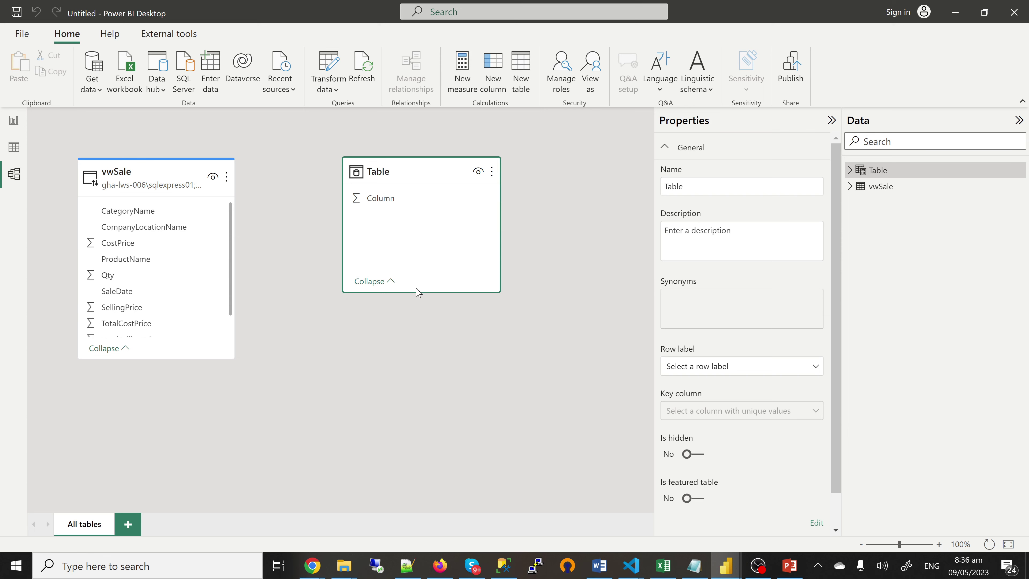
pyautogui.click(14, 157)
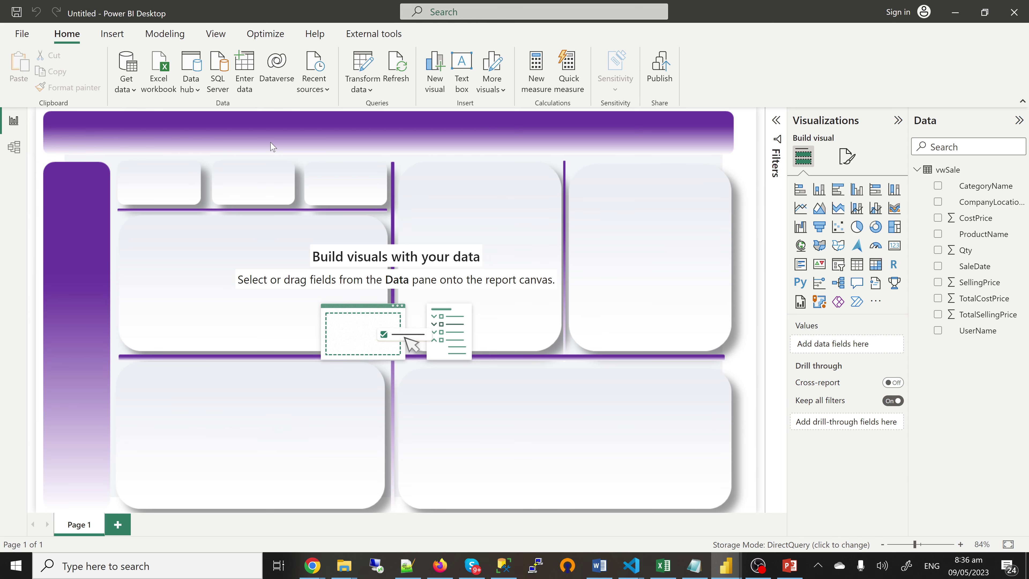
# Add a new calculated table in the model view, naming it Calendar and starting its formula with the CALENDAR function
pyautogui.click(14, 148)
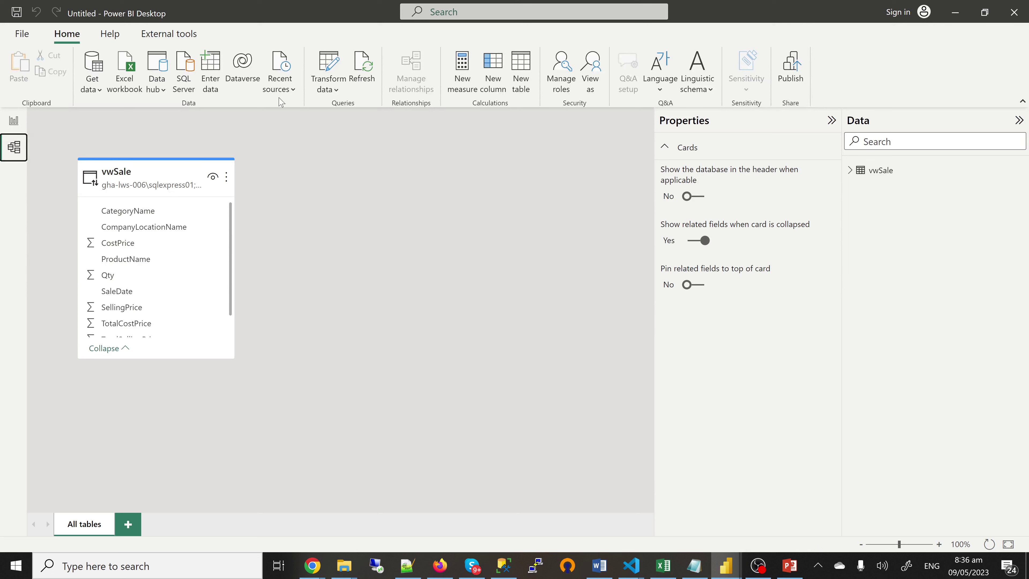
pyautogui.click(520, 89)
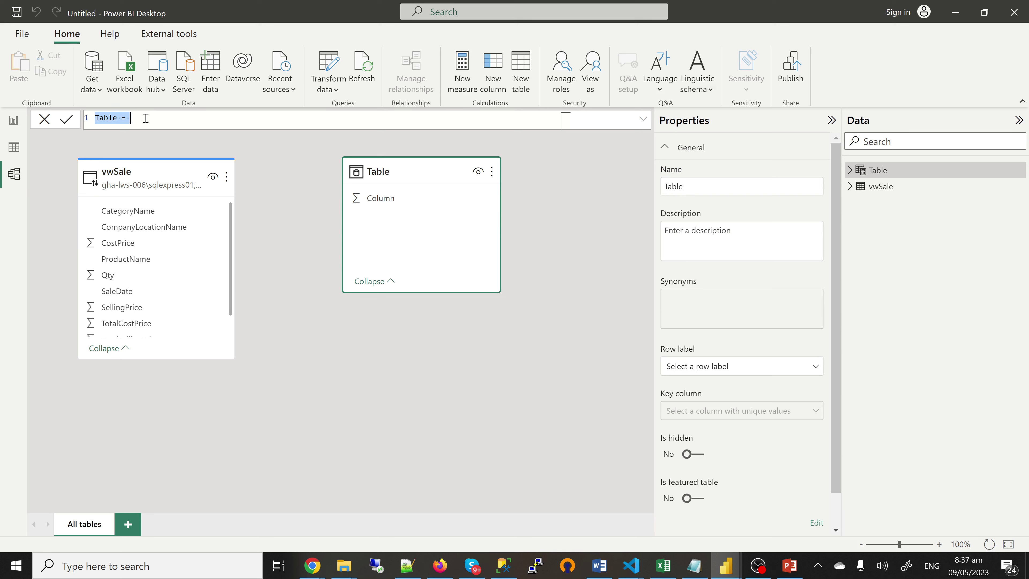
pyautogui.write('Ca')
pyautogui.write('lendar')
pyautogui.write(' = CLA')
pyautogui.press('BackSpace')
pyautogui.press('BackSpace')
pyautogui.write('ALEN')
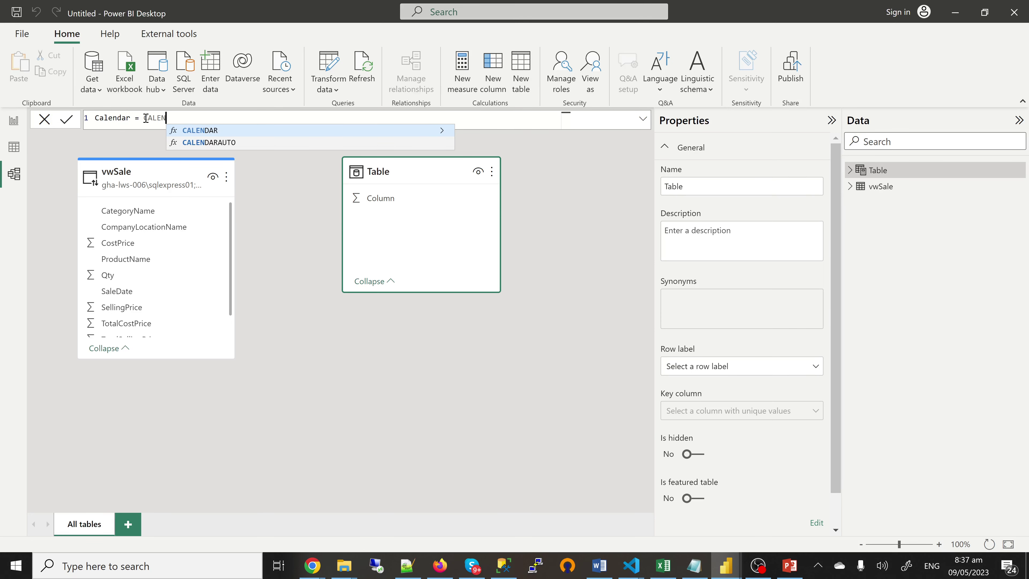
pyautogui.press('Tab')
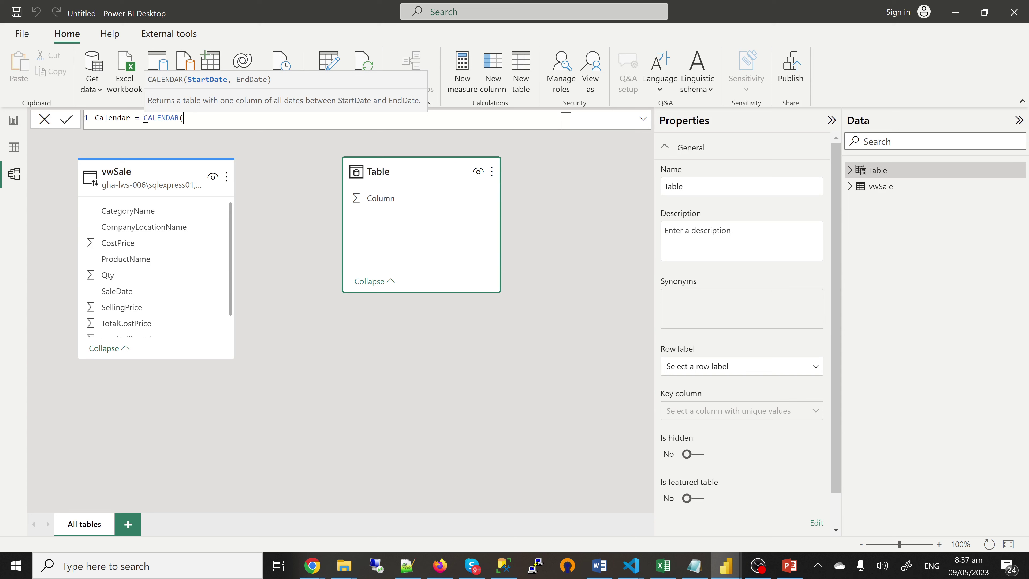
# Complete the Calendar formula with MIN(vwSale[SaleDate]) as start date and MAX(vwSale[SaleDate]) as end date, and commit it
pyautogui.write('MIN')
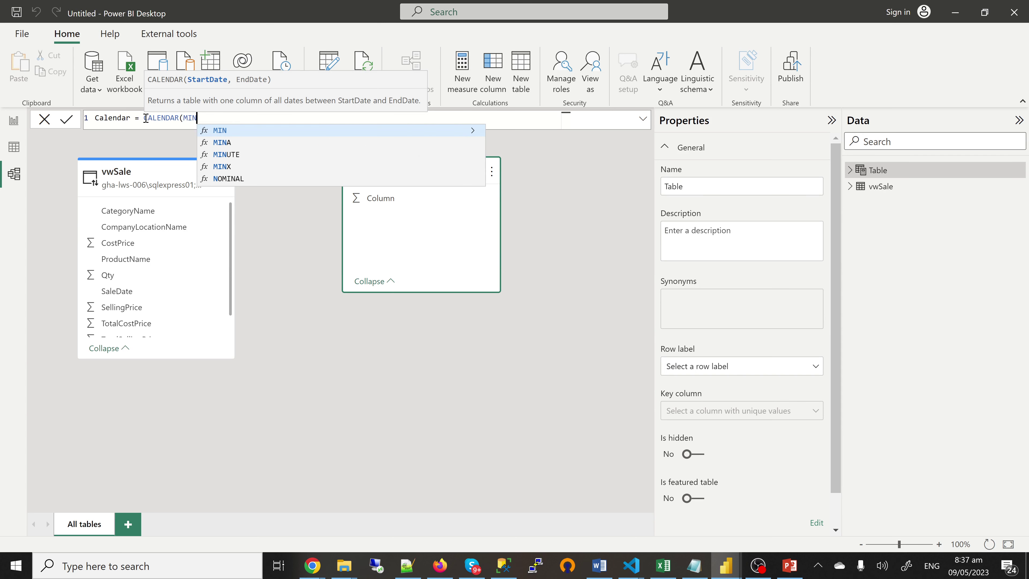
pyautogui.write('(vw')
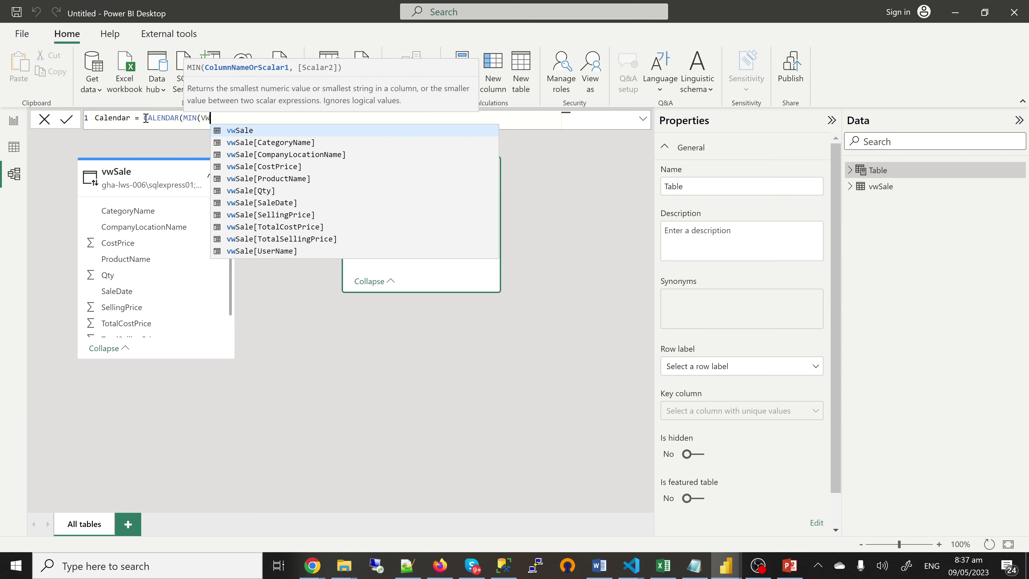
pyautogui.click(277, 204)
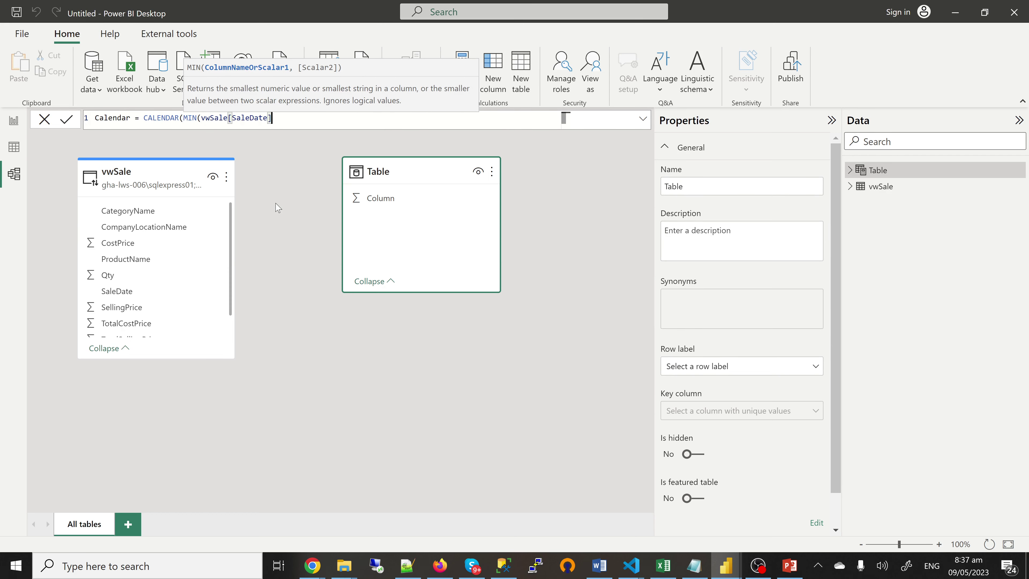
pyautogui.write('), ')
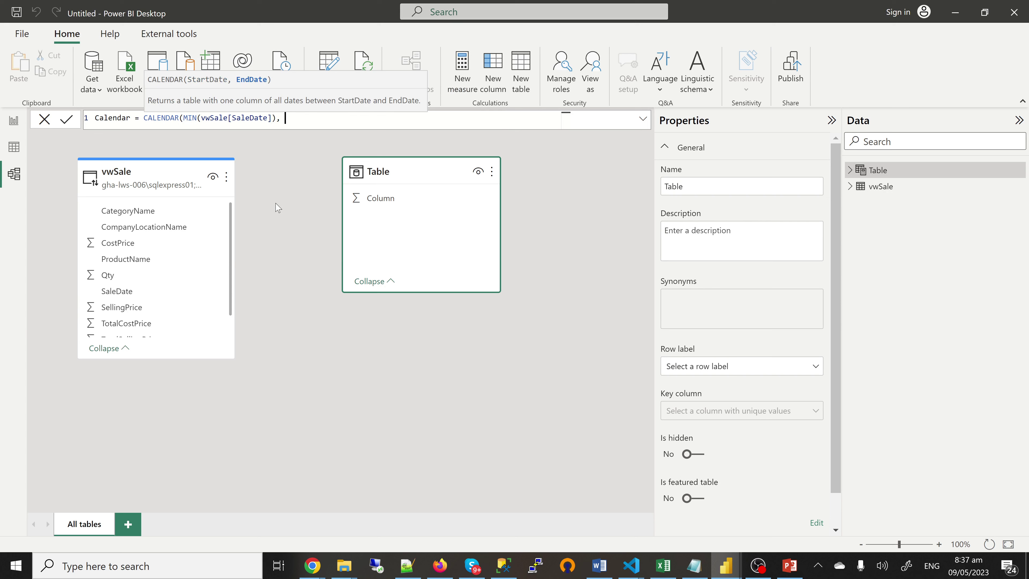
pyautogui.write('MAX')
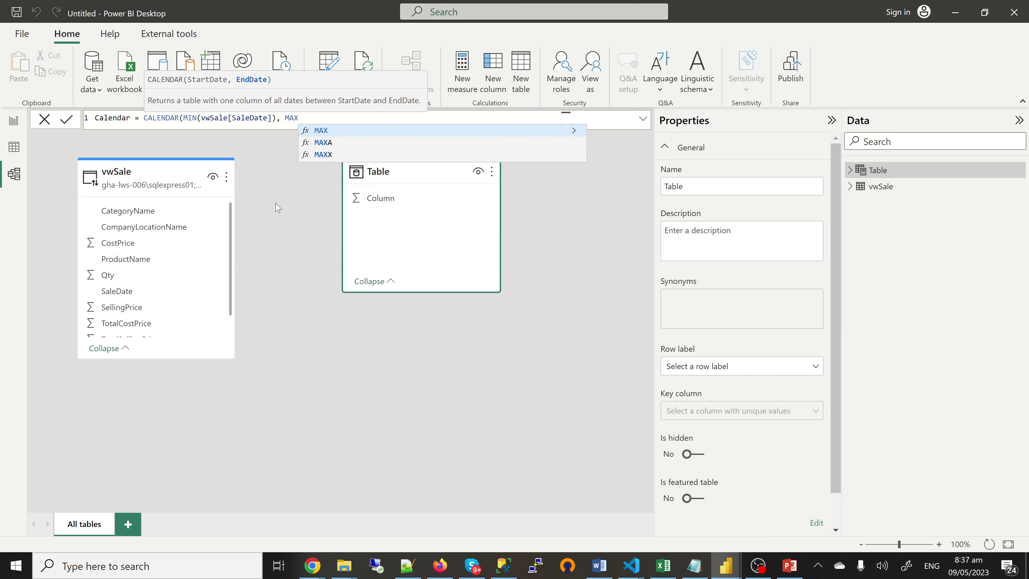
pyautogui.write('(VW')
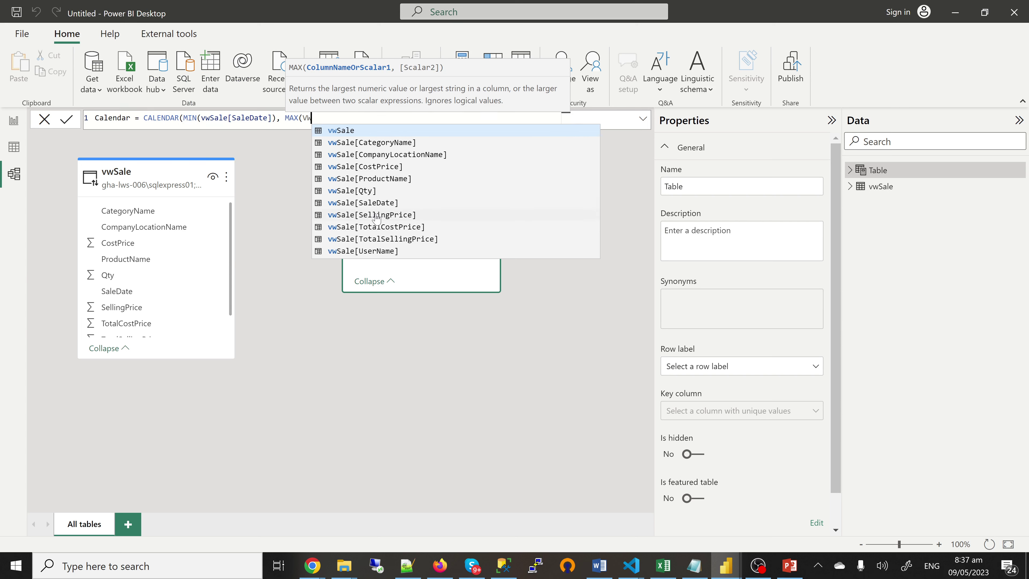
pyautogui.click(382, 205)
pyautogui.write('))')
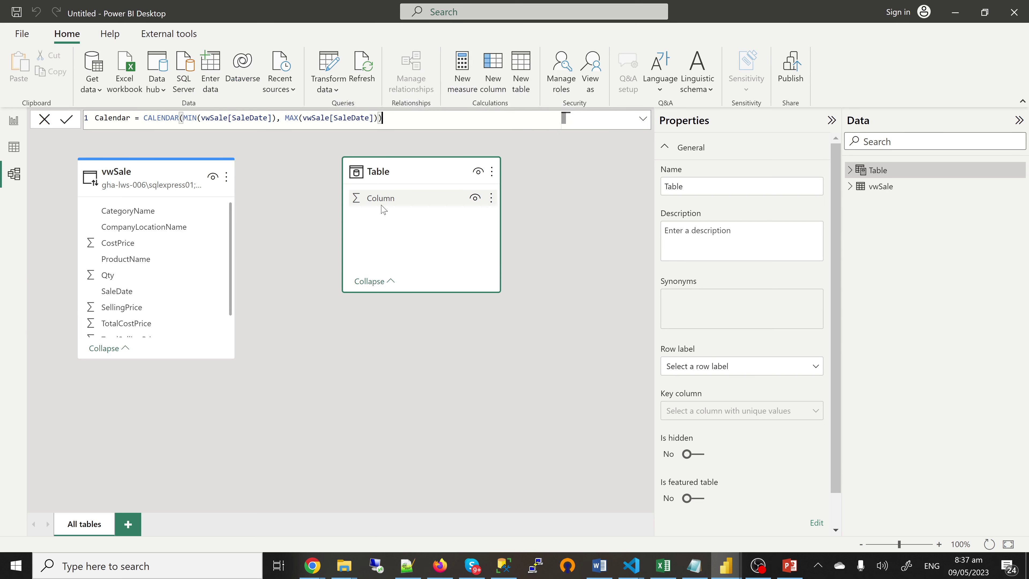
pyautogui.press('Return')
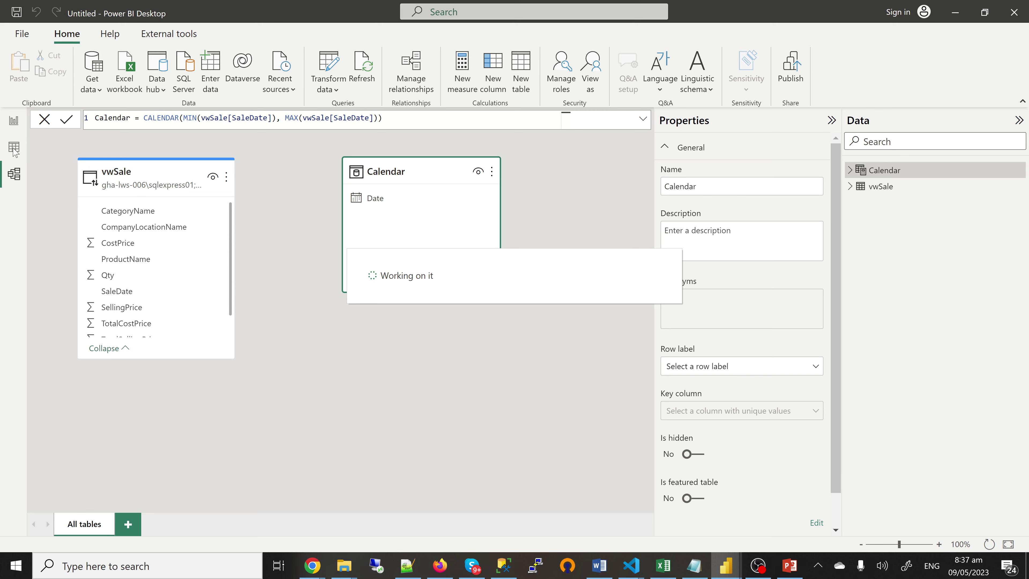
# Show the Calendar table's data and add a new calculated column to that table
pyautogui.click(14, 151)
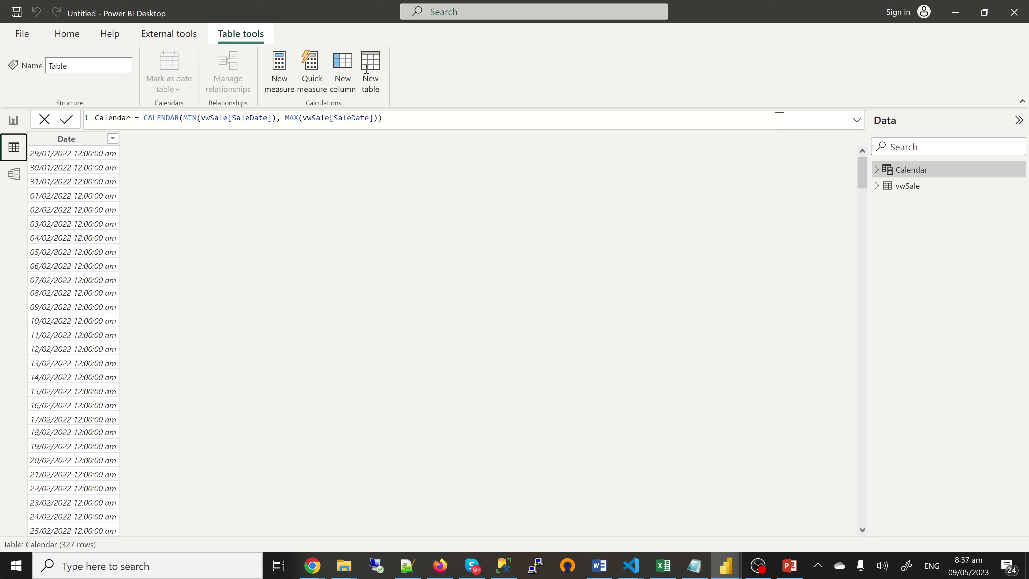
pyautogui.click(878, 170)
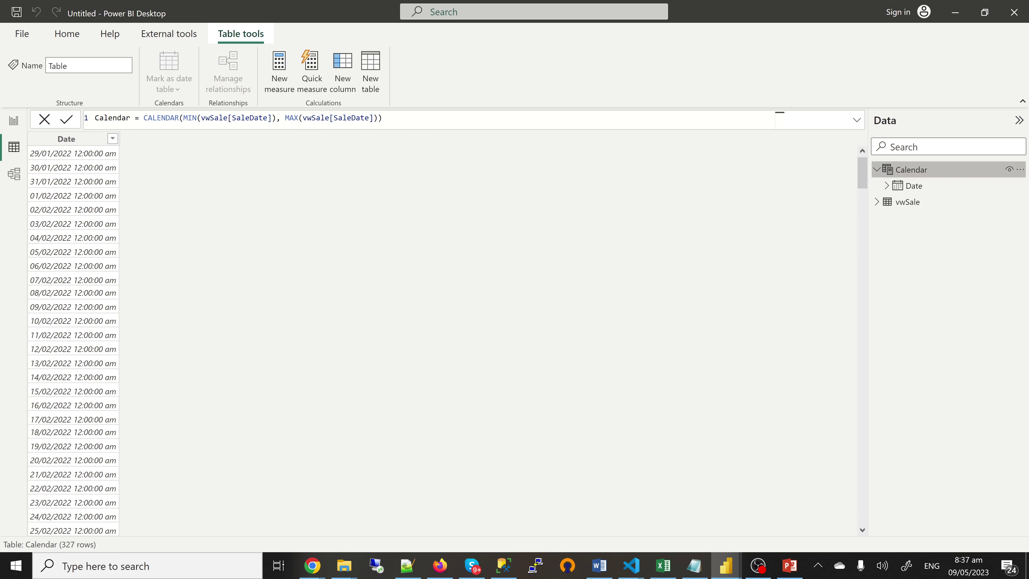
pyautogui.click(1021, 171)
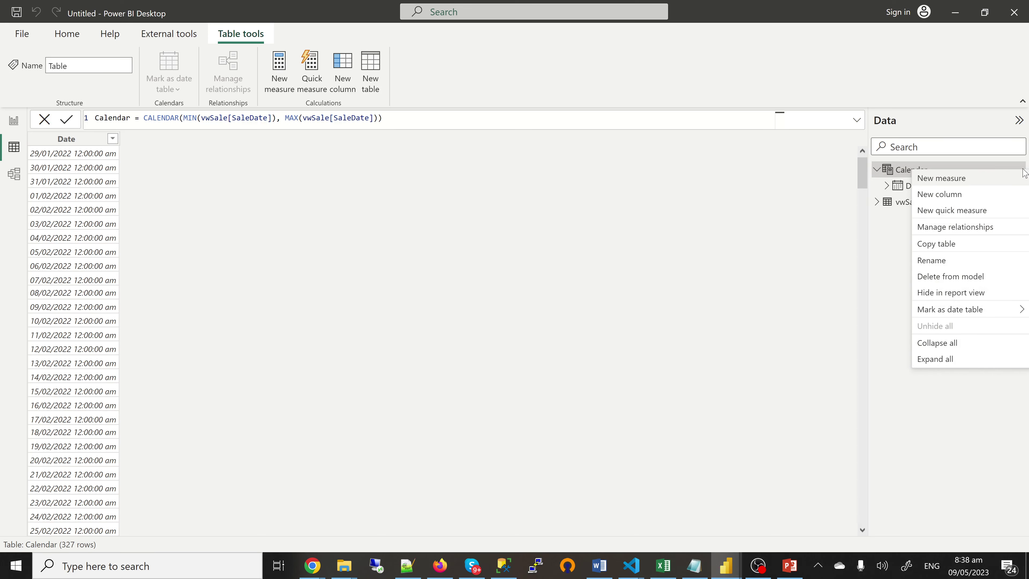
pyautogui.click(949, 199)
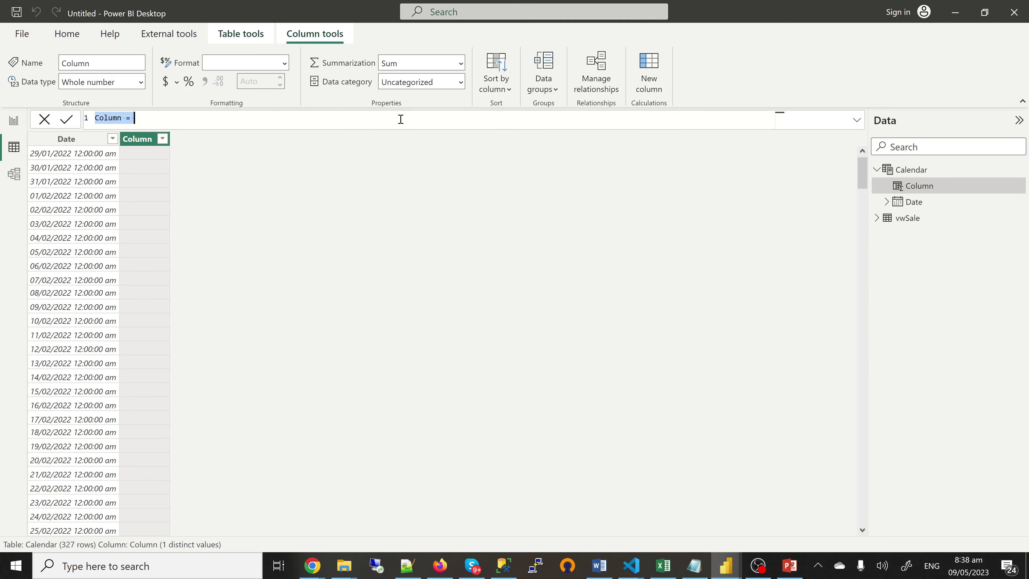
# Name the new Calendar column Month and start its formula with the FORMAT function
pyautogui.write('mONTH')
pyautogui.press('BackSpace')
pyautogui.press('BackSpace')
pyautogui.press('BackSpace')
pyautogui.press('BackSpace')
pyautogui.press('BackSpace')
pyautogui.write('Mon')
pyautogui.write('th ')
pyautogui.write('-=')
pyautogui.press('BackSpace')
pyautogui.write('mo')
pyautogui.press('BackSpace')
pyautogui.press('BackSpace')
pyautogui.write('FORMAT(')
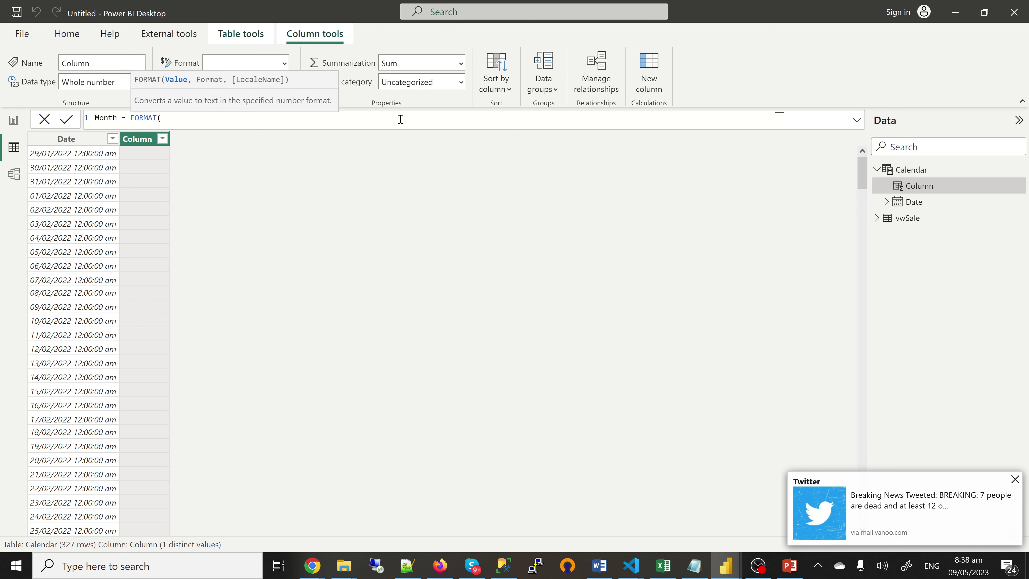
# Complete the Month formula with 'Calendar'[Date] as the value and "mmmm" as the format, and commit it
pyautogui.write('cal')
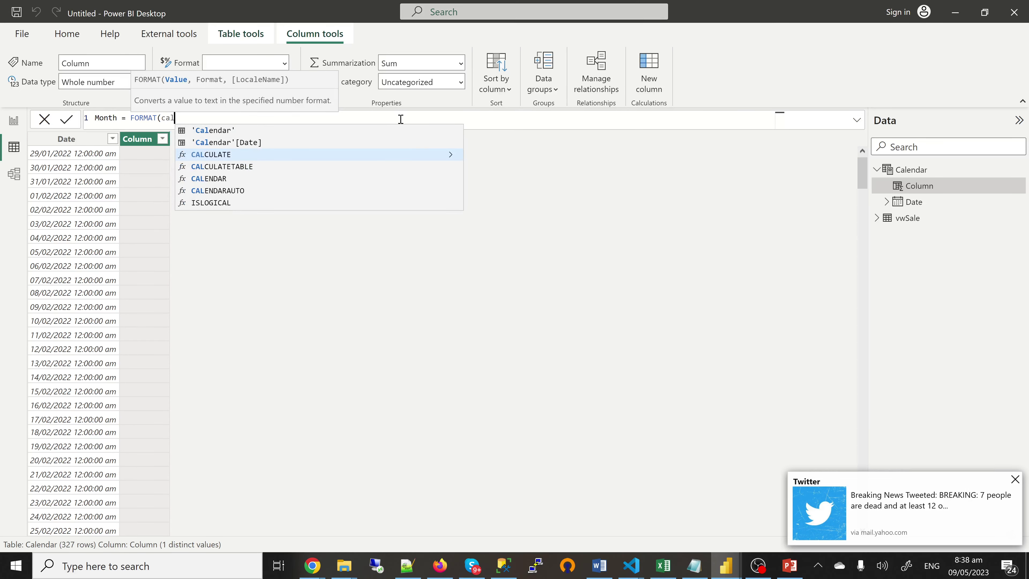
pyautogui.press('Up')
pyautogui.press('Tab')
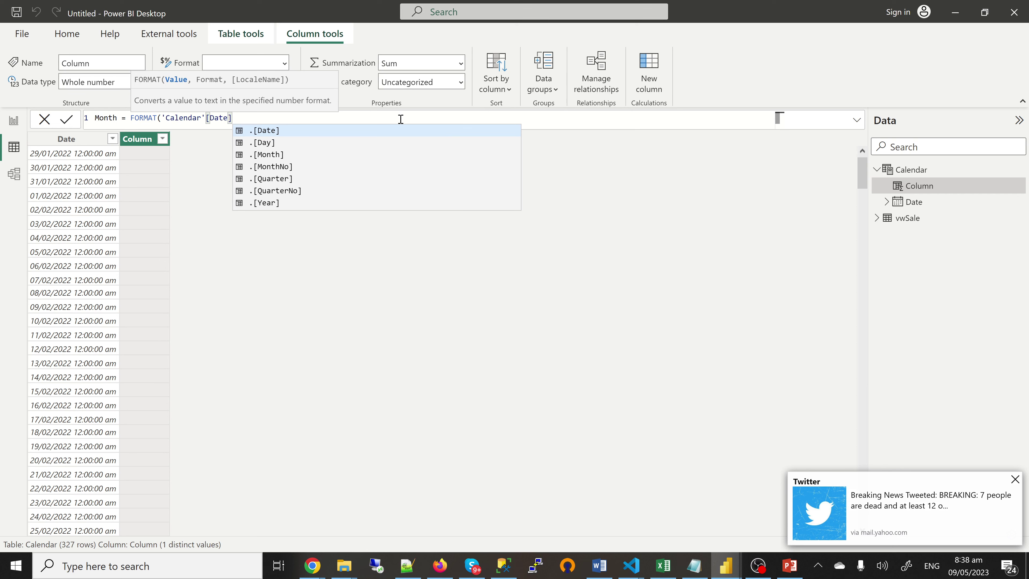
pyautogui.write(',"')
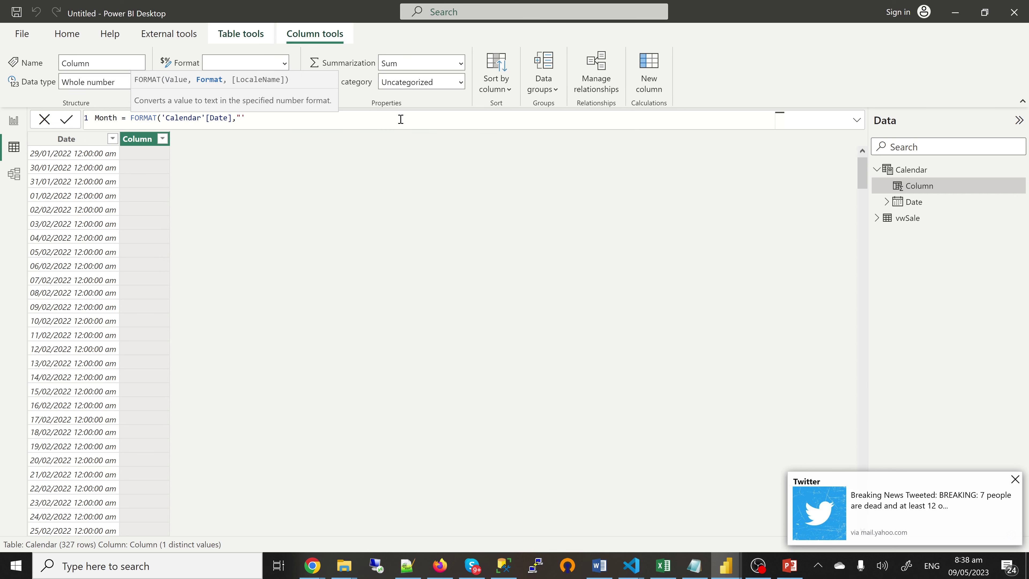
pyautogui.write('"mmmm')
pyautogui.write(')')
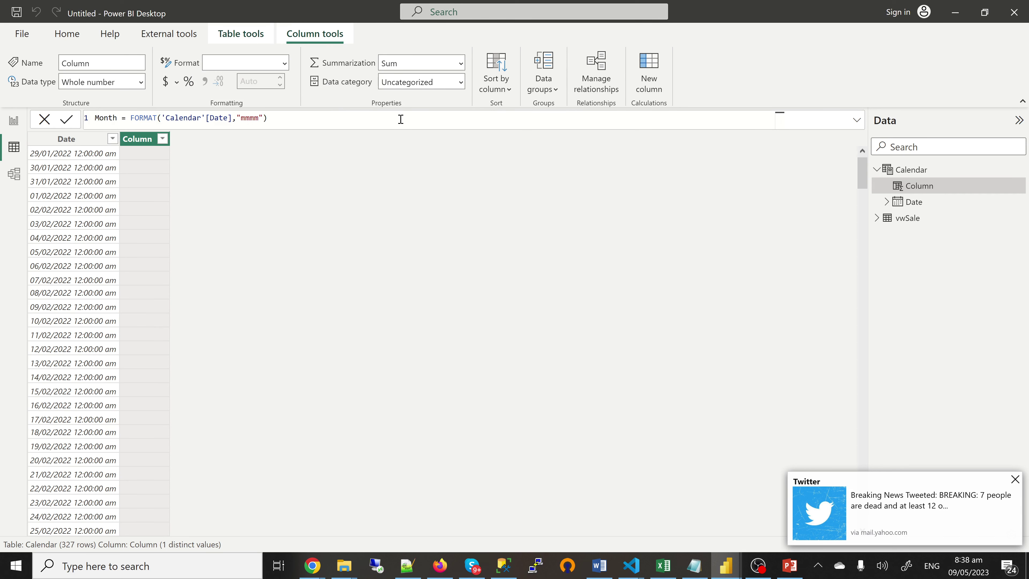
pyautogui.press('Return')
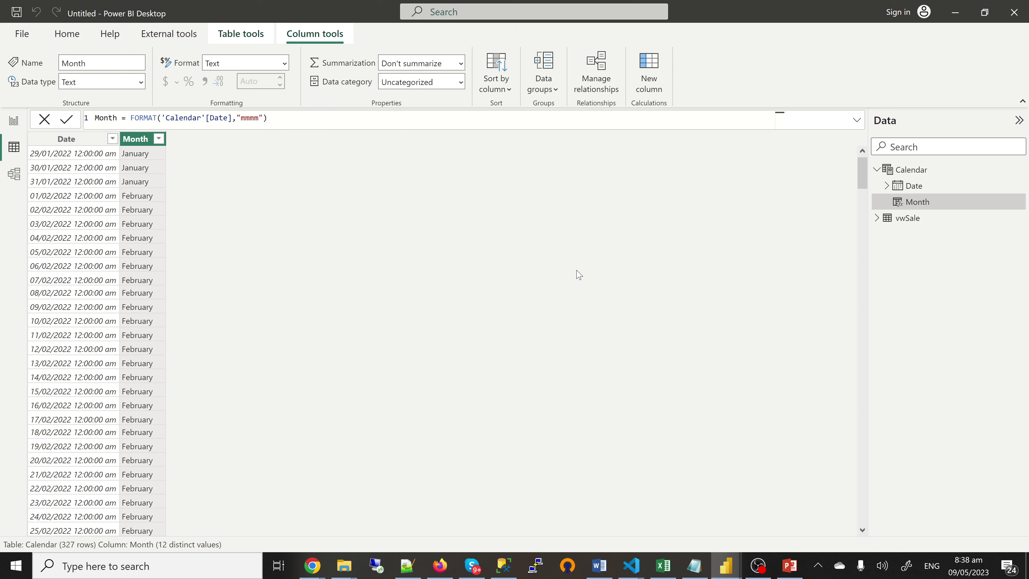
# Look at the finished dashboard in the jst trying report, return to the untitled report and view its tables in the model view
pyautogui.click(878, 219)
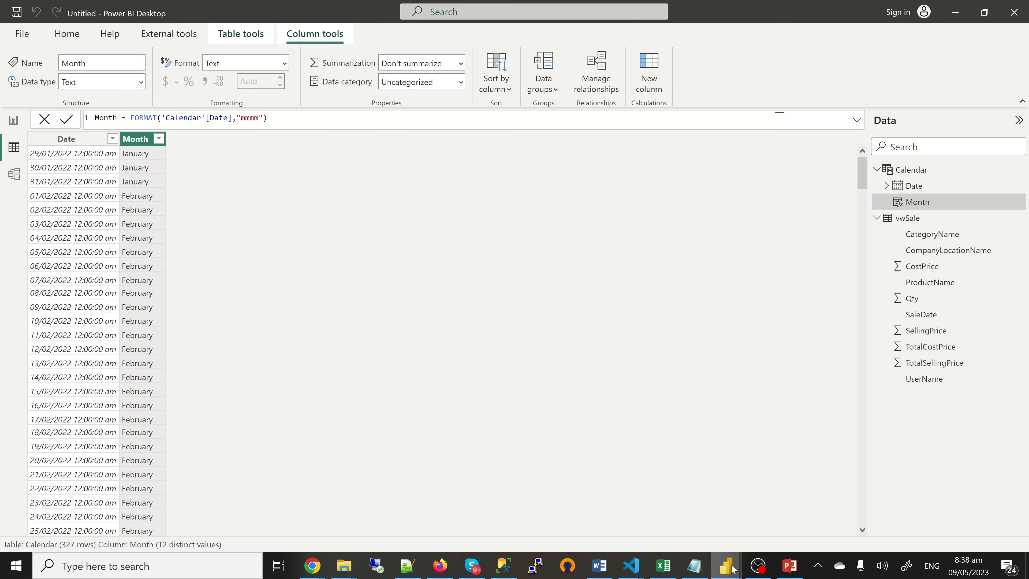
pyautogui.moveTo(733, 570)
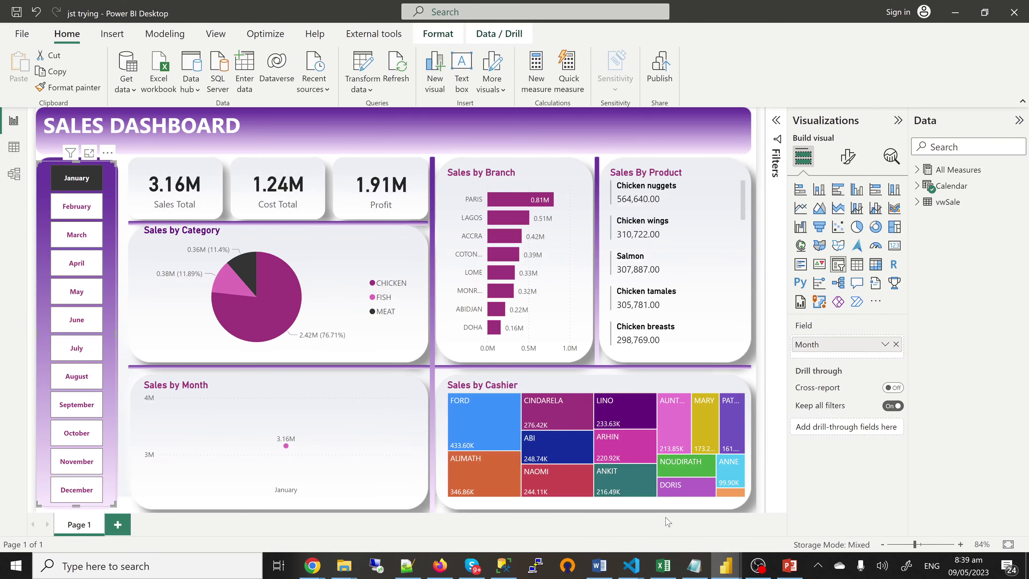
pyautogui.click(667, 523)
pyautogui.moveTo(728, 570)
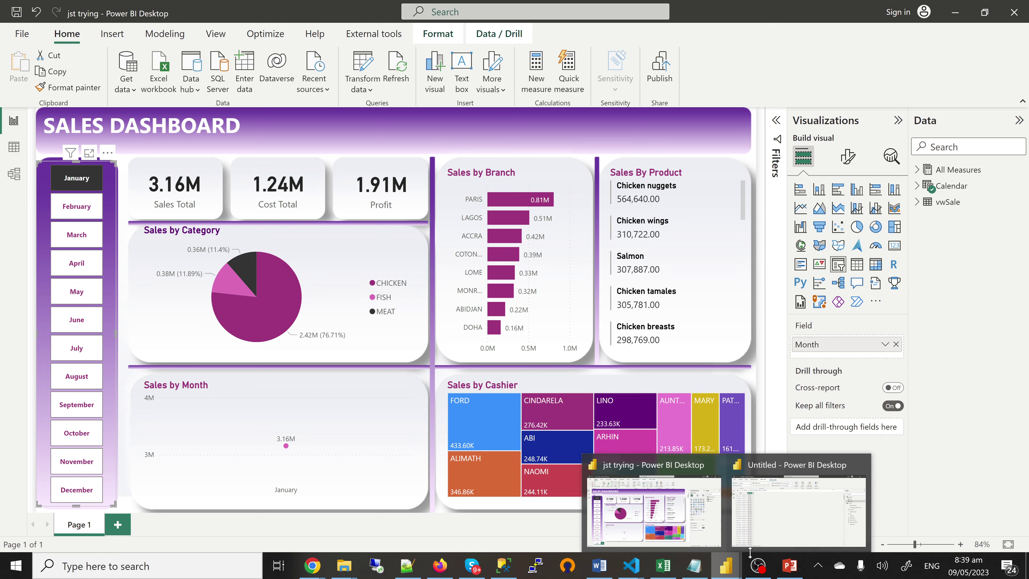
pyautogui.click(776, 519)
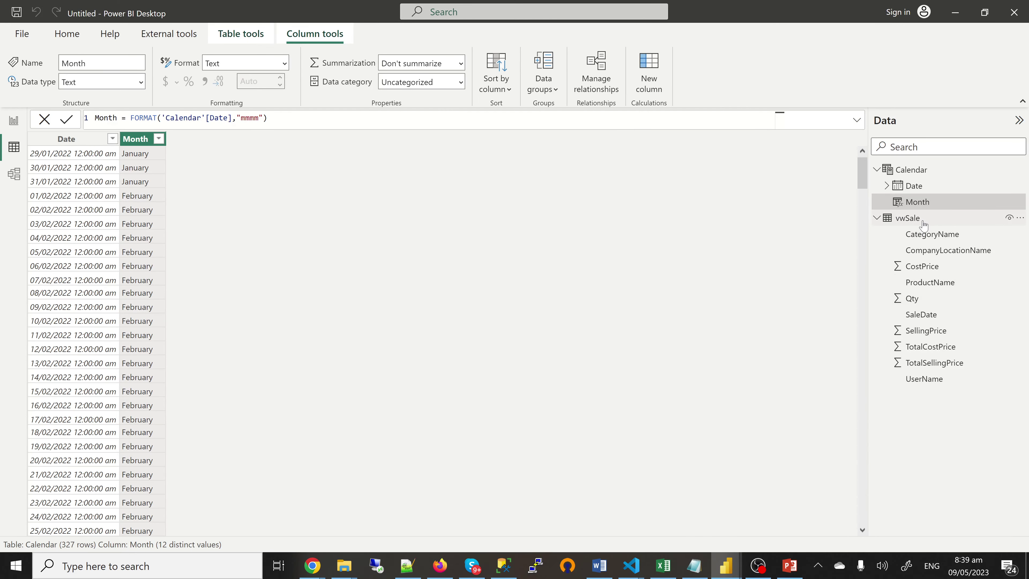
pyautogui.click(882, 219)
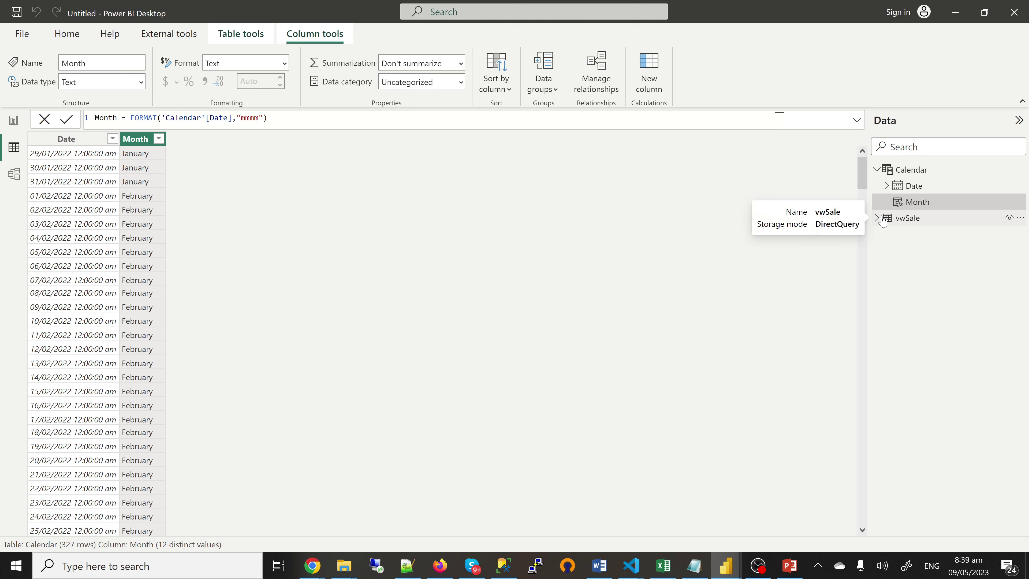
pyautogui.click(877, 174)
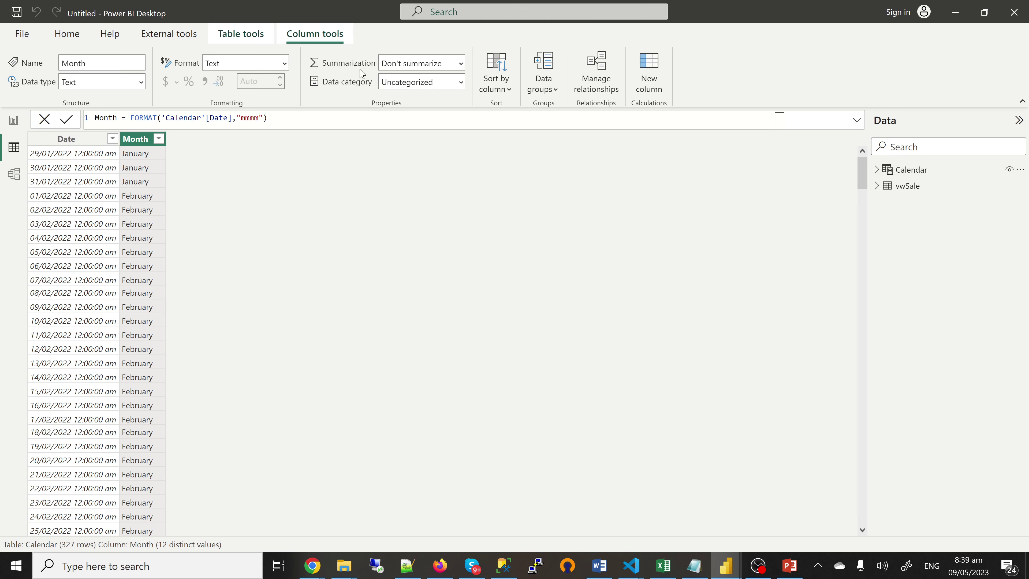
pyautogui.click(14, 174)
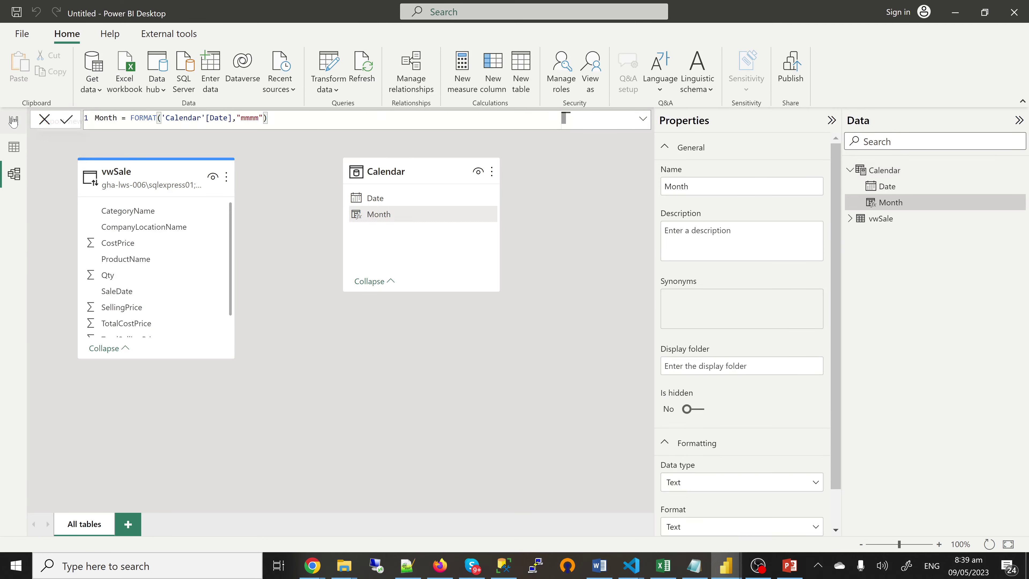
# From the report view, create an empty manually entered table named All Measures and load it, accepting the potential security risk
pyautogui.click(14, 121)
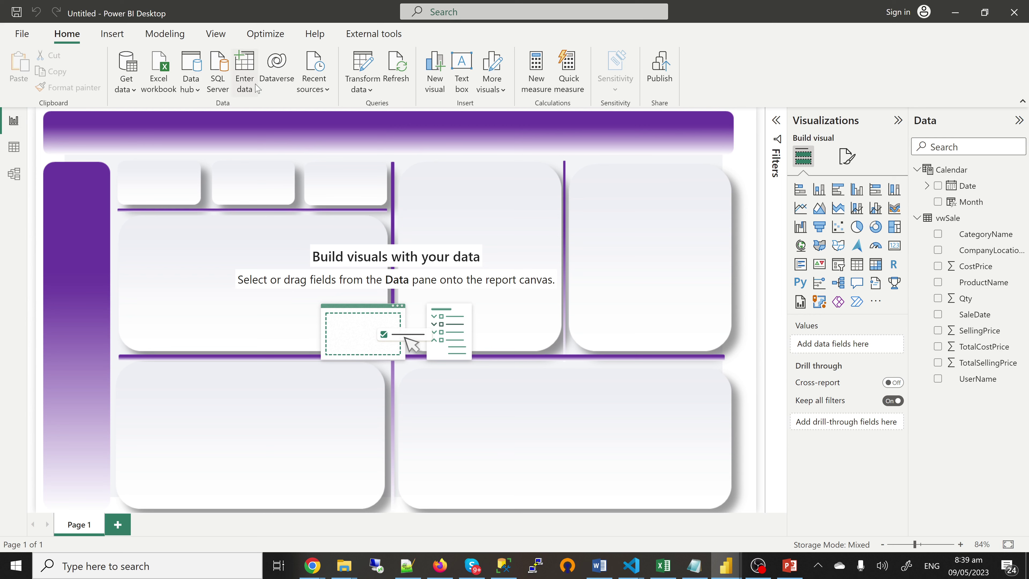
pyautogui.click(246, 81)
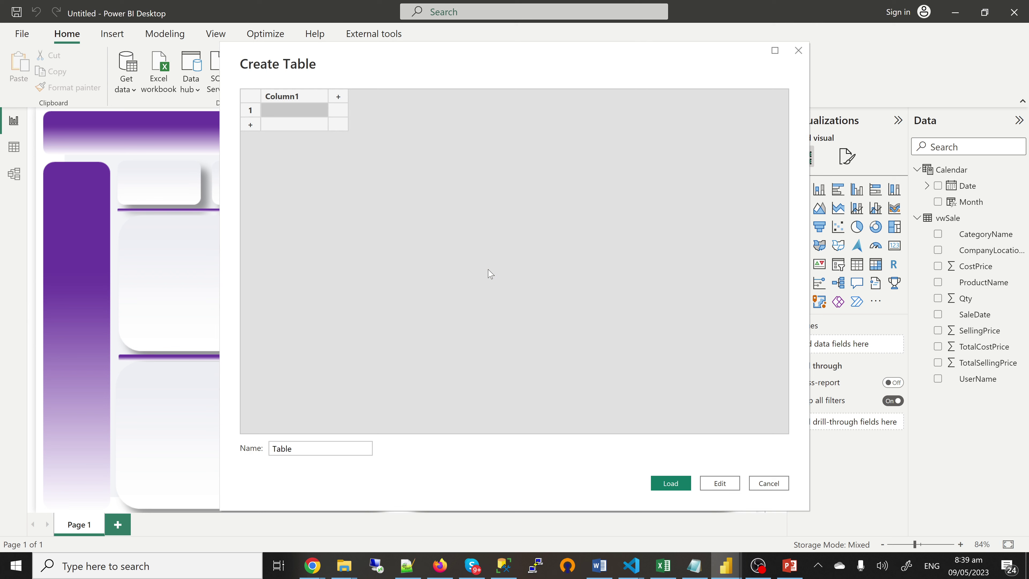
pyautogui.moveTo(315, 446); pyautogui.dragTo(253, 451)
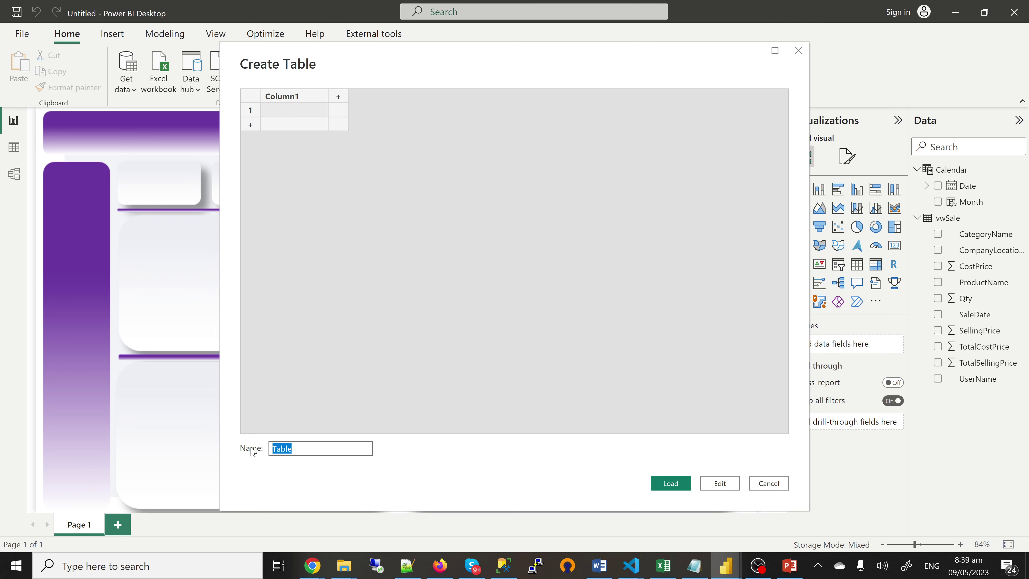
pyautogui.write('All Measures')
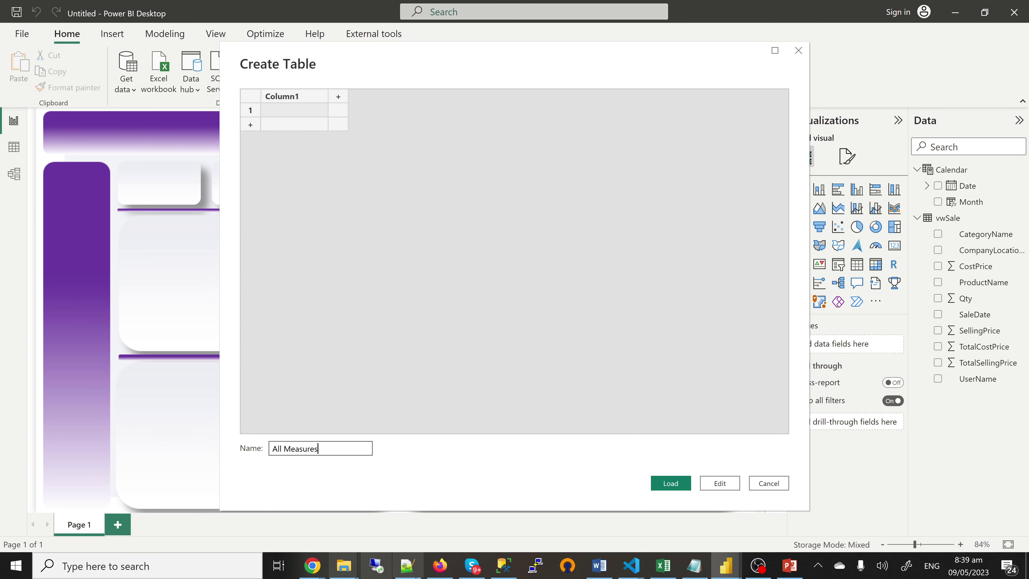
pyautogui.click(668, 484)
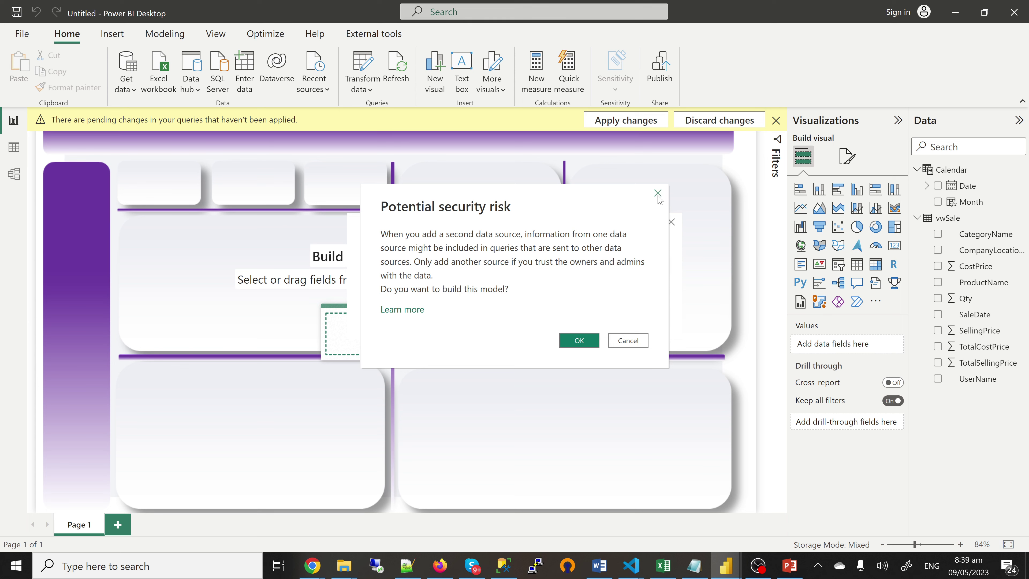
pyautogui.click(580, 343)
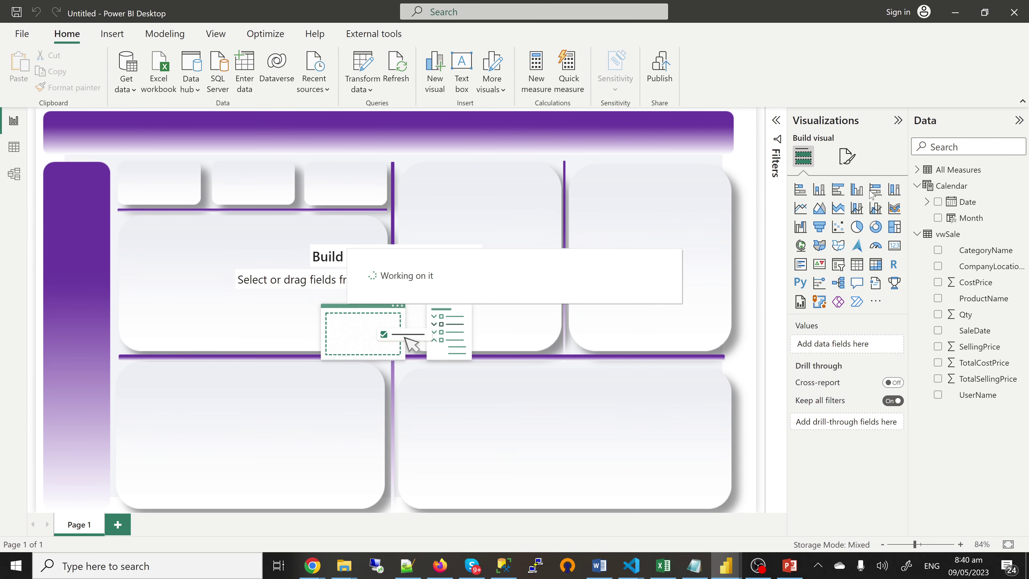
# Add a new measure to the All Measures table and select its default formula text for replacement
pyautogui.click(918, 170)
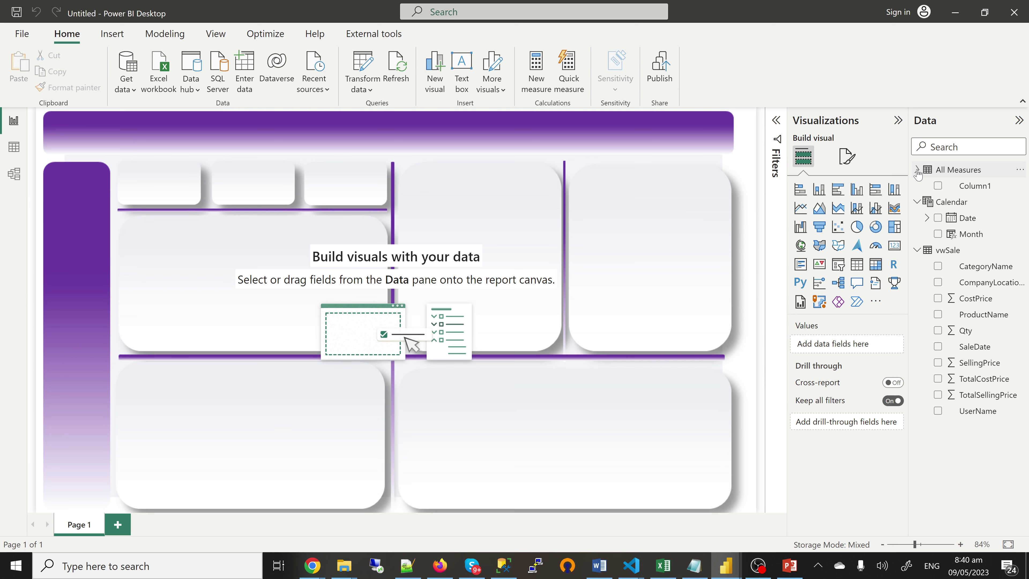
pyautogui.click(1020, 172)
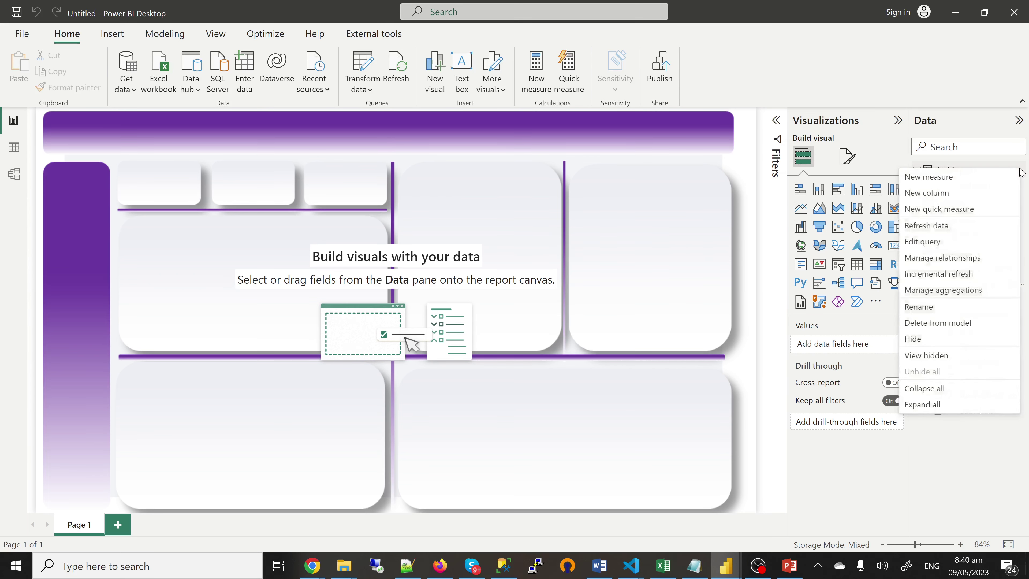
pyautogui.click(929, 178)
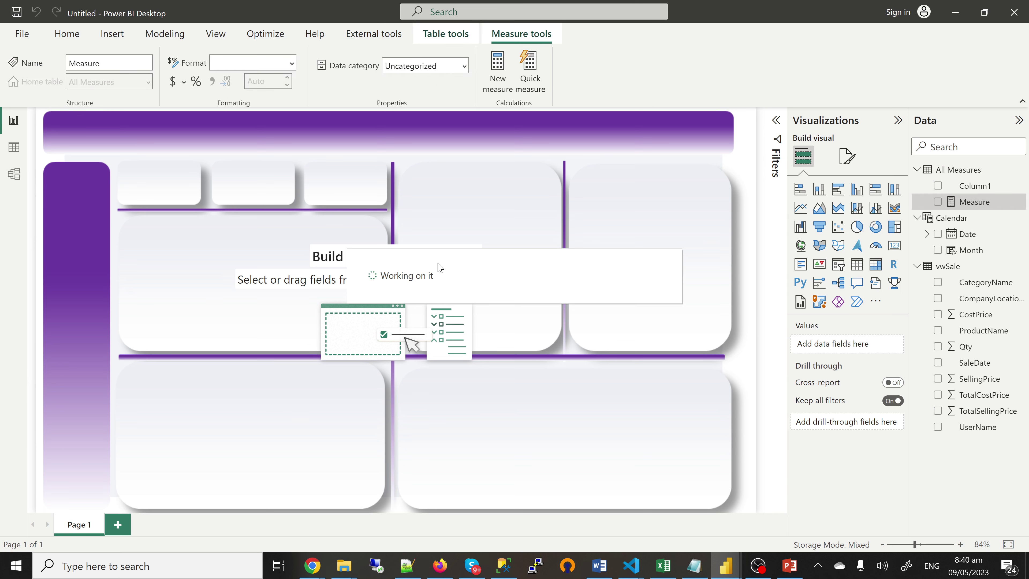
pyautogui.hotkey('alt', 'space')
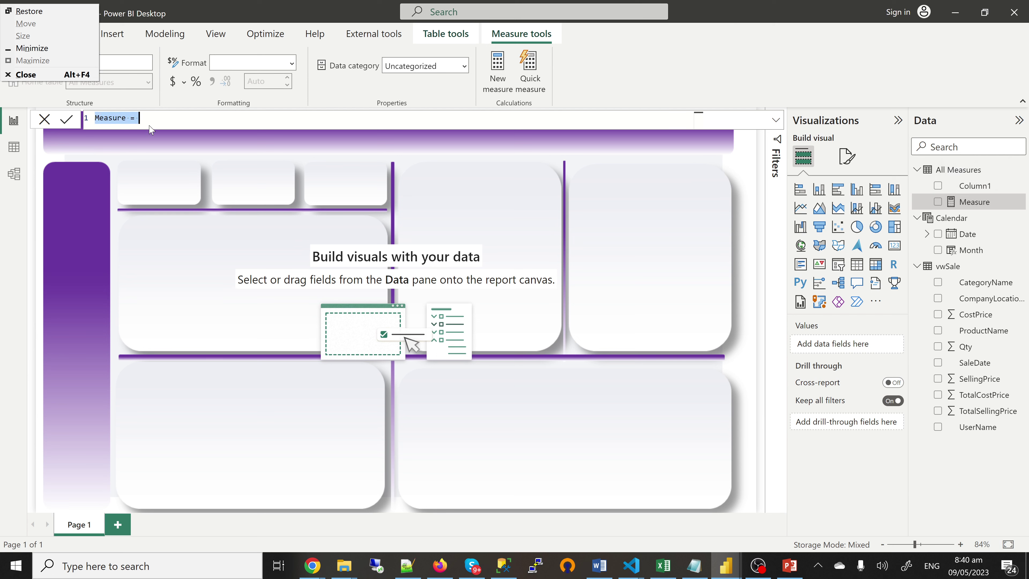
pyautogui.click(158, 118)
pyautogui.hotkey('ctrl', 'a')
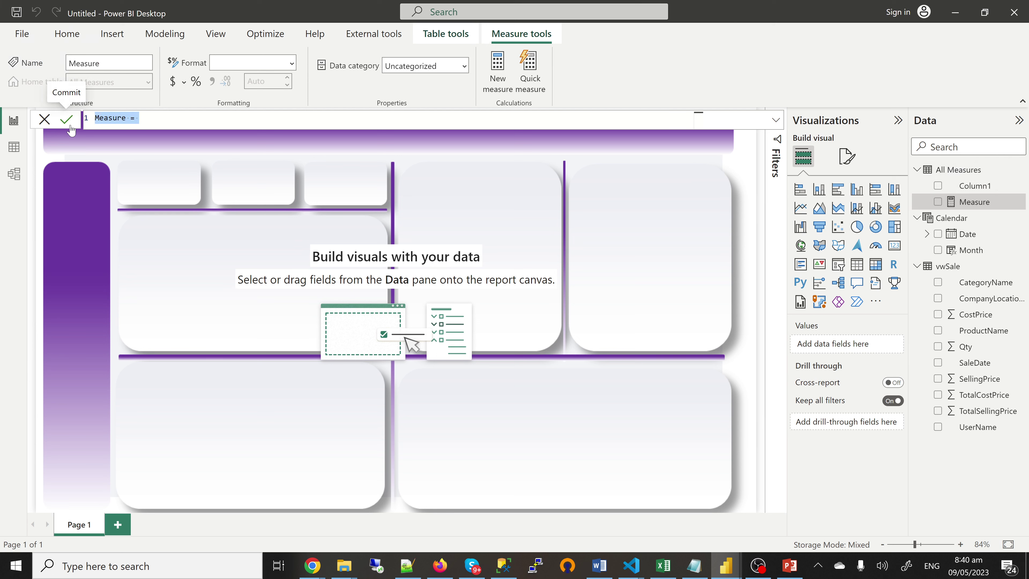
# Name the new measure Sales Total, clearing the partly entered sum expression after the name
pyautogui.write('Sales Total = sum')
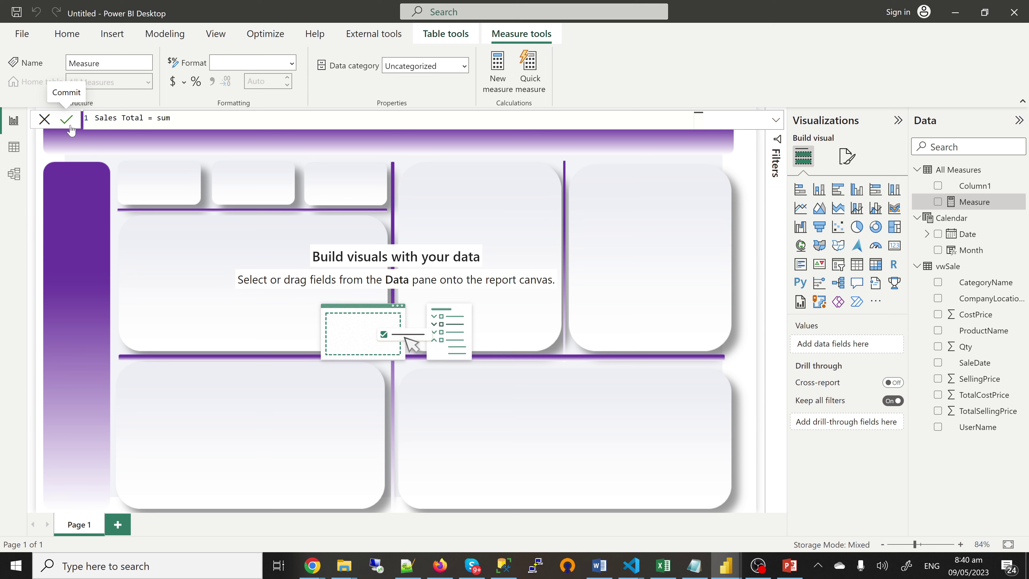
pyautogui.write('(vw')
pyautogui.press('BackSpace')
pyautogui.press('BackSpace')
pyautogui.write('vw')
pyautogui.moveTo(183, 118); pyautogui.dragTo(145, 120)
pyautogui.press('BackSpace')
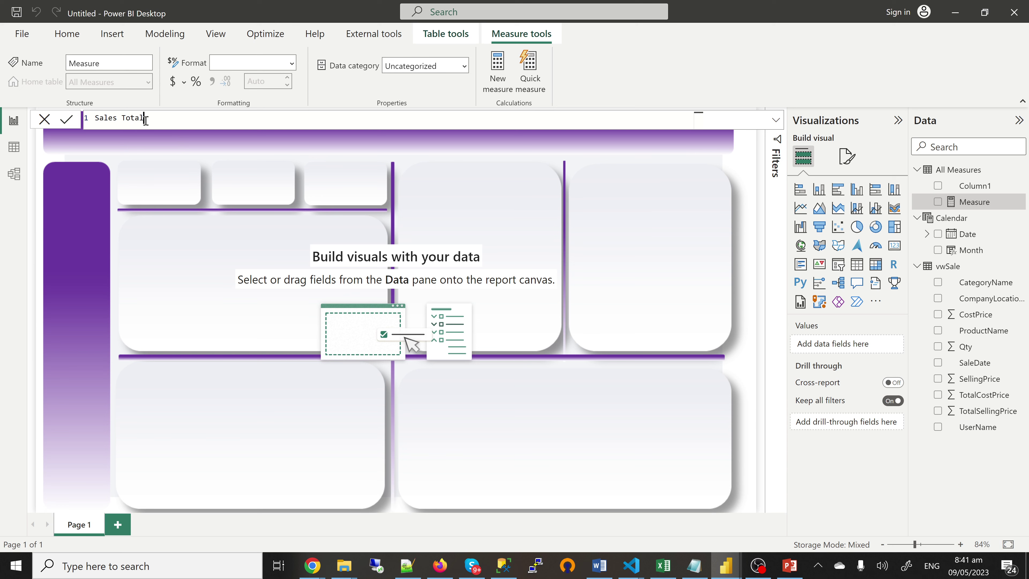
# Write the Sales Total formula as SUM(vwSale[TotalSellingPrice])
pyautogui.write('= si')
pyautogui.press('BackSpace')
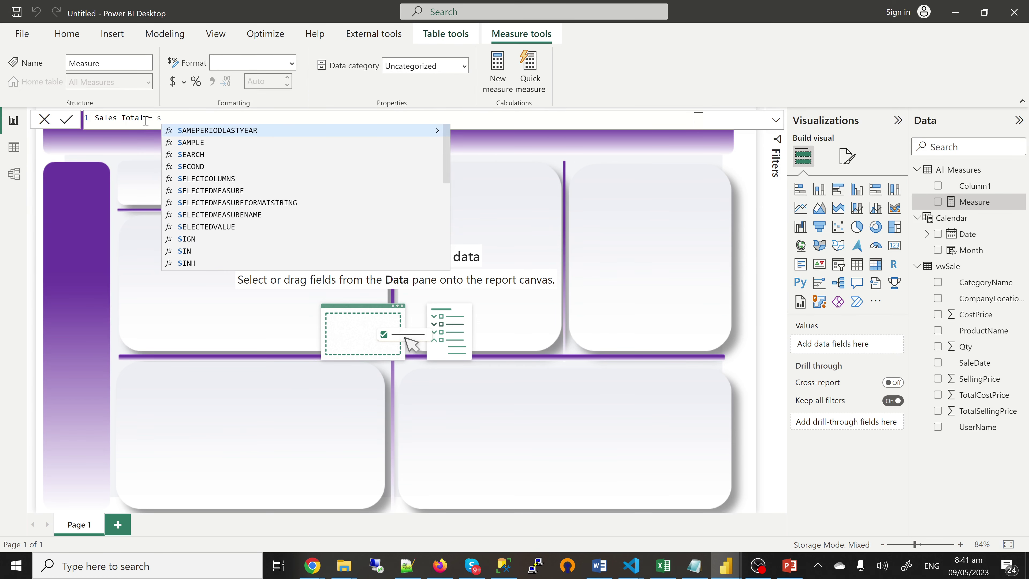
pyautogui.write('um')
pyautogui.press('Tab')
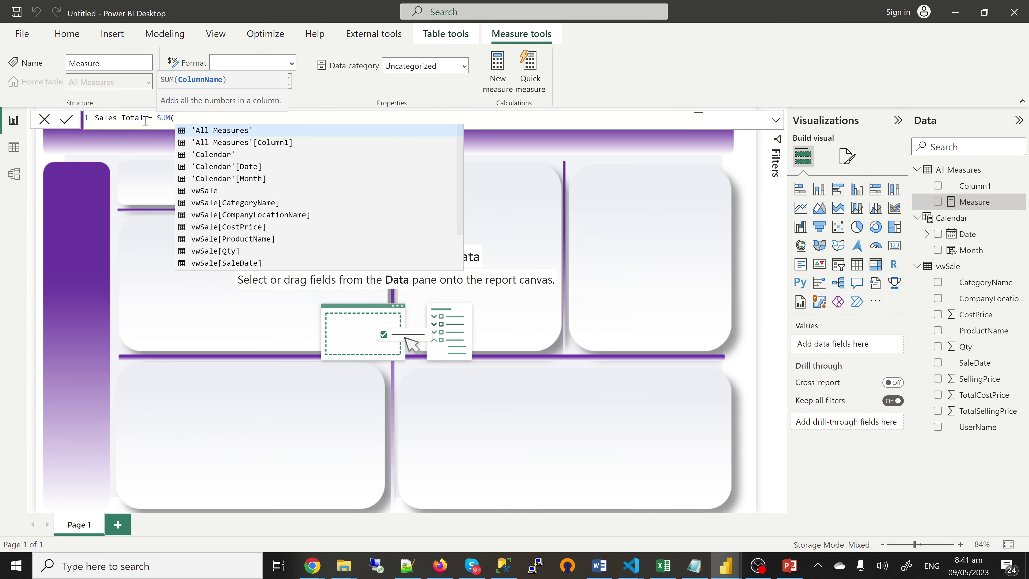
pyautogui.write('vw')
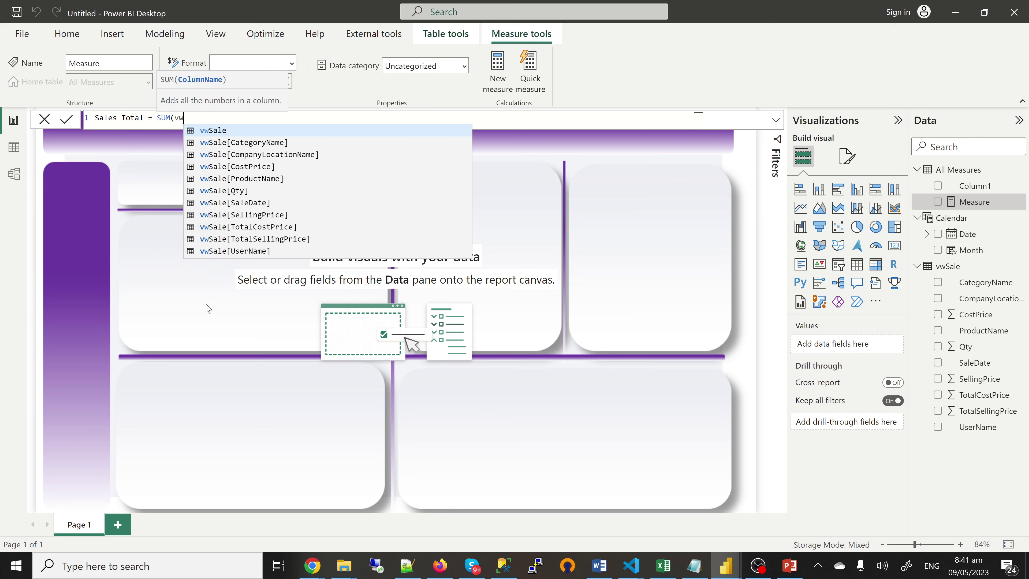
pyautogui.click(253, 239)
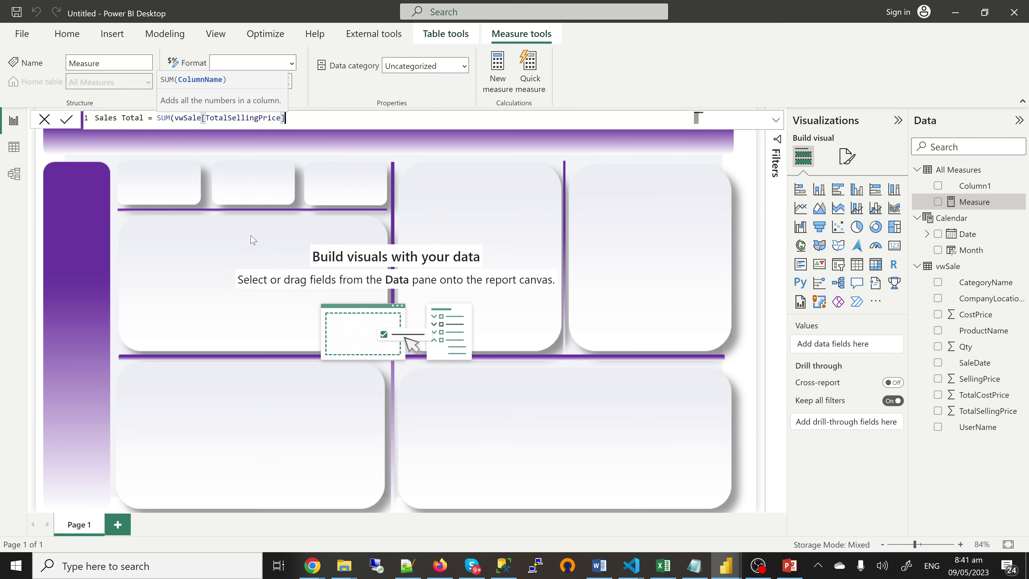
pyautogui.write(')')
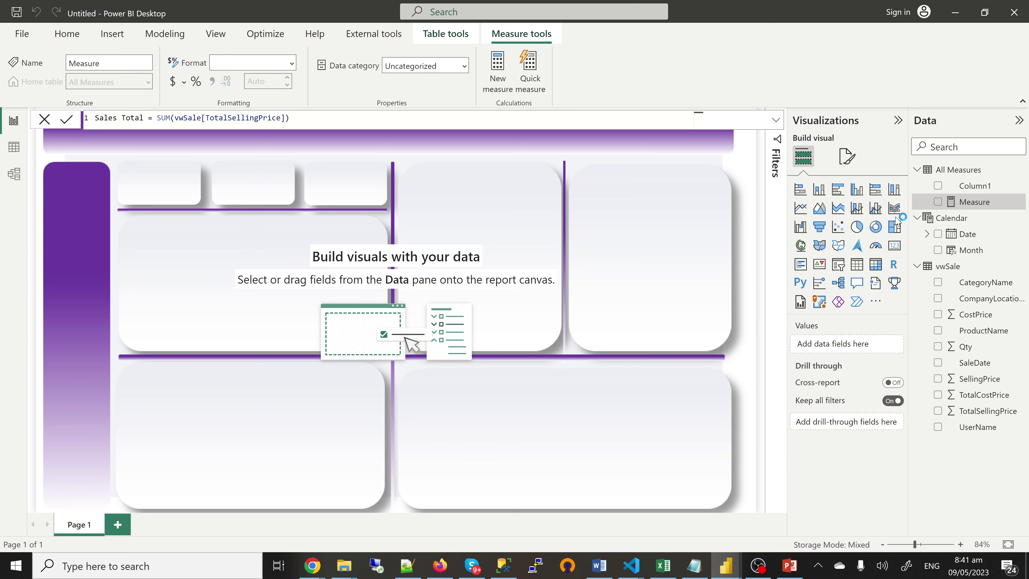
# Add a measure named Cost Total to the All Measures table with the formula SUM(vwSale[TotalCostPrice])
pyautogui.click(981, 203)
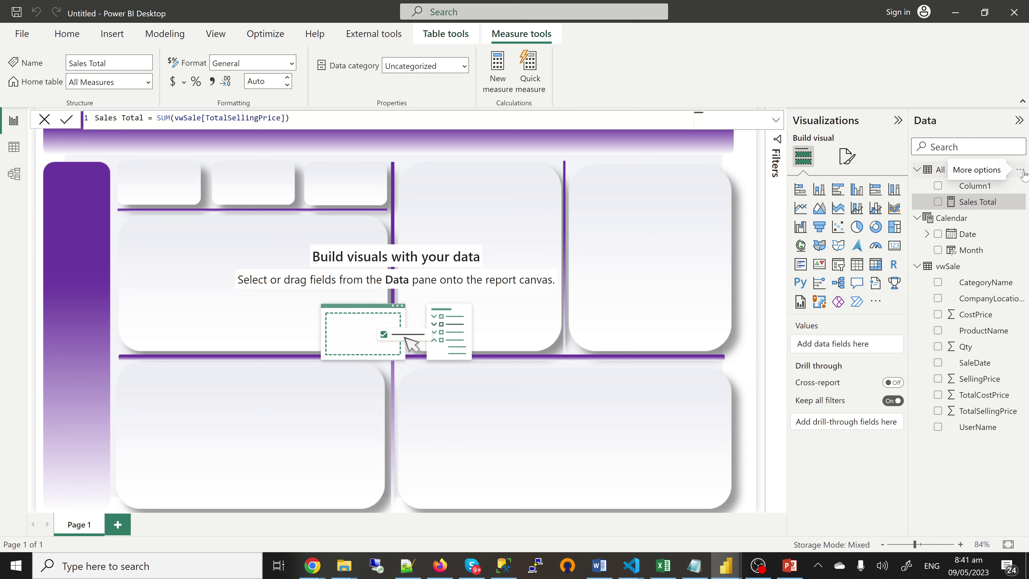
pyautogui.click(1021, 174)
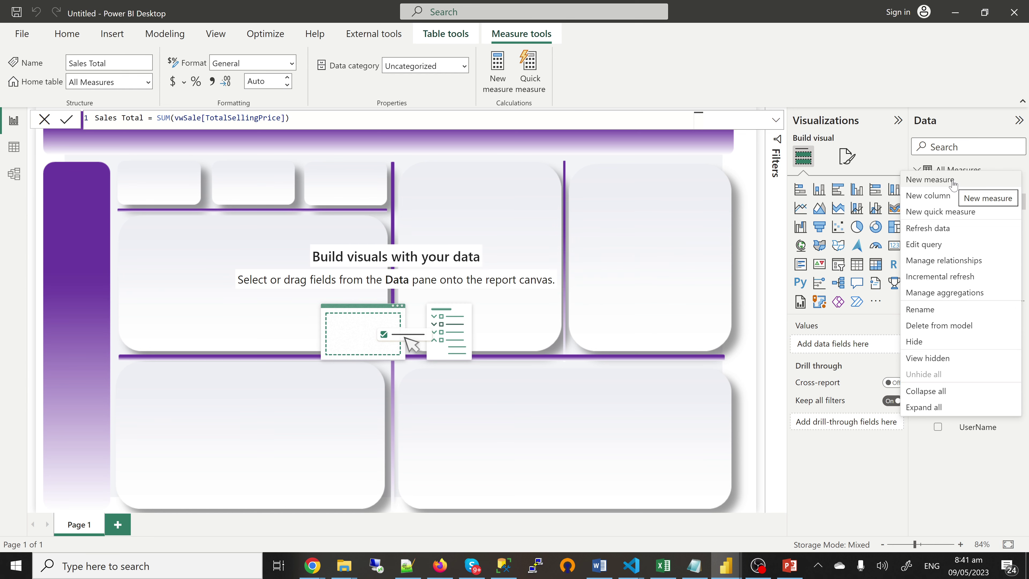
pyautogui.click(952, 183)
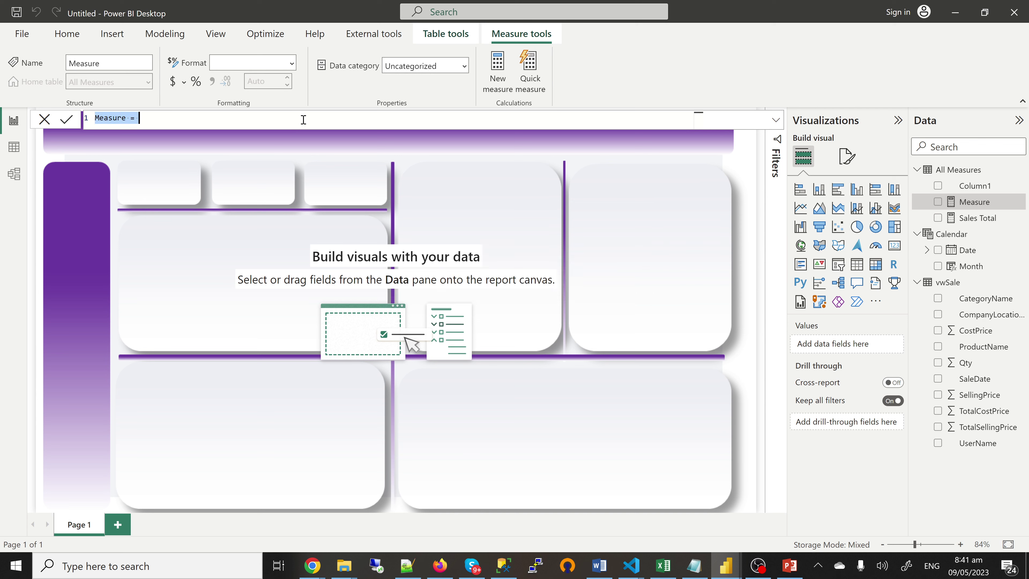
pyautogui.write('Cost Total = SUM(')
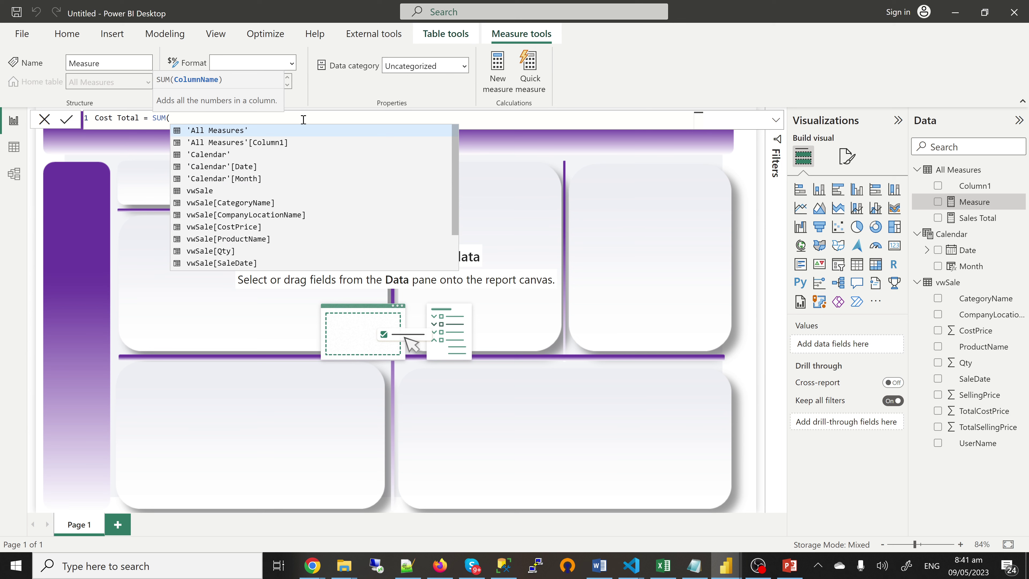
pyautogui.write('tota')
pyautogui.press('Tab')
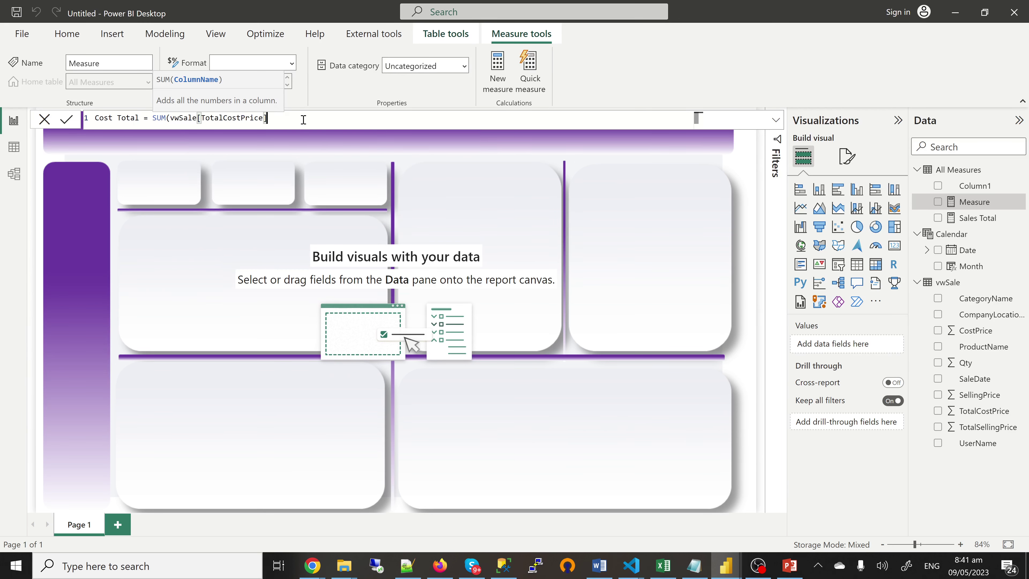
pyautogui.write(')')
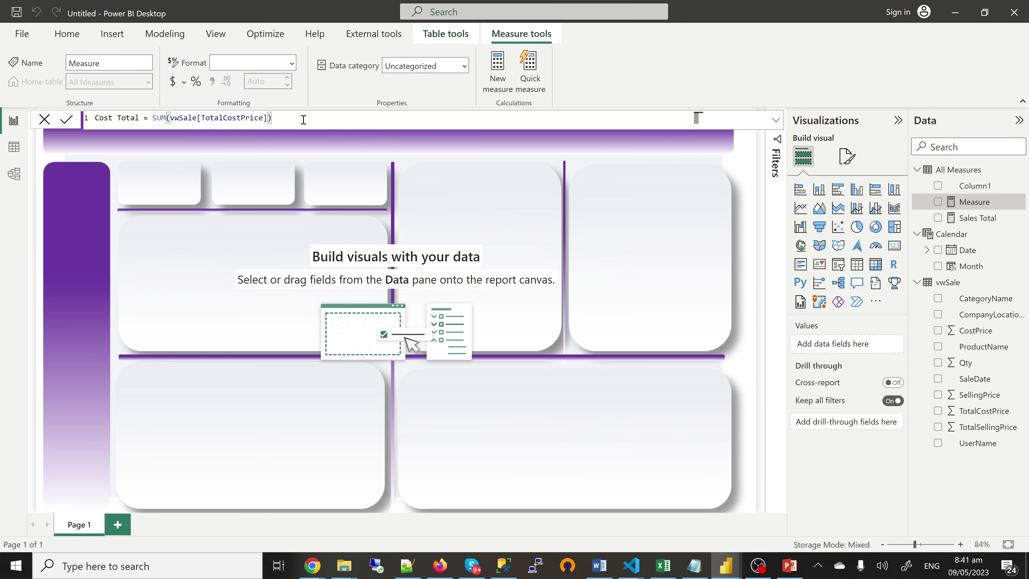
pyautogui.press('Return')
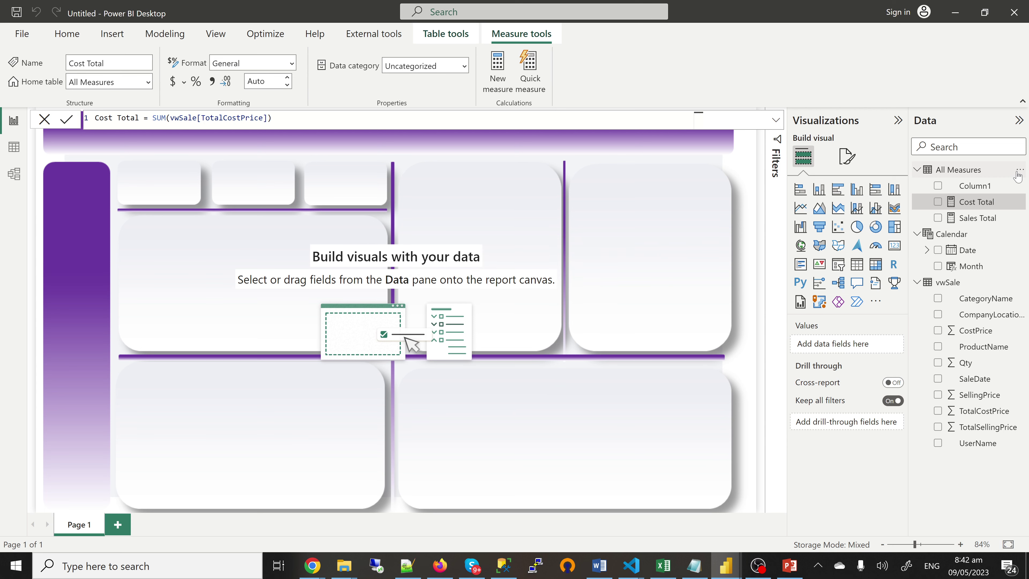
# Add a measure named Profit to the All Measures table with the formula [Sales Total] - [Cost Total]
pyautogui.click(1020, 174)
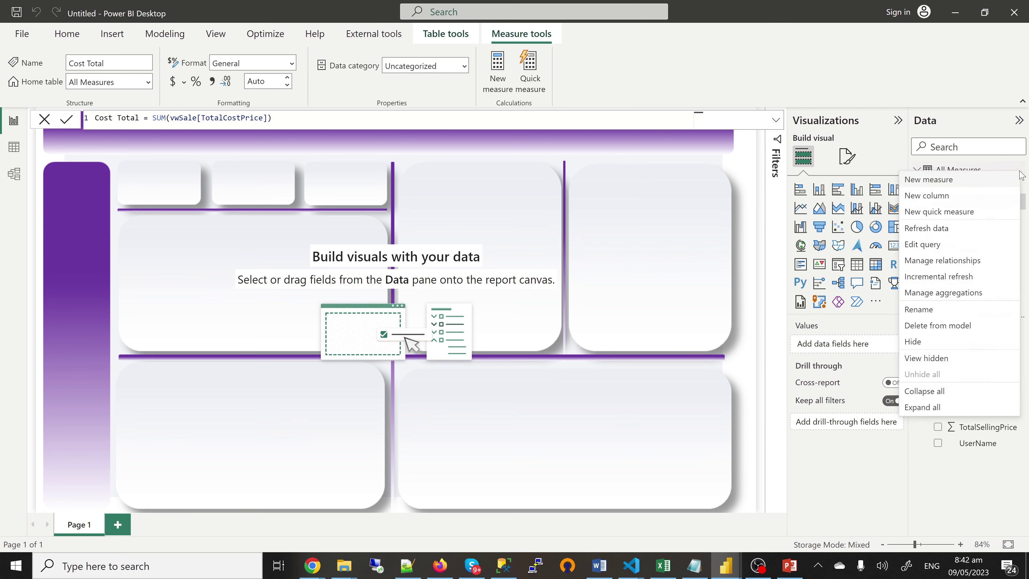
pyautogui.click(930, 181)
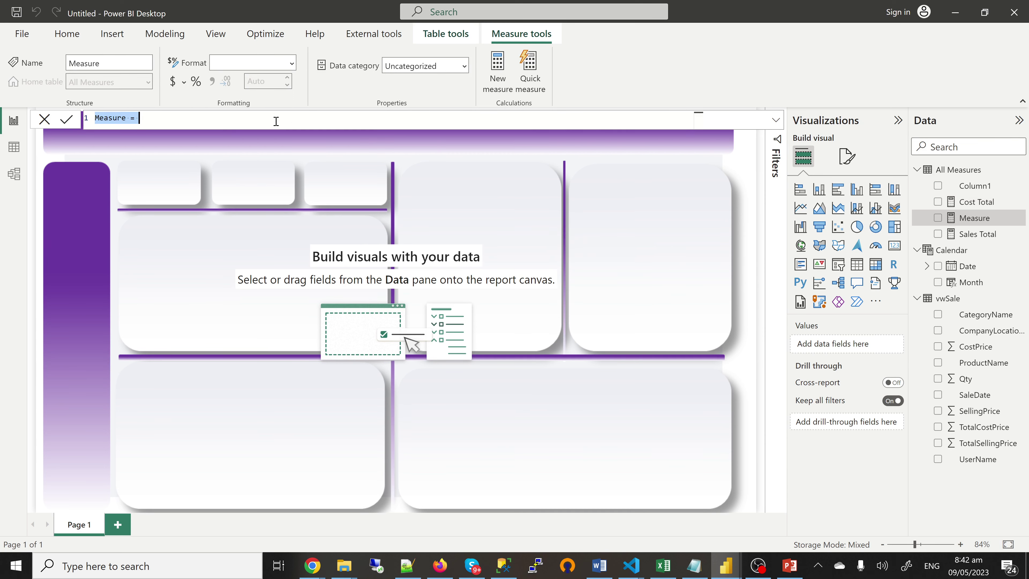
pyautogui.write('Profit')
pyautogui.write(' = ')
pyautogui.write('[S')
pyautogui.press('Tab')
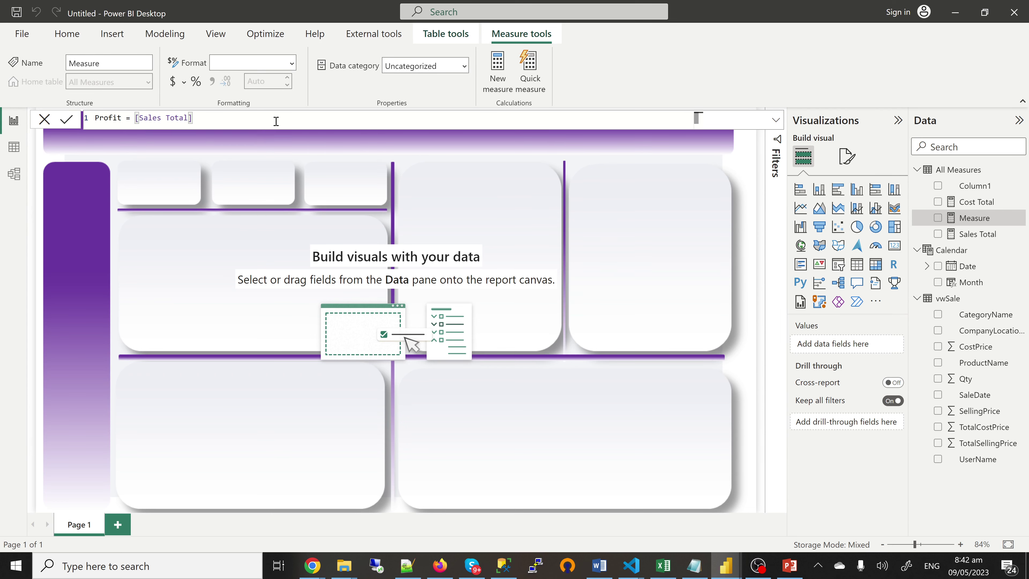
pyautogui.write('- co')
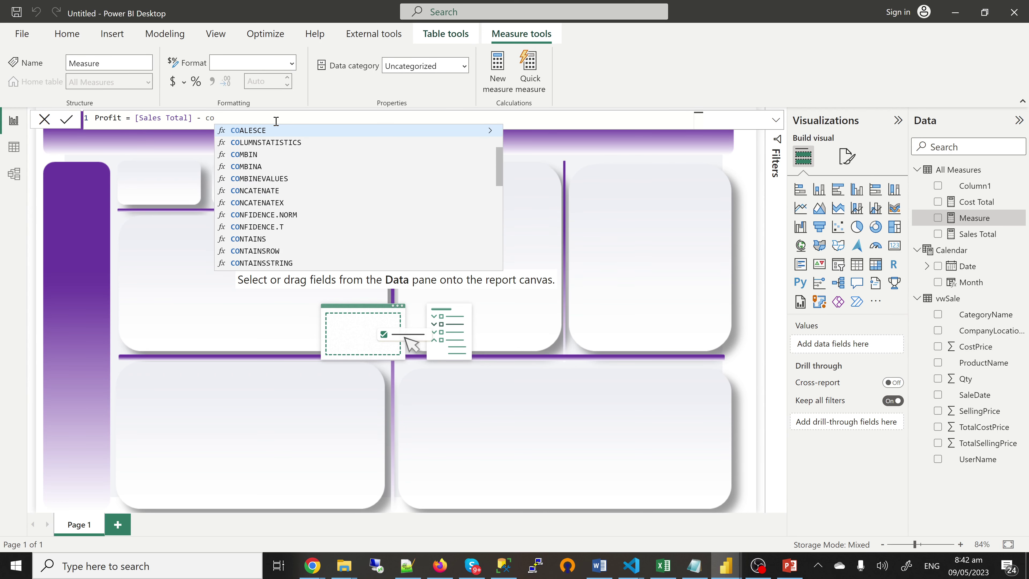
pyautogui.press('BackSpace')
pyautogui.press('BackSpace')
pyautogui.write('[co')
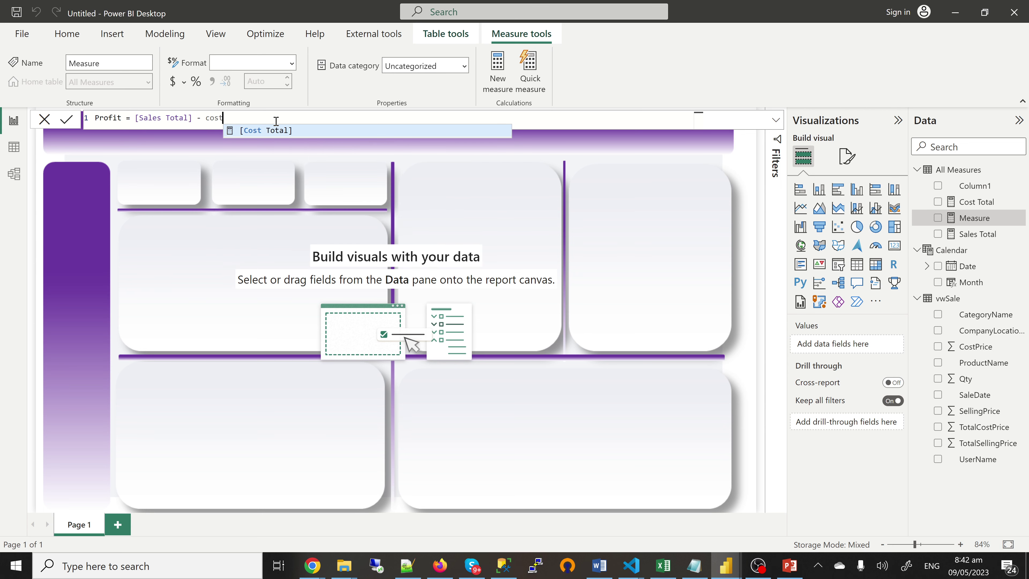
pyautogui.press('Tab')
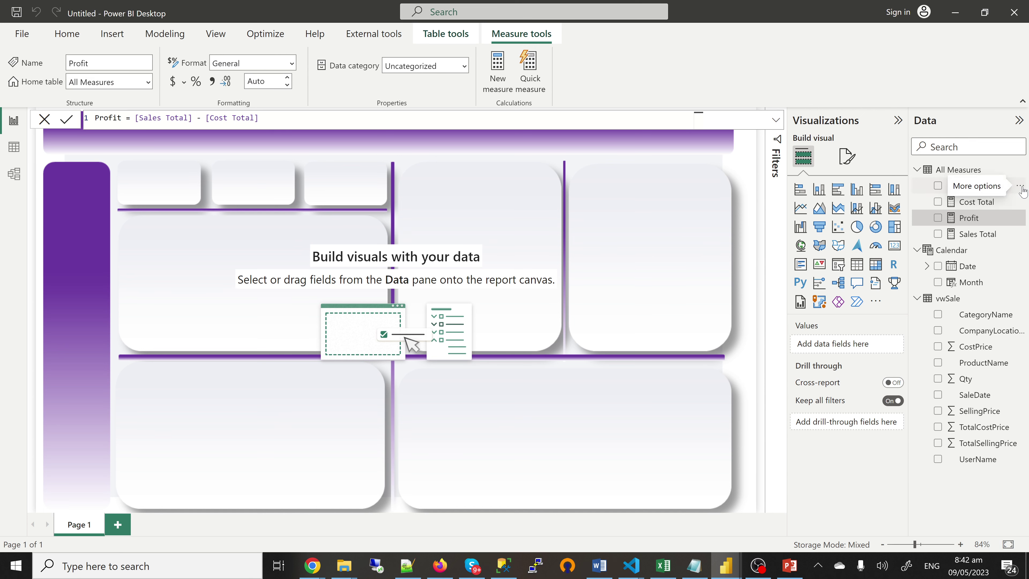
# Delete the placeholder column Column1 from the All Measures table and confirm the deletion
pyautogui.rightClick(1024, 191)
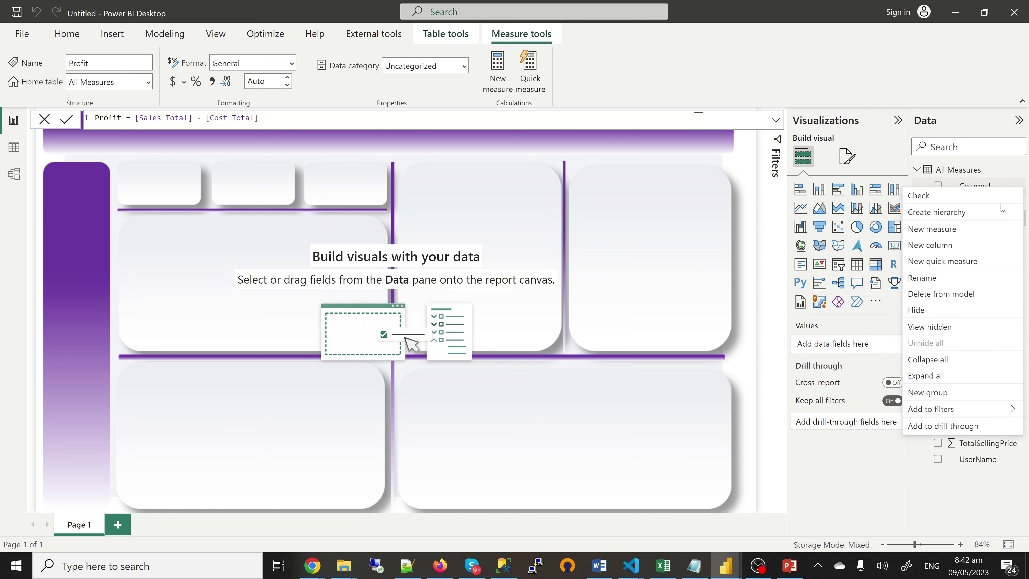
pyautogui.click(948, 295)
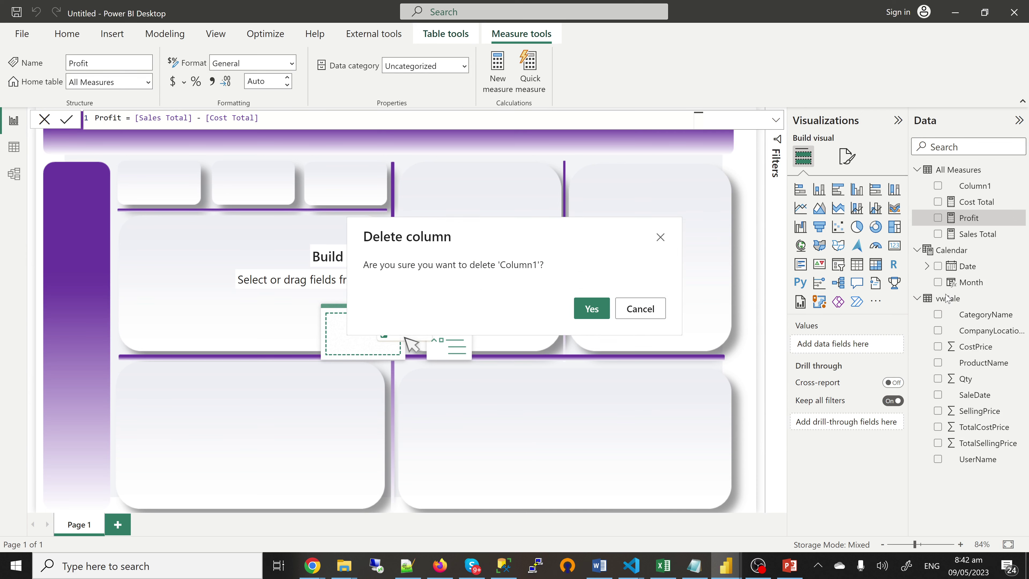
pyautogui.click(599, 308)
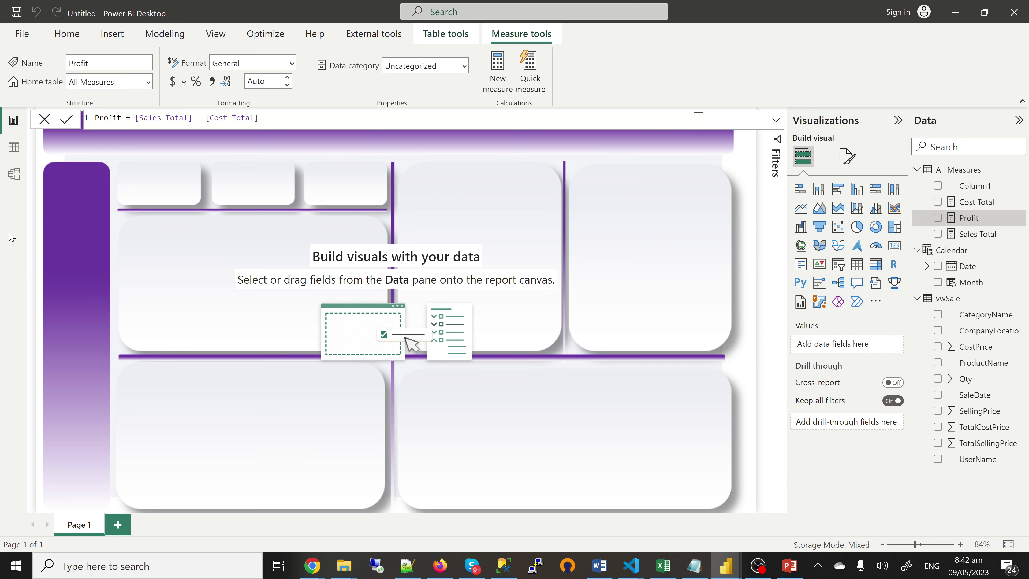
# In the model view, create an active many-to-one relationship from vwSale's SaleDate to Calendar's Date with single cross-filter direction
pyautogui.click(14, 175)
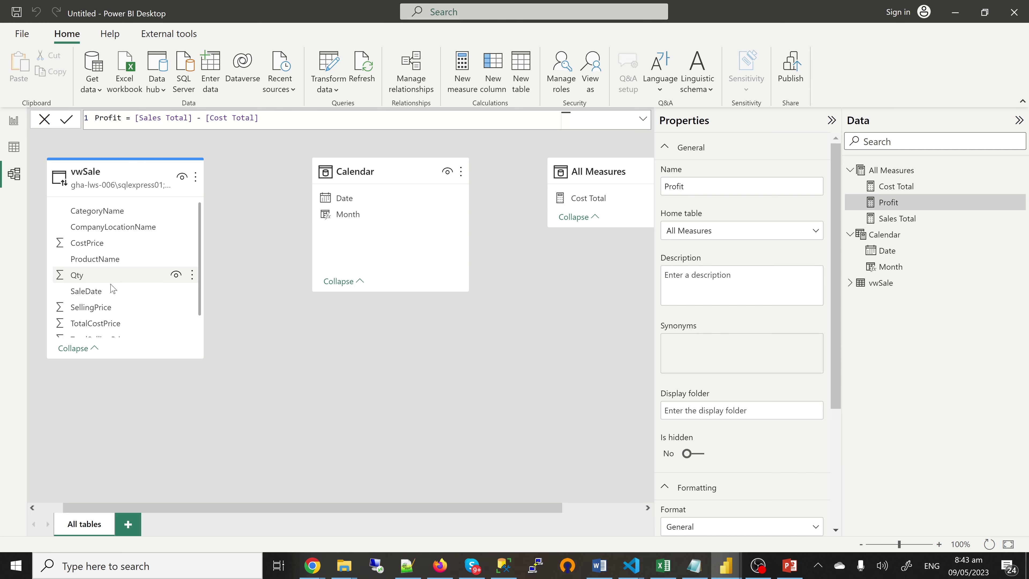
pyautogui.click(92, 291)
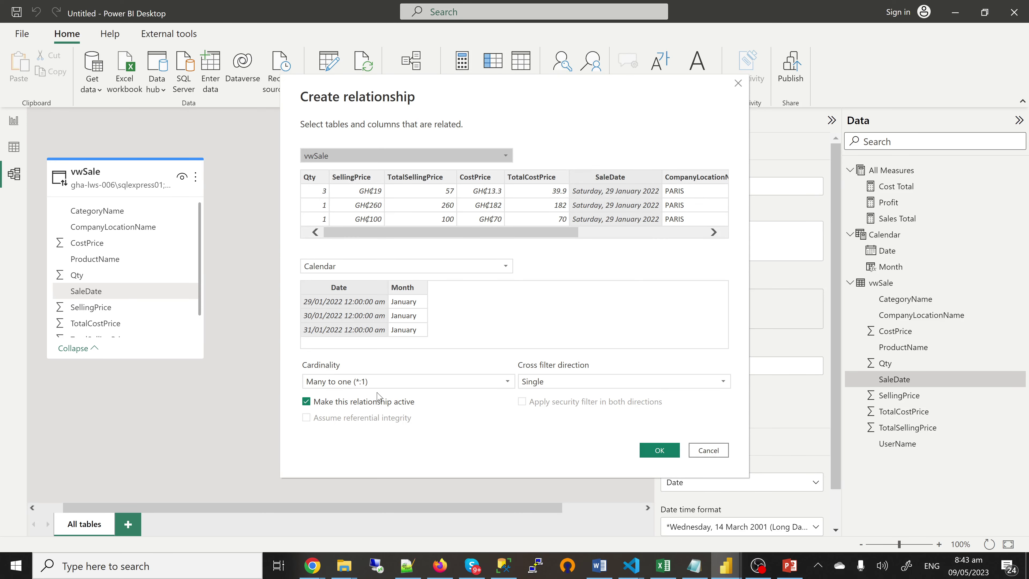
pyautogui.click(657, 451)
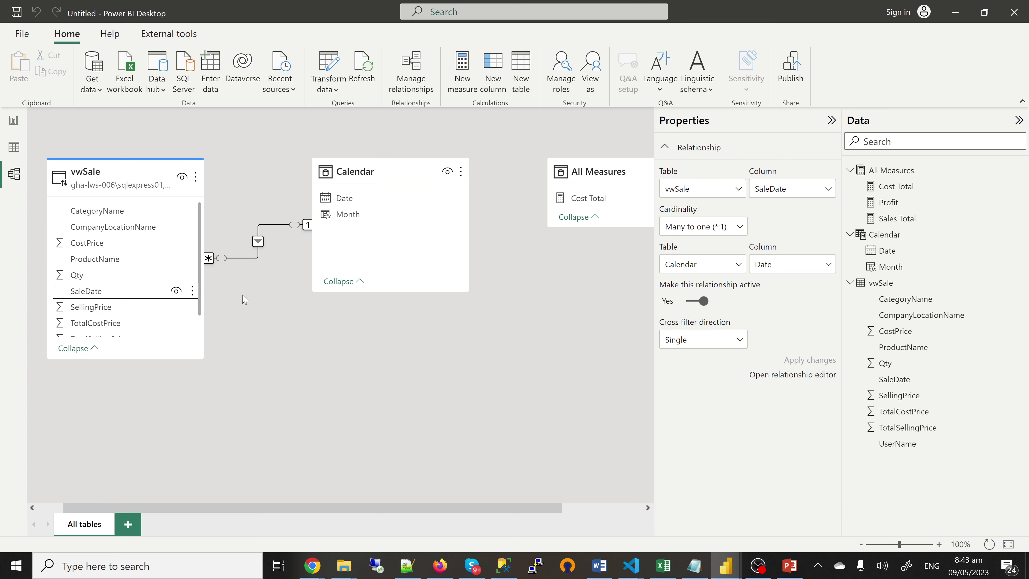
# Return to the report page and add a card visual showing the Sales Total measure
pyautogui.click(12, 127)
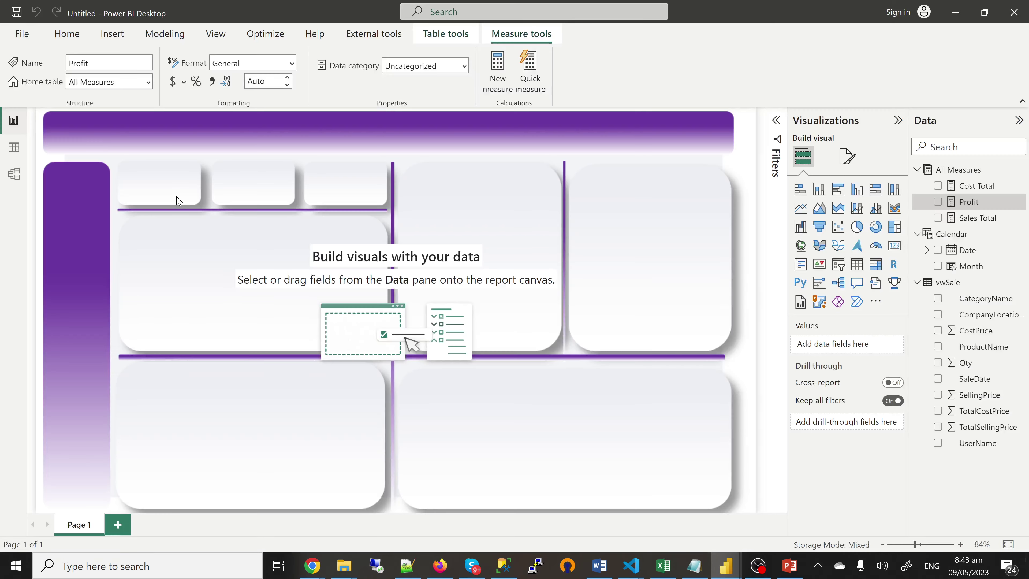
pyautogui.click(178, 200)
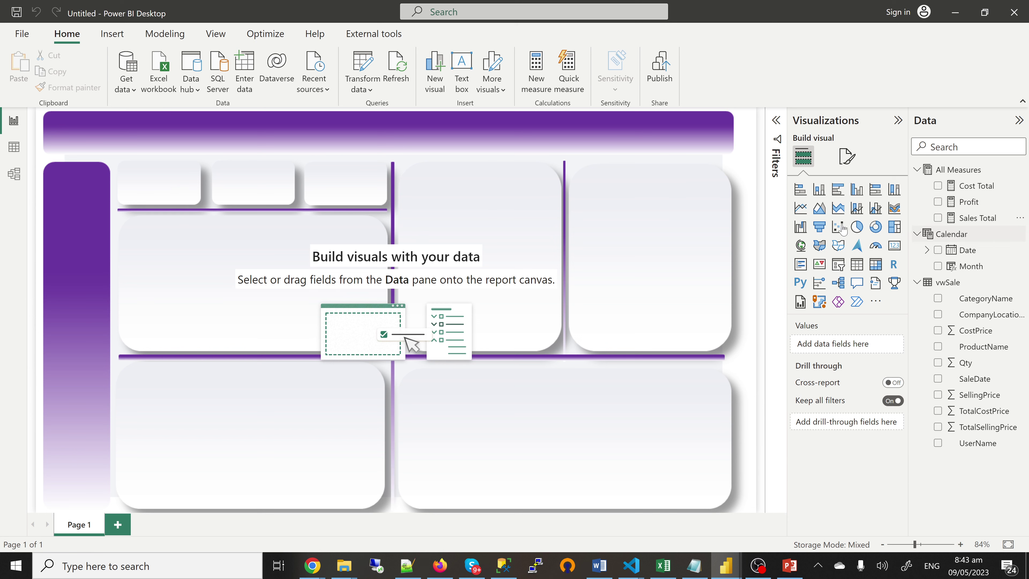
pyautogui.click(894, 251)
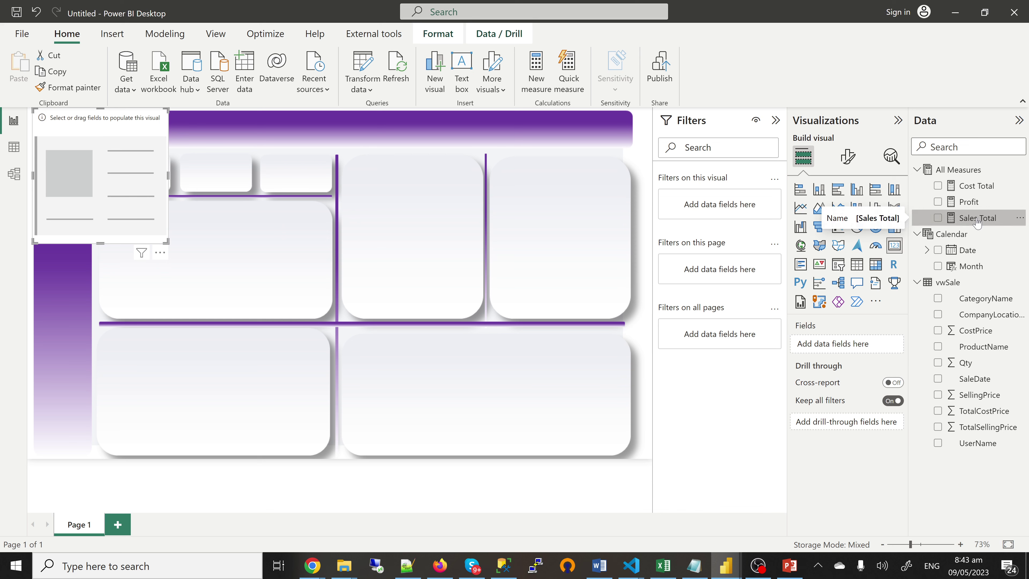
pyautogui.click(940, 221)
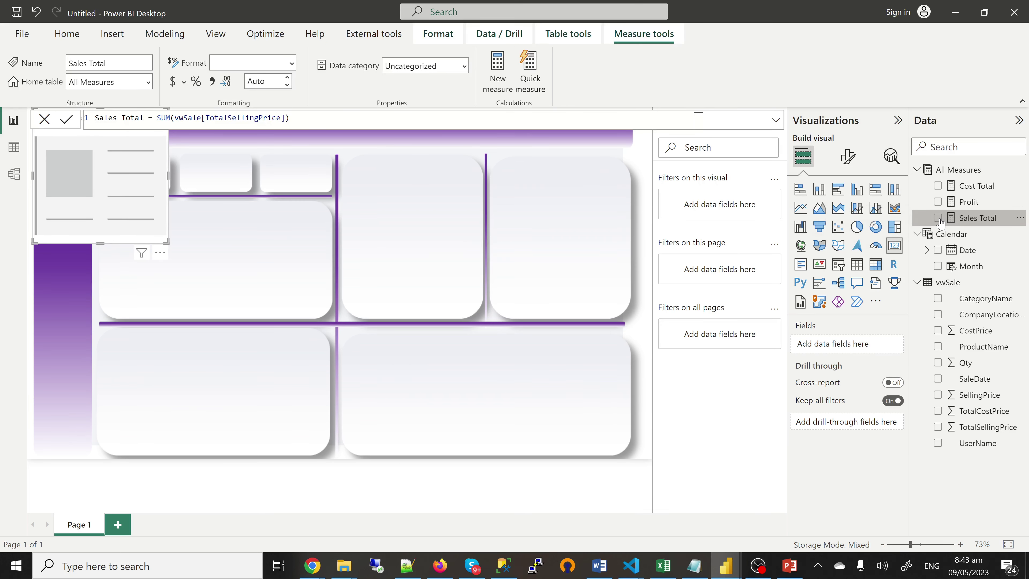
pyautogui.click(939, 218)
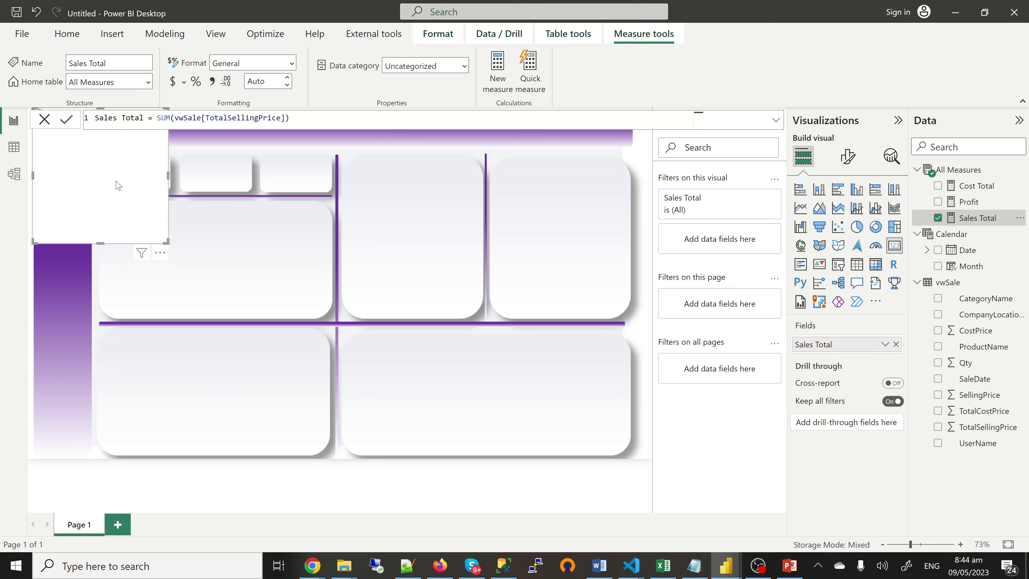
# Close the formula bar, then shrink the Sales Total card and fit it inside the first small tile below the header
pyautogui.moveTo(117, 185); pyautogui.dragTo(239, 246)
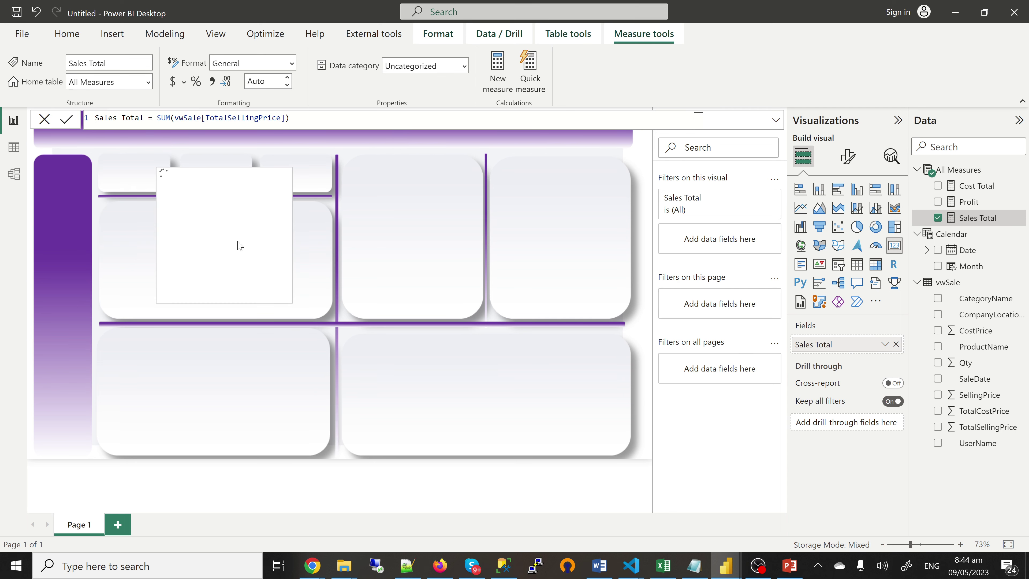
pyautogui.click(44, 120)
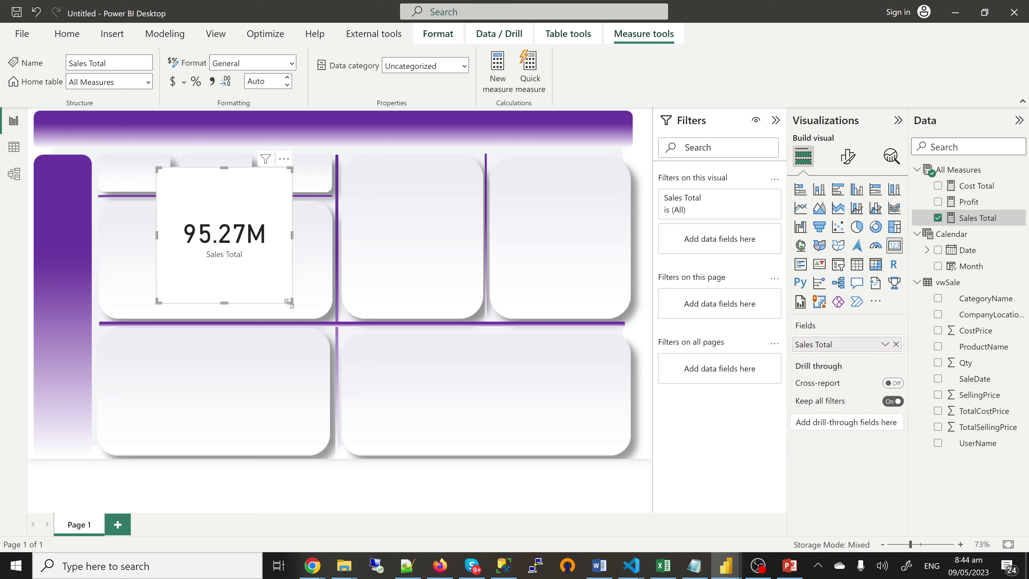
pyautogui.moveTo(286, 287); pyautogui.dragTo(126, 184)
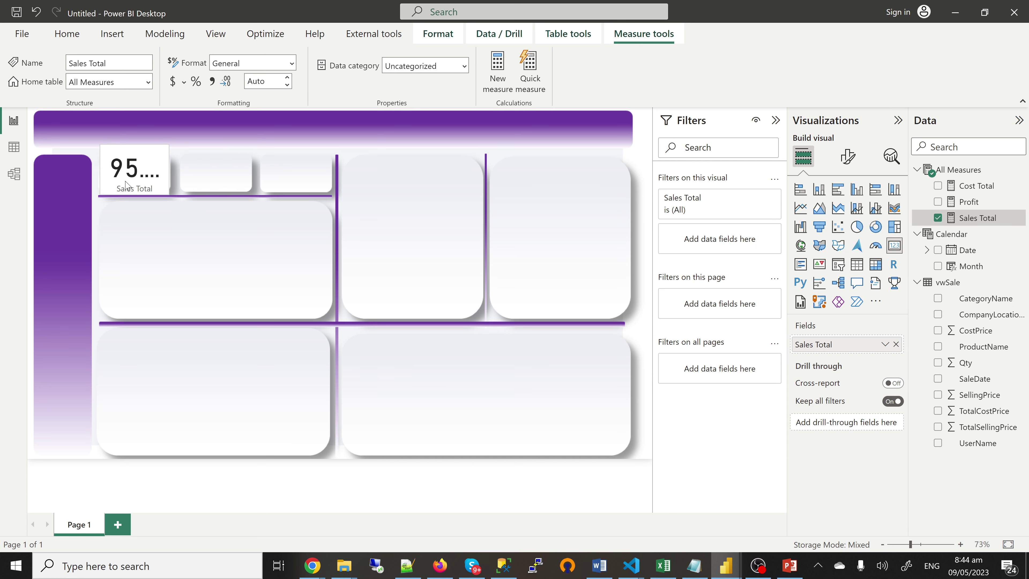
pyautogui.moveTo(142, 145); pyautogui.dragTo(138, 160)
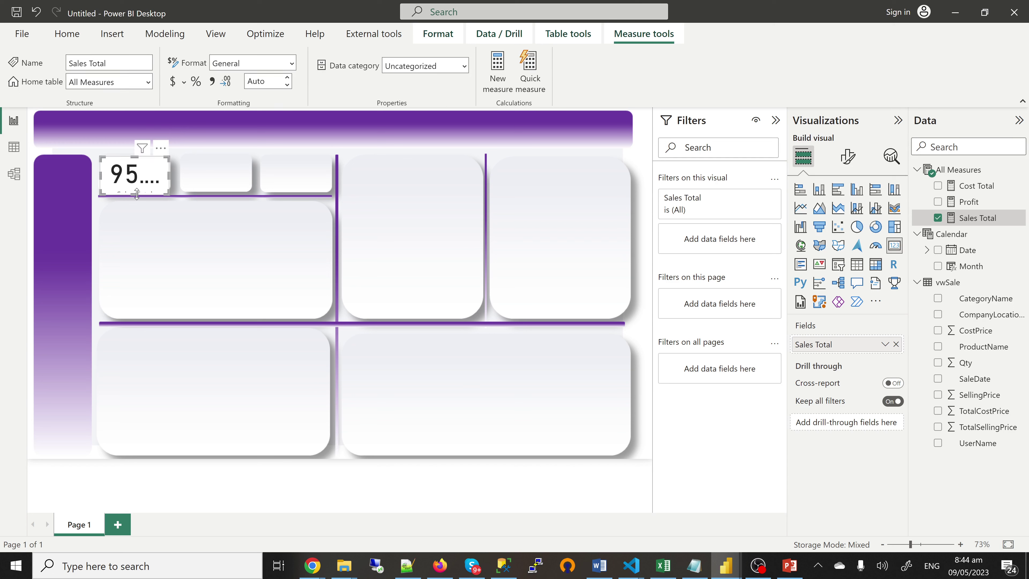
pyautogui.moveTo(137, 194); pyautogui.dragTo(138, 189)
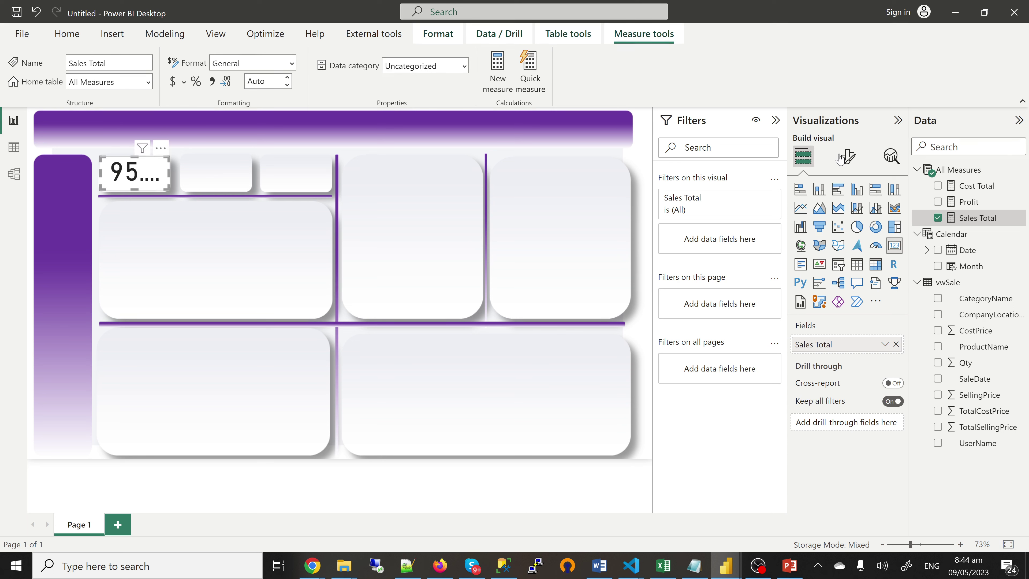
# Format the Sales Total card's callout value with font size 30 and bold
pyautogui.click(846, 161)
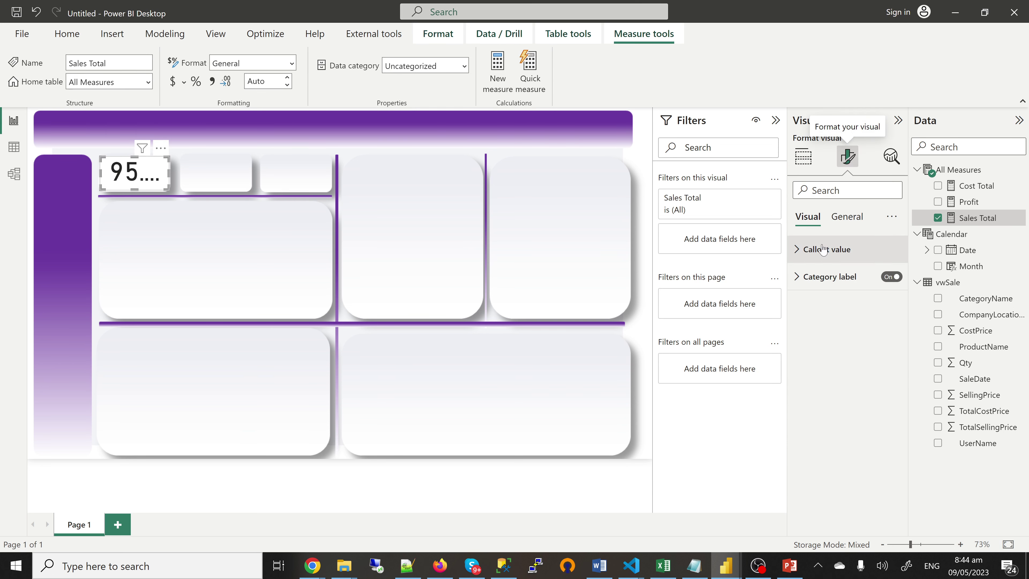
pyautogui.click(799, 251)
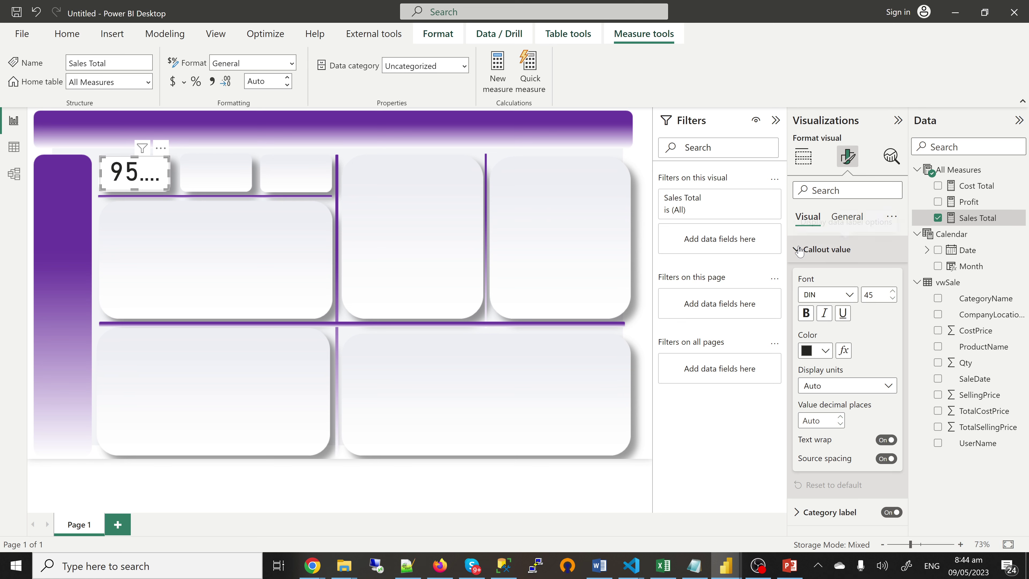
pyautogui.click(858, 298)
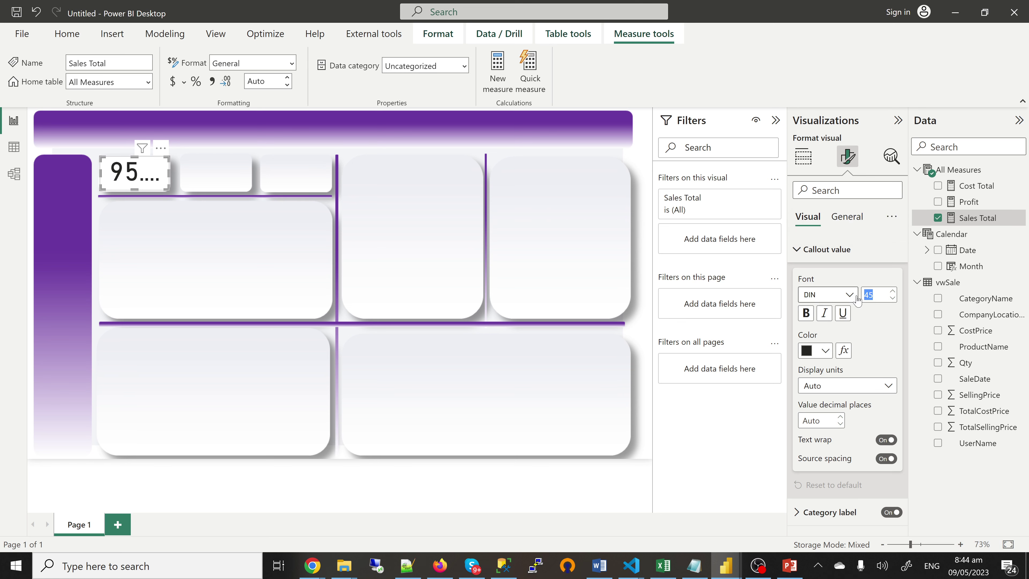
pyautogui.write('30')
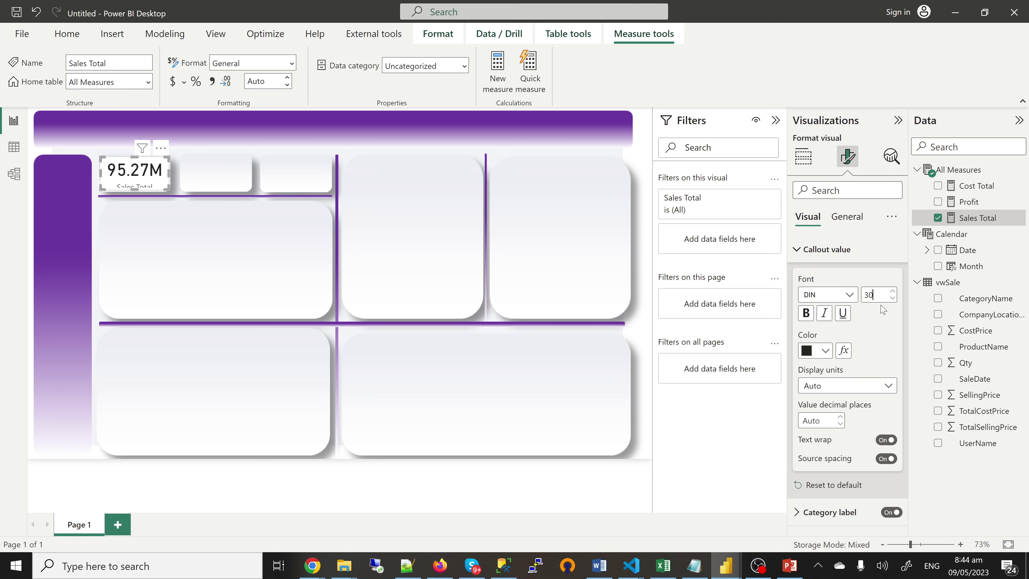
pyautogui.click(805, 315)
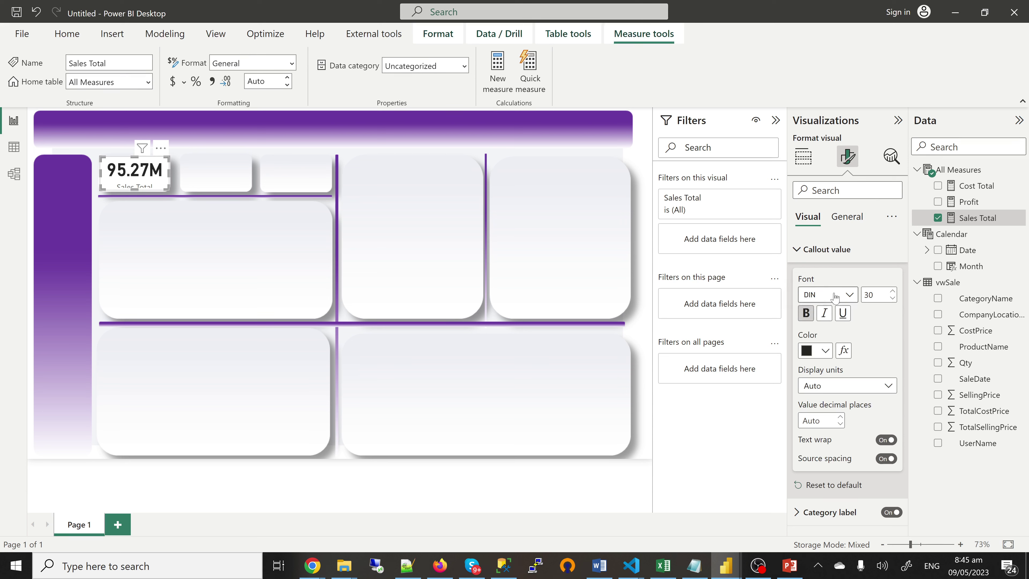
# Turn off the background of the Sales Total card so the tile behind it shows through
pyautogui.click(848, 219)
pyautogui.click(803, 303)
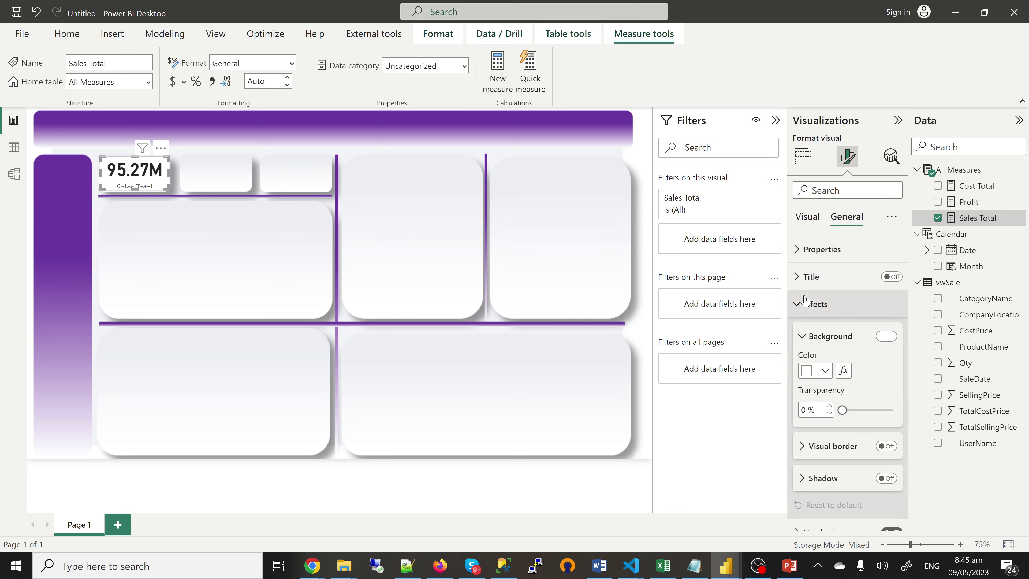
pyautogui.click(884, 339)
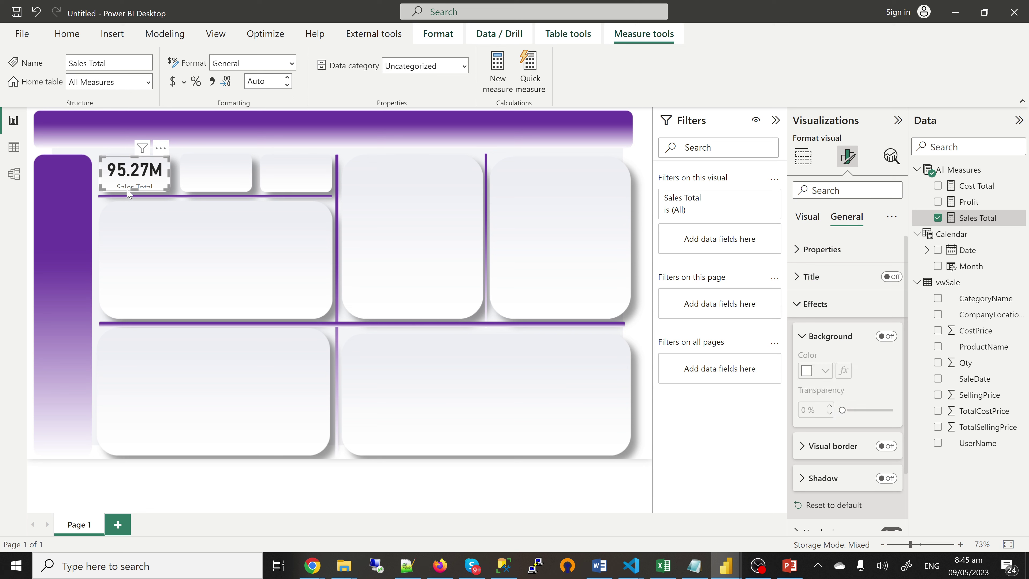
# Nudge the Sales Total card slightly up and extend its lower edge so the category label fits inside the first small tile
pyautogui.click(135, 198)
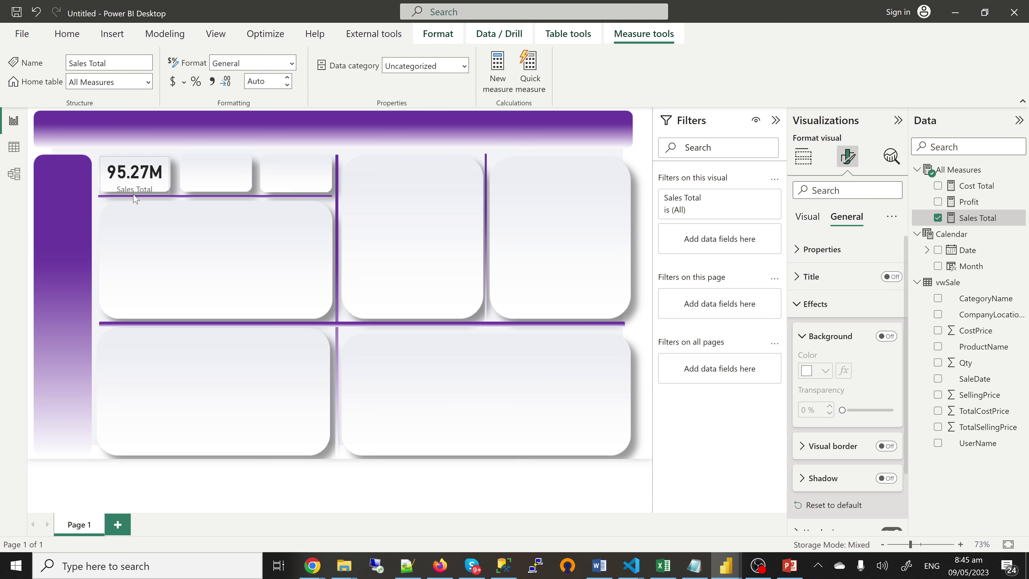
pyautogui.click(165, 185)
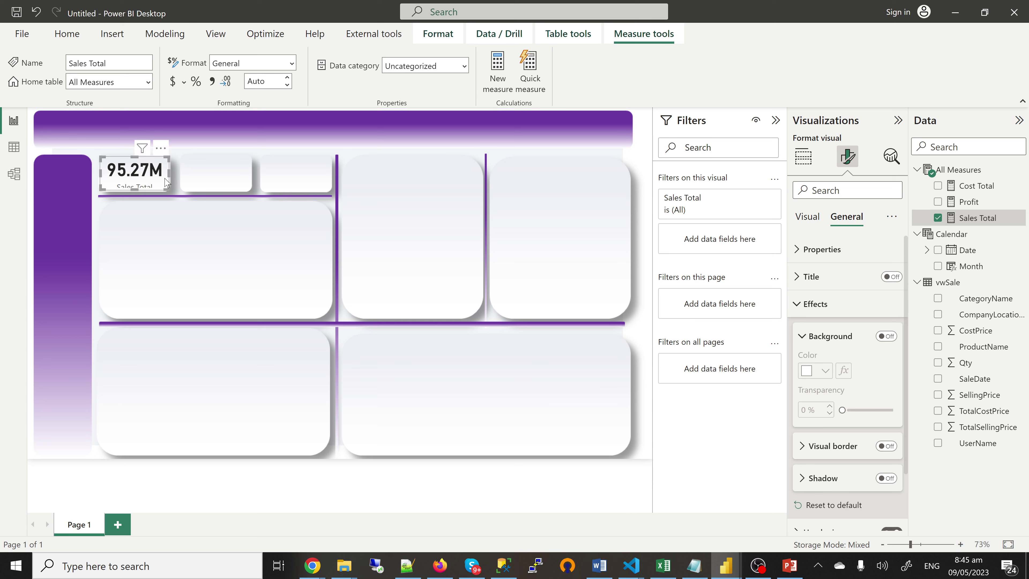
pyautogui.press('Escape')
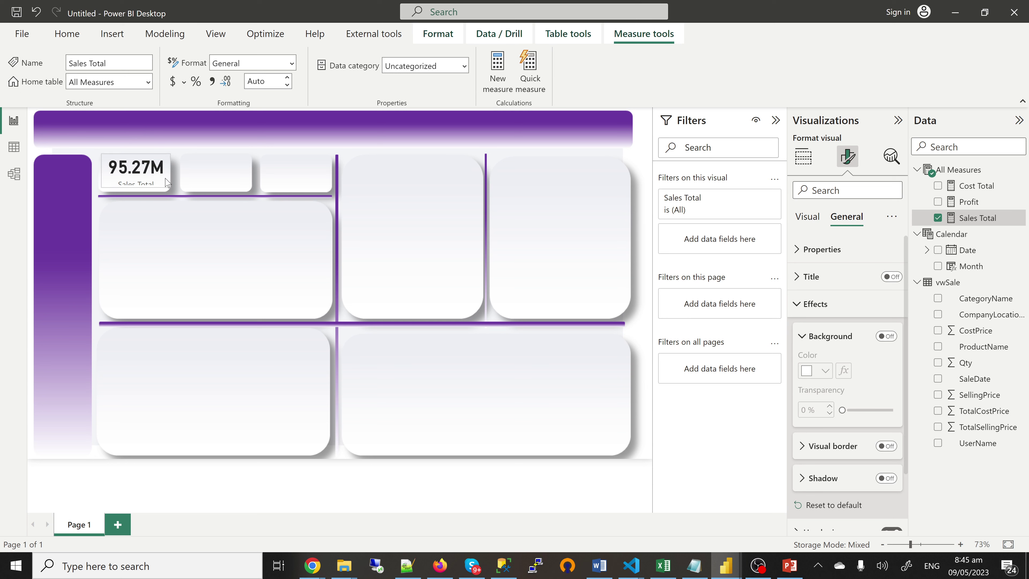
pyautogui.click(165, 182)
pyautogui.moveTo(136, 187); pyautogui.dragTo(139, 194)
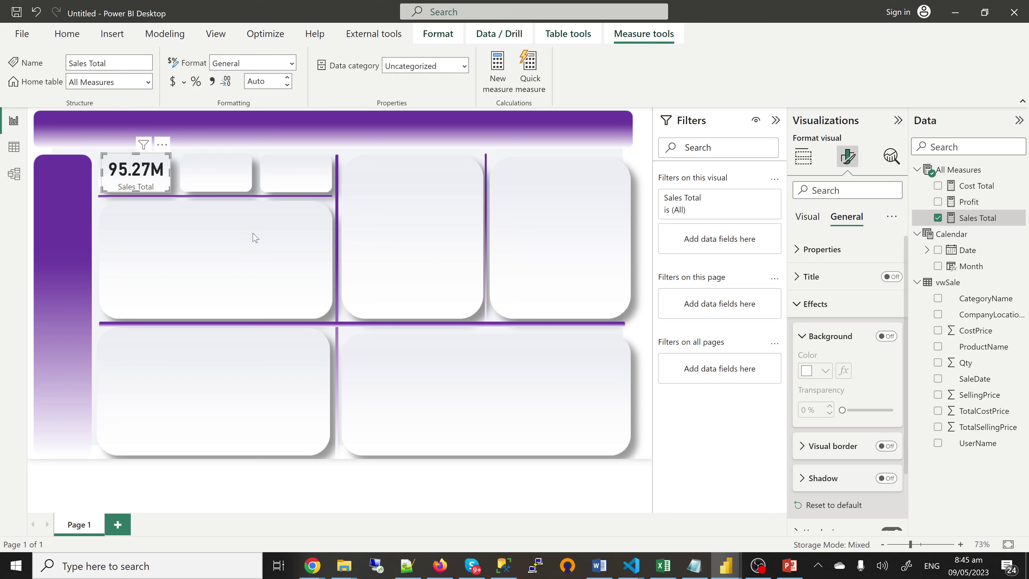
pyautogui.click(178, 181)
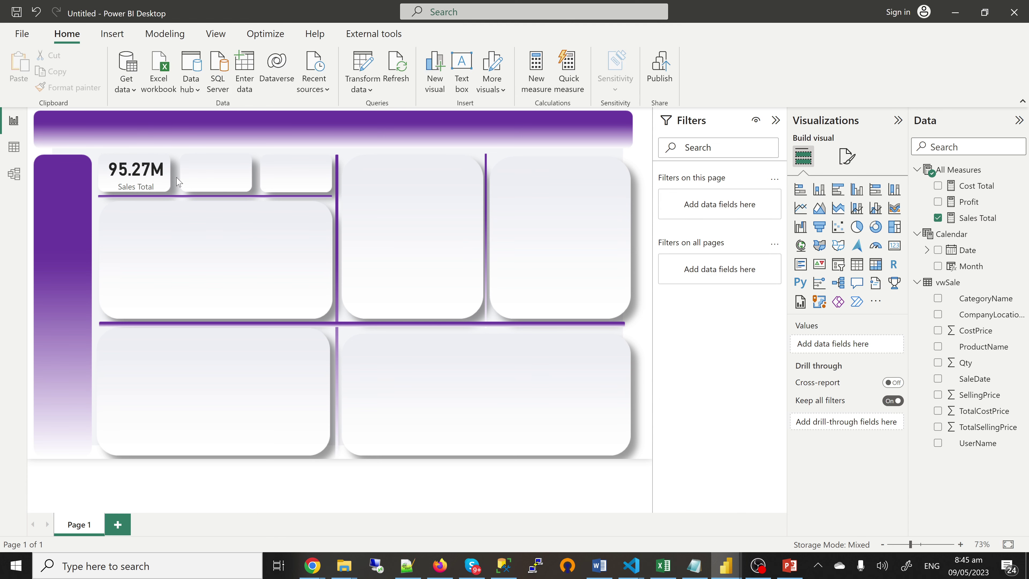
# Duplicate the Sales Total card twice and place the copies in the second and third small tiles
pyautogui.click(163, 188)
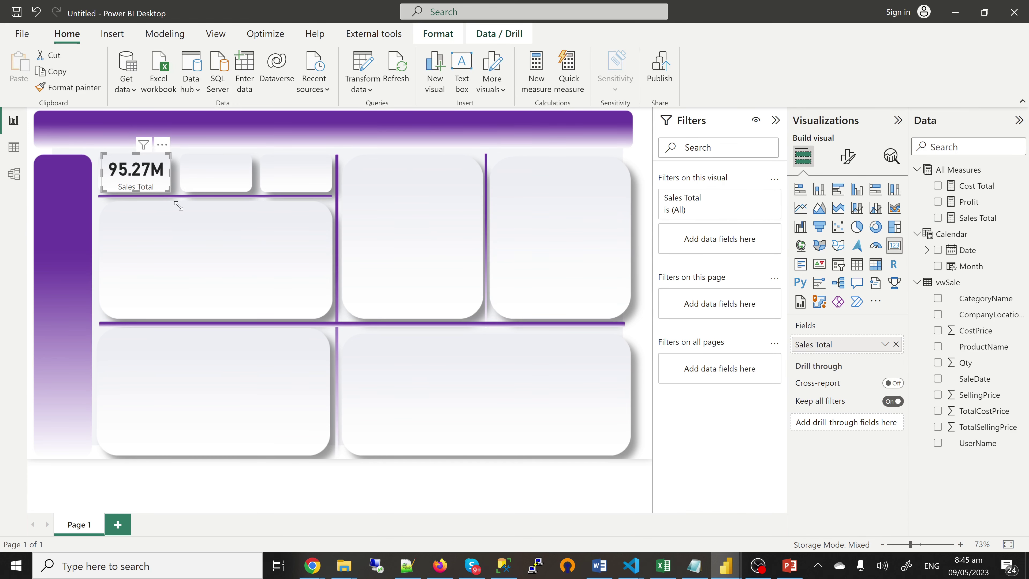
pyautogui.click(221, 246)
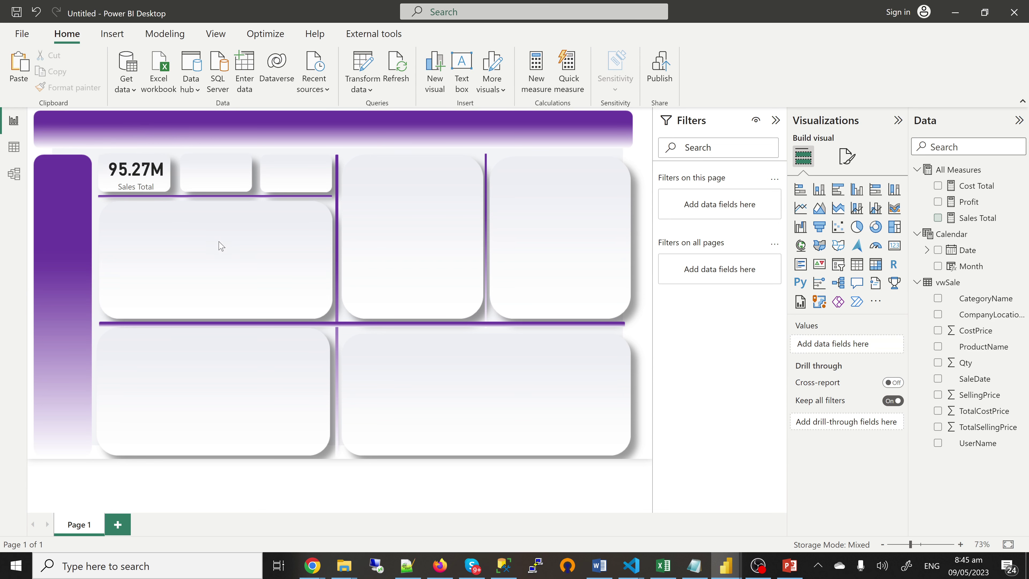
pyautogui.moveTo(173, 190); pyautogui.dragTo(239, 186)
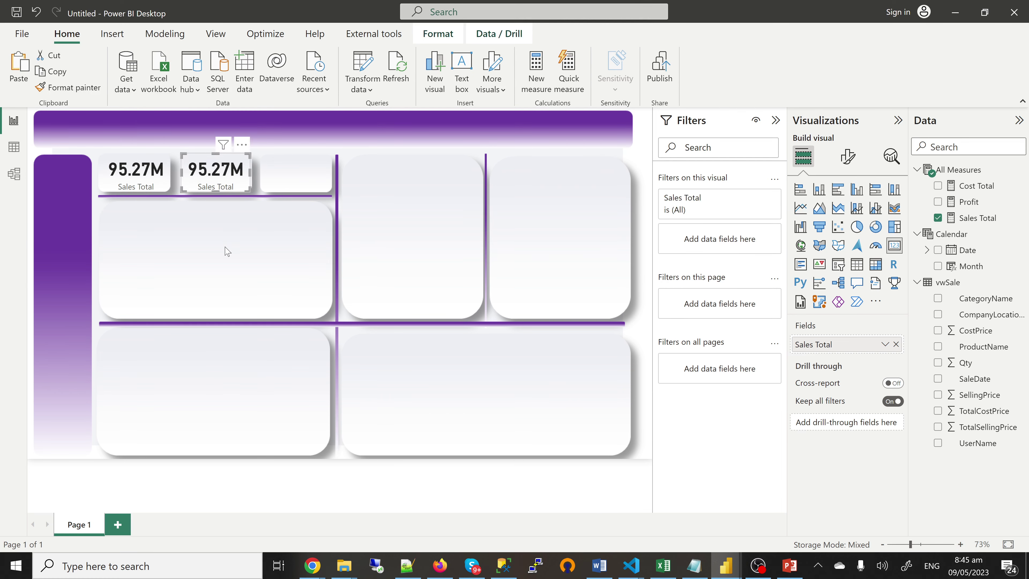
pyautogui.click(228, 251)
pyautogui.moveTo(164, 192); pyautogui.dragTo(321, 183)
# Replace Sales Total with the Cost Total measure in the second card and with the Profit measure in the third card
pyautogui.click(241, 187)
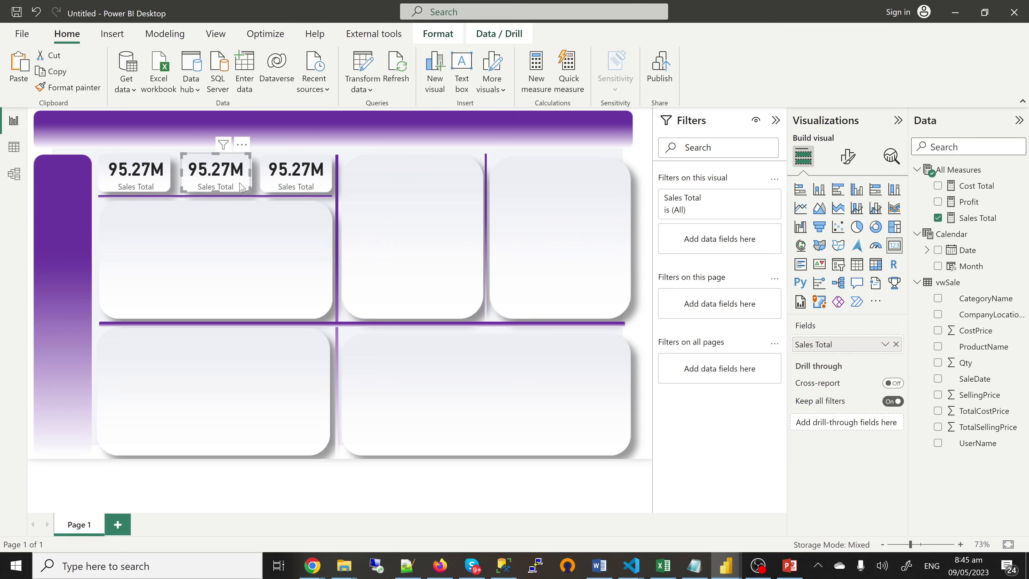
pyautogui.click(938, 219)
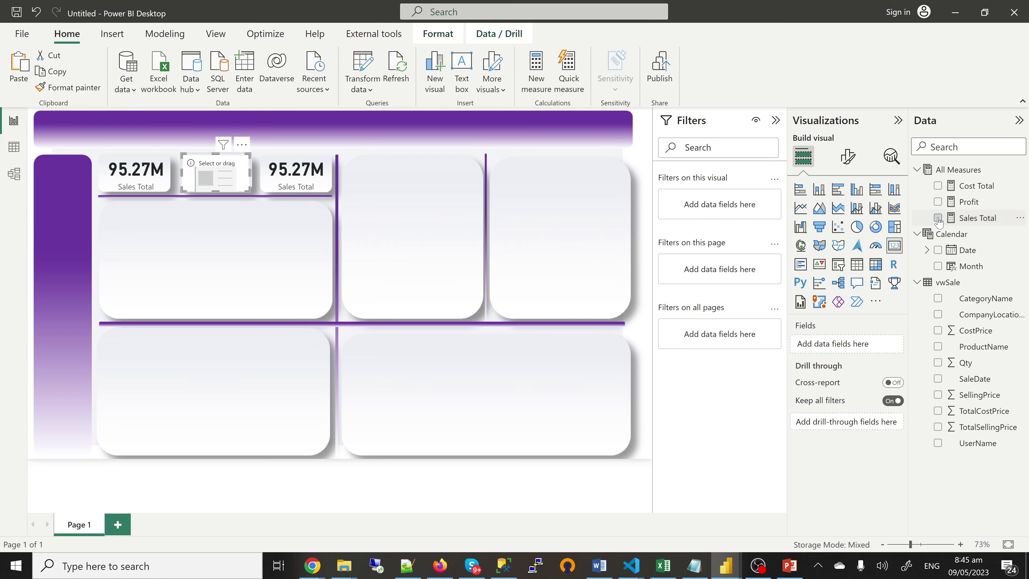
pyautogui.click(939, 186)
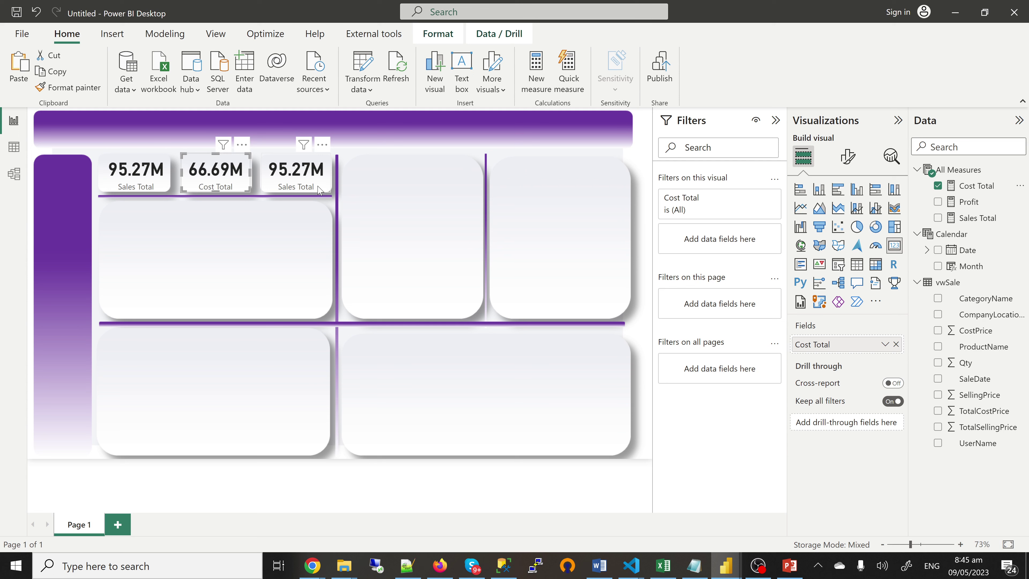
pyautogui.click(319, 190)
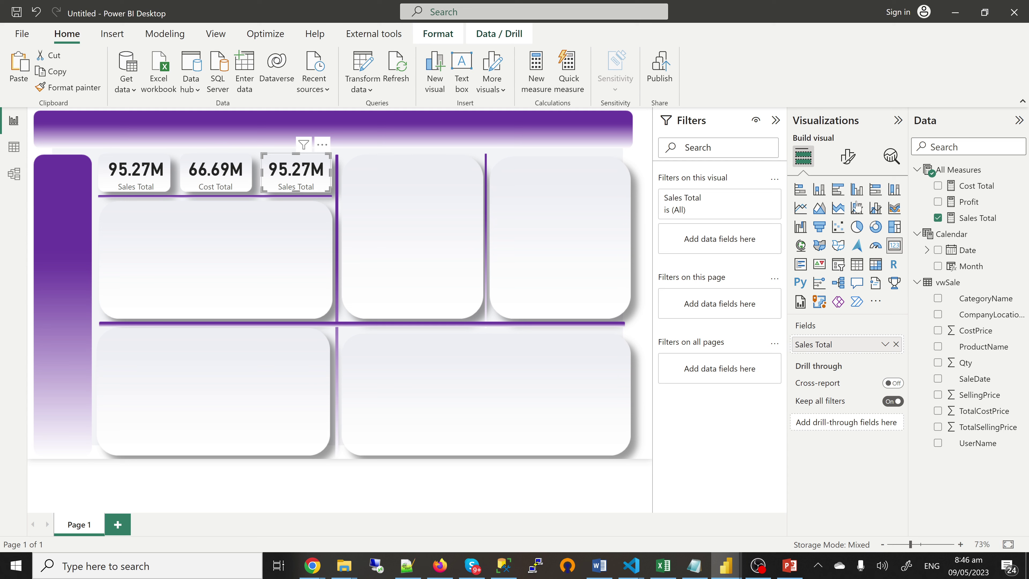
pyautogui.click(938, 219)
pyautogui.click(938, 203)
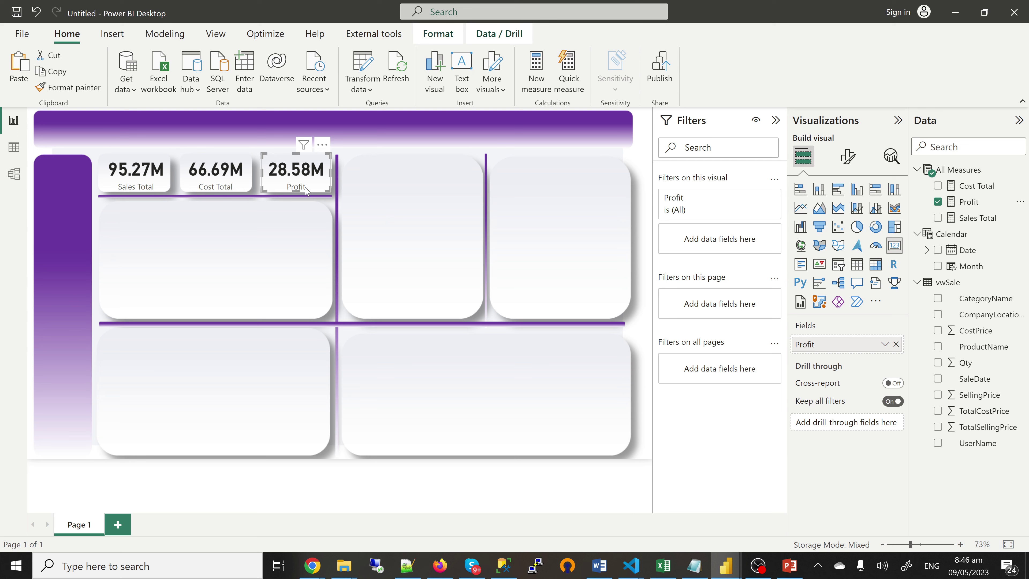
pyautogui.click(132, 230)
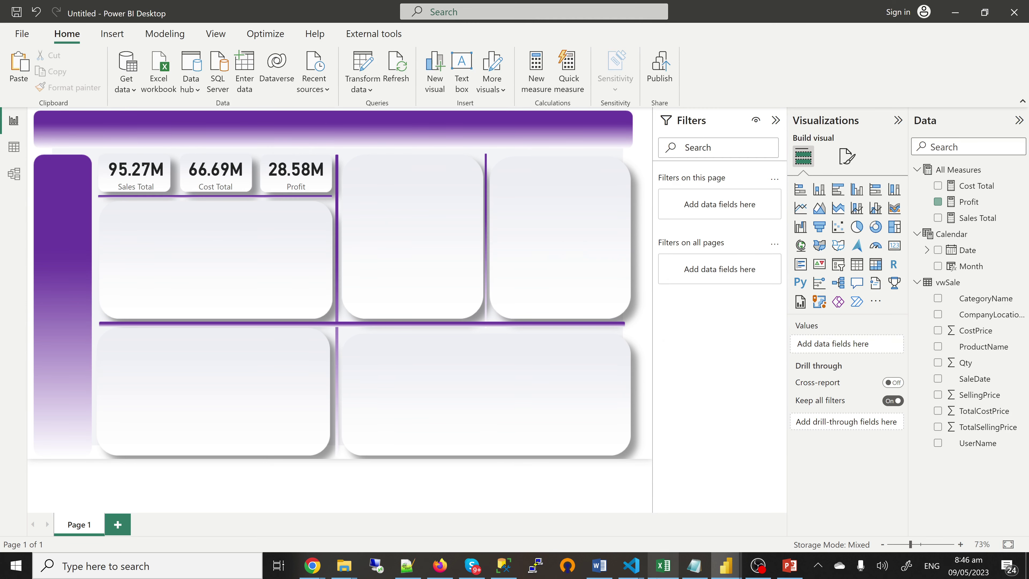
# Consult the finished dashboard in the jst trying report, and add a slicer on Calendar's Month field to the untitled report
pyautogui.moveTo(723, 569)
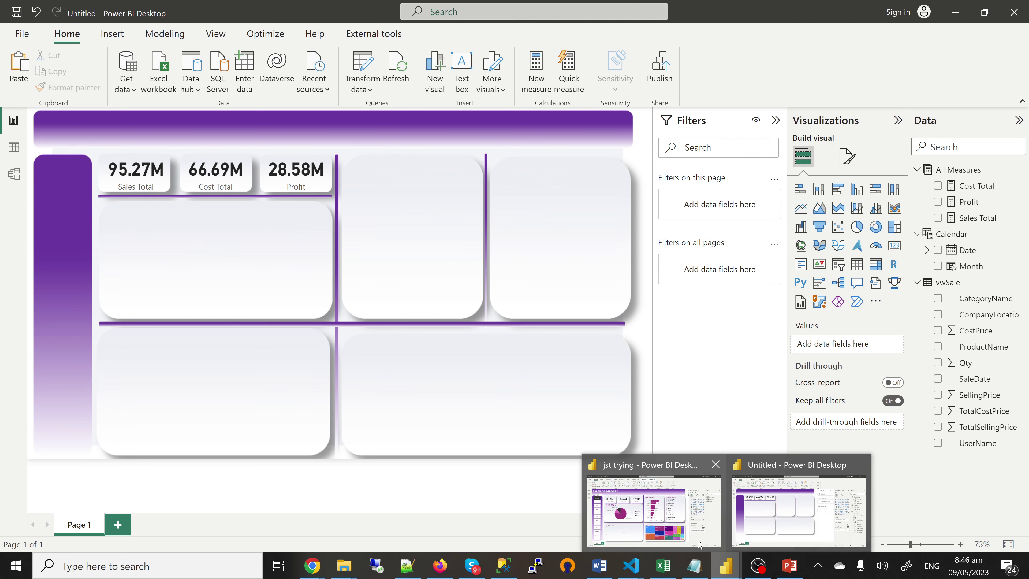
pyautogui.click(653, 521)
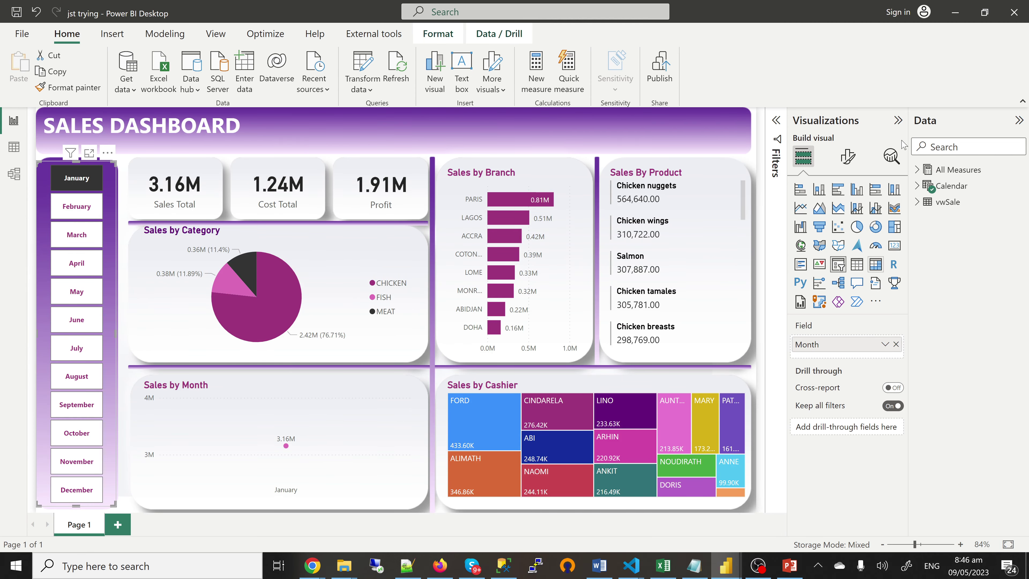
pyautogui.moveTo(724, 571)
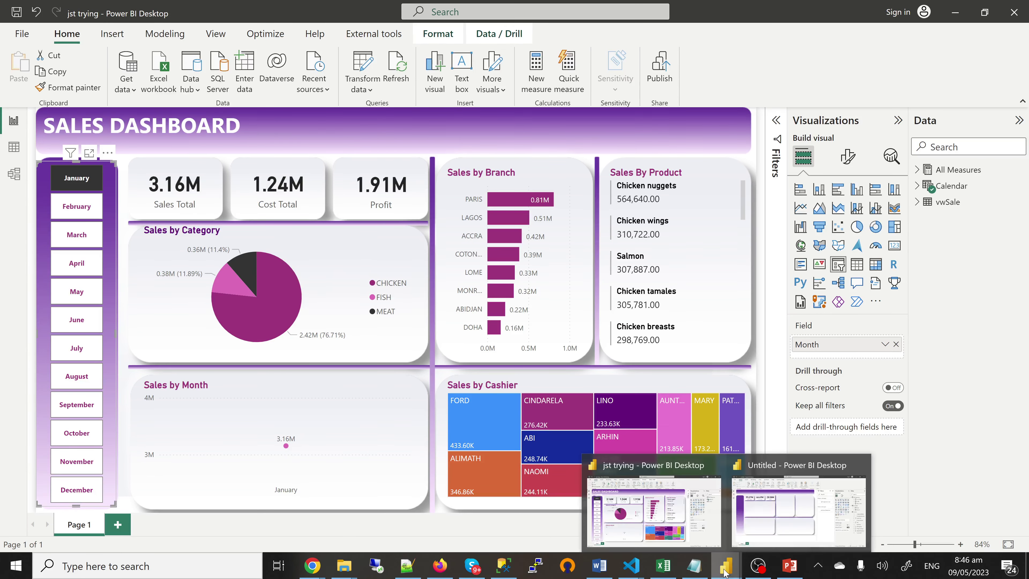
pyautogui.click(780, 519)
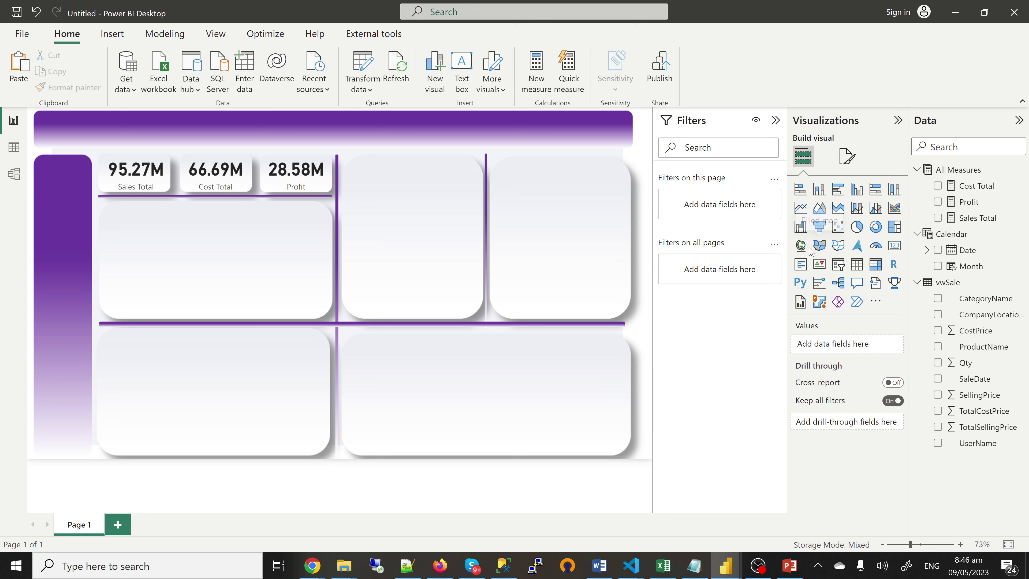
pyautogui.click(838, 264)
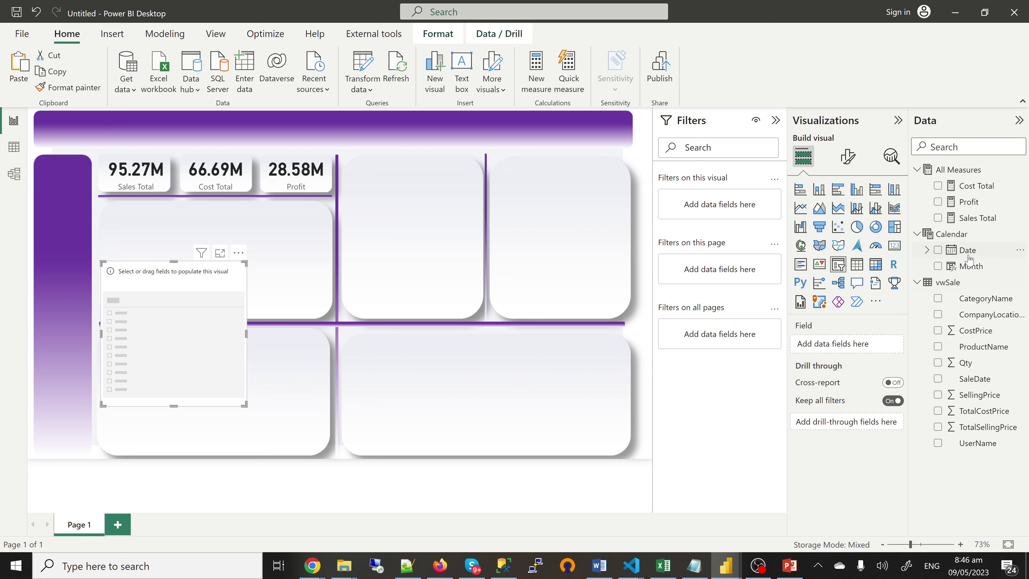
pyautogui.click(939, 266)
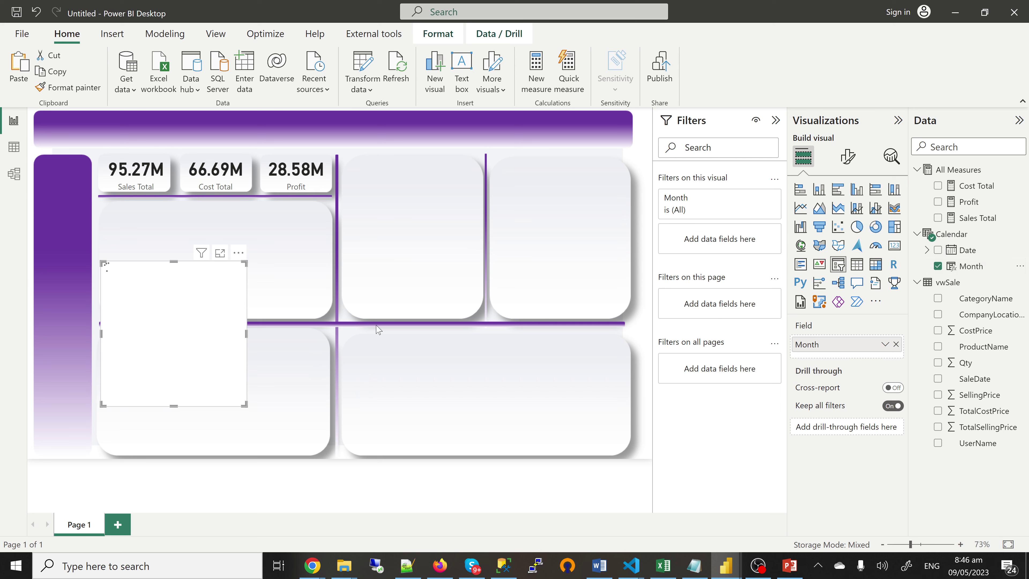
# Set the Month slicer's style to Tile
pyautogui.click(849, 164)
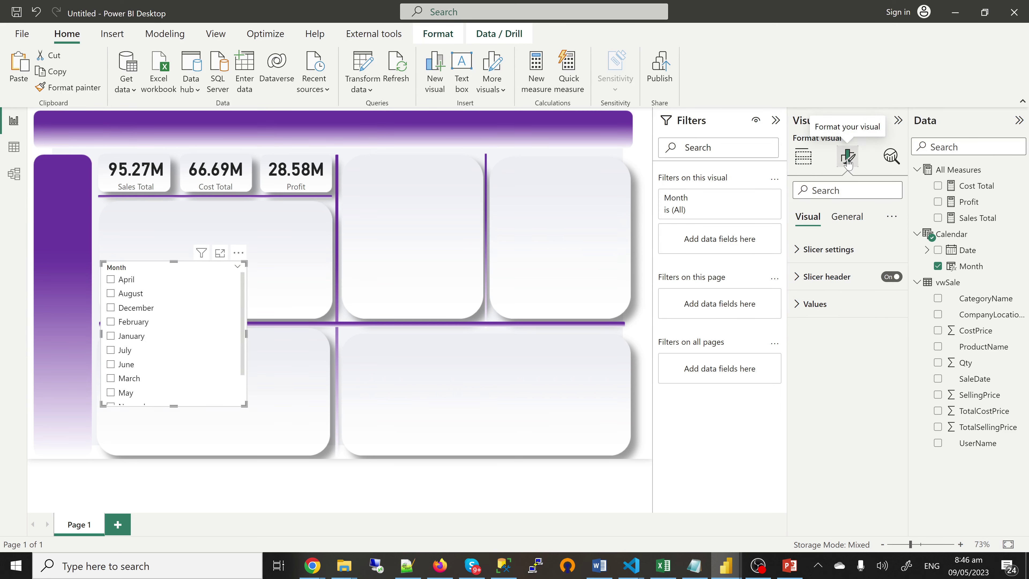
pyautogui.click(800, 250)
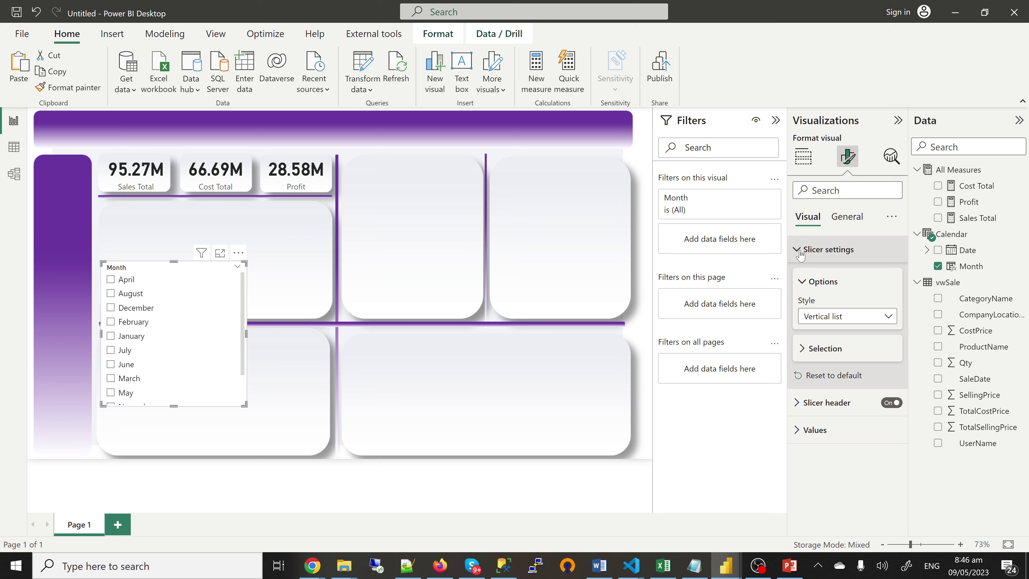
pyautogui.click(828, 320)
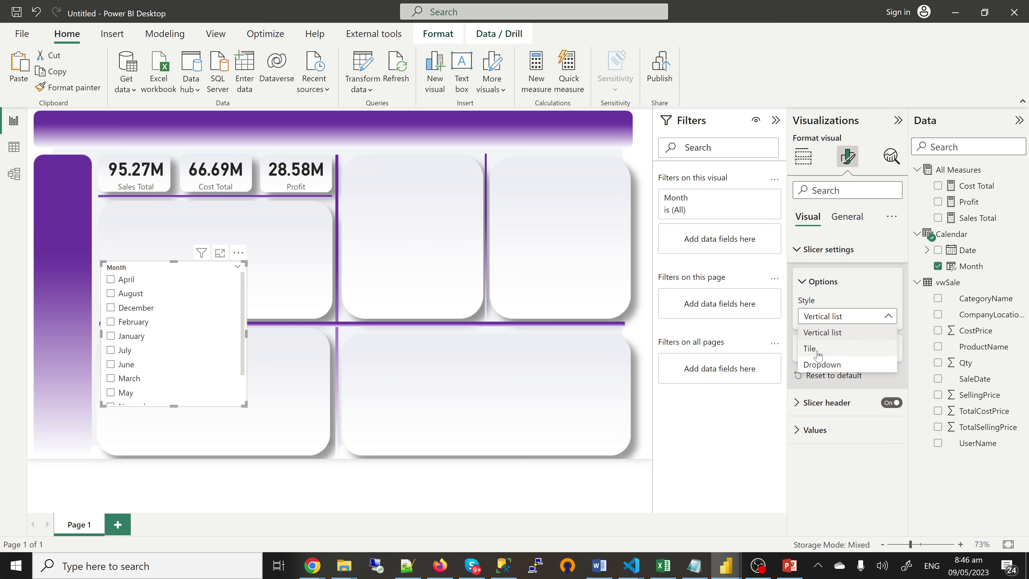
pyautogui.press('Escape')
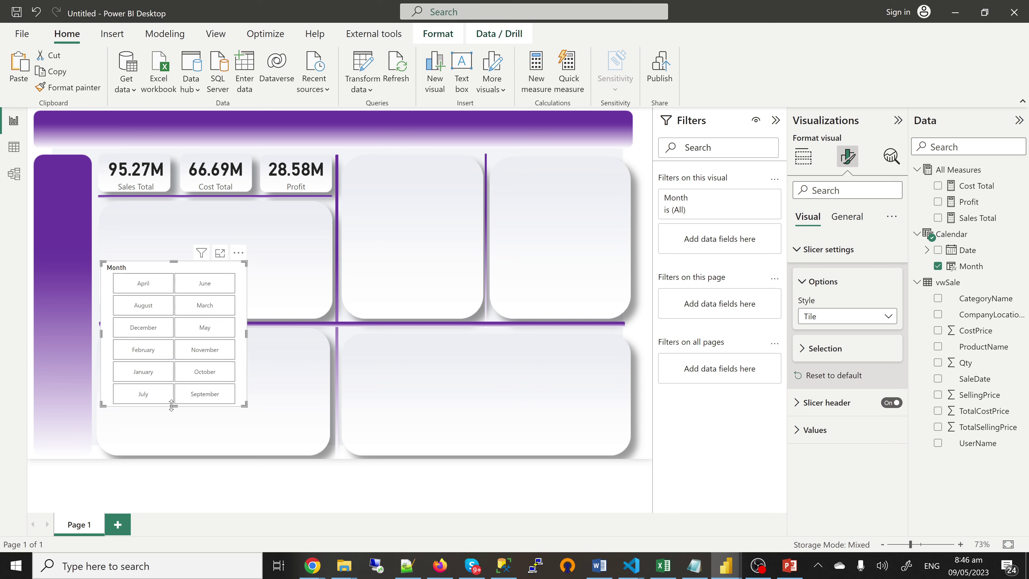
# Resize the Month slicer into a tall single column of tiles and place it over the purple side panel, matching the panel's height
pyautogui.moveTo(172, 405); pyautogui.dragTo(175, 457)
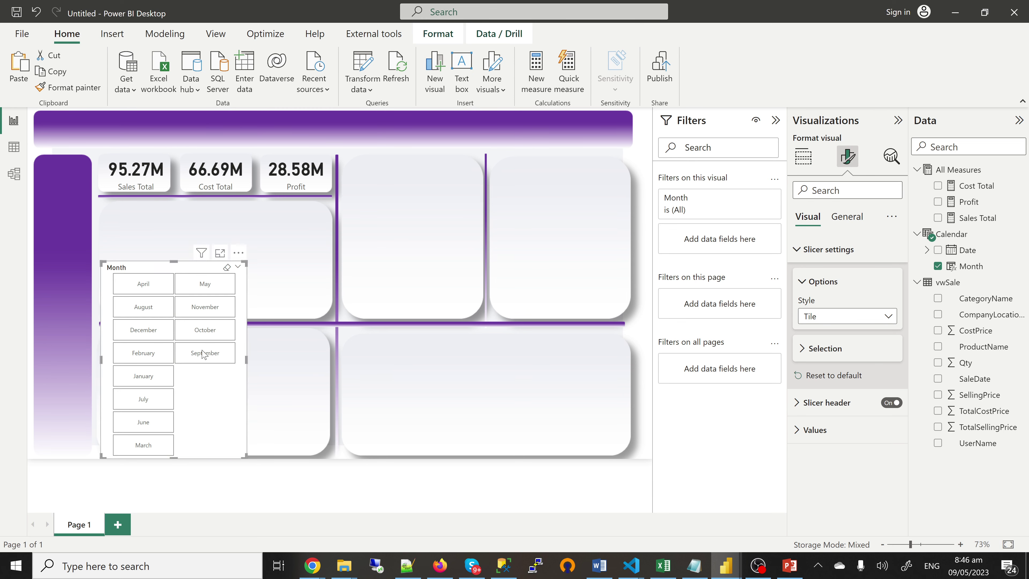
pyautogui.moveTo(199, 400); pyautogui.dragTo(206, 323)
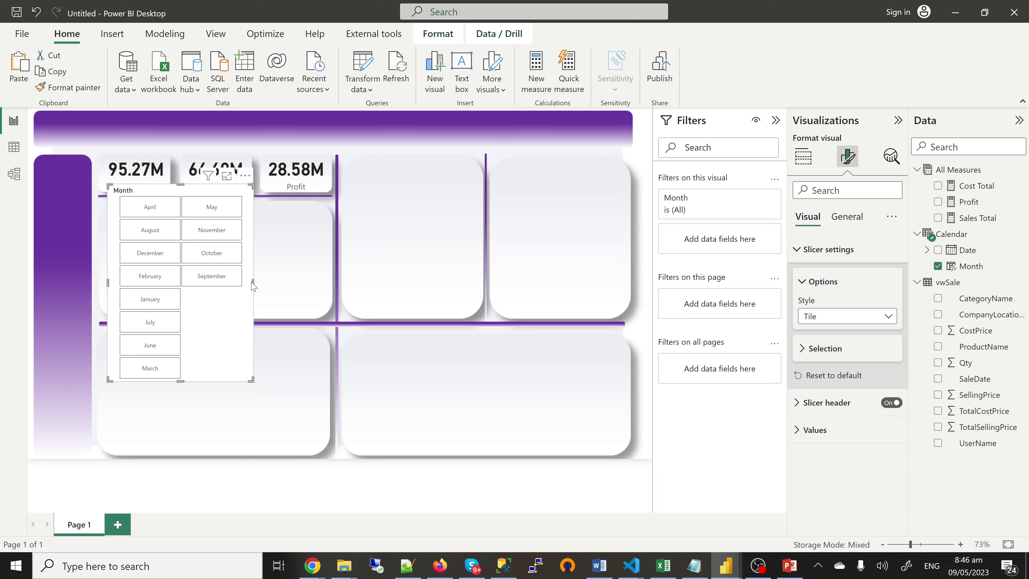
pyautogui.moveTo(252, 284); pyautogui.dragTo(174, 299)
pyautogui.moveTo(142, 382); pyautogui.dragTo(147, 463)
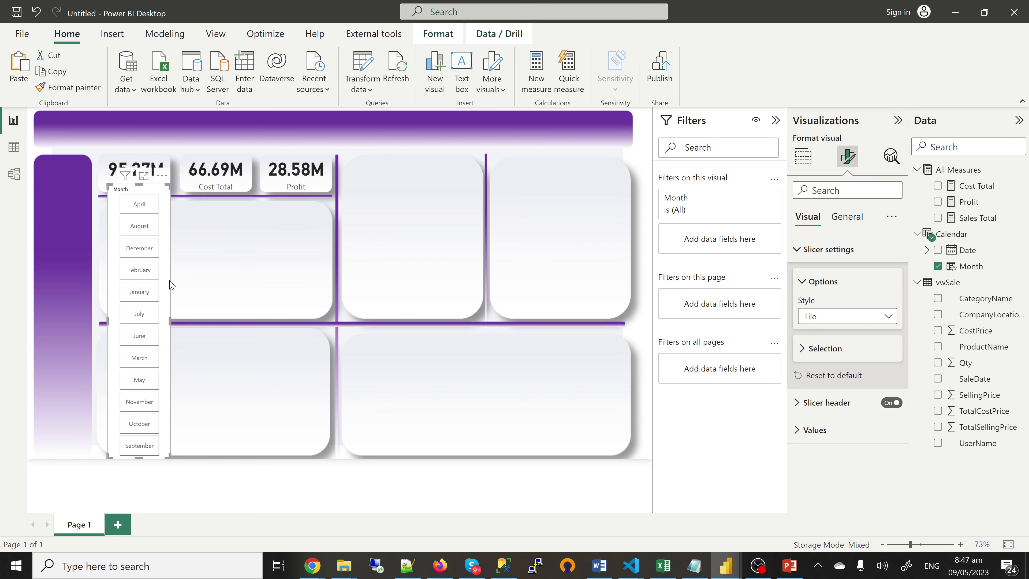
pyautogui.moveTo(169, 279); pyautogui.dragTo(93, 251)
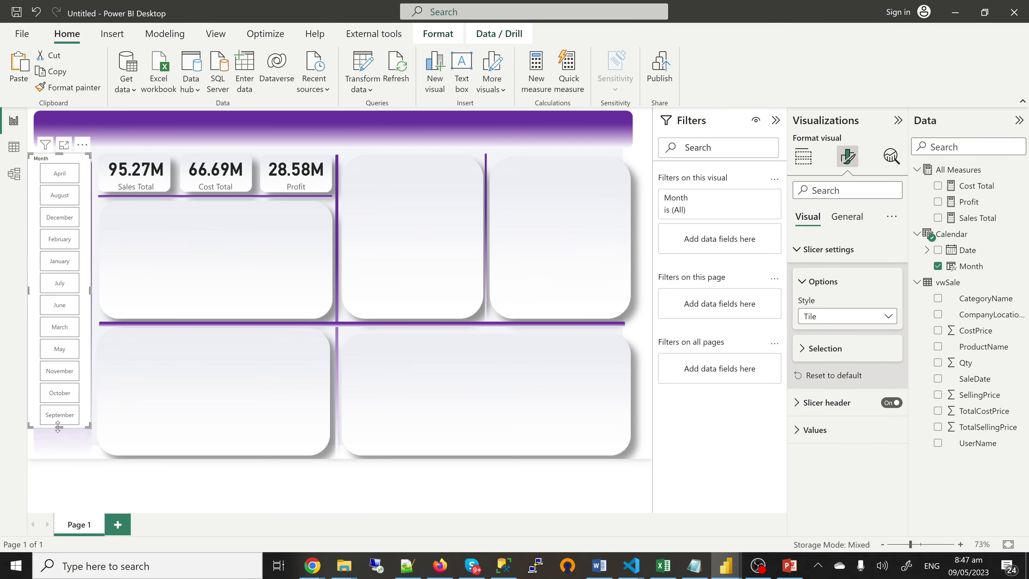
pyautogui.moveTo(61, 429); pyautogui.dragTo(63, 455)
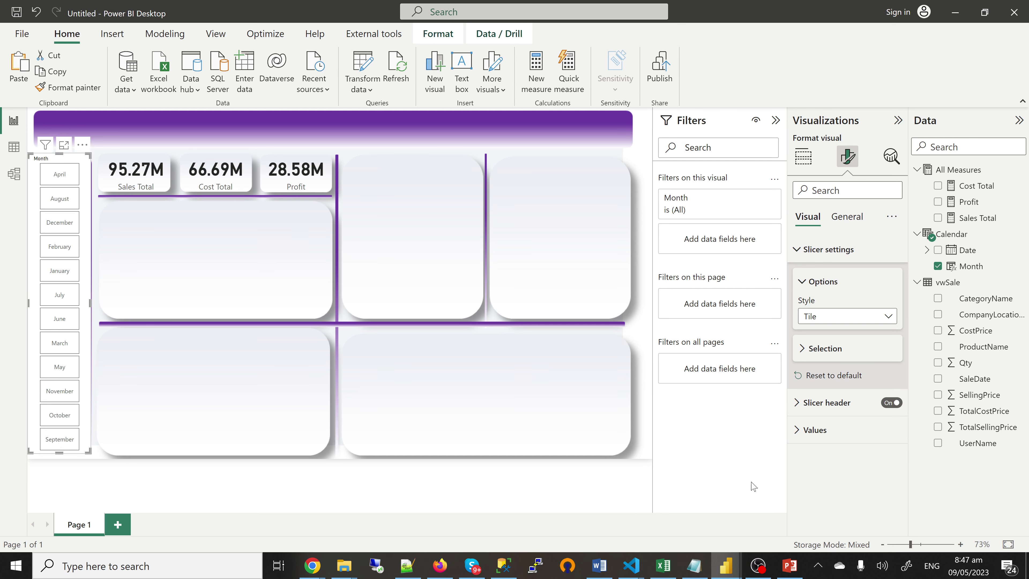
# Turn off the Month slicer's header and background
pyautogui.click(889, 403)
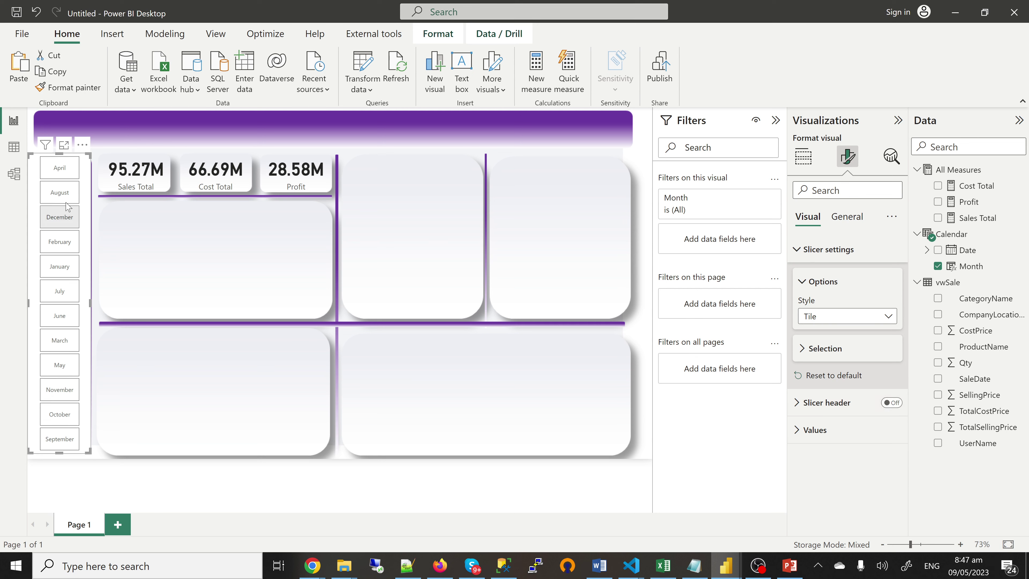
pyautogui.click(845, 218)
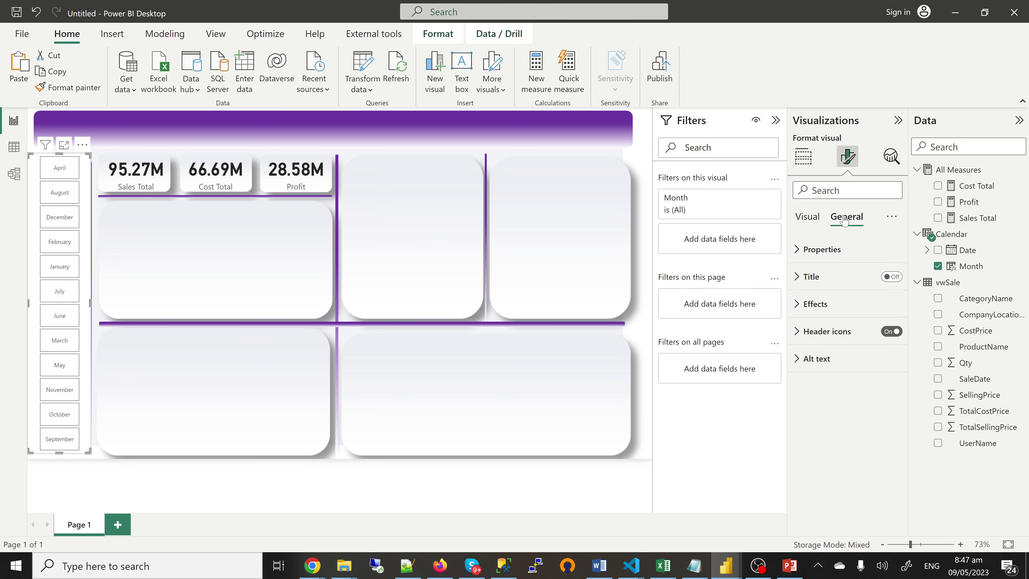
pyautogui.click(799, 309)
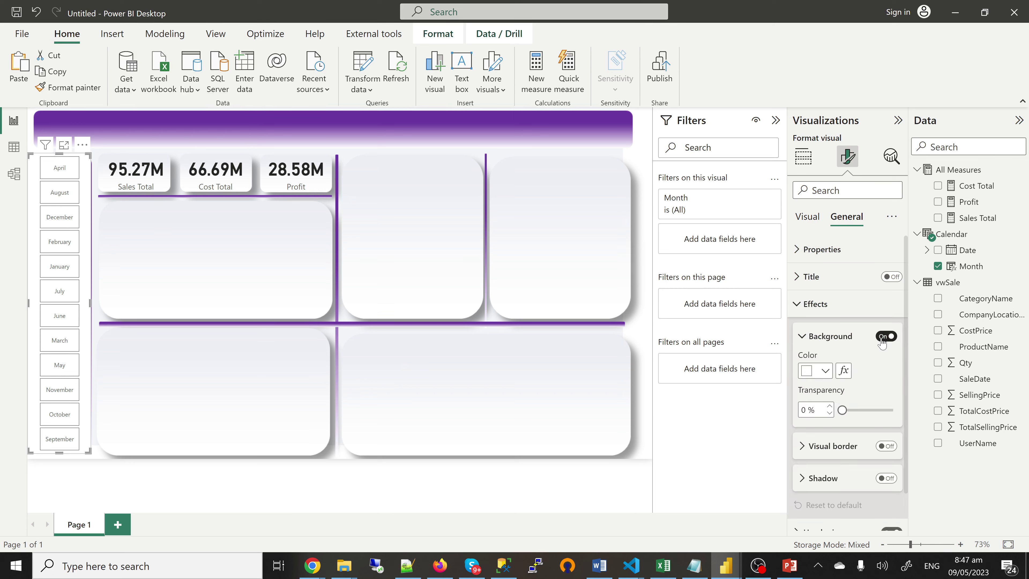
pyautogui.click(883, 340)
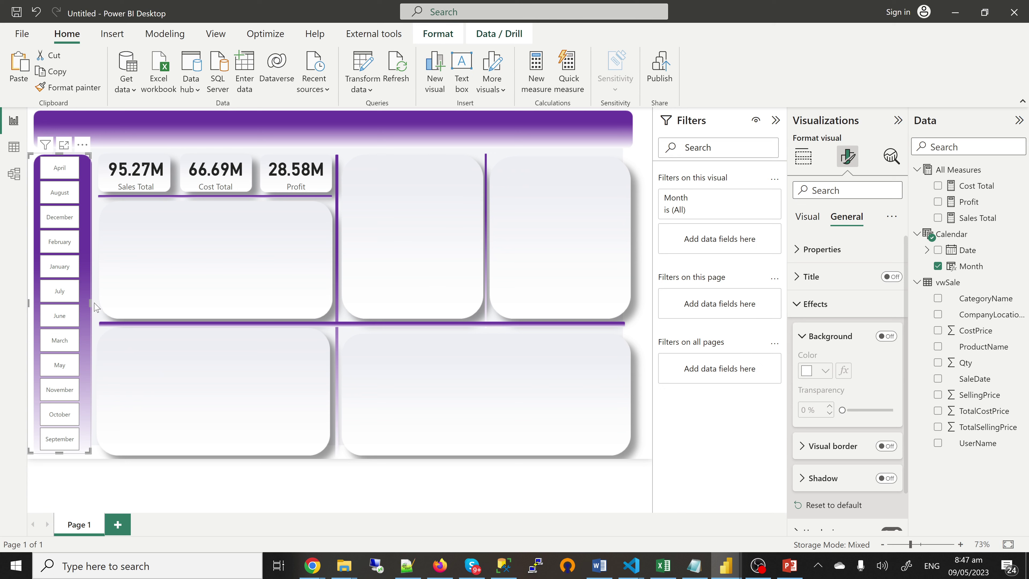
# Widen the Month slicer slightly so its tiles fill more of the purple side panel, and deselect it
pyautogui.moveTo(94, 305); pyautogui.dragTo(97, 307)
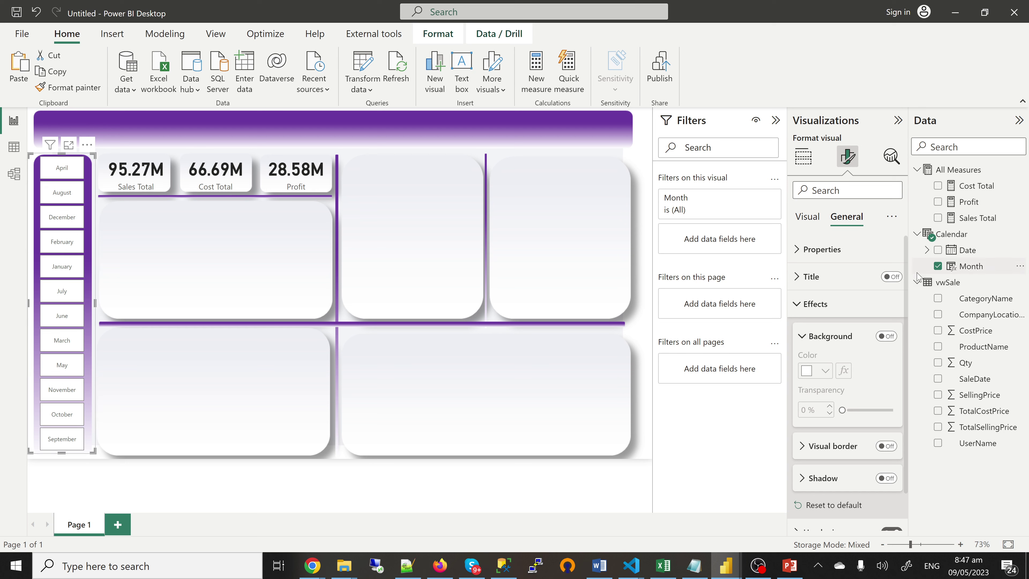
pyautogui.click(498, 139)
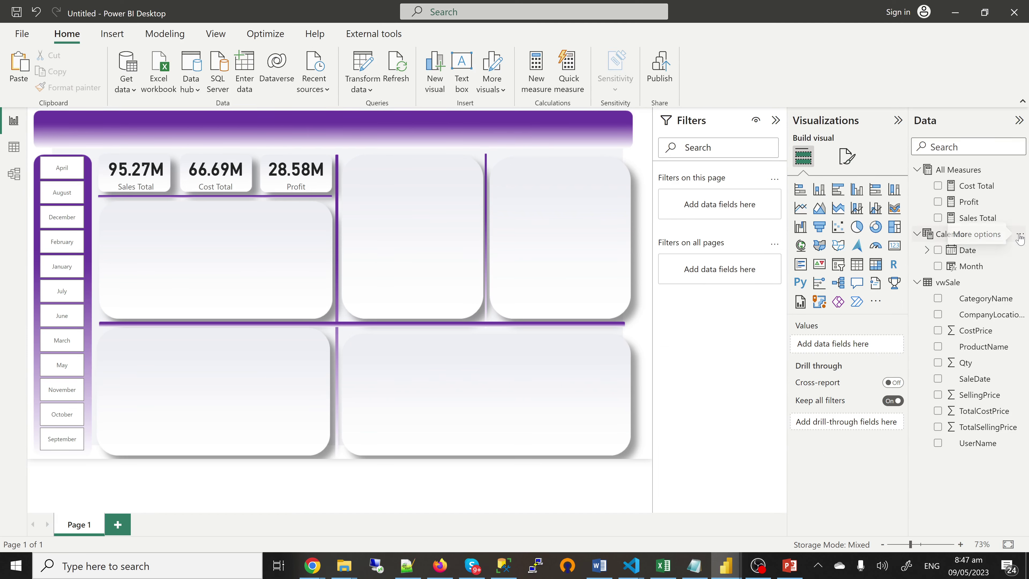
# Add a calculated column to the Calendar table with the formula Month Number = MONTH('Calendar'[Date])
pyautogui.click(1020, 235)
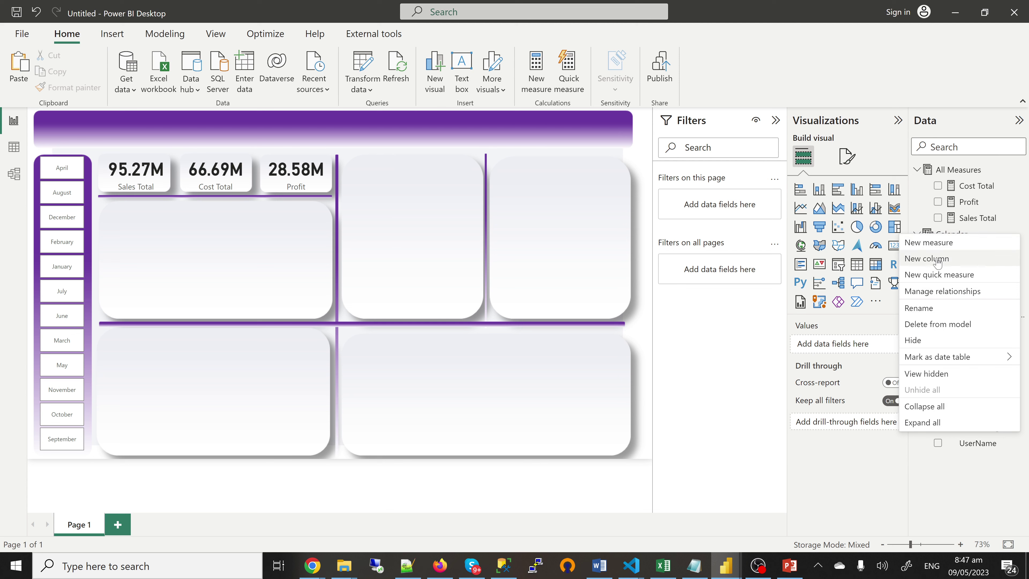
pyautogui.press('Escape')
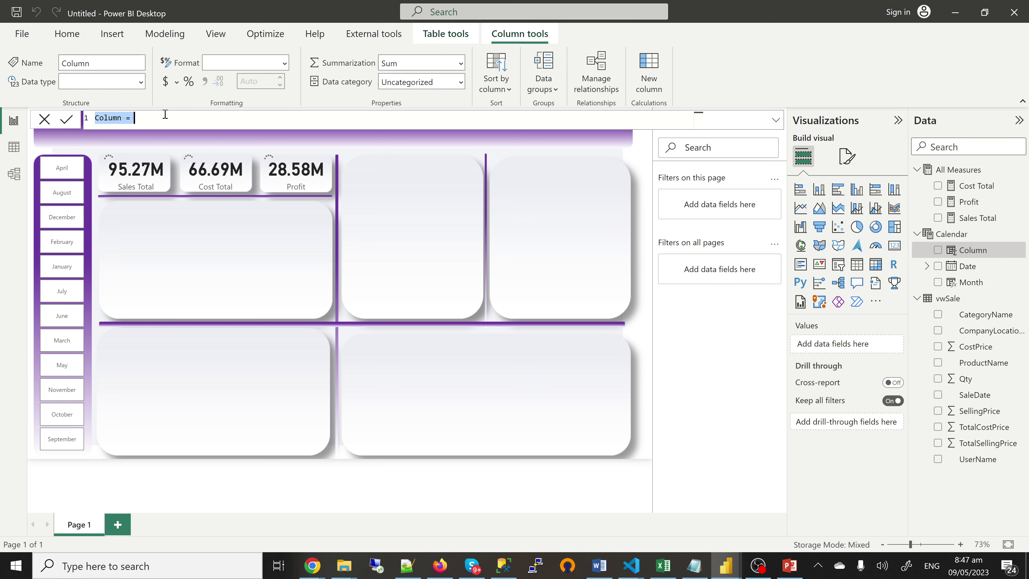
pyautogui.write('Month')
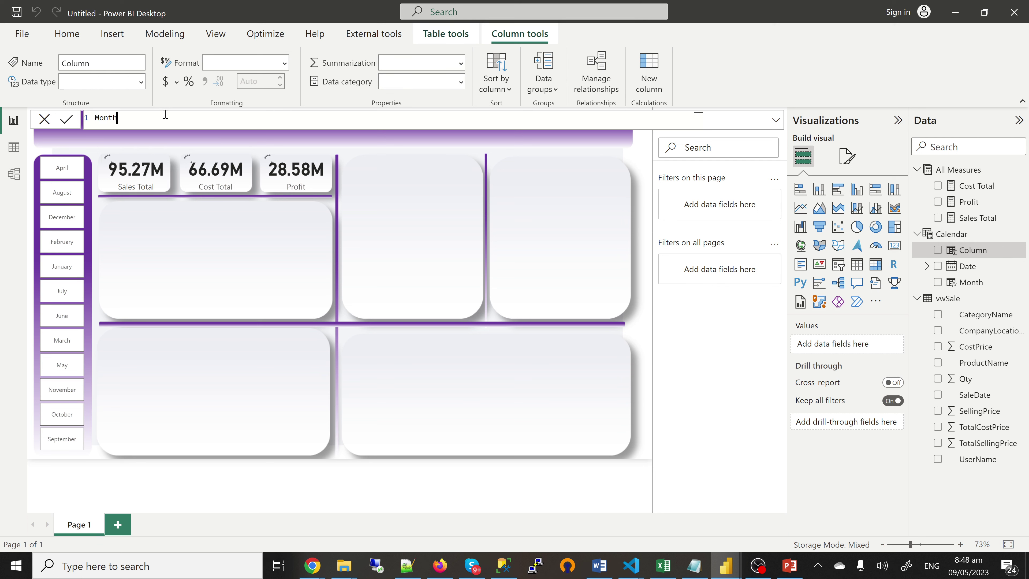
pyautogui.write(' Number ')
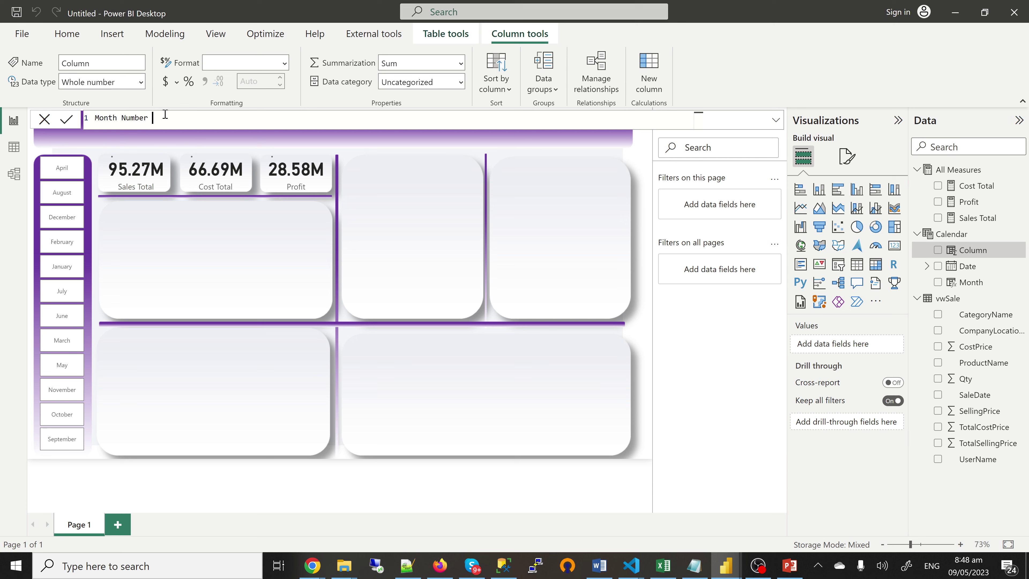
pyautogui.write('= Mo')
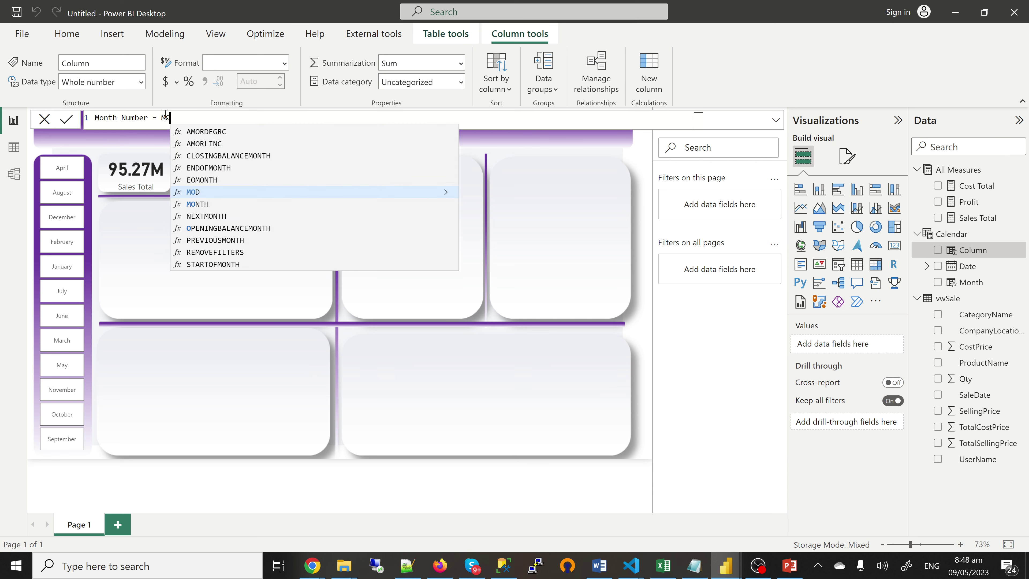
pyautogui.press('Down')
pyautogui.press('Tab')
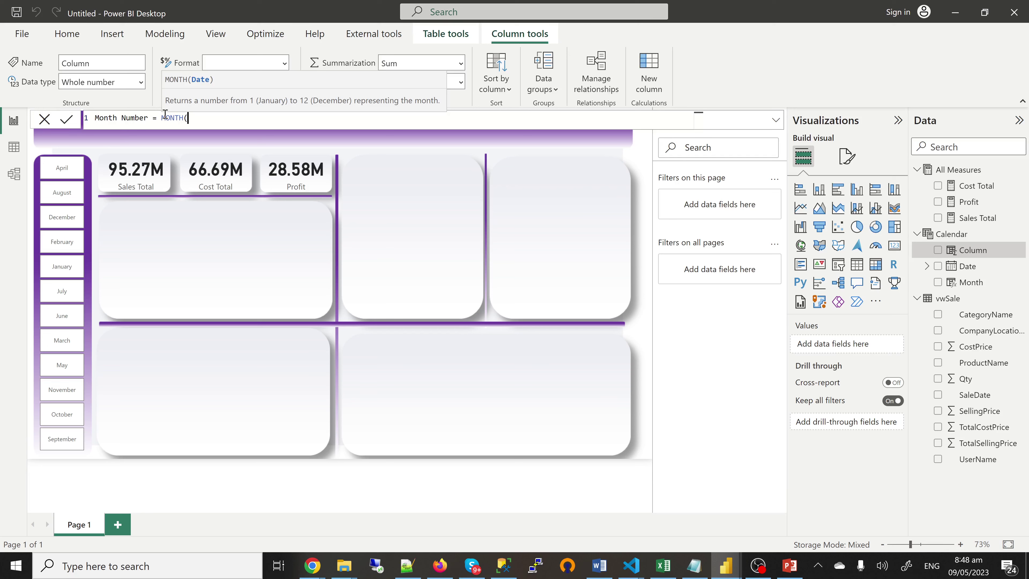
pyautogui.write('CALEN')
pyautogui.press('Down')
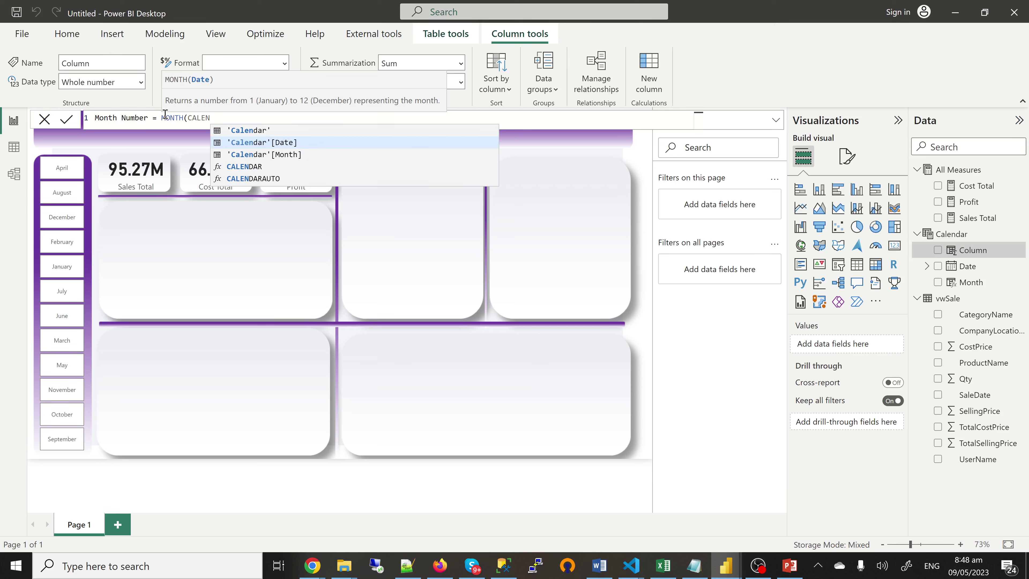
pyautogui.press('Tab')
pyautogui.write(')')
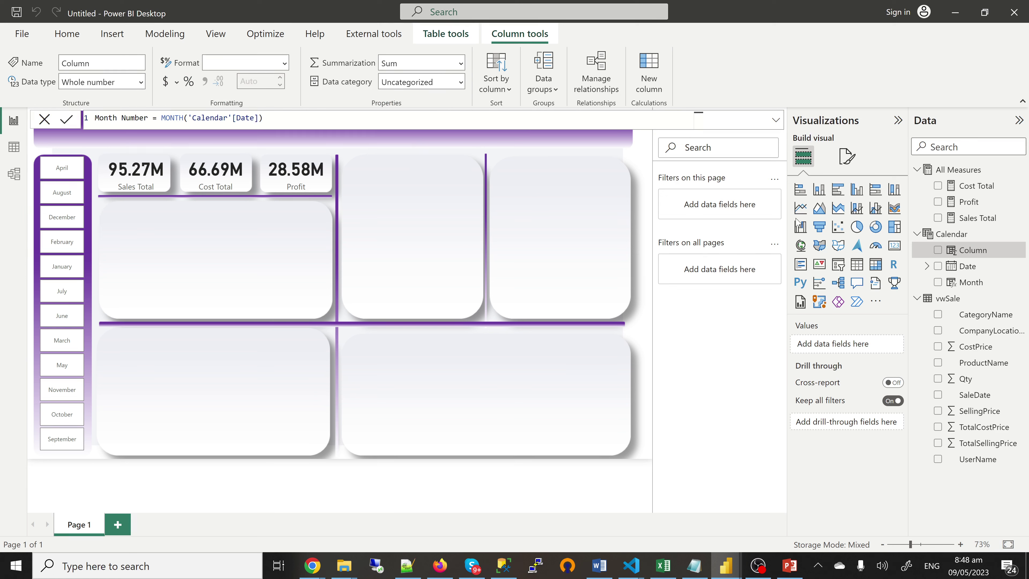
pyautogui.click(978, 251)
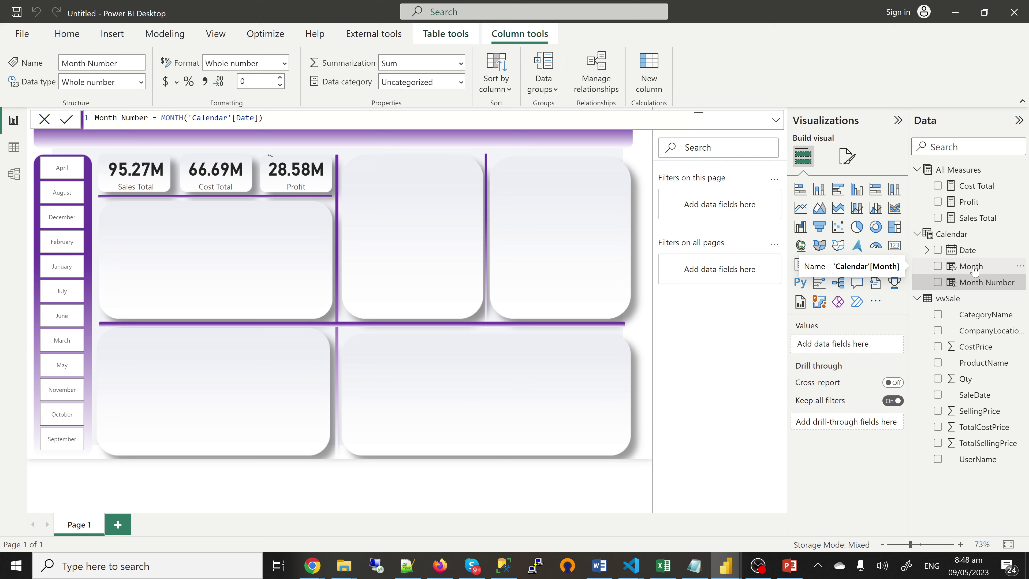
# Sort Calendar's Month column by Month Number
pyautogui.click(974, 269)
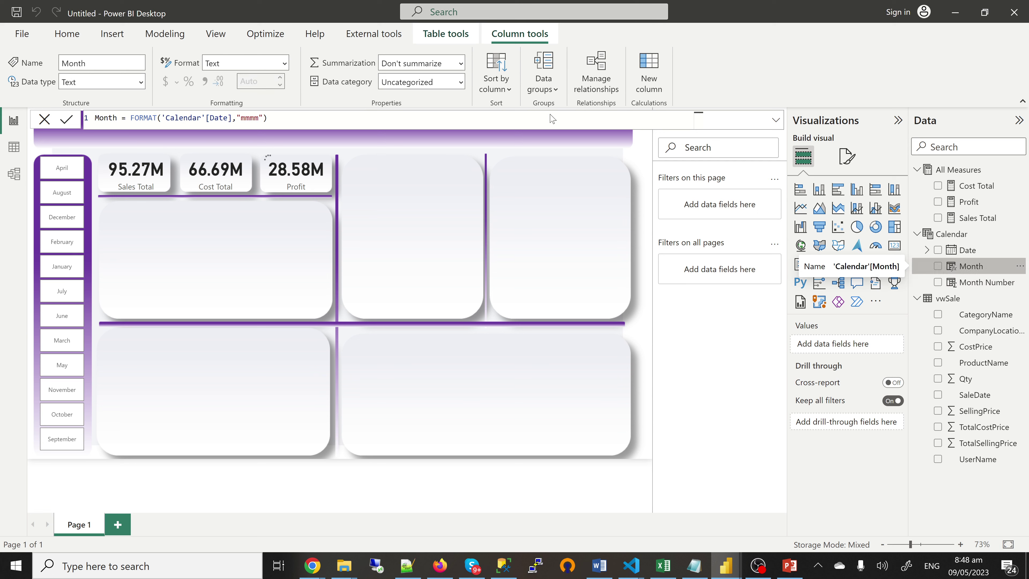
pyautogui.click(499, 89)
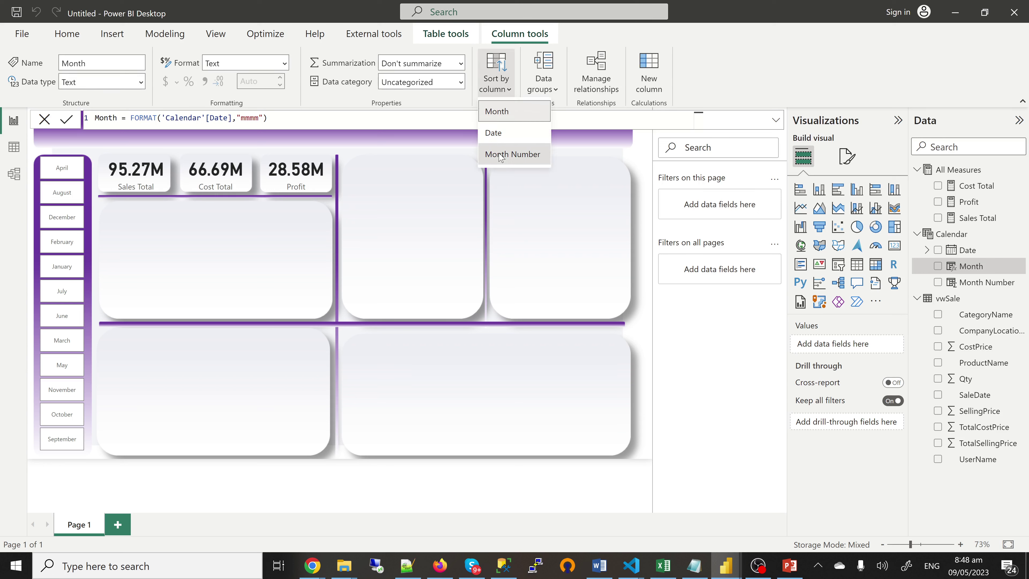
pyautogui.click(504, 155)
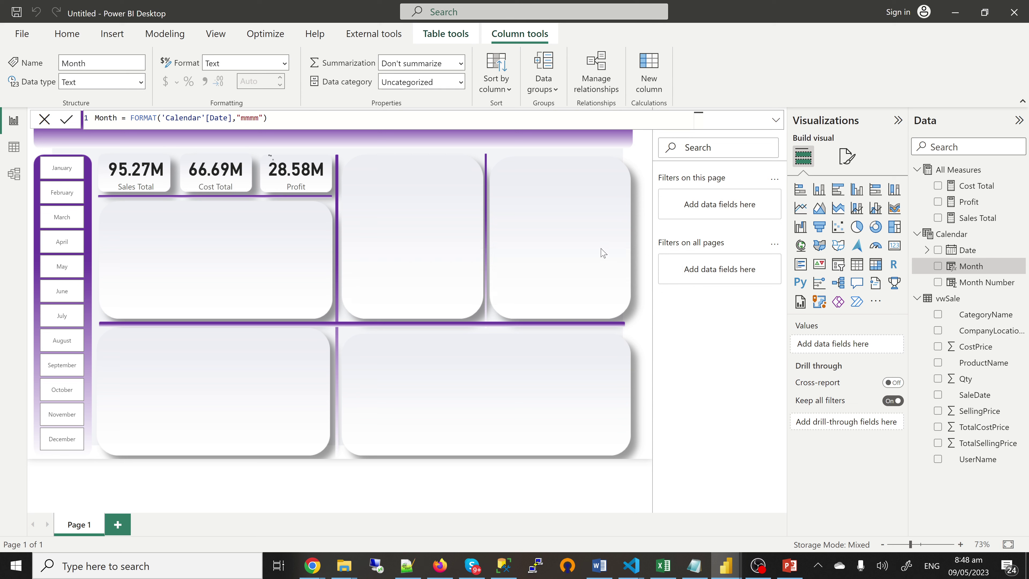
# Make the Month slicer's values bold and set their font color to dark purple
pyautogui.click(856, 160)
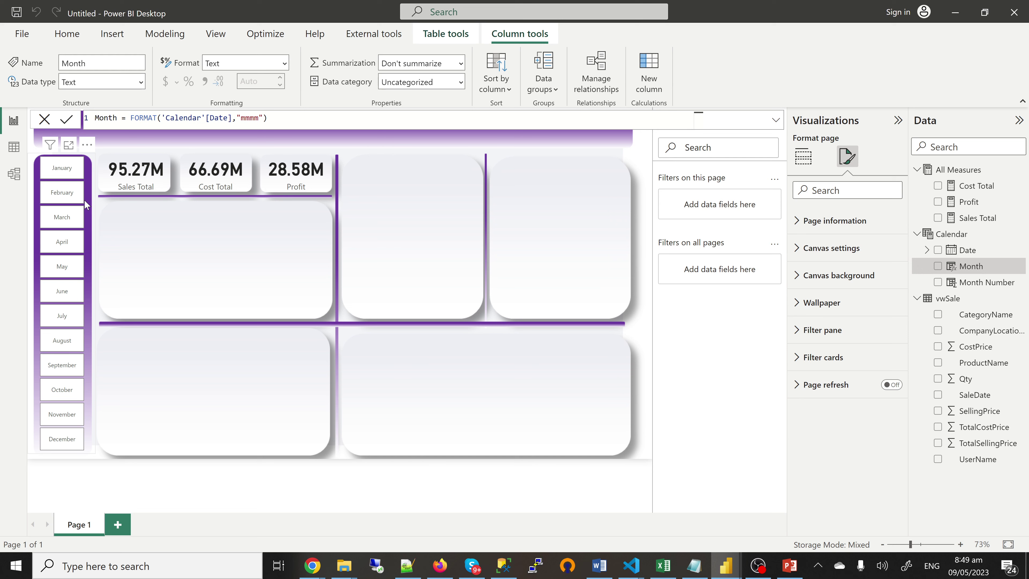
pyautogui.click(89, 215)
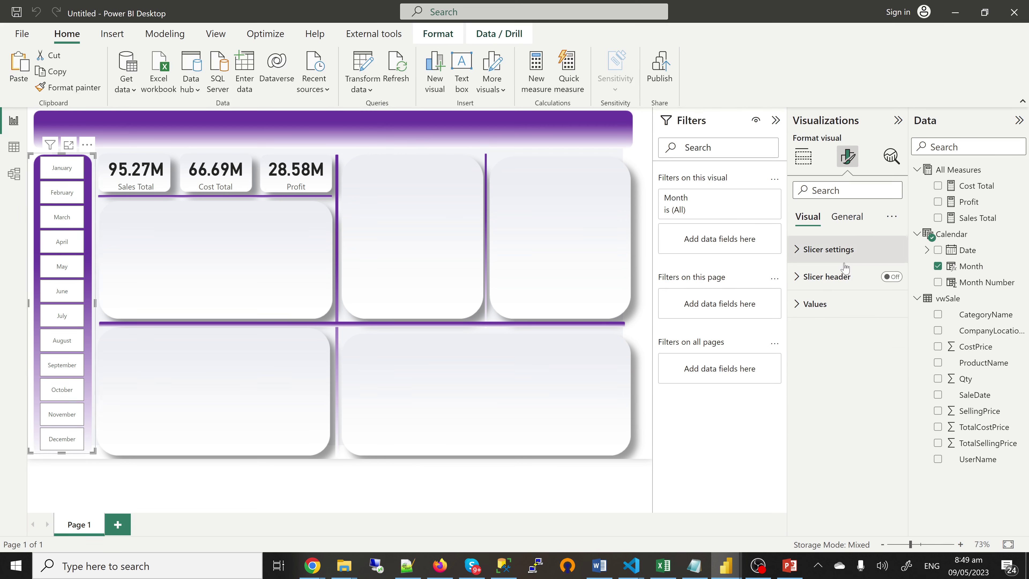
pyautogui.click(804, 307)
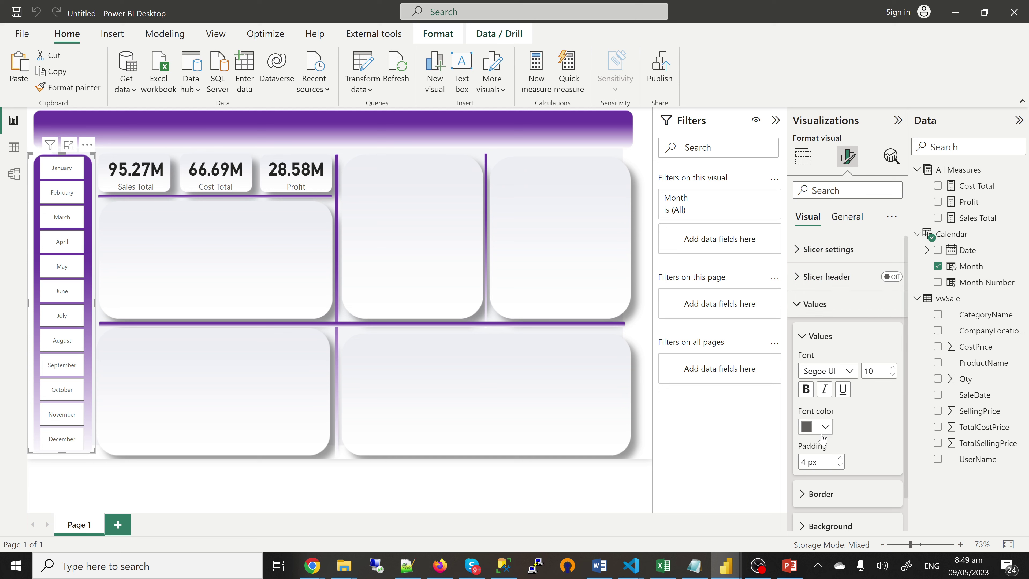
pyautogui.click(806, 390)
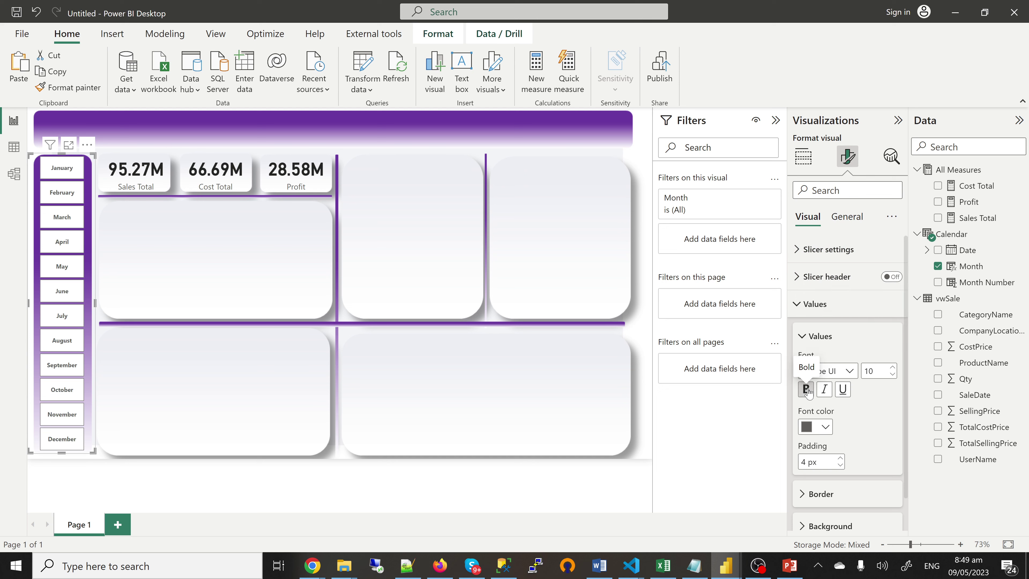
pyautogui.click(826, 432)
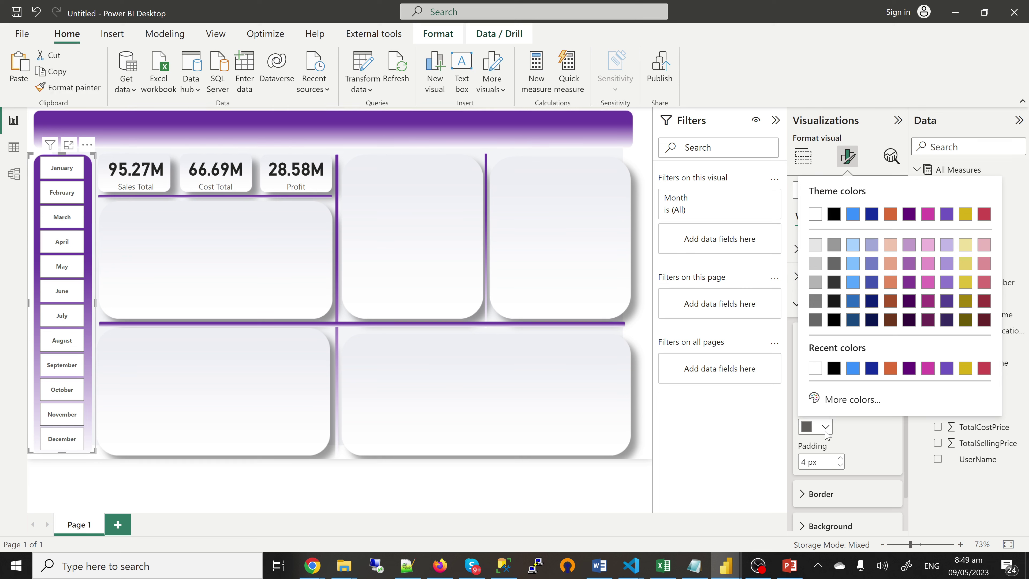
pyautogui.click(909, 368)
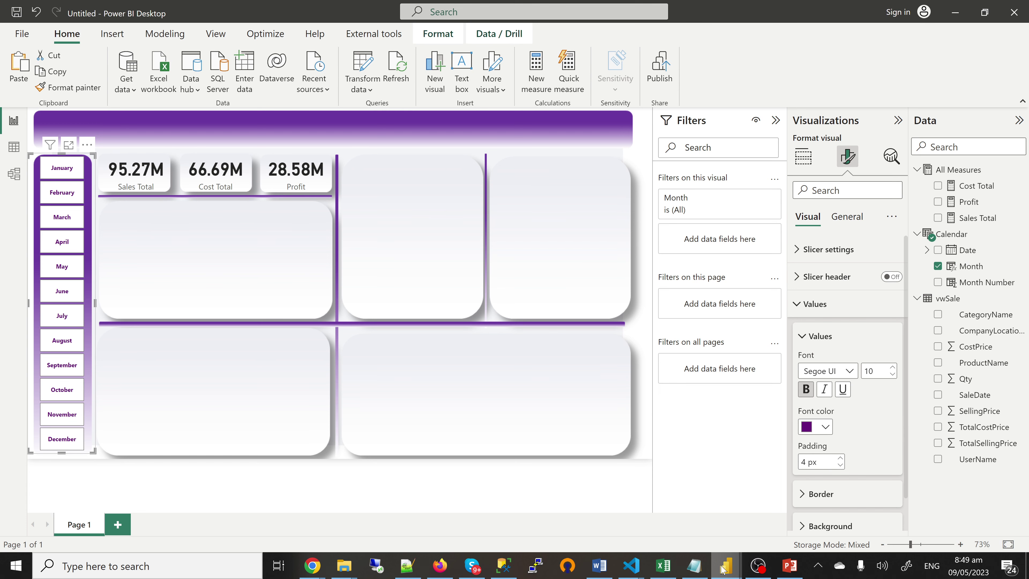
# Consult the finished dashboard in the jst trying report, return to the untitled report and deselect the Month slicer
pyautogui.moveTo(723, 568)
pyautogui.click(650, 520)
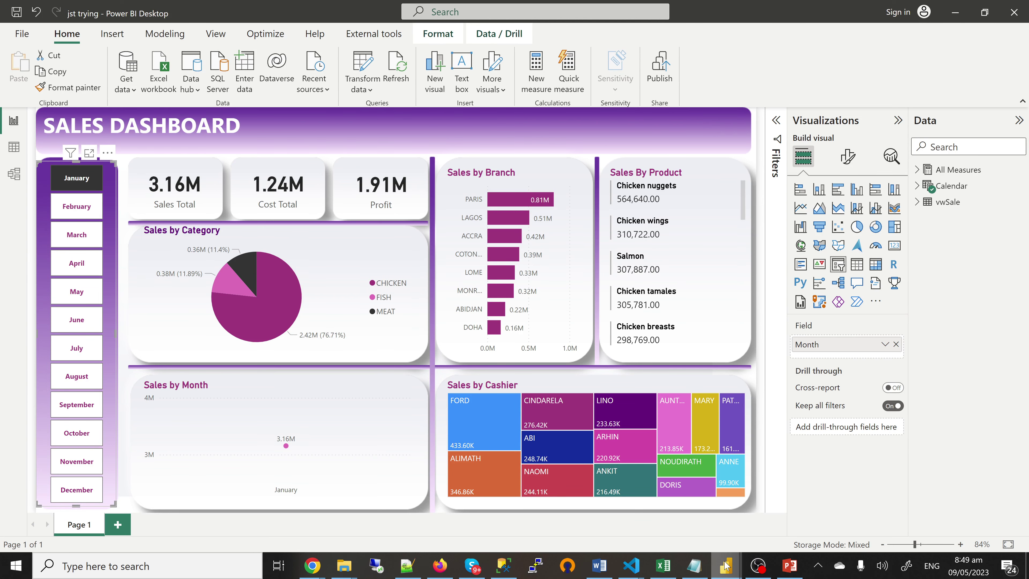
pyautogui.moveTo(726, 565)
pyautogui.click(801, 507)
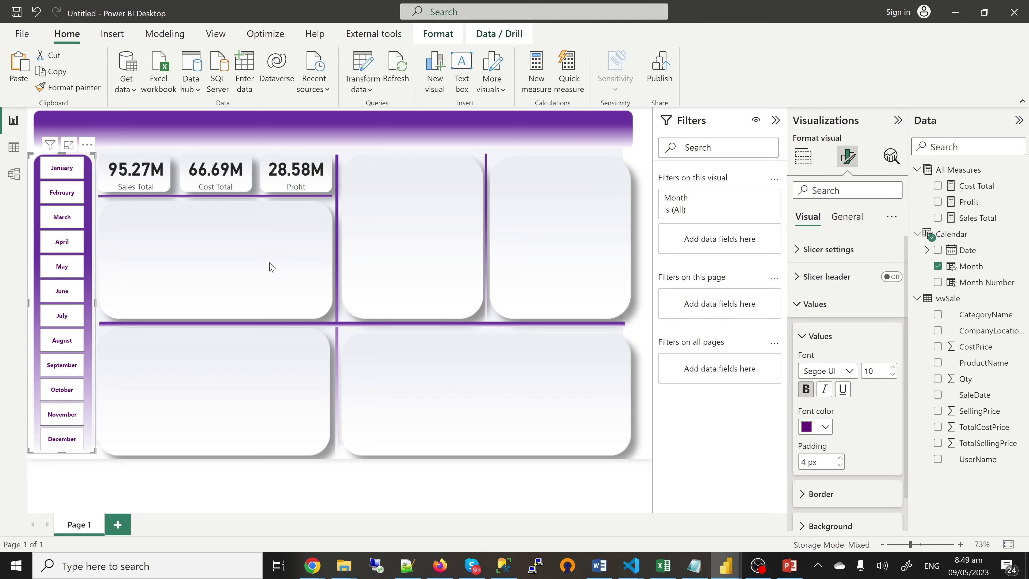
pyautogui.press('Escape')
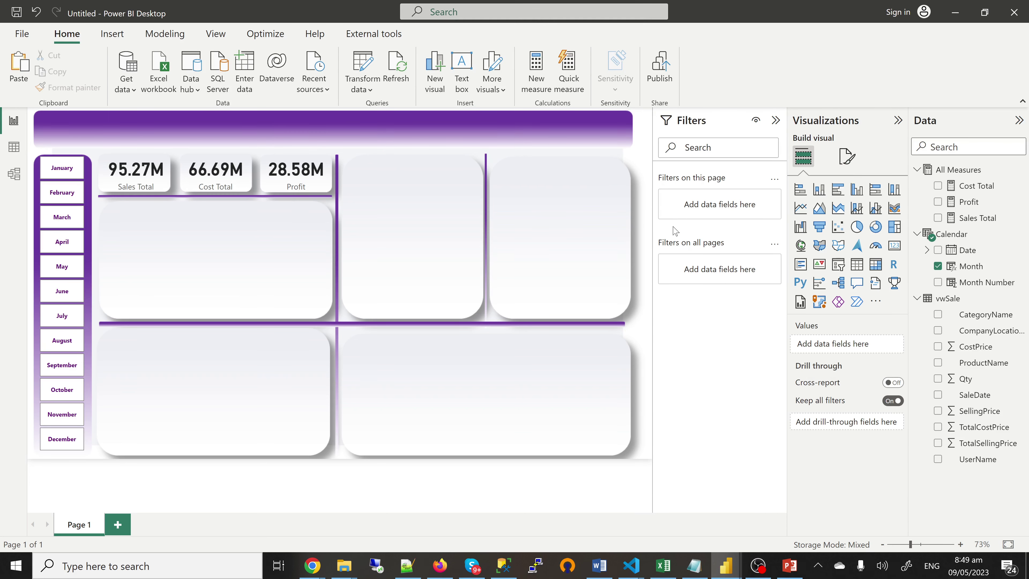
# Add a pie chart showing Sales Total by CategoryName and widen its frame on the report canvas
pyautogui.click(858, 230)
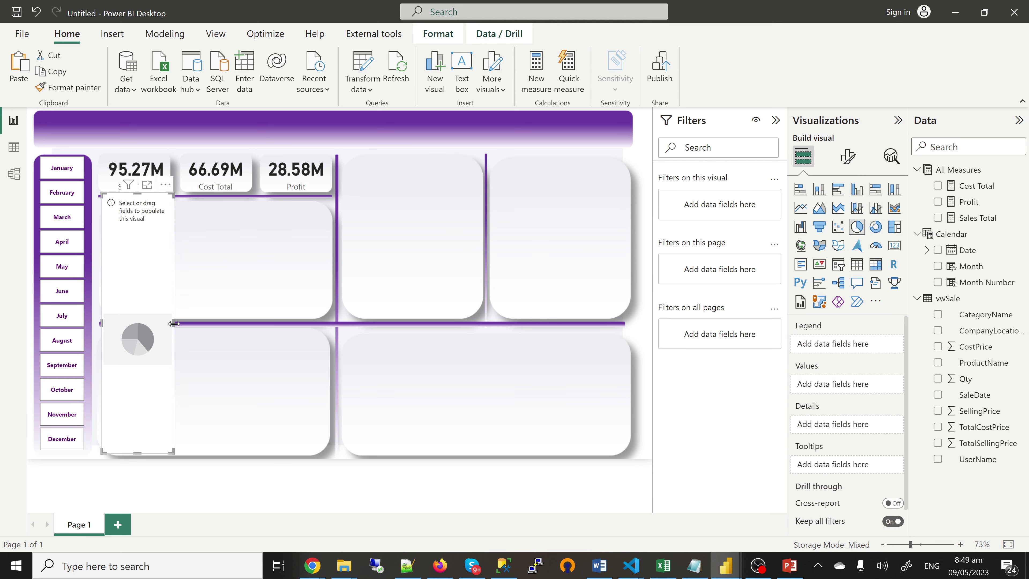
pyautogui.moveTo(172, 326); pyautogui.dragTo(290, 340)
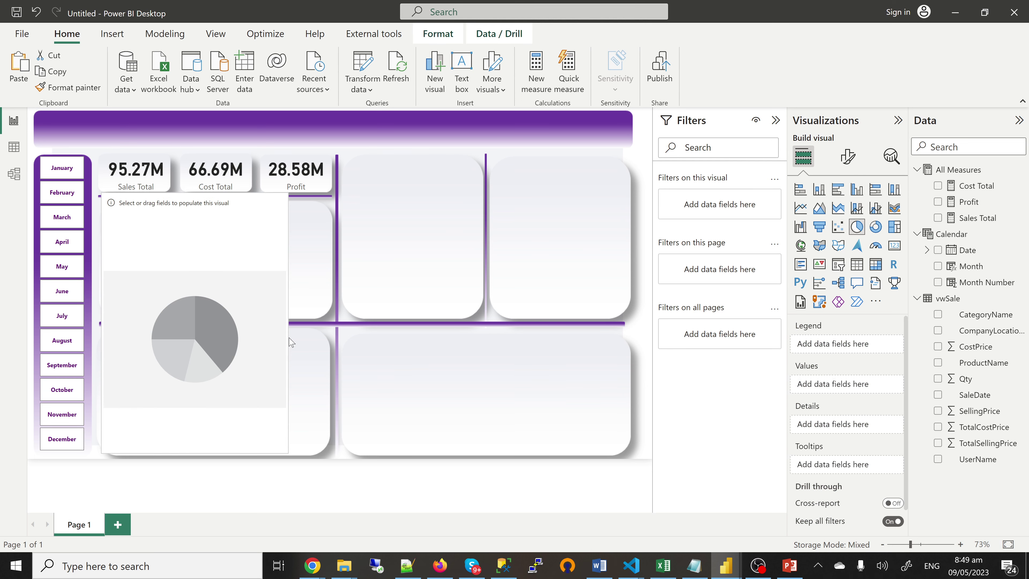
pyautogui.click(939, 220)
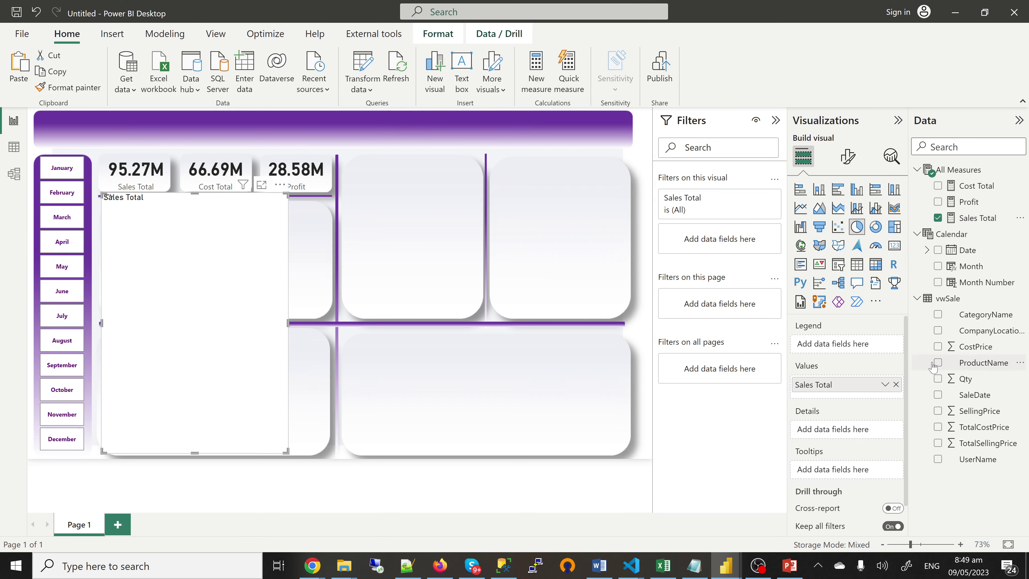
pyautogui.click(938, 315)
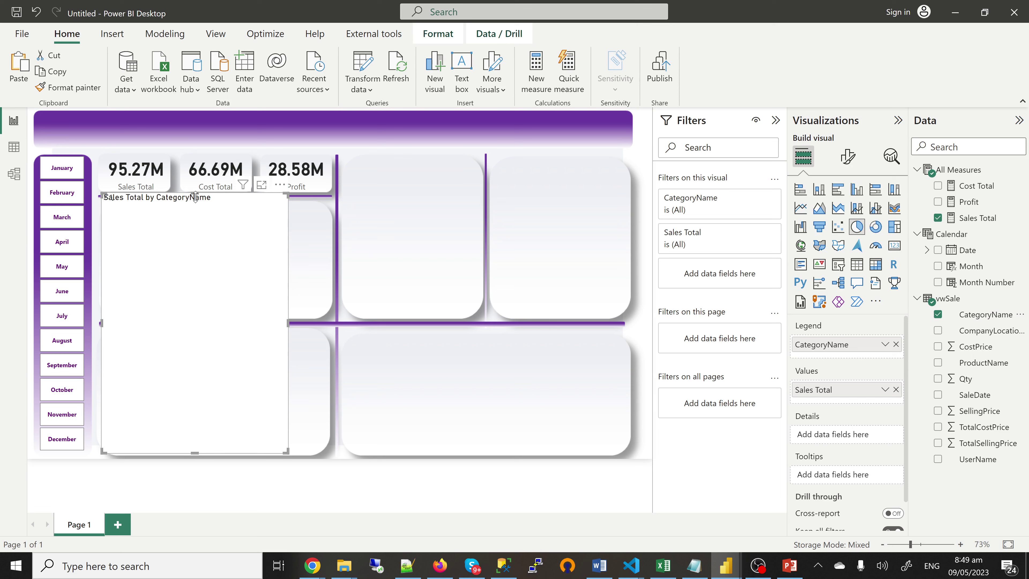
# Resize the pie chart and fit it inside the rounded panel directly below the Sales Total, Cost Total and Profit cards
pyautogui.moveTo(196, 197); pyautogui.dragTo(196, 260)
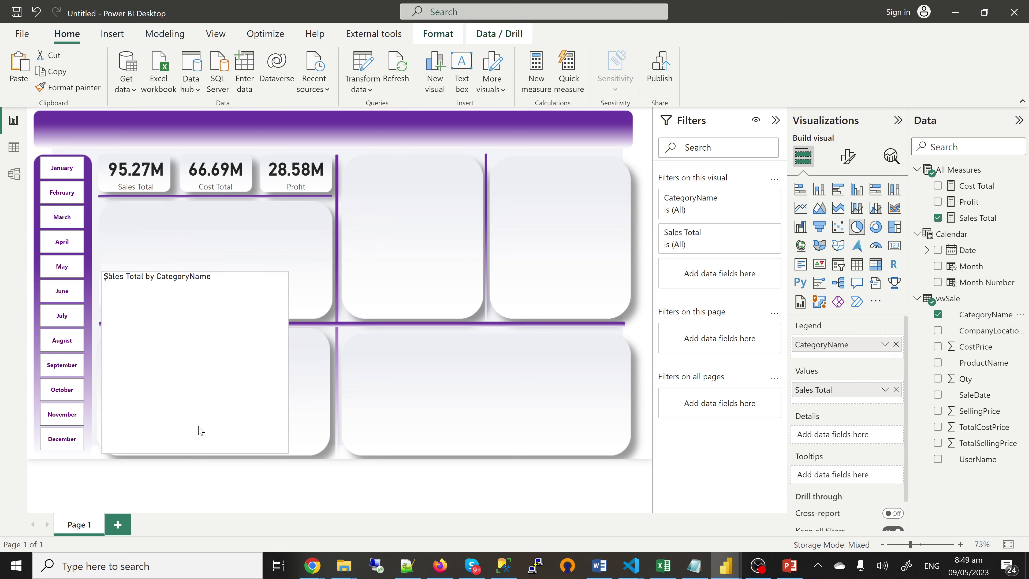
pyautogui.moveTo(193, 446); pyautogui.dragTo(197, 372)
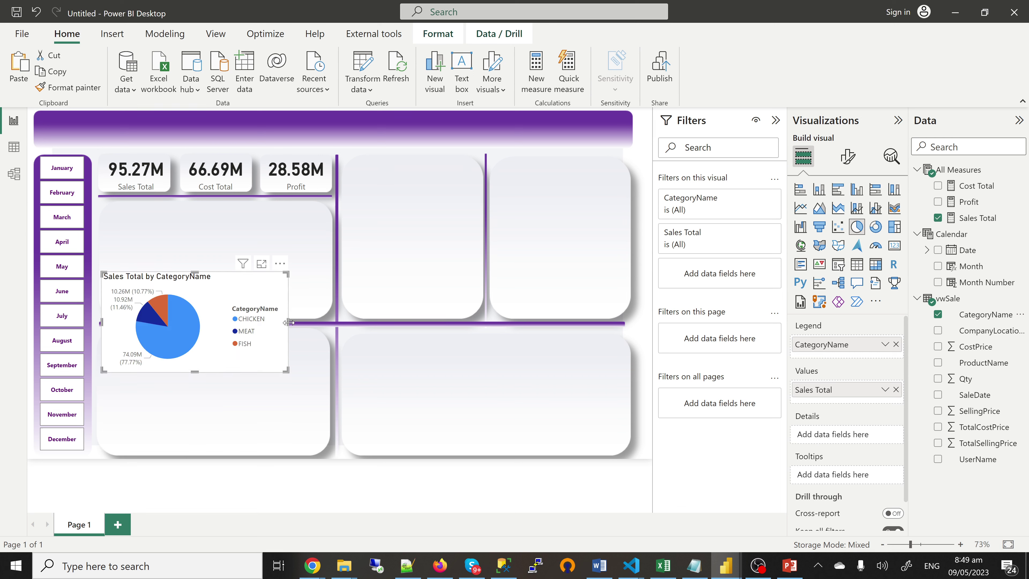
pyautogui.moveTo(289, 322); pyautogui.dragTo(326, 270)
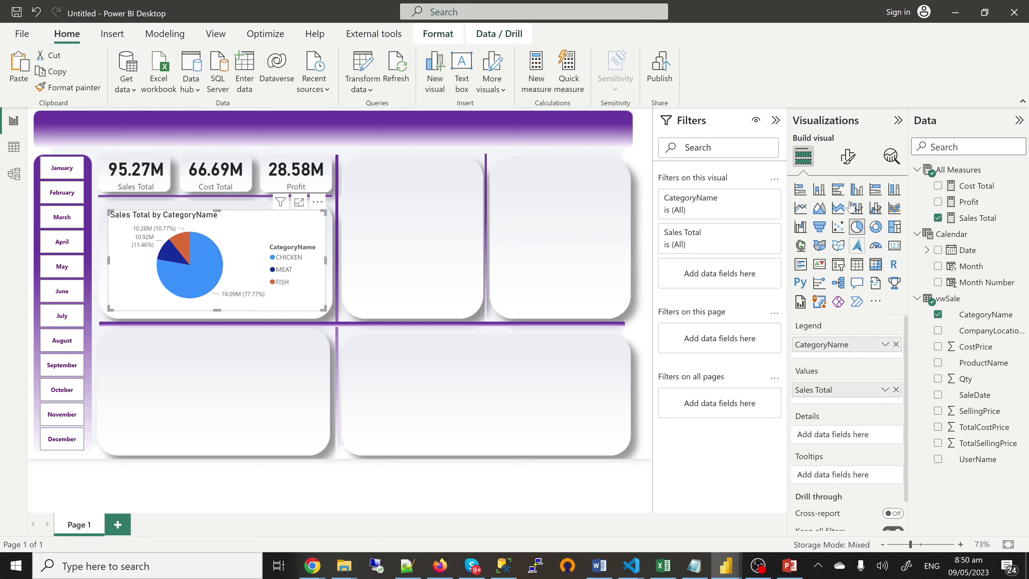
# Change the pie chart's title text to "Sales by Category"
pyautogui.click(848, 159)
pyautogui.click(848, 217)
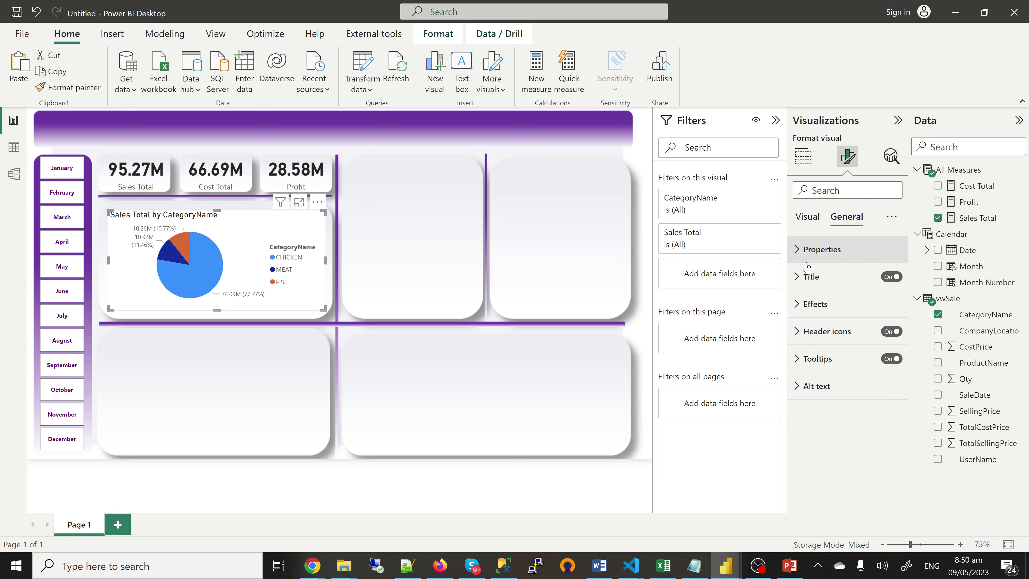
pyautogui.click(801, 279)
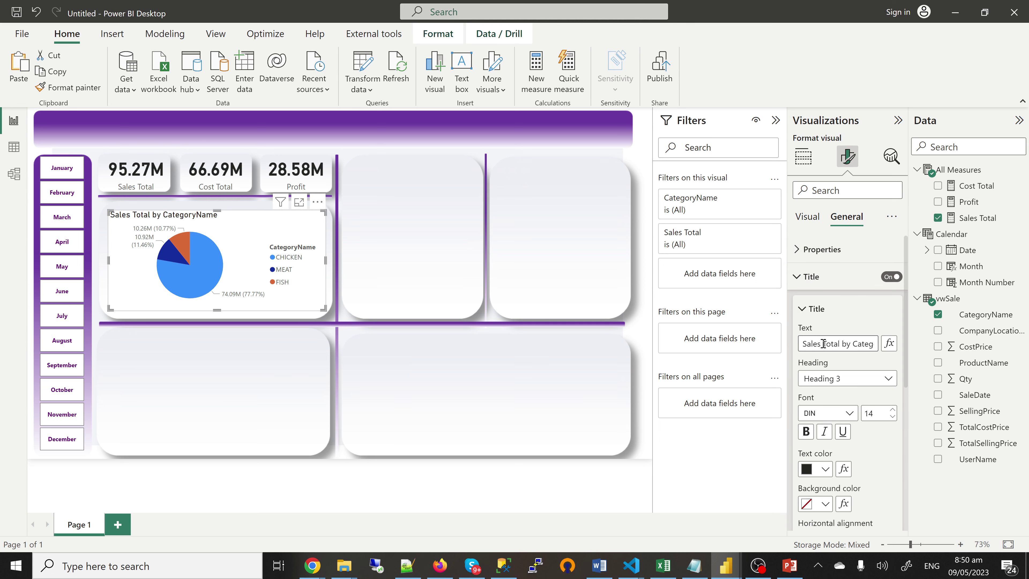
pyautogui.moveTo(824, 344); pyautogui.dragTo(839, 402)
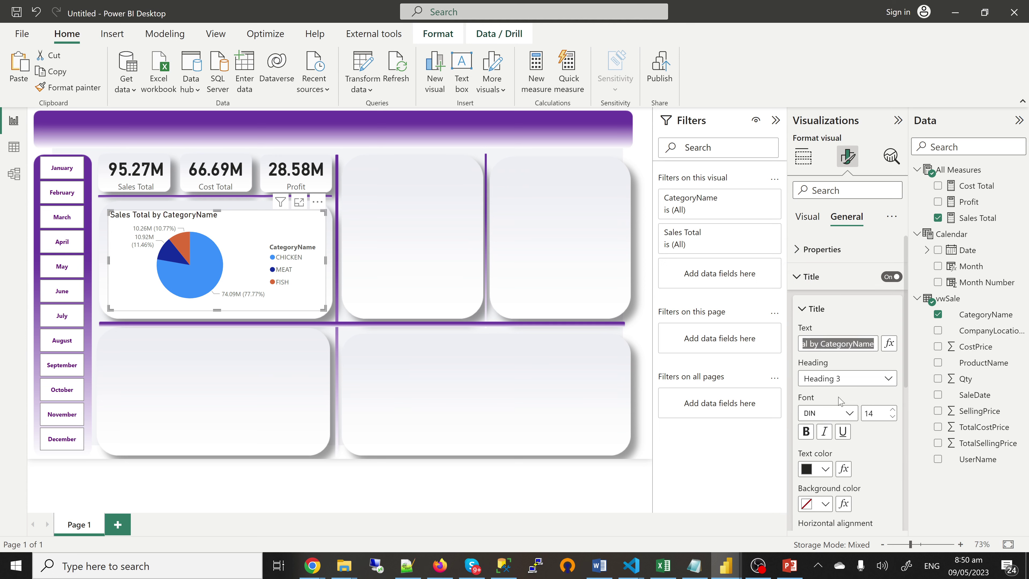
pyautogui.write('BY')
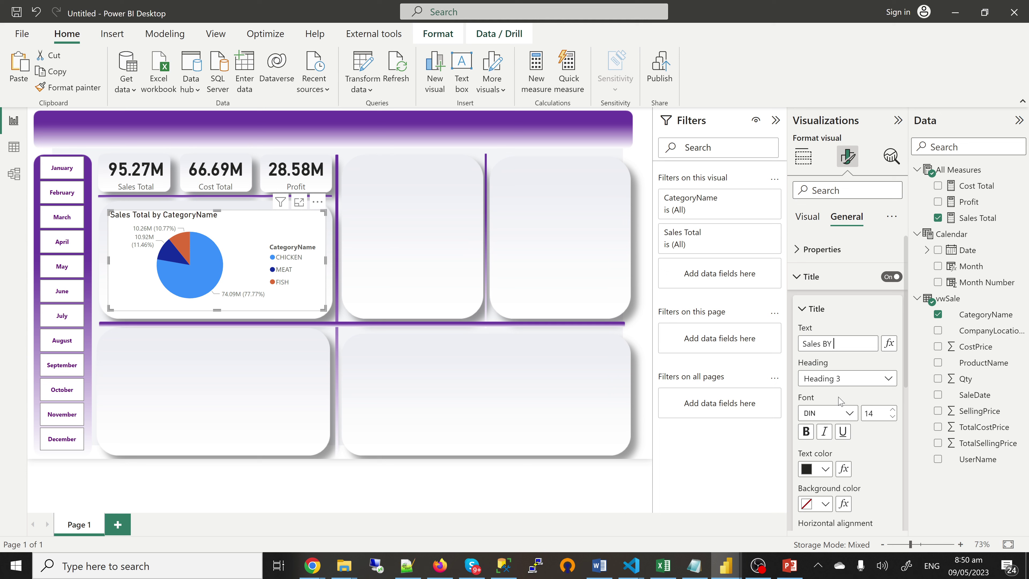
pyautogui.press('BackSpace')
pyautogui.press('BackSpace')
pyautogui.press('BackSpace')
pyautogui.write('by Category')
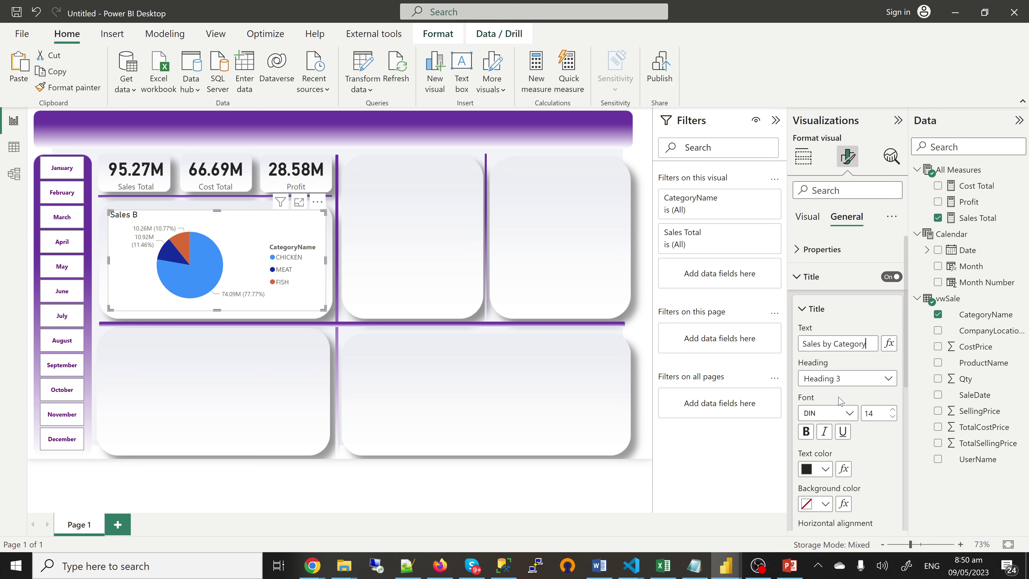
pyautogui.click(811, 280)
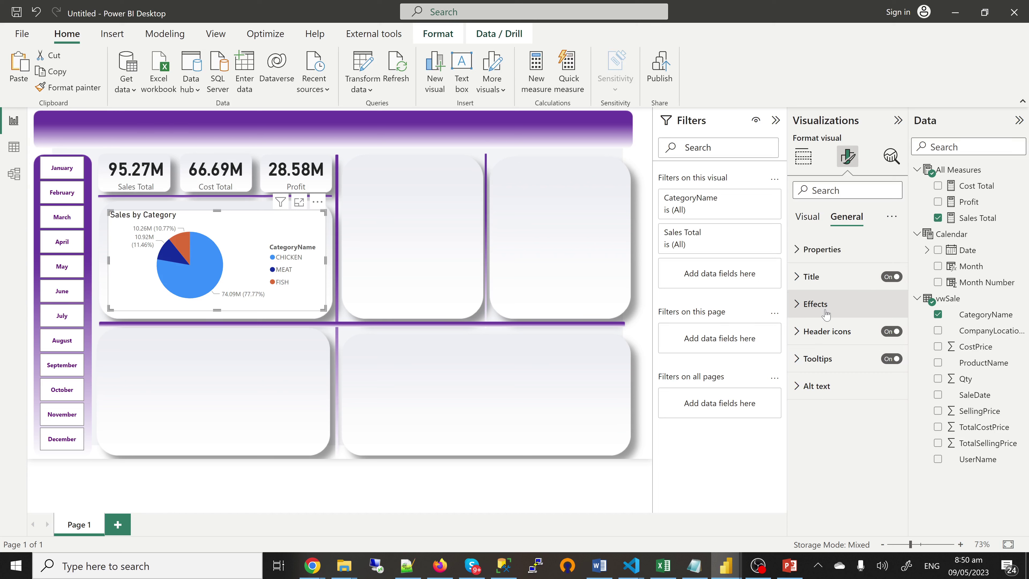
# Turn off the title of the pie chart's legend
pyautogui.click(812, 222)
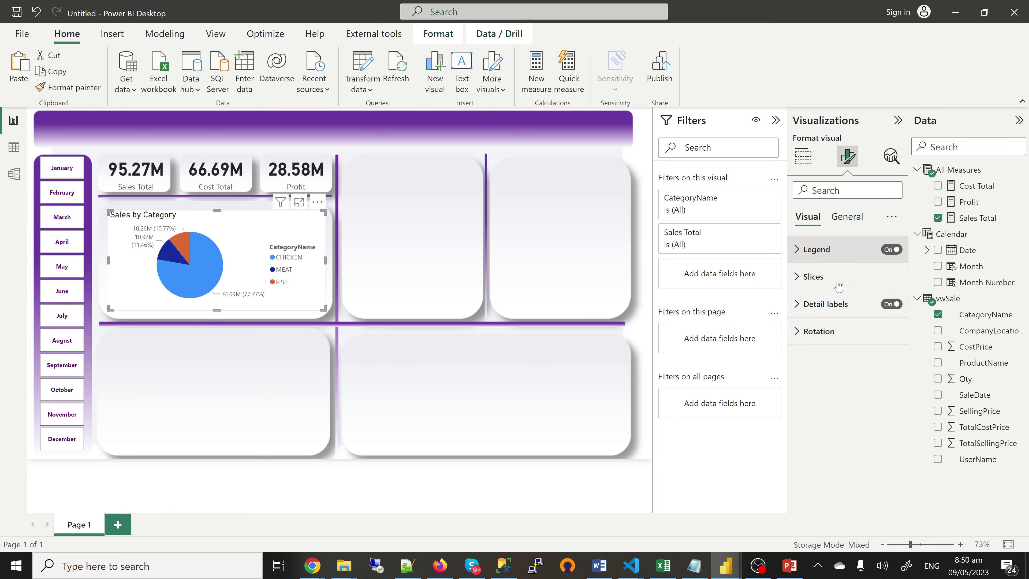
pyautogui.click(799, 305)
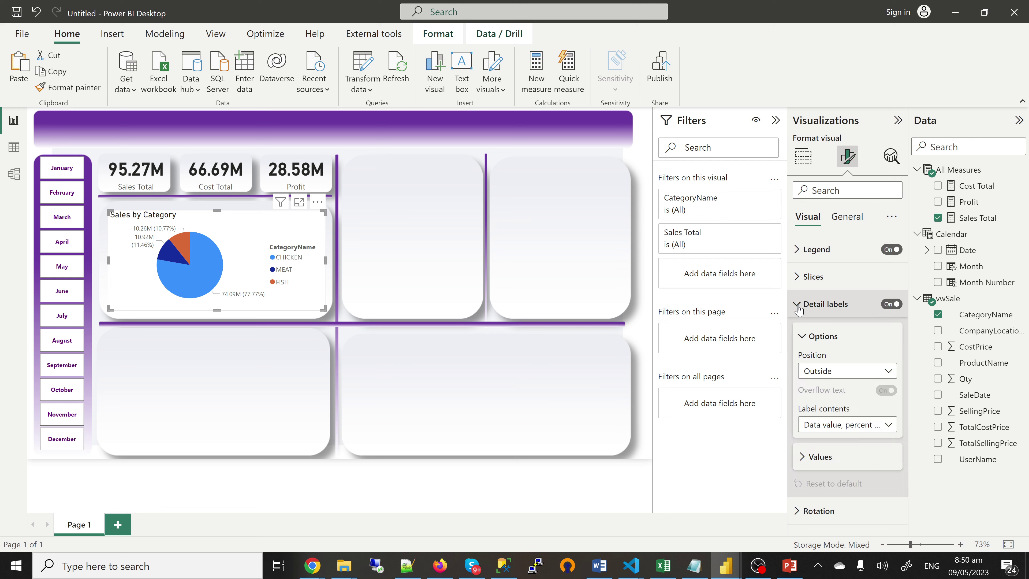
pyautogui.click(797, 305)
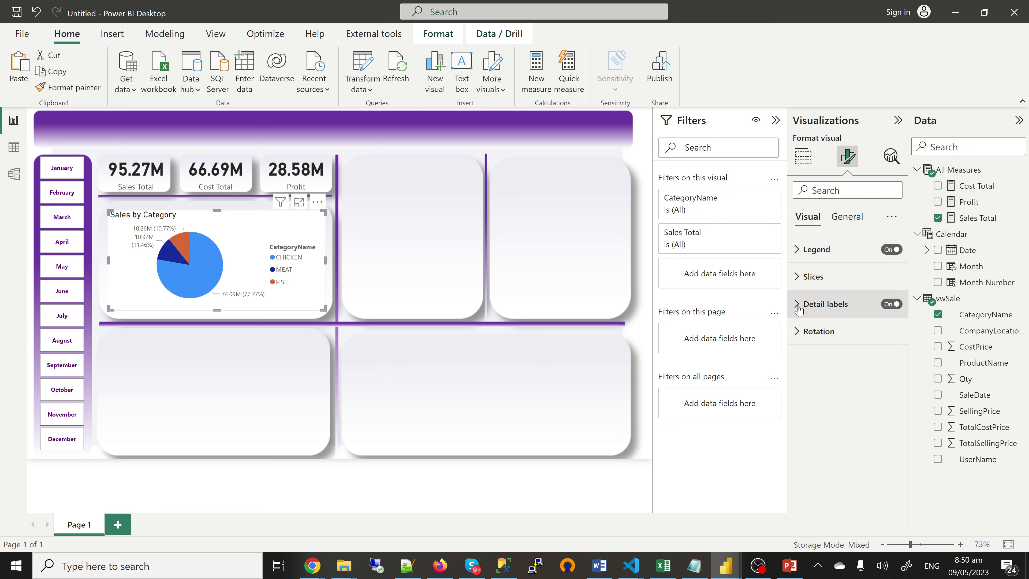
pyautogui.click(797, 251)
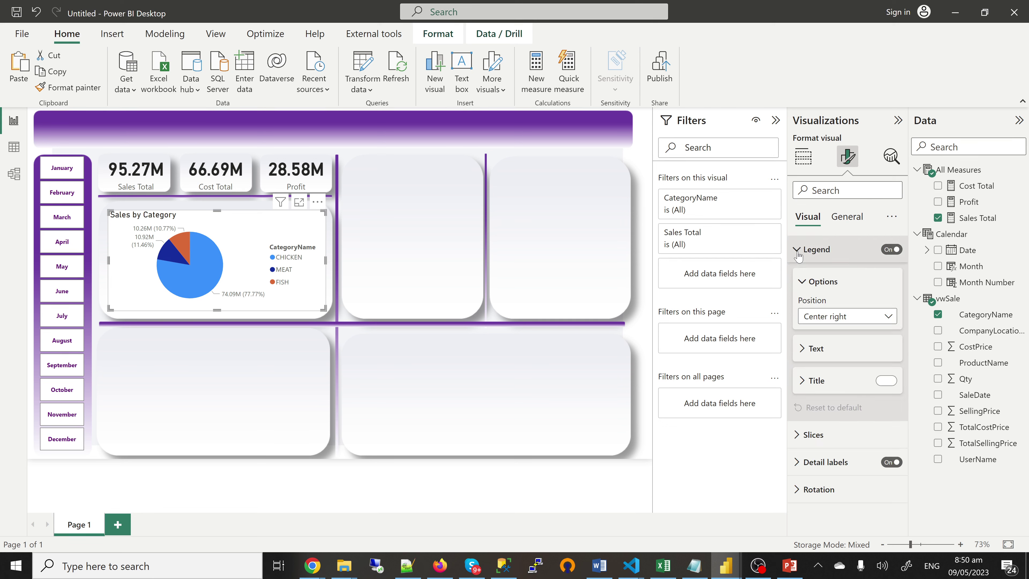
pyautogui.click(881, 383)
pyautogui.click(882, 382)
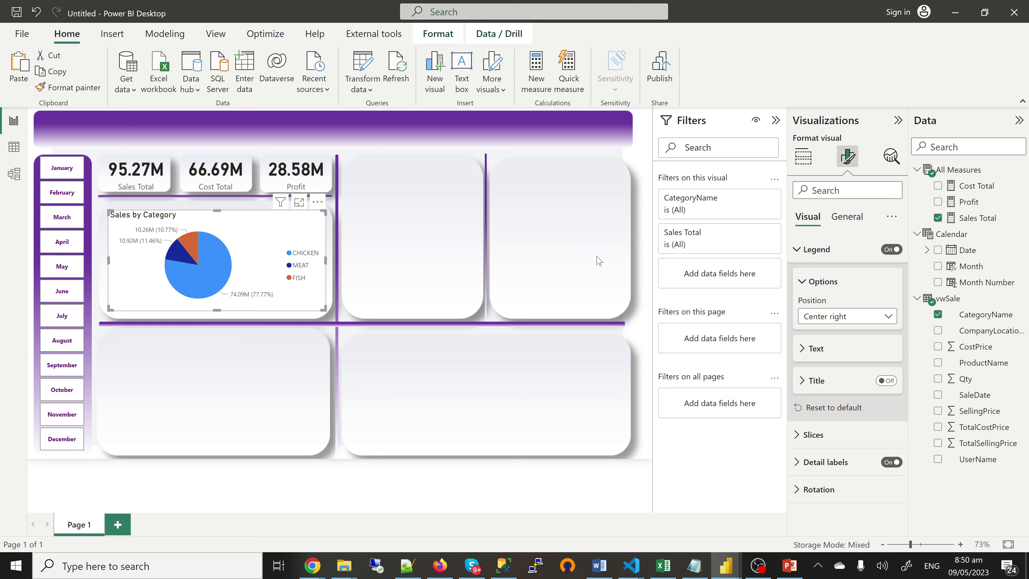
pyautogui.click(804, 256)
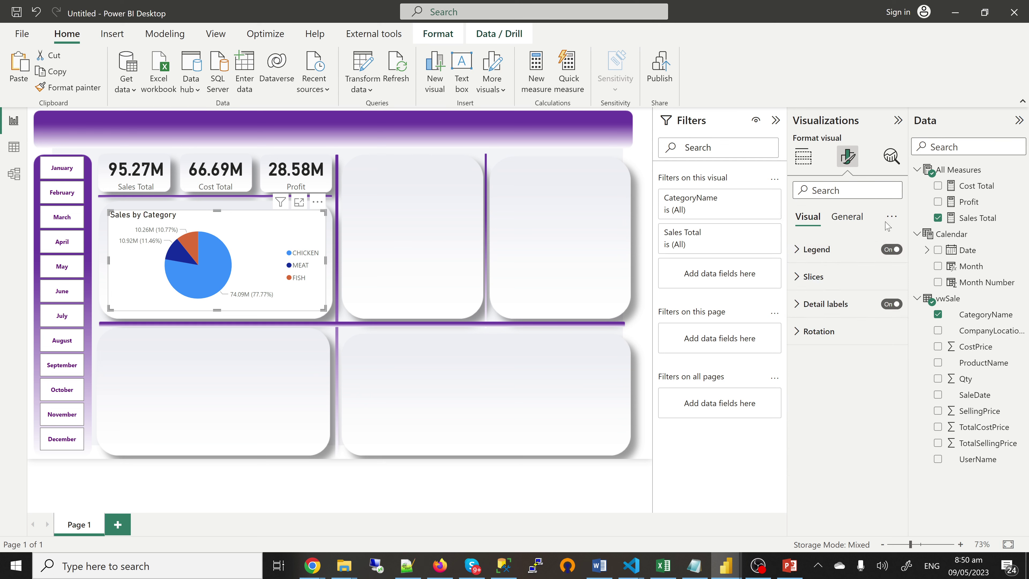
# Make the pie chart's title bold and set its text color to the recently used dark purple
pyautogui.press('Right')
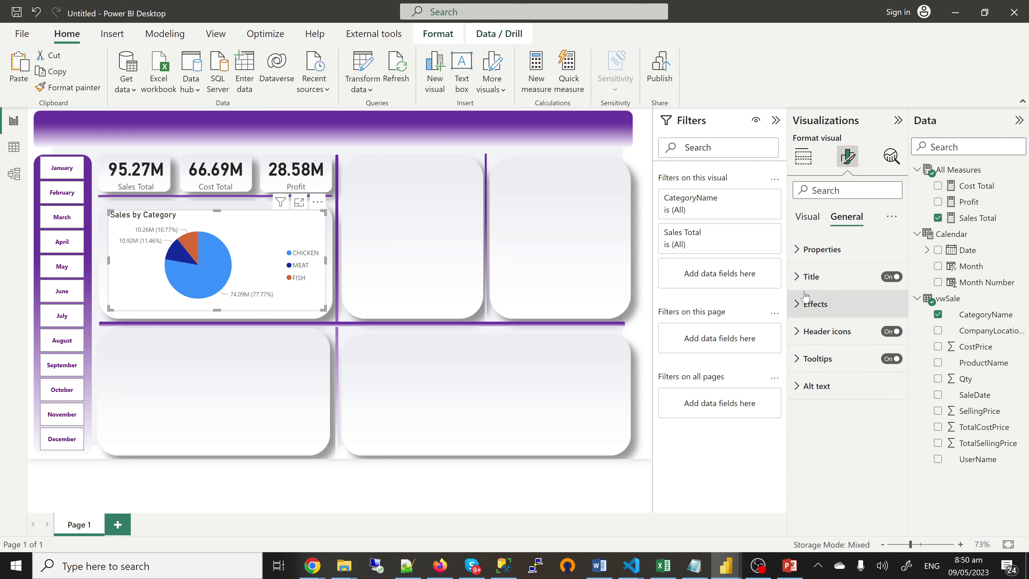
pyautogui.click(799, 280)
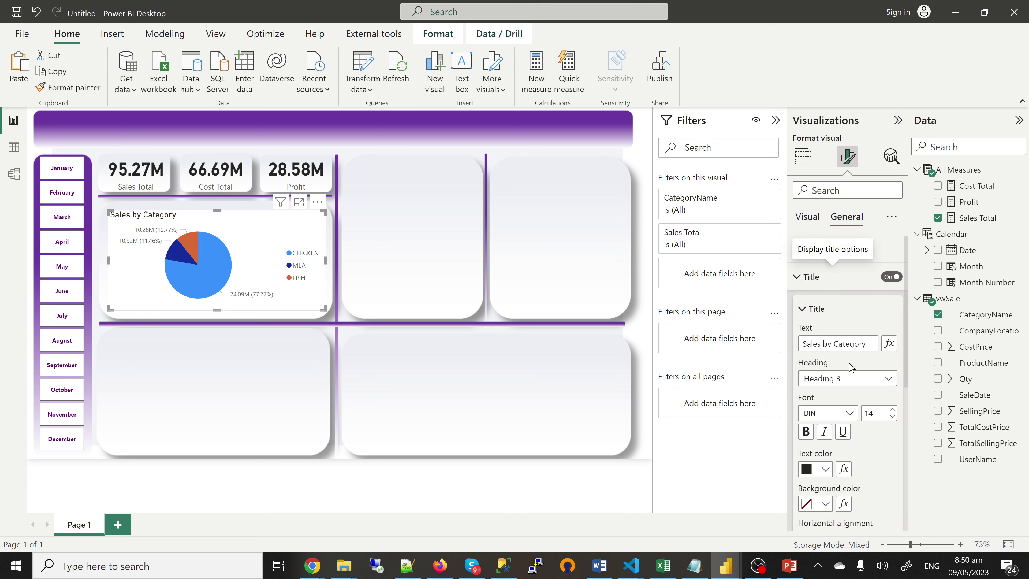
pyautogui.click(807, 432)
pyautogui.click(826, 469)
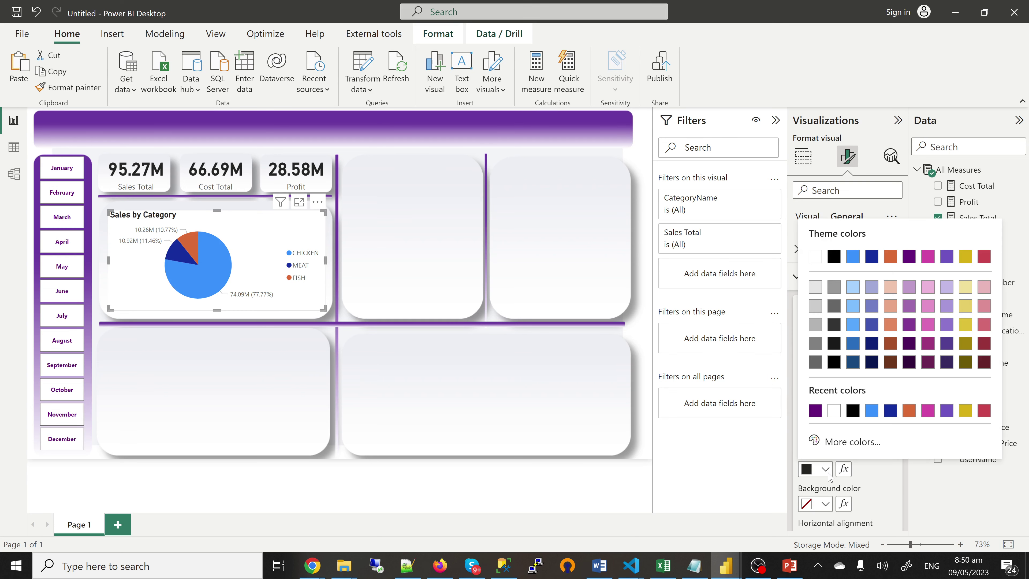
pyautogui.click(815, 411)
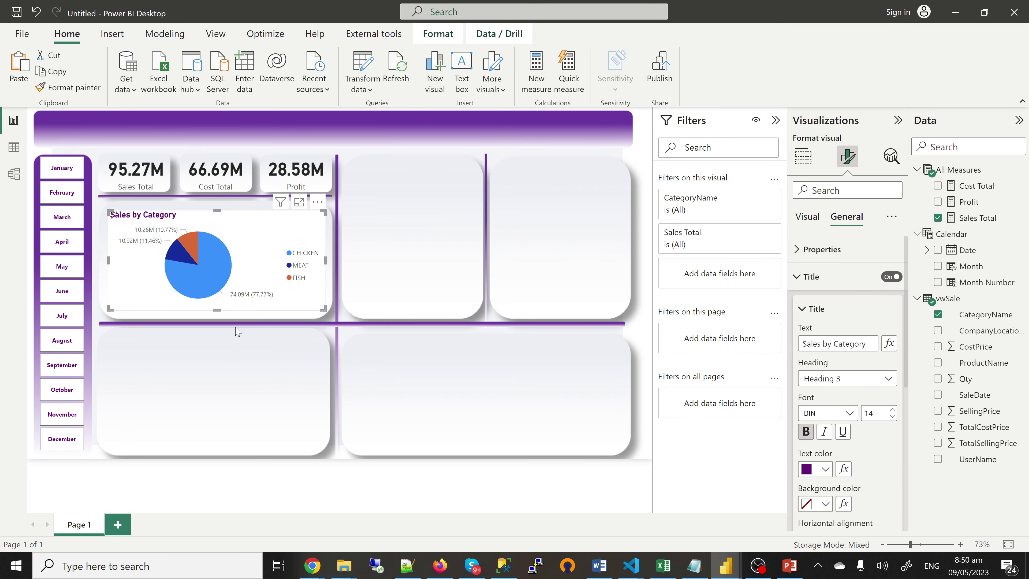
pyautogui.click(805, 282)
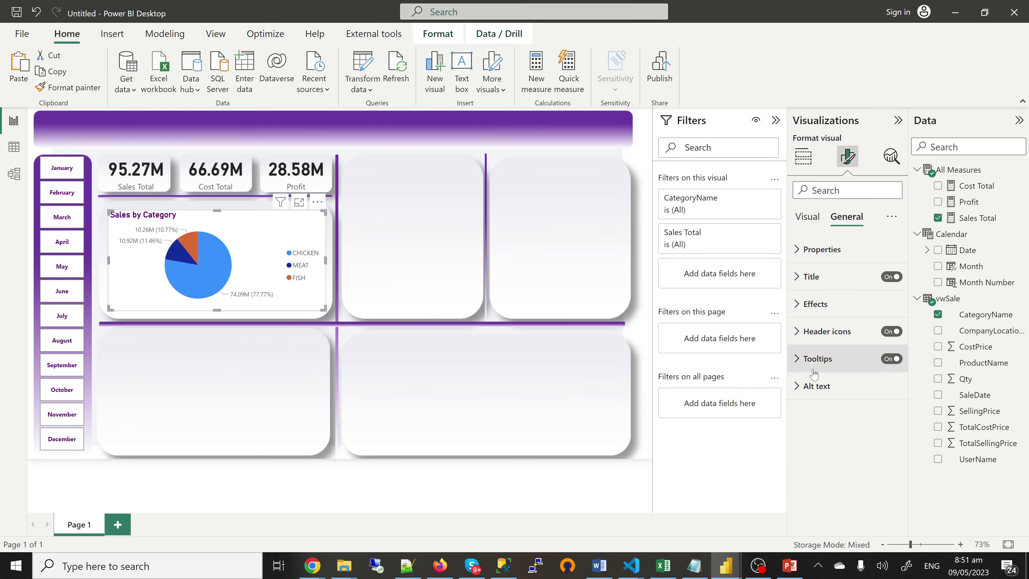
# Compare with the finished dashboard in the "jst trying" report, and turn off the pie chart's background in the untitled report
pyautogui.click(809, 218)
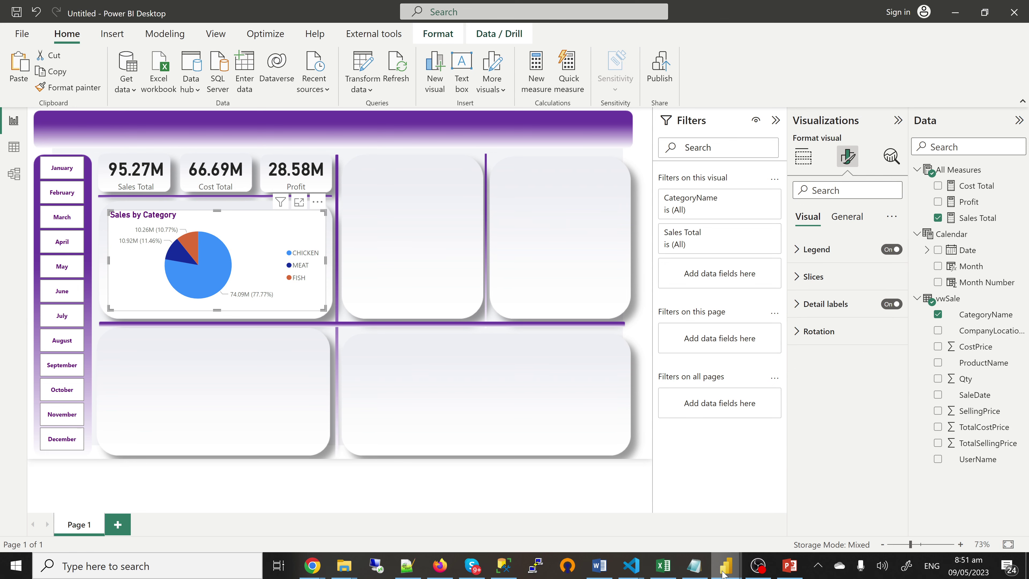
pyautogui.moveTo(726, 565)
pyautogui.click(680, 539)
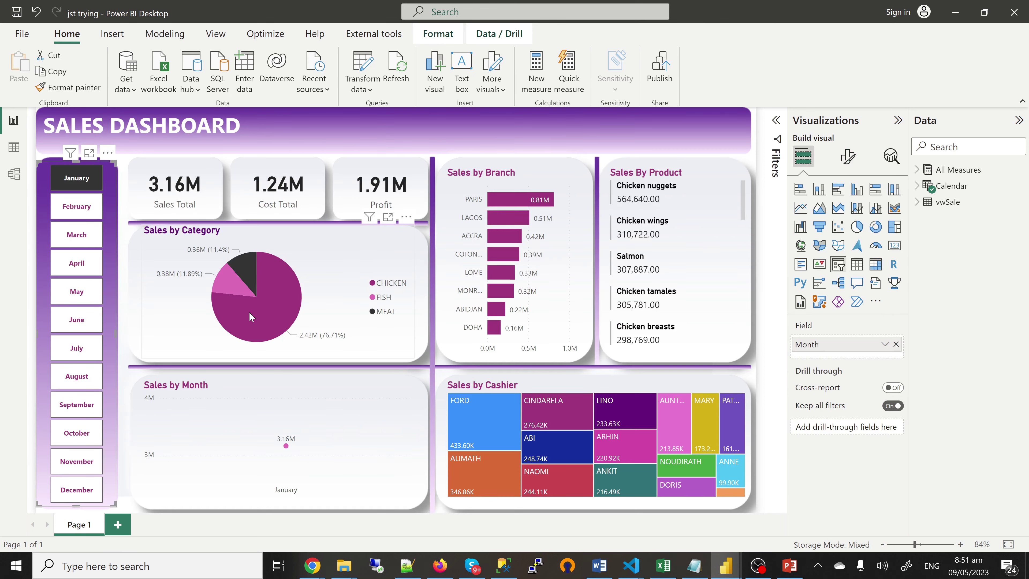
pyautogui.moveTo(725, 565)
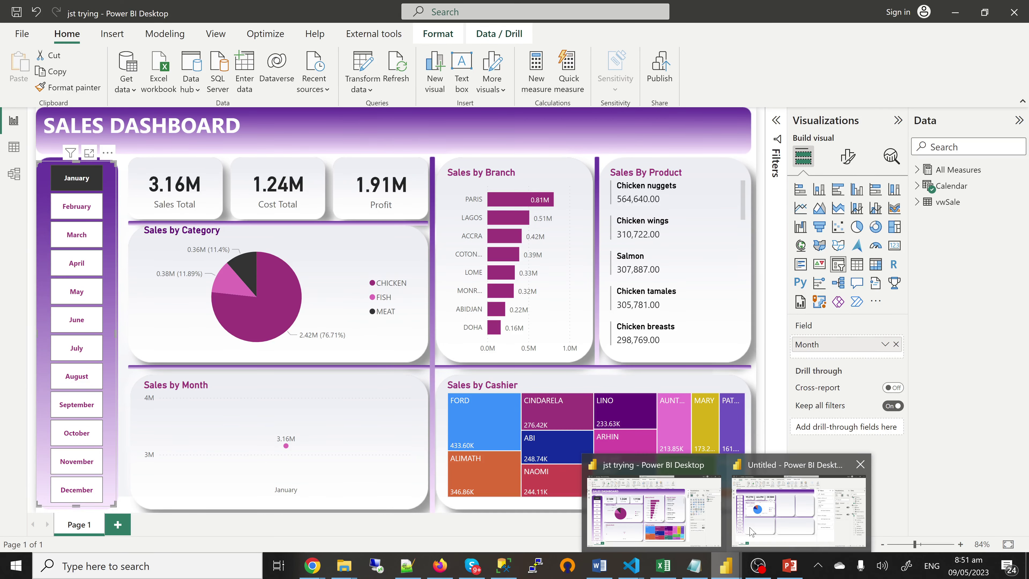
pyautogui.click(772, 511)
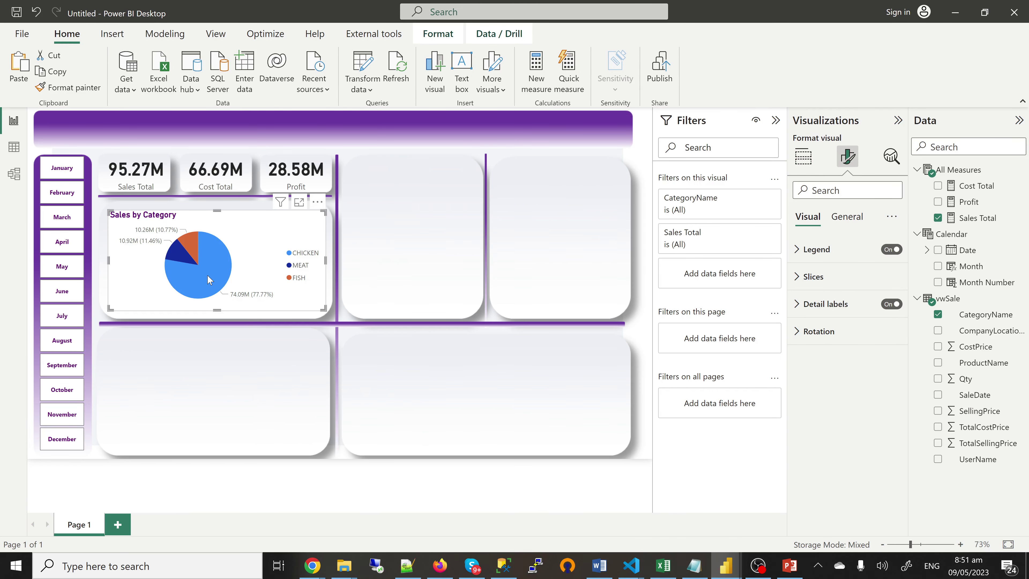
pyautogui.click(851, 223)
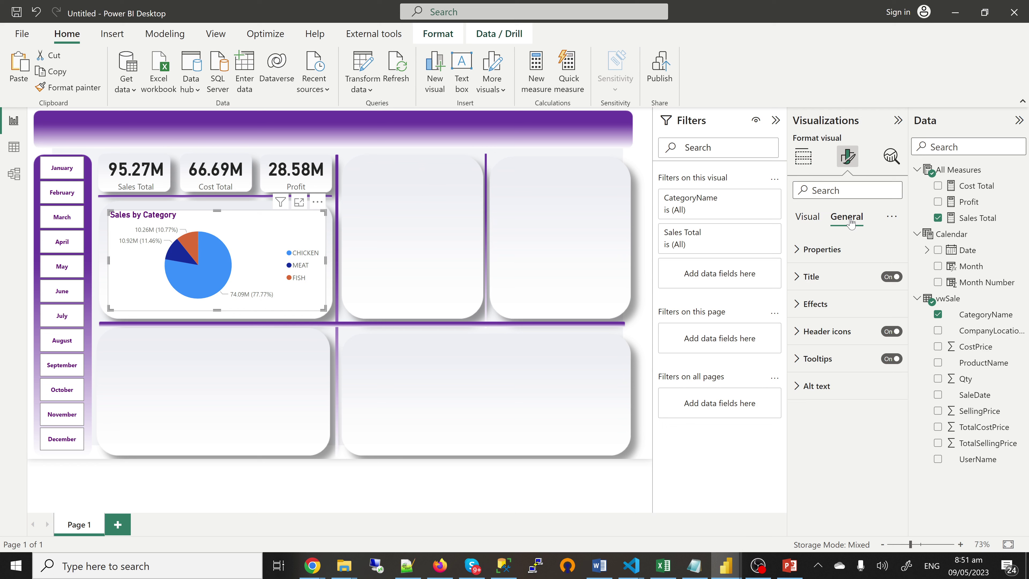
pyautogui.click(806, 304)
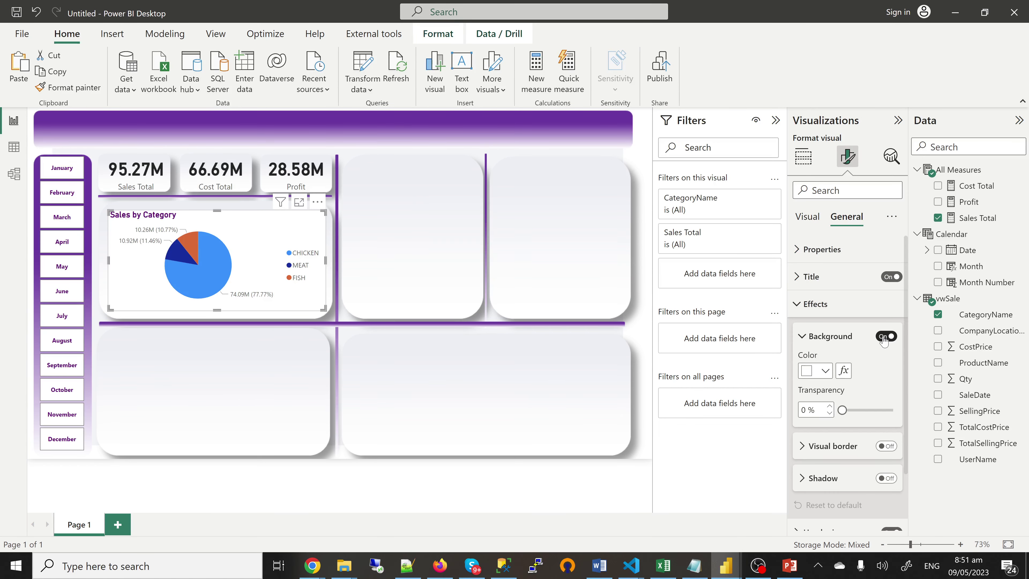
pyautogui.click(884, 337)
pyautogui.click(884, 341)
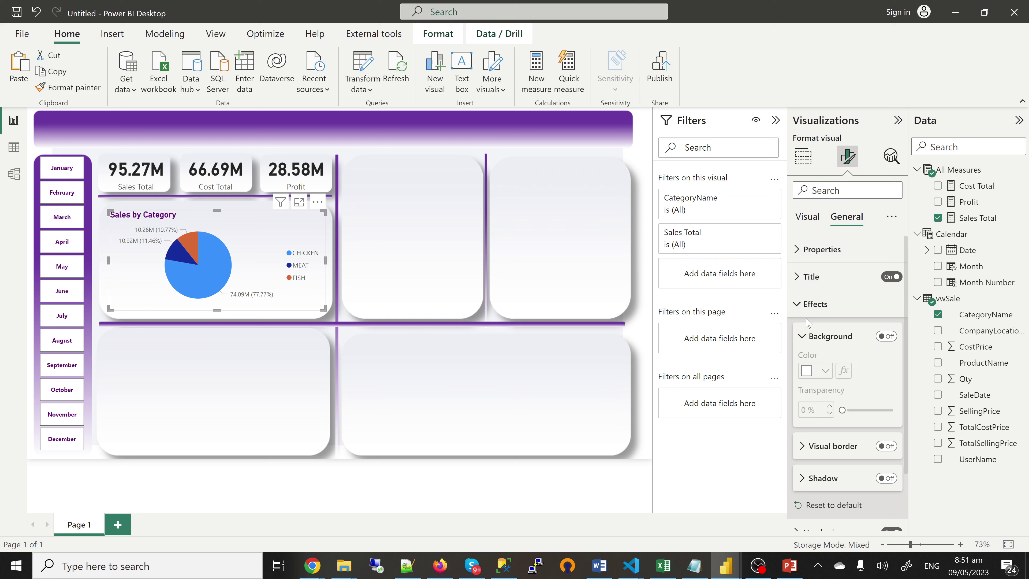
pyautogui.click(801, 308)
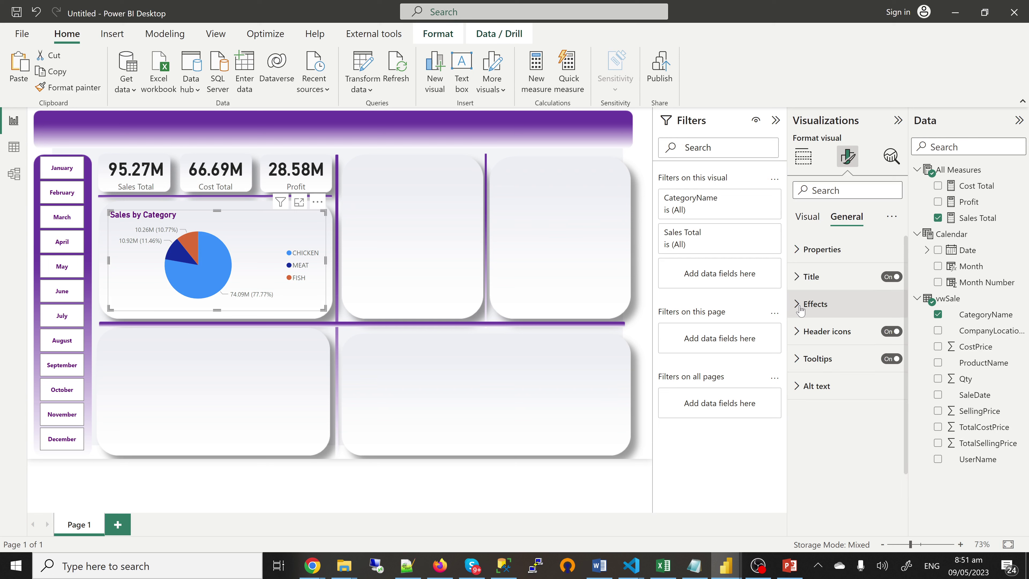
# Set the CHICKEN slice of the pie chart to a medium purple theme color
pyautogui.click(807, 222)
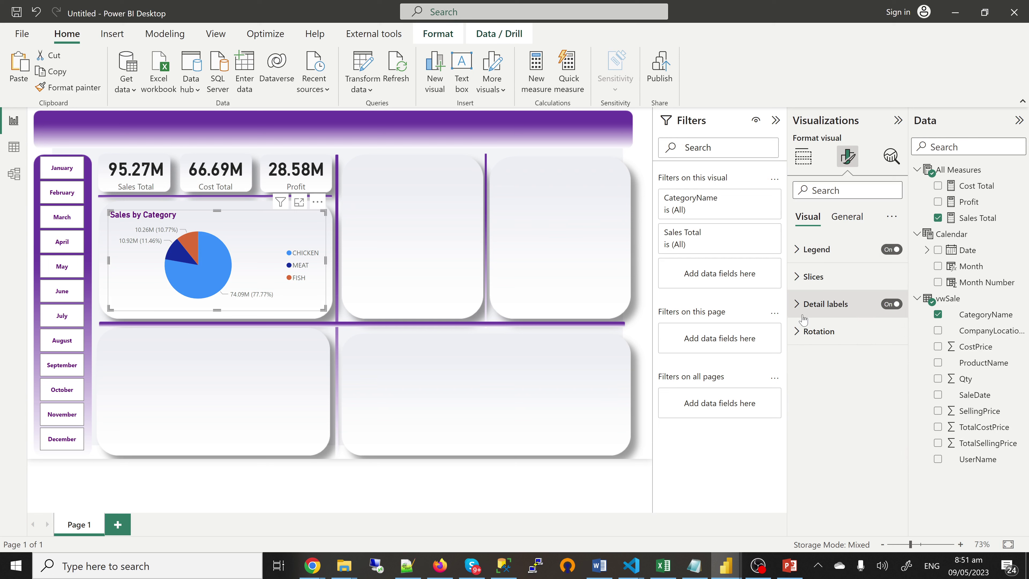
pyautogui.click(799, 280)
pyautogui.click(825, 344)
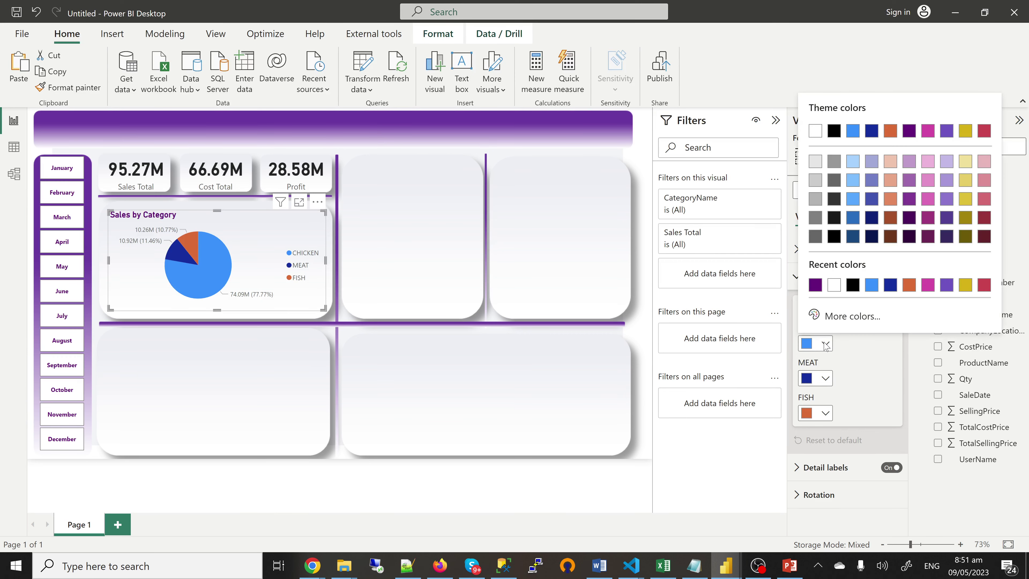
pyautogui.click(909, 199)
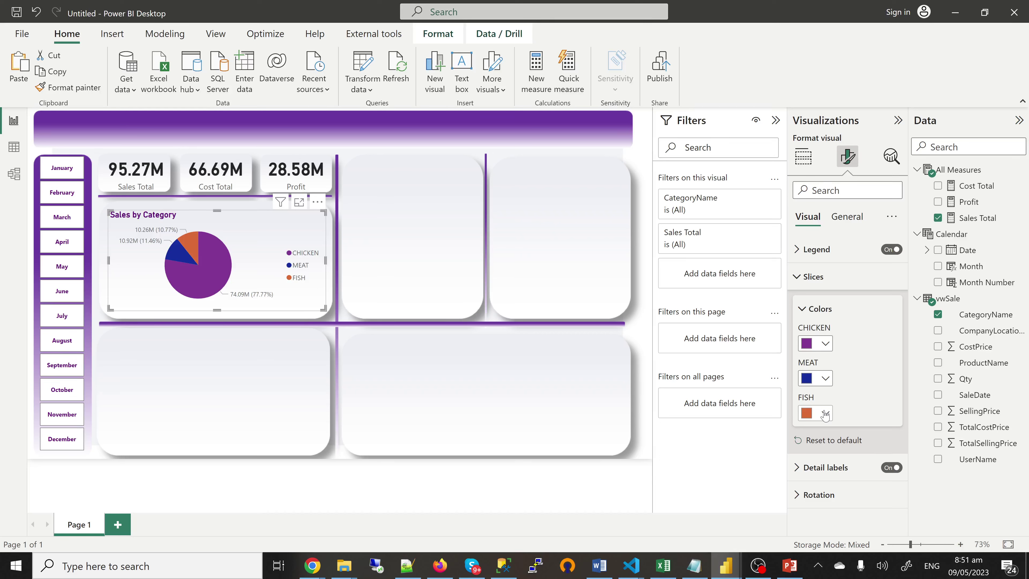
# Set the MEAT slice of the pie chart to black and check the slice colors in the finished "jst trying" report
pyautogui.click(826, 379)
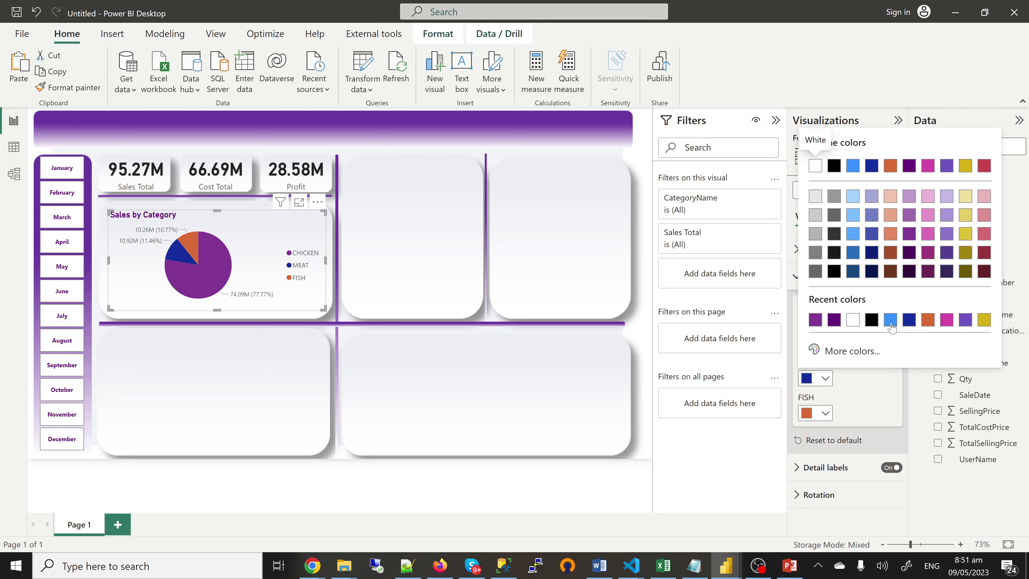
pyautogui.click(872, 320)
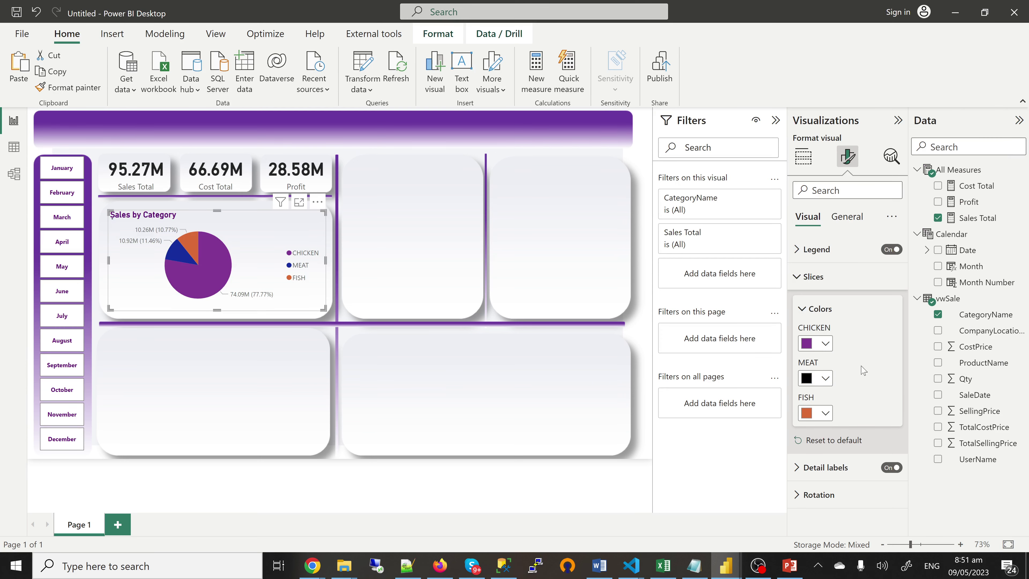
pyautogui.click(823, 418)
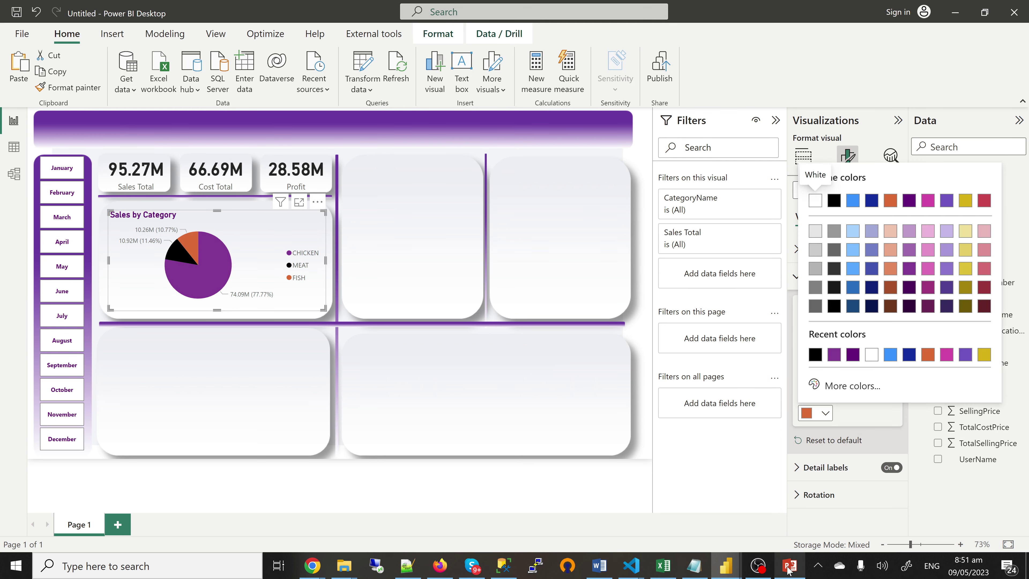
pyautogui.moveTo(731, 570)
pyautogui.click(660, 532)
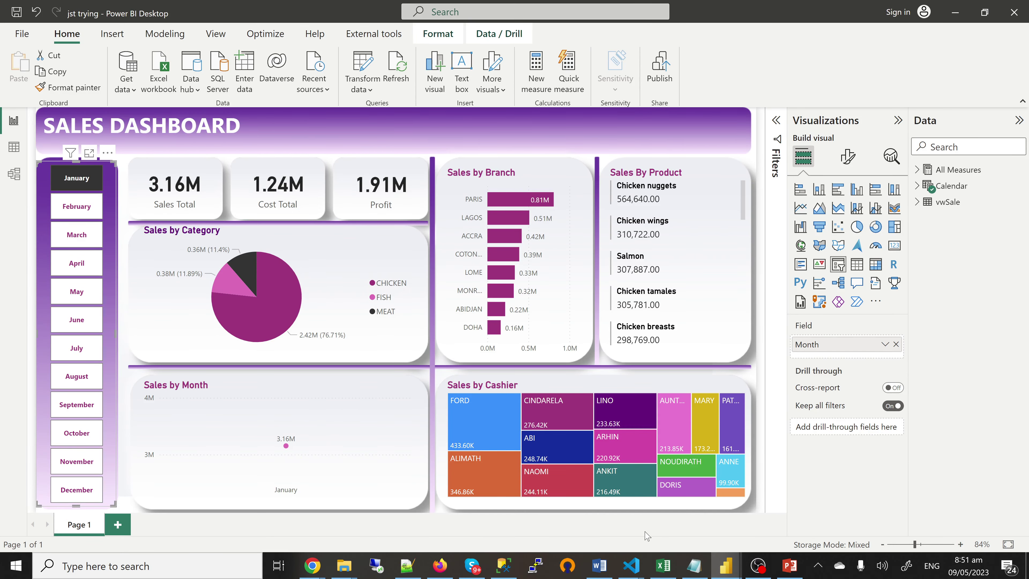
pyautogui.moveTo(728, 570)
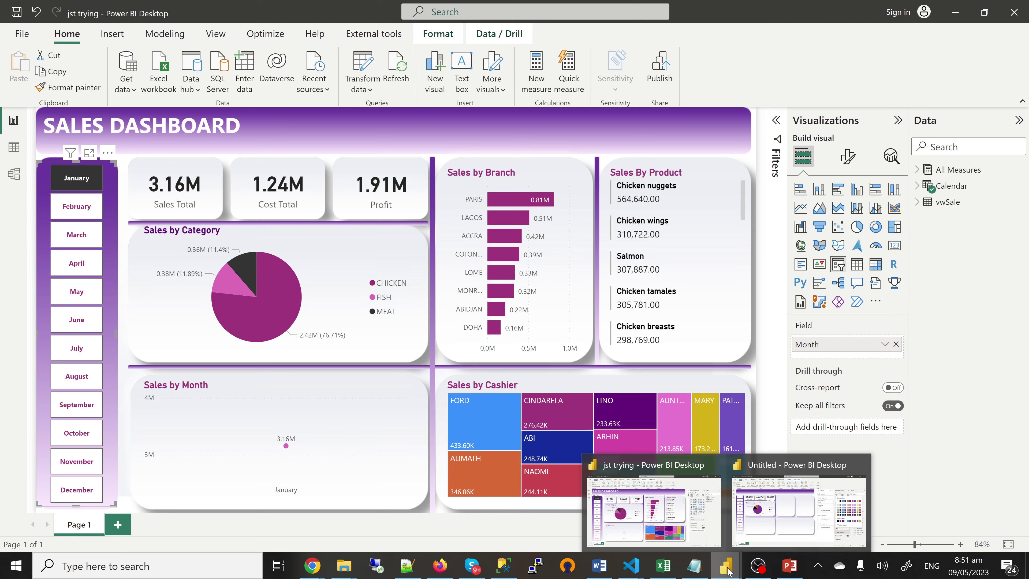
pyautogui.click(761, 531)
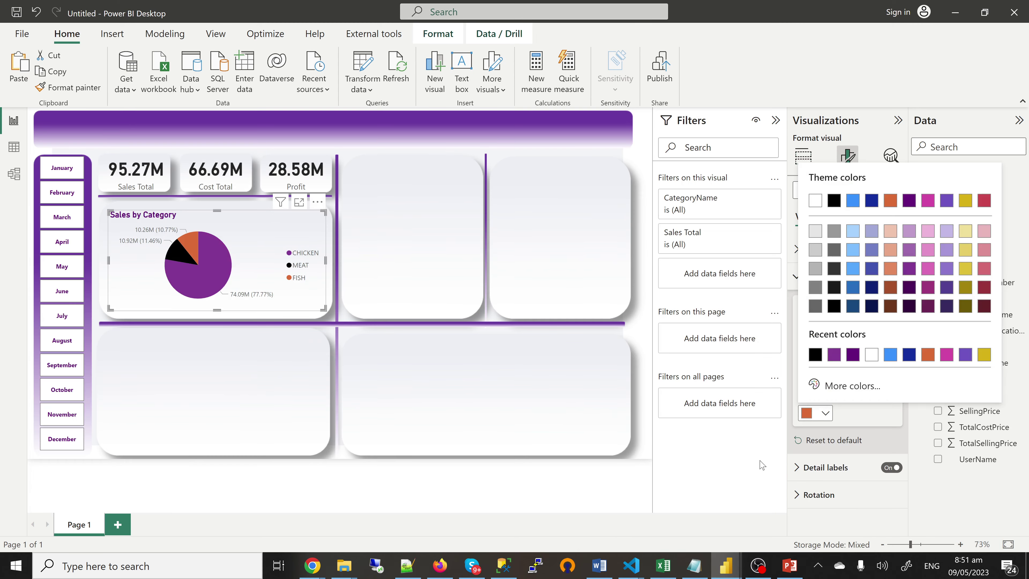
# Set the FISH slice of the pie chart to black and the MEAT slice to the recently used orange
pyautogui.click(825, 415)
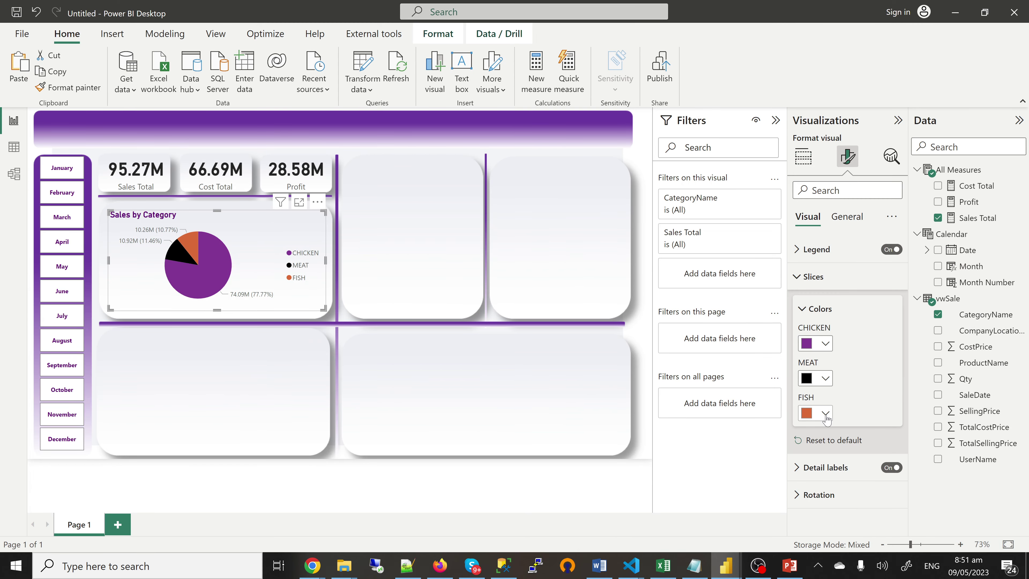
pyautogui.click(826, 415)
pyautogui.click(836, 362)
pyautogui.click(826, 379)
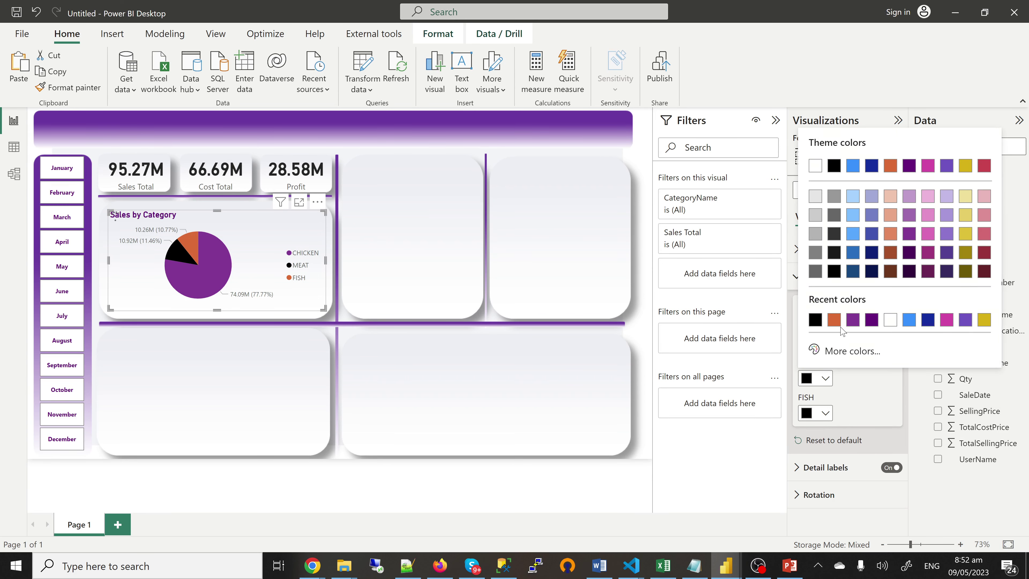
pyautogui.click(834, 321)
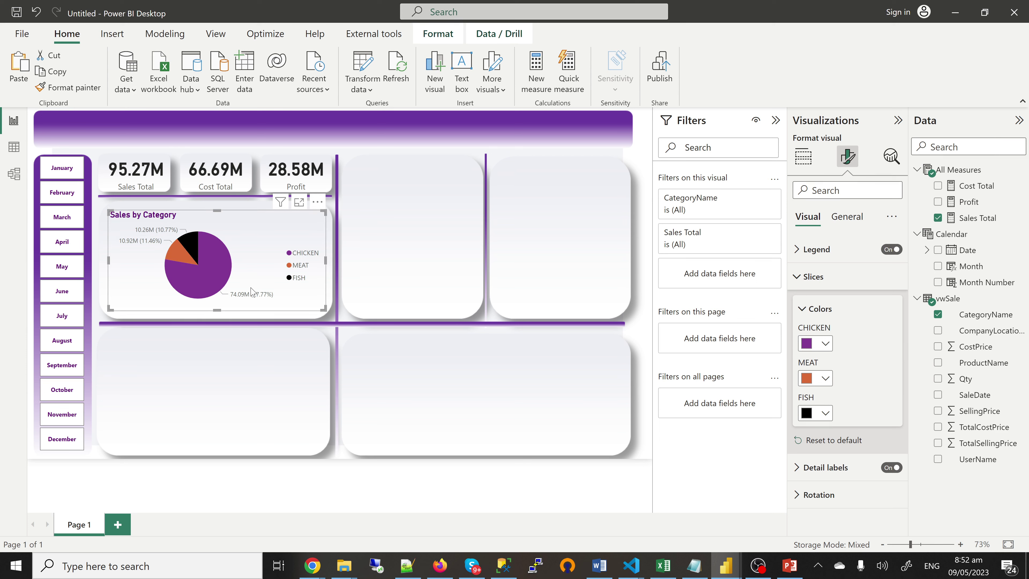
# Deselect the pie chart, consult the "jst trying" report, and add a clustered bar chart of Sales Total by CompanyLocationName to the untitled report
pyautogui.moveTo(728, 568)
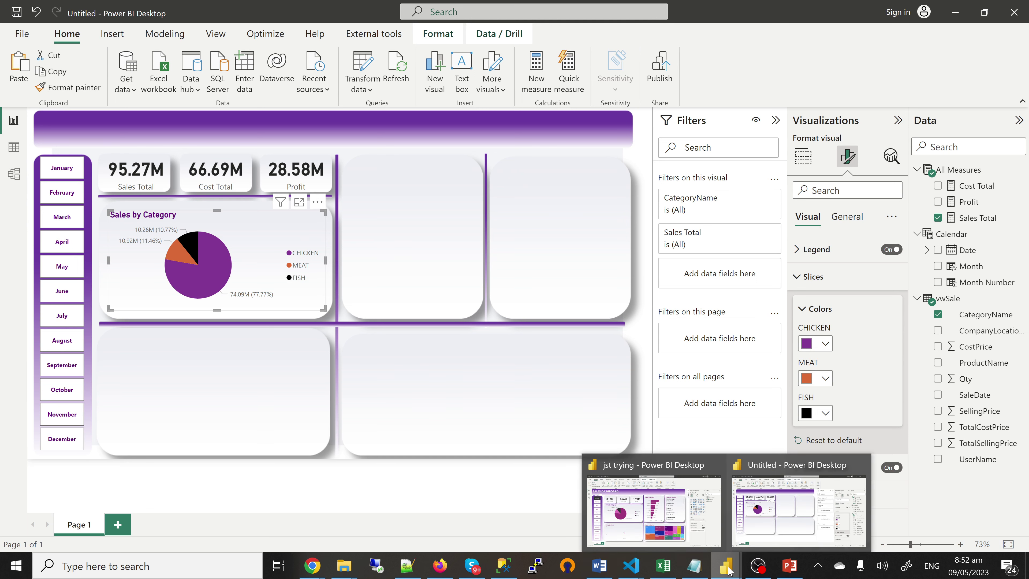
pyautogui.click(420, 242)
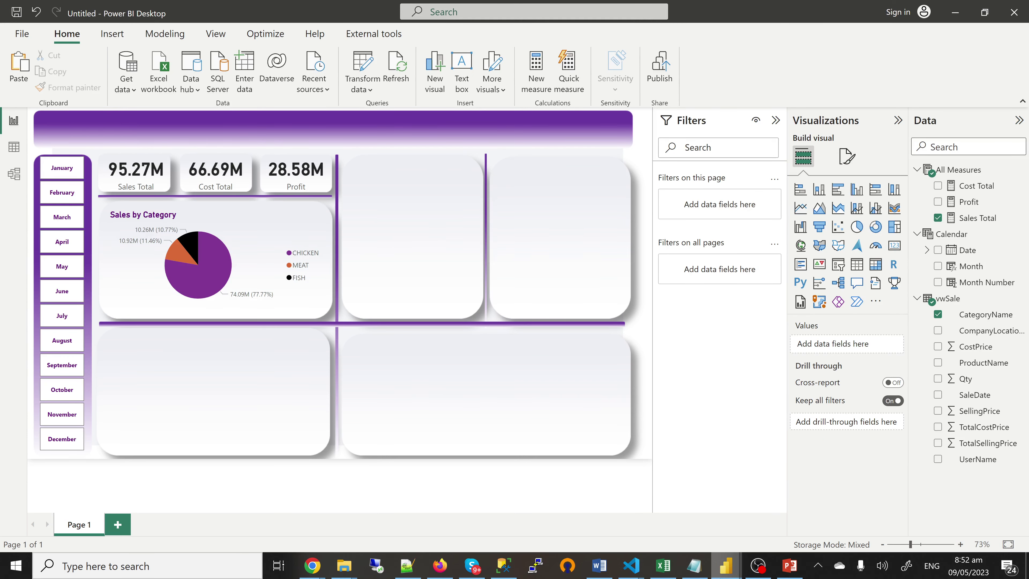
pyautogui.click(687, 545)
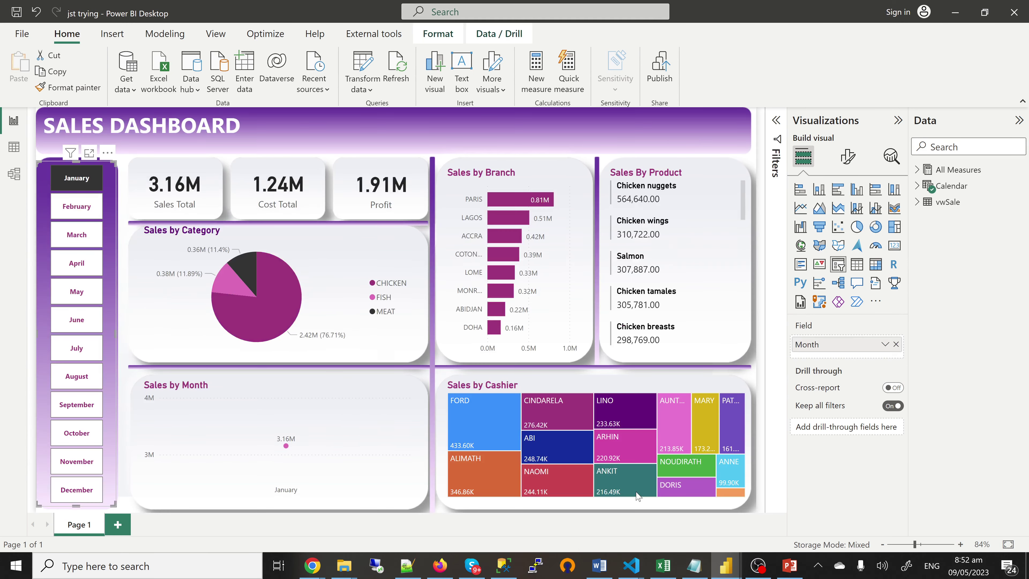
pyautogui.moveTo(728, 572)
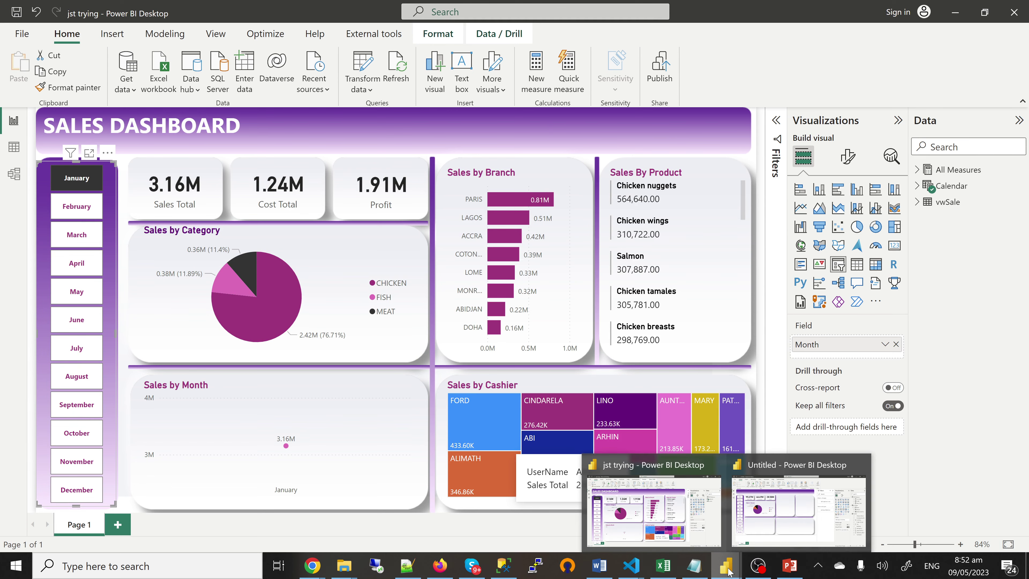
pyautogui.click(787, 511)
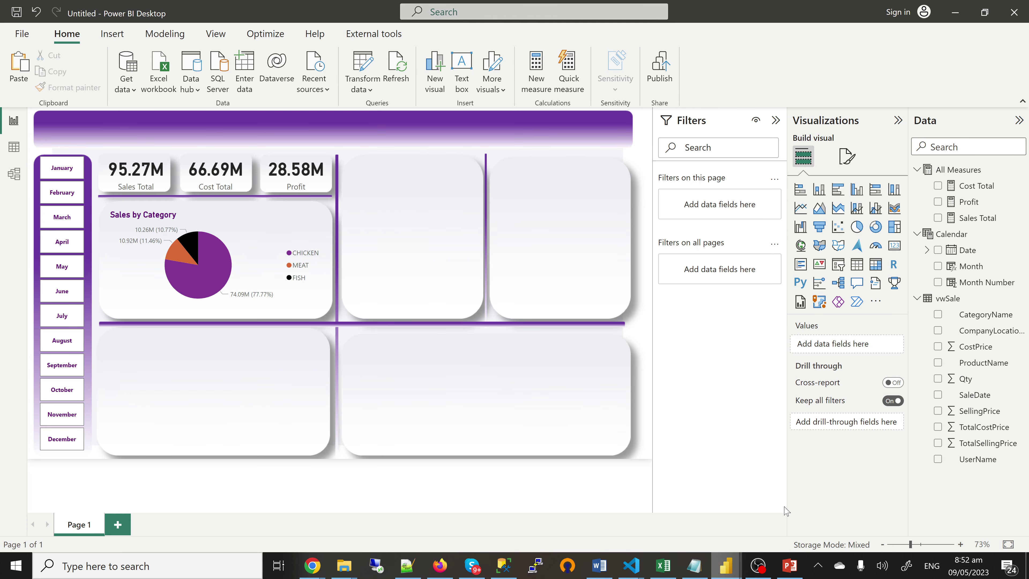
pyautogui.click(838, 189)
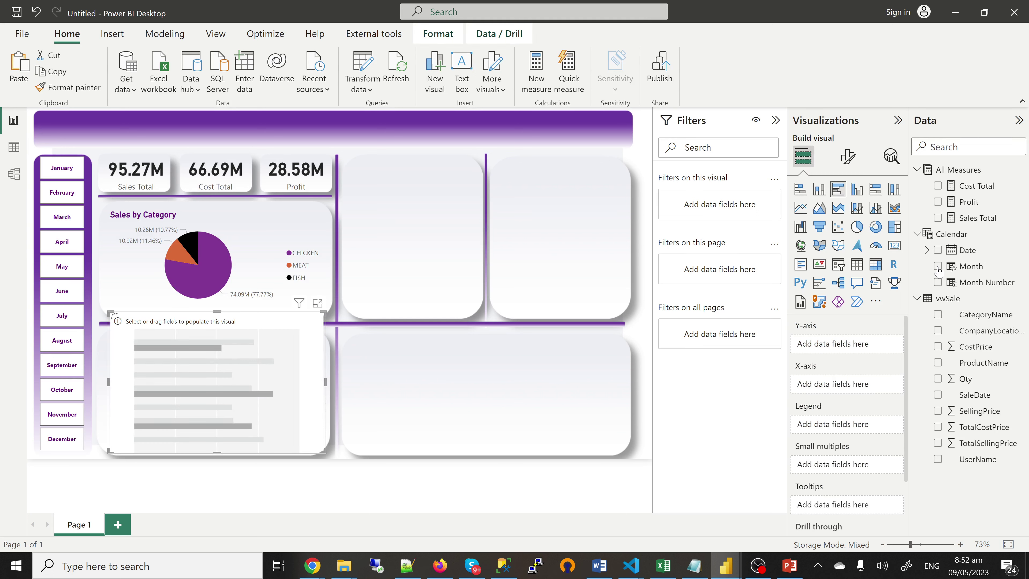
pyautogui.click(939, 223)
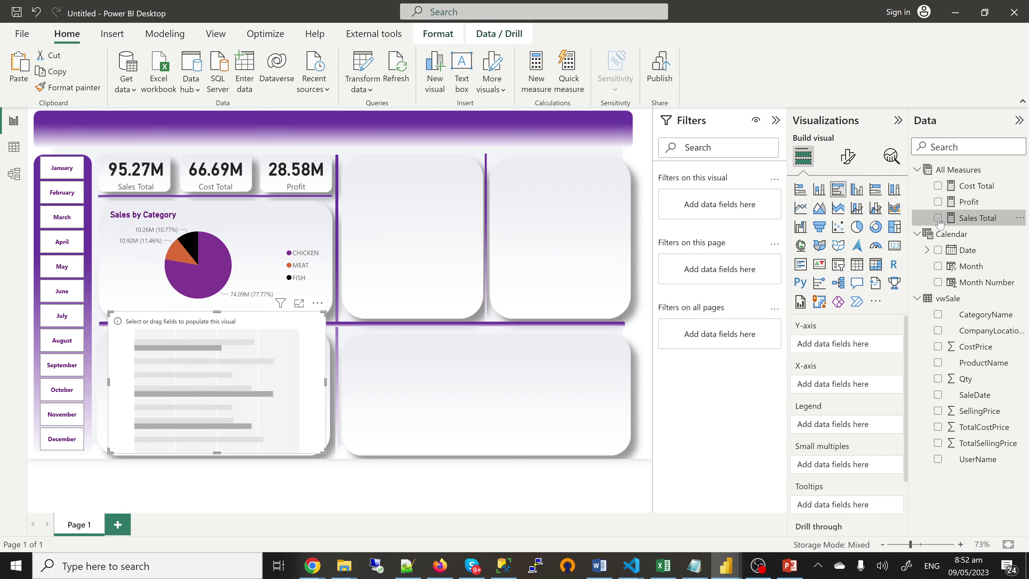
pyautogui.click(938, 334)
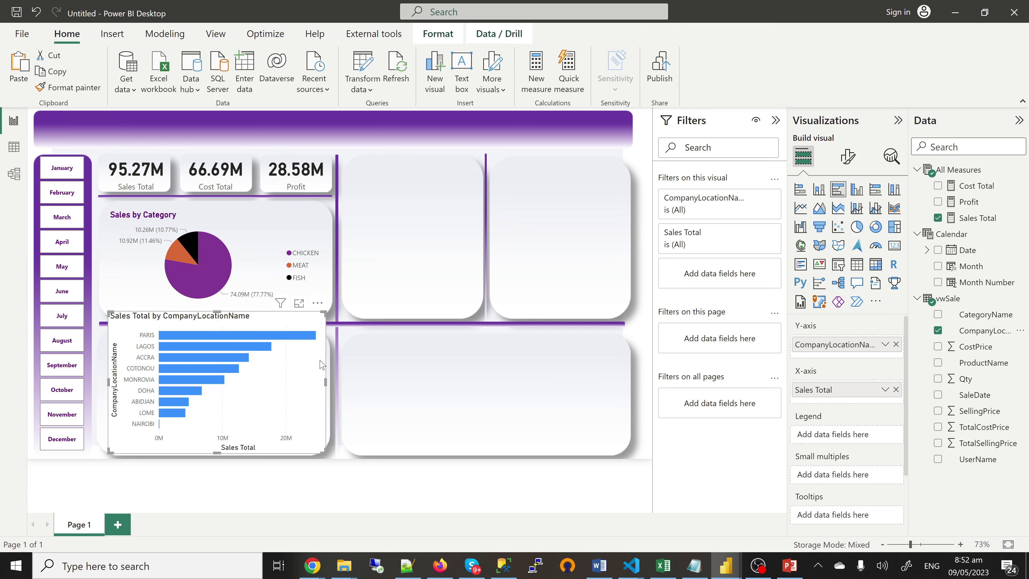
# Move the bar chart into the empty card beside the pie chart and resize it to fit inside
pyautogui.moveTo(320, 361); pyautogui.dragTo(481, 243)
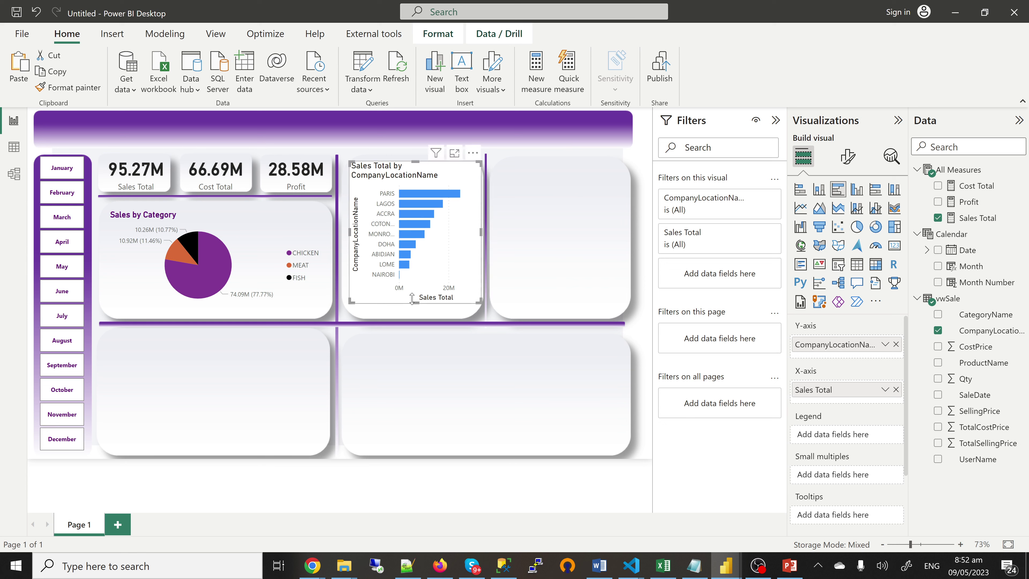
pyautogui.moveTo(414, 299); pyautogui.dragTo(415, 310)
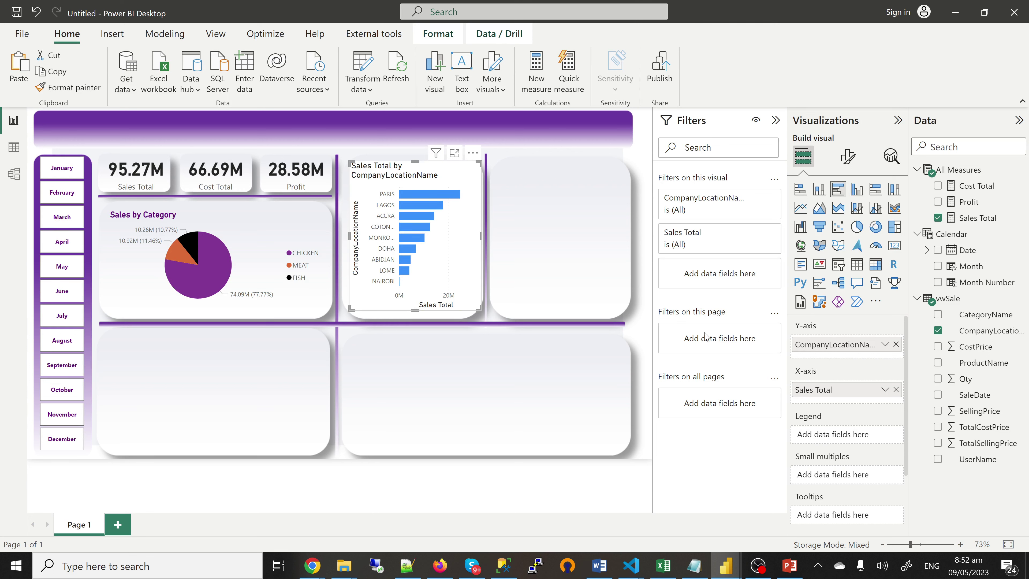
# Turn off the background of the bar chart
pyautogui.click(845, 161)
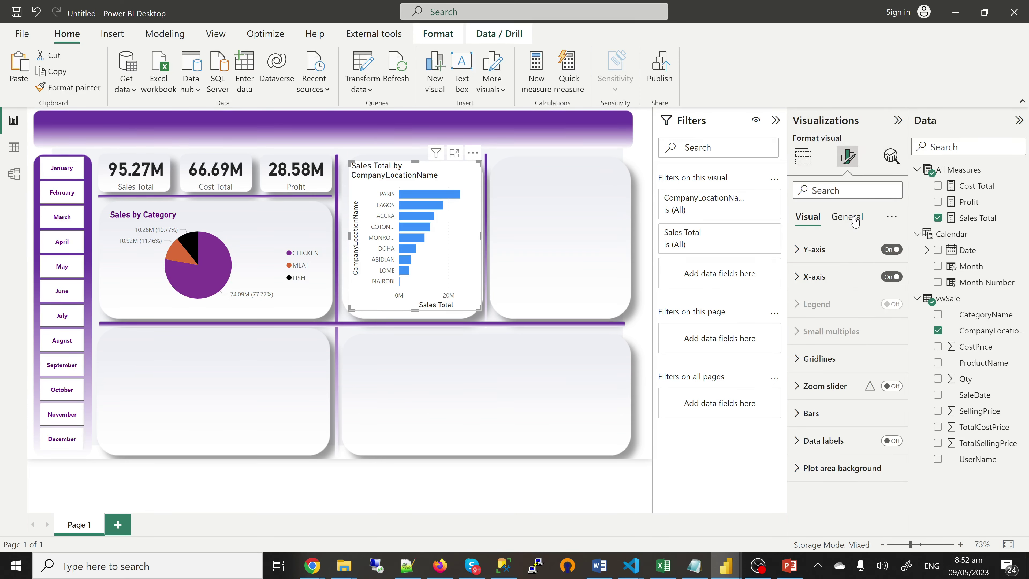
pyautogui.click(847, 216)
pyautogui.click(821, 307)
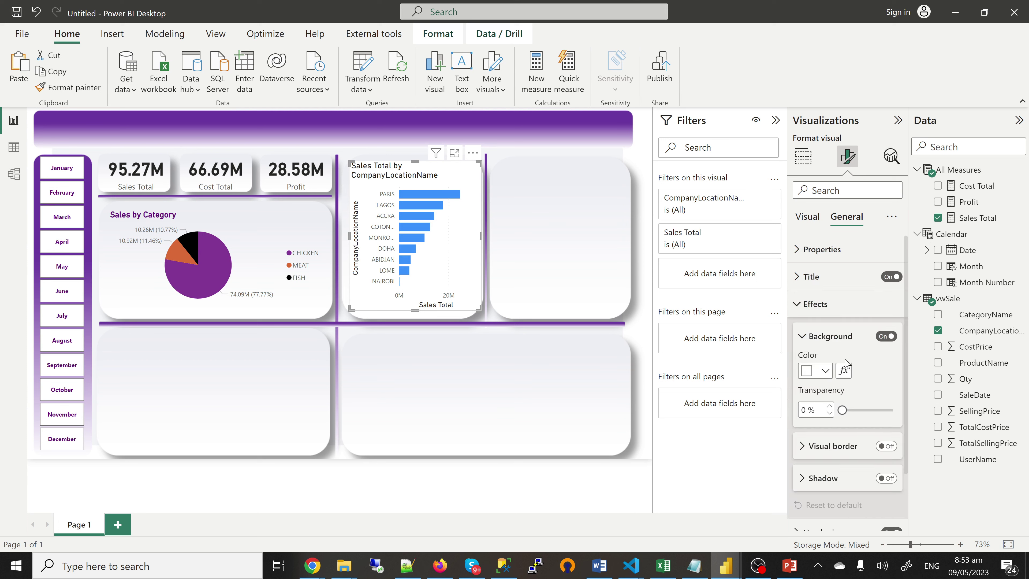
pyautogui.click(884, 344)
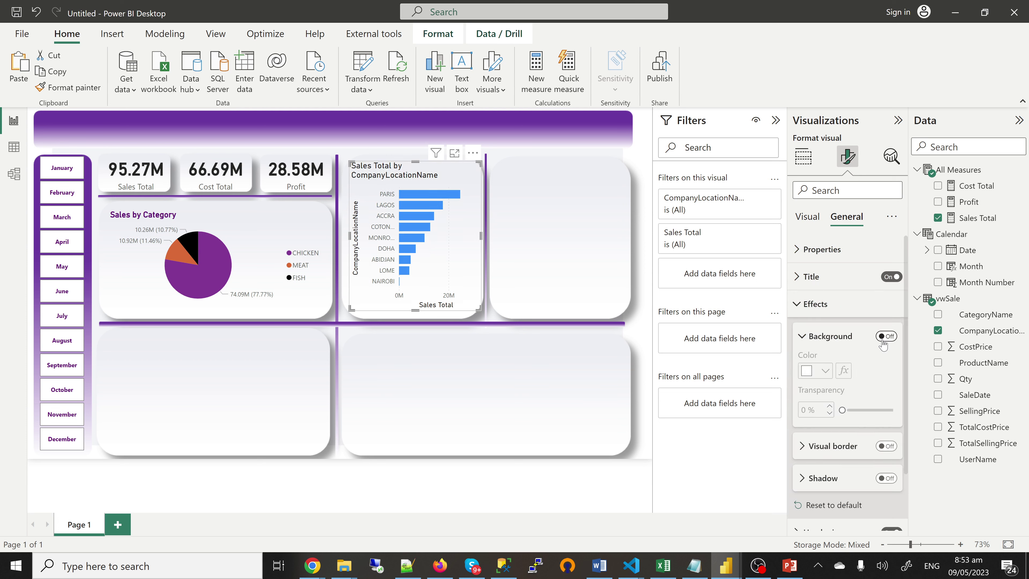
pyautogui.click(805, 307)
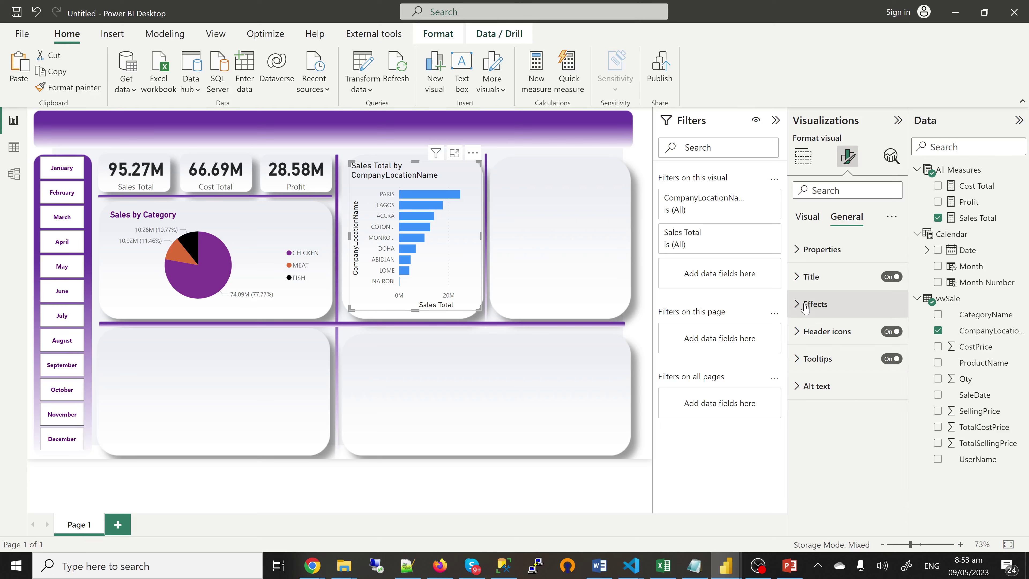
# Change the bar chart's title text to "Sales by Branch"
pyautogui.click(808, 277)
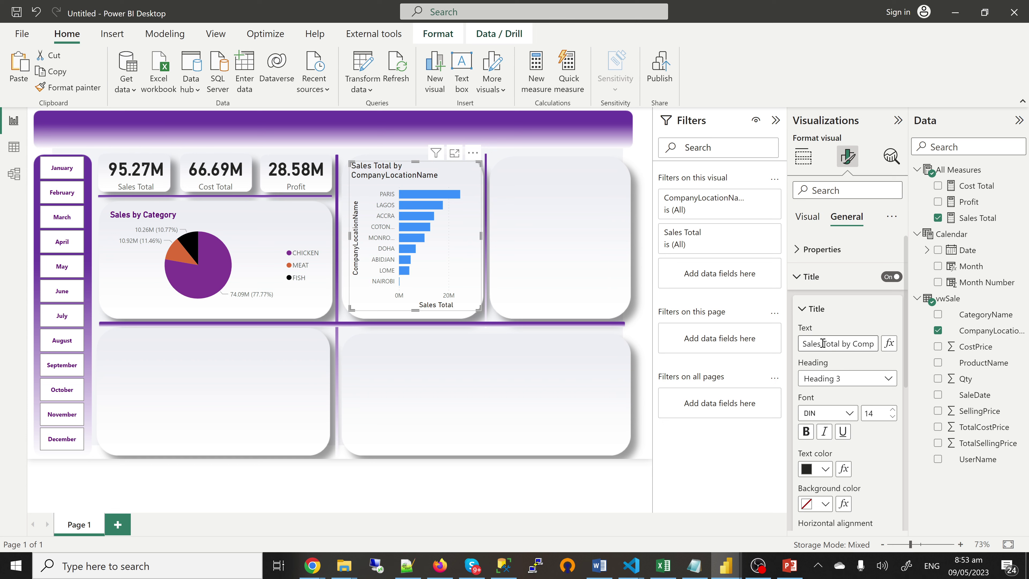
pyautogui.moveTo(823, 343); pyautogui.dragTo(910, 349)
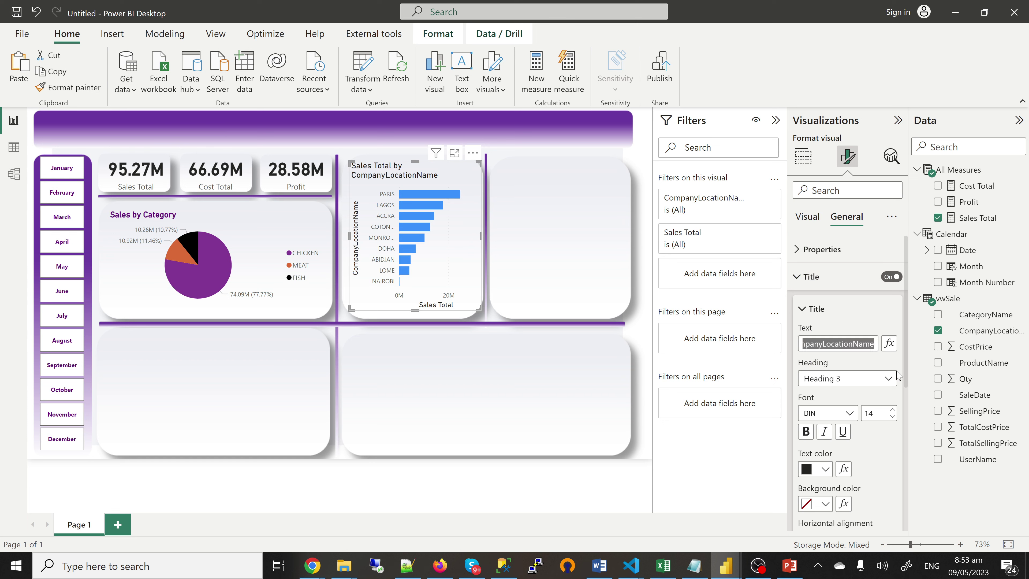
pyautogui.write('by ')
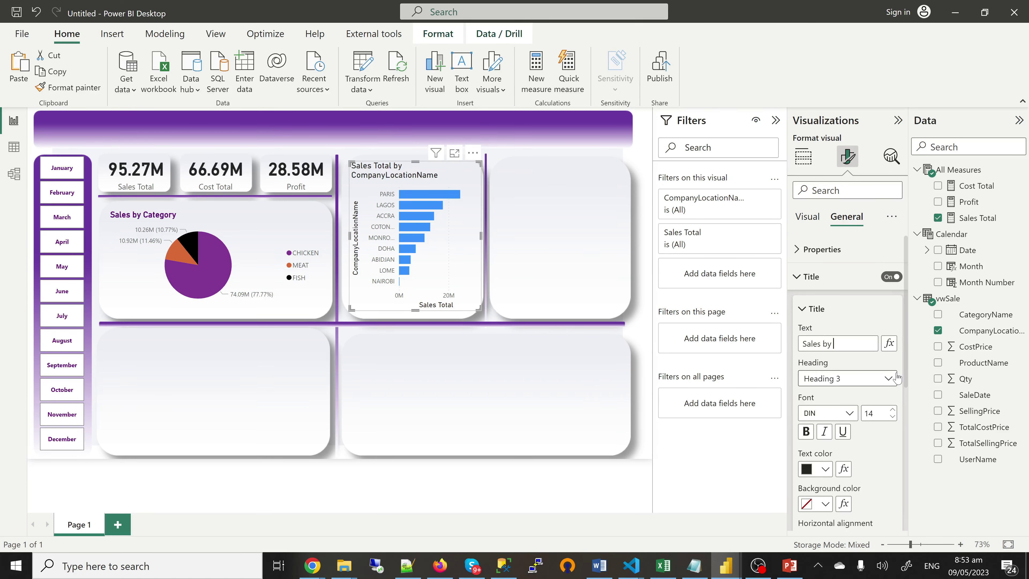
pyautogui.write('Branch')
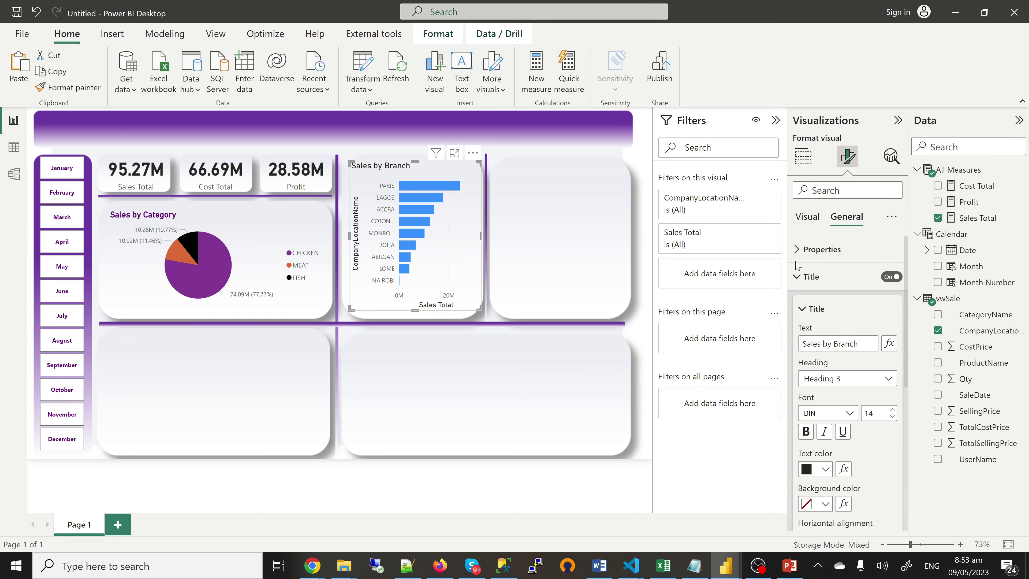
pyautogui.click(810, 276)
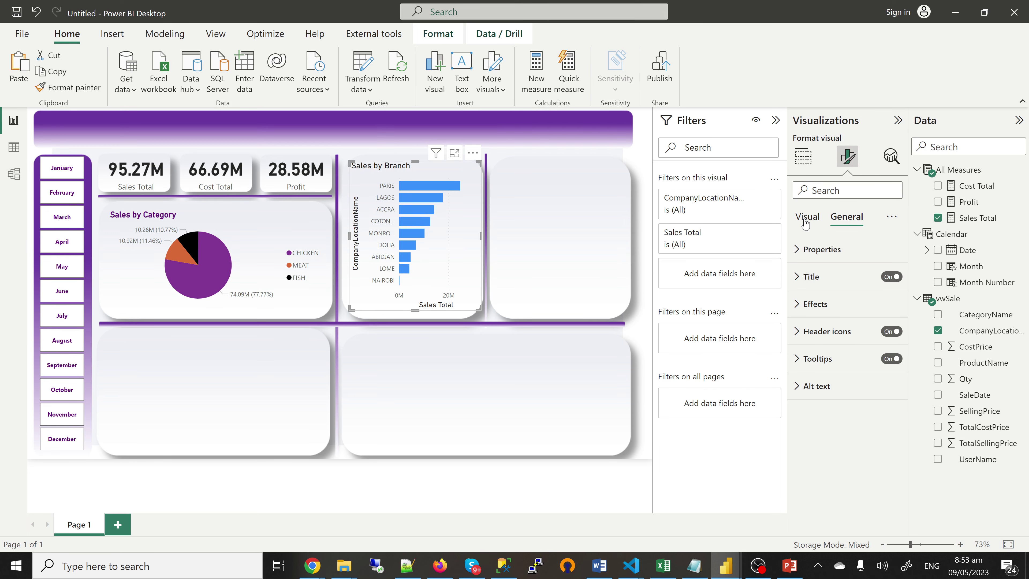
# Turn off the Y-axis and X-axis titles of the Sales by Branch bar chart
pyautogui.click(806, 219)
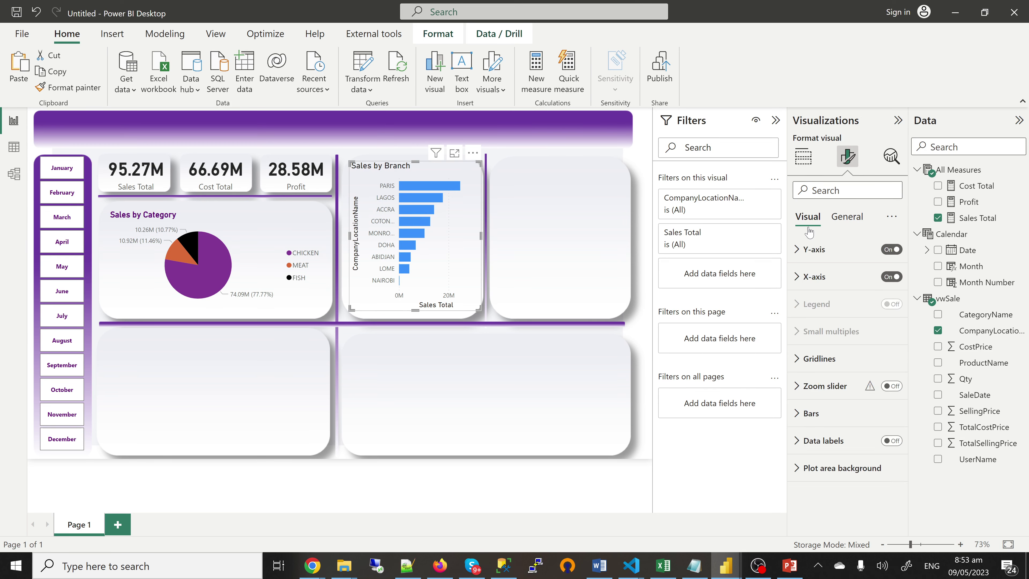
pyautogui.click(798, 249)
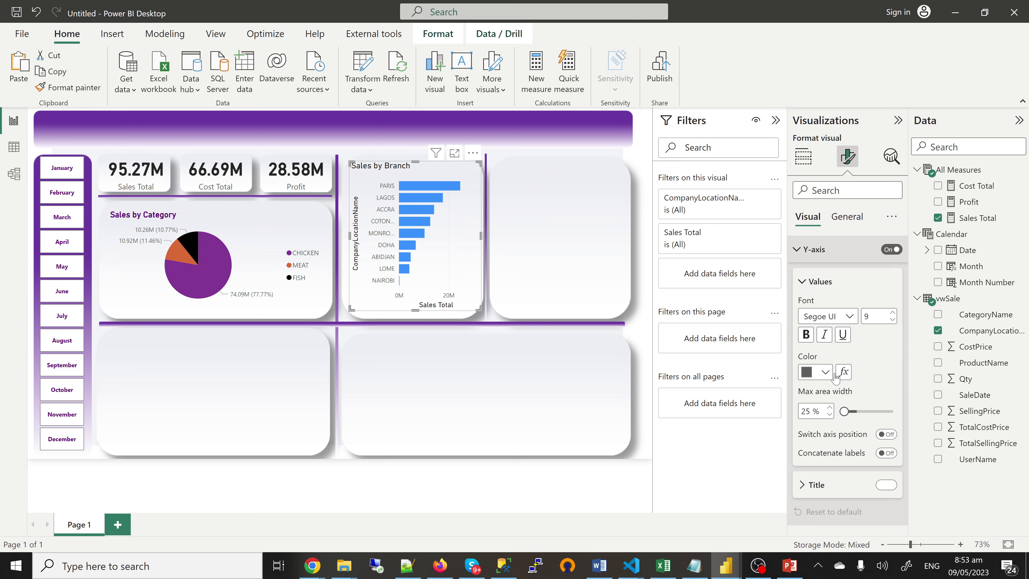
pyautogui.click(884, 486)
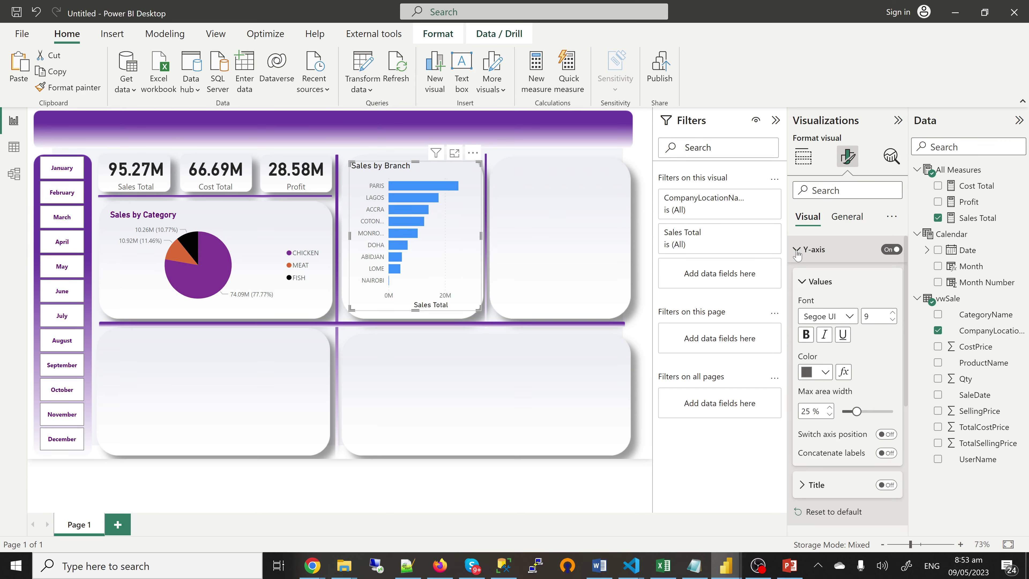
pyautogui.click(797, 251)
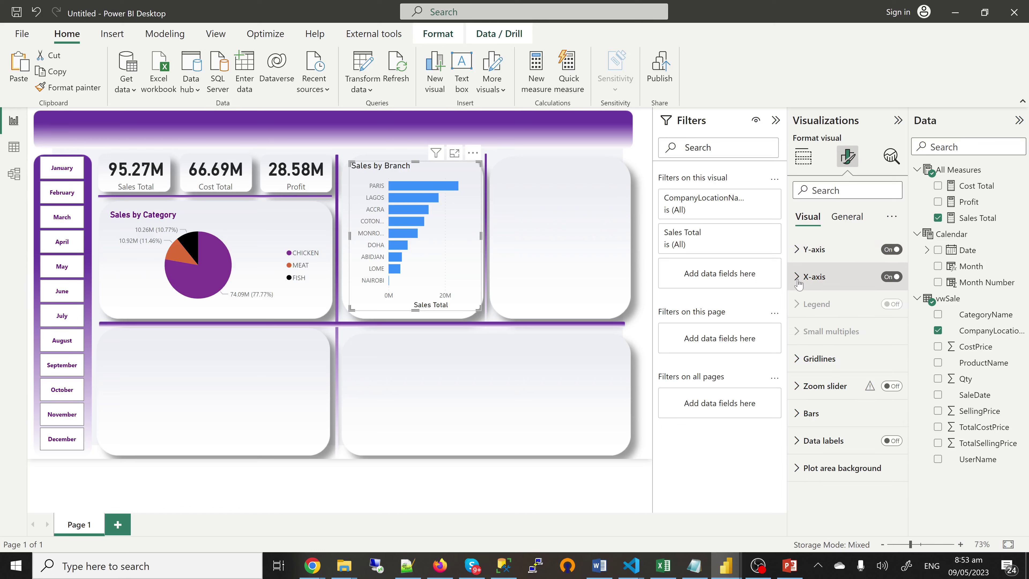
pyautogui.click(797, 280)
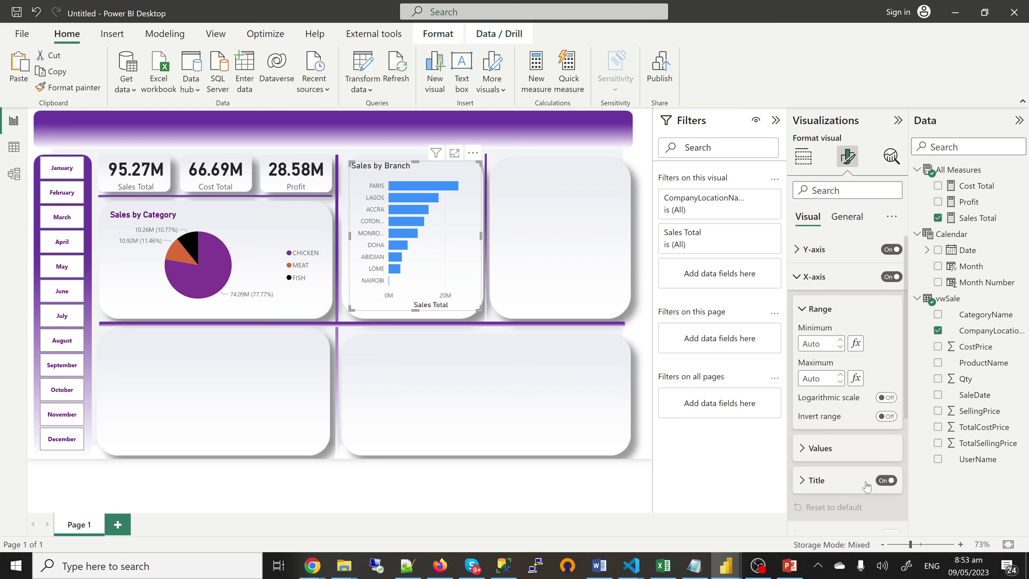
pyautogui.click(884, 482)
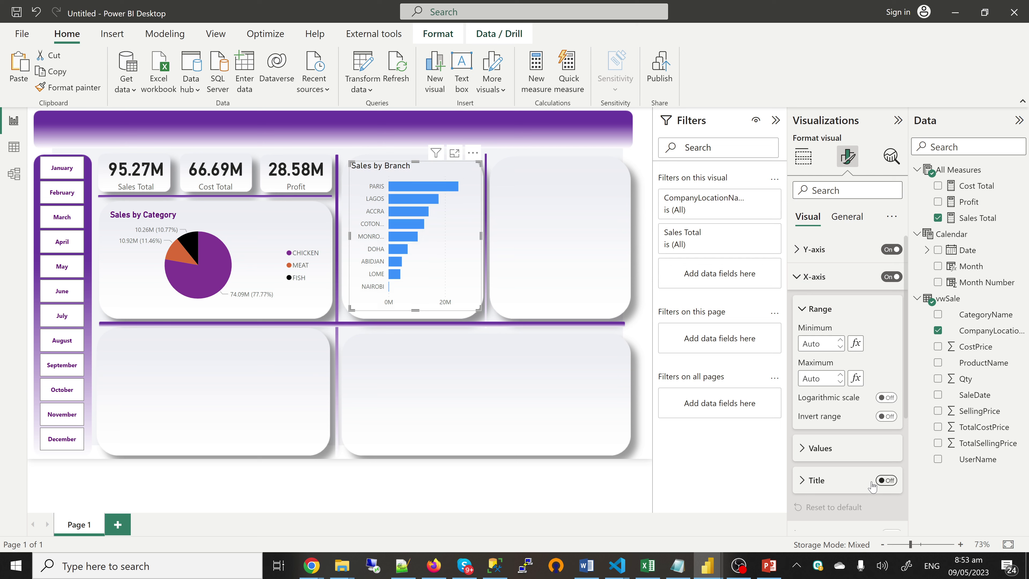
pyautogui.click(801, 280)
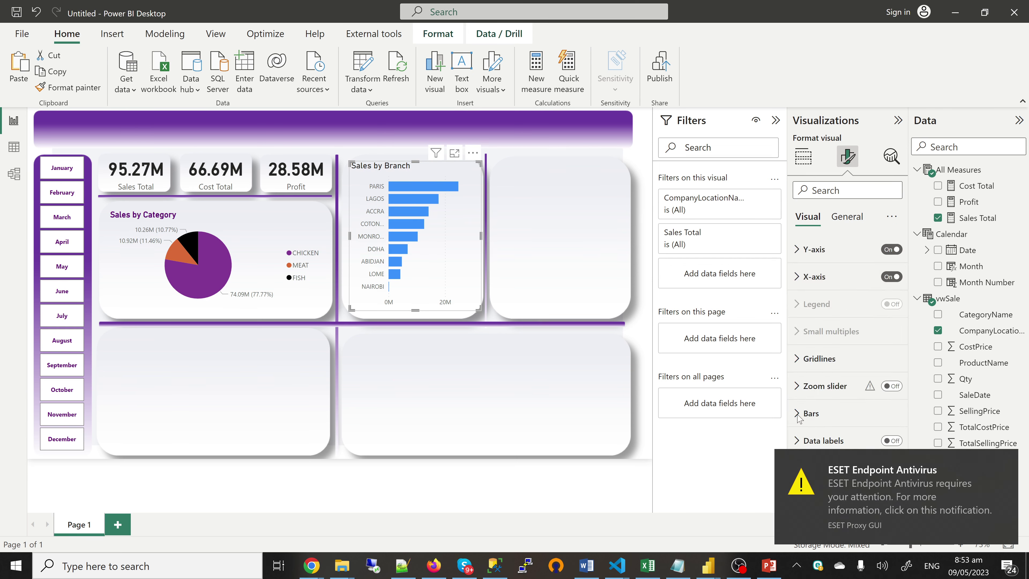
# Change the bar colour of the Sales by Branch chart to the purple used in the pie chart
pyautogui.click(1004, 462)
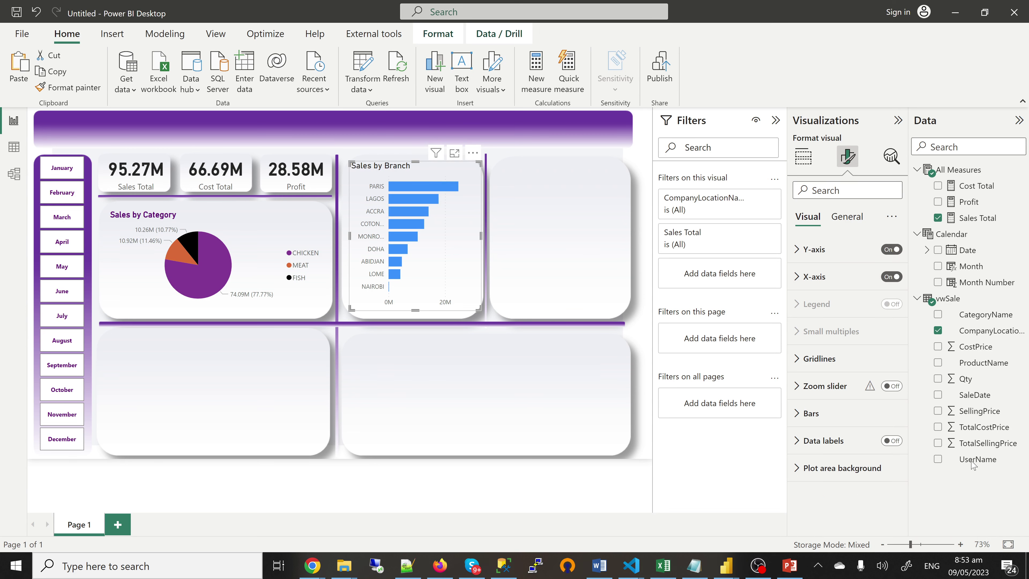
pyautogui.click(795, 417)
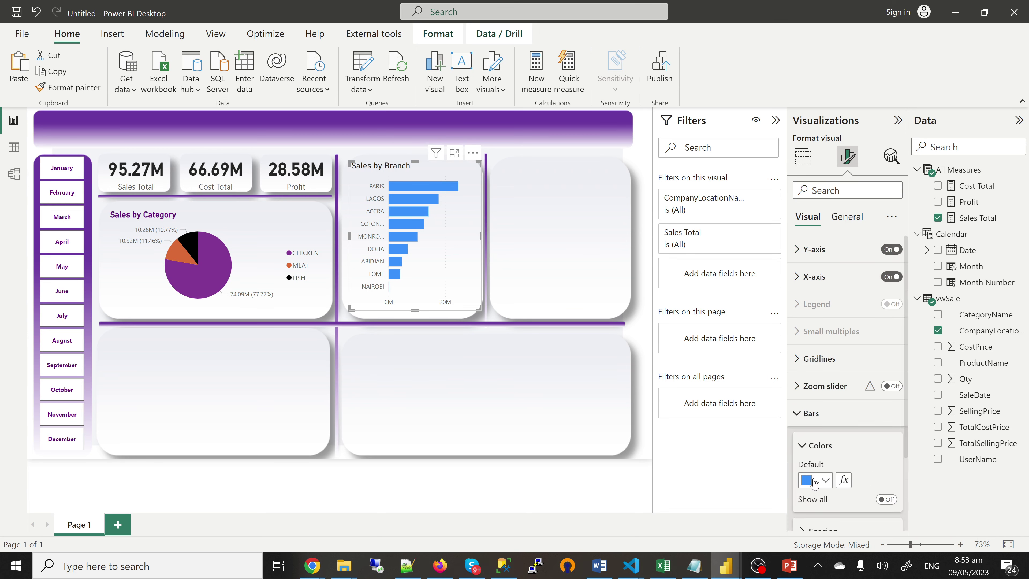
pyautogui.click(829, 482)
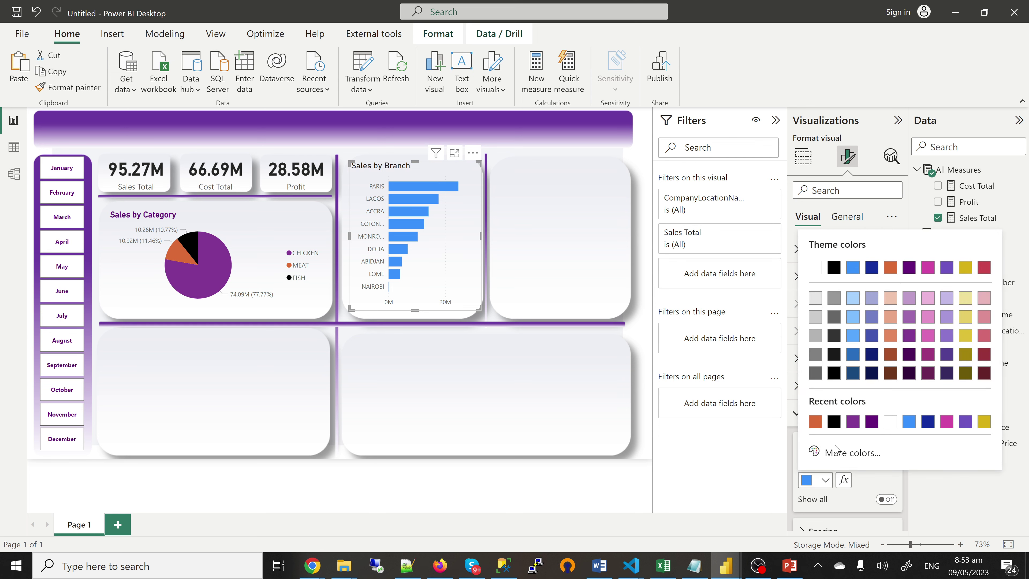
pyautogui.click(853, 421)
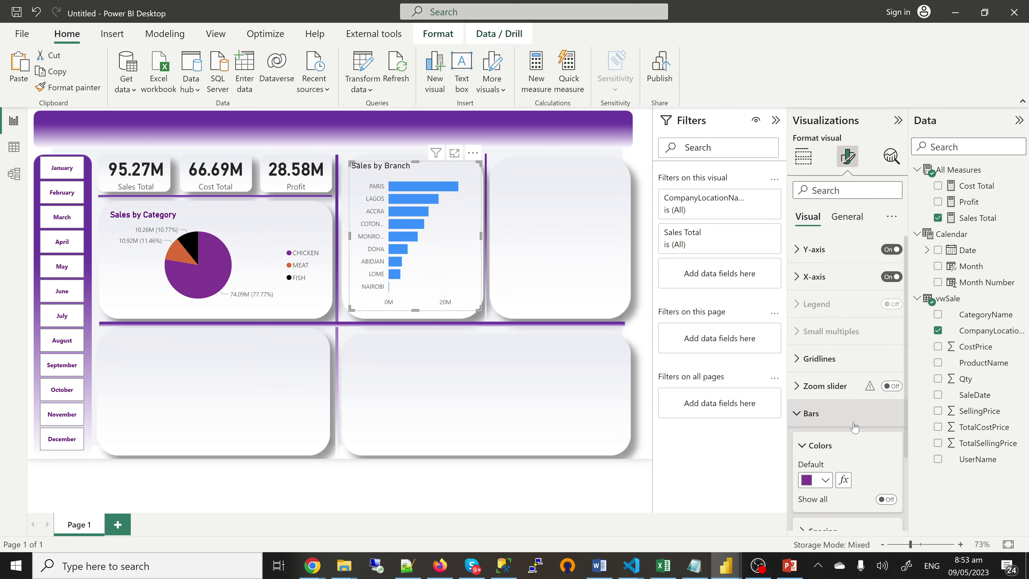
pyautogui.click(799, 418)
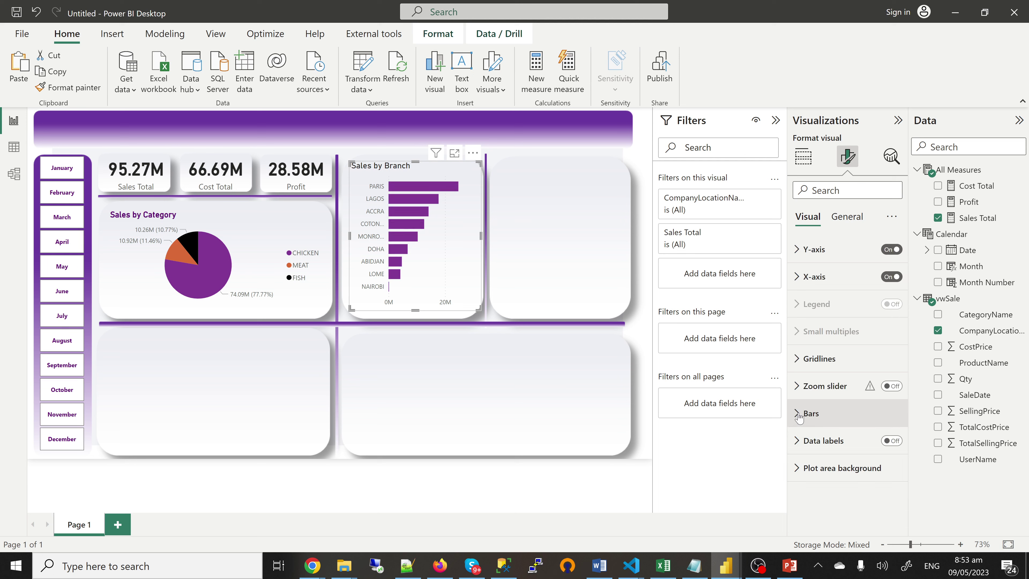
# Turn on data labels for the Sales by Branch bar chart and set their display units to Millions
pyautogui.click(894, 440)
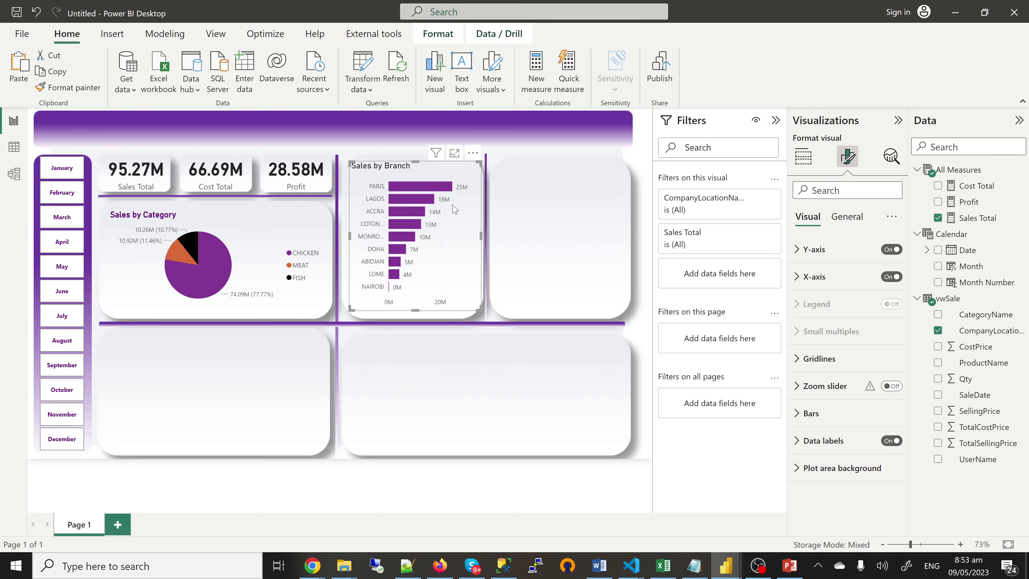
pyautogui.click(798, 446)
pyautogui.scroll(-5, 798, 446)
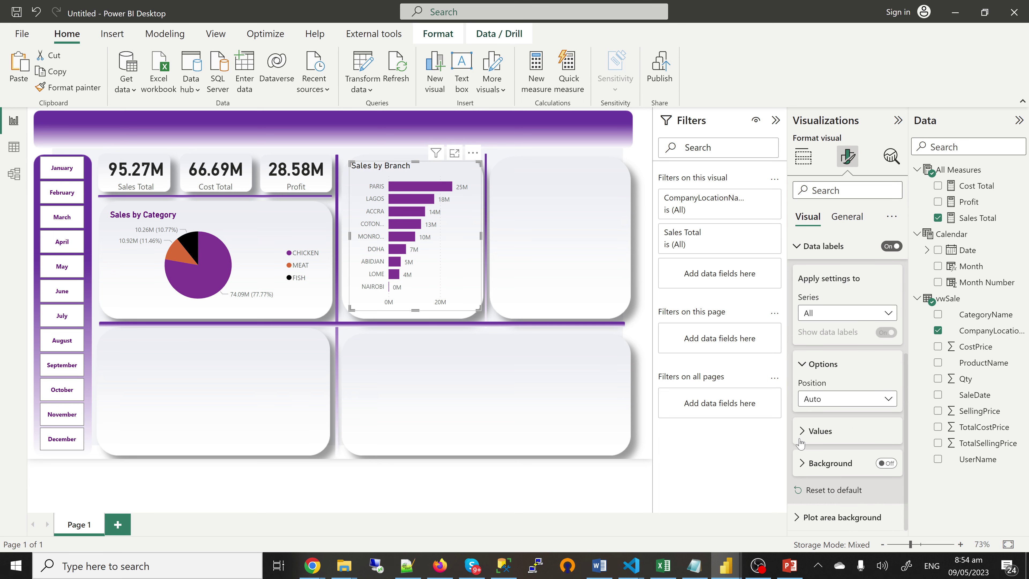
pyautogui.click(803, 431)
pyautogui.scroll(-3, 805, 439)
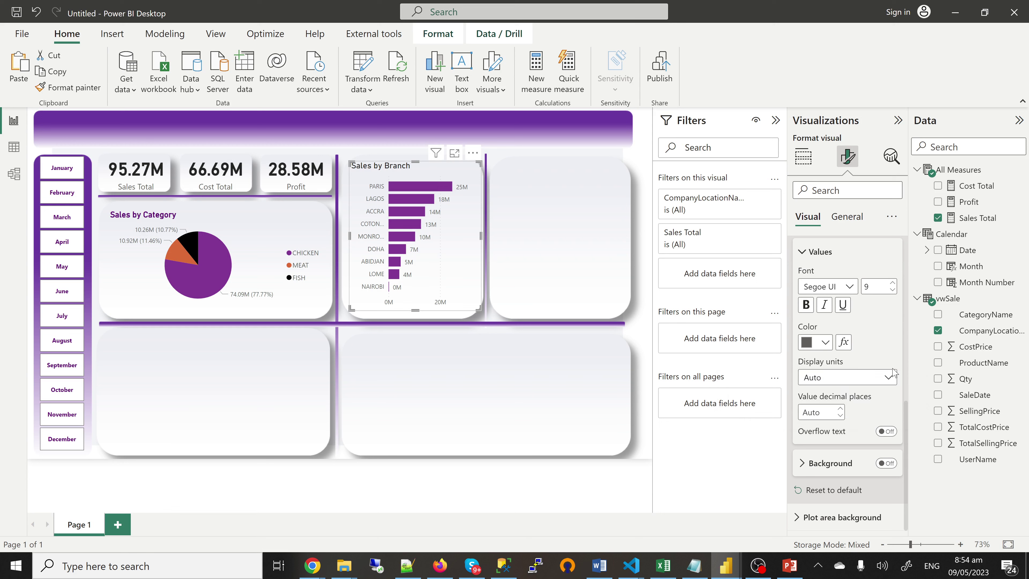
pyautogui.click(888, 378)
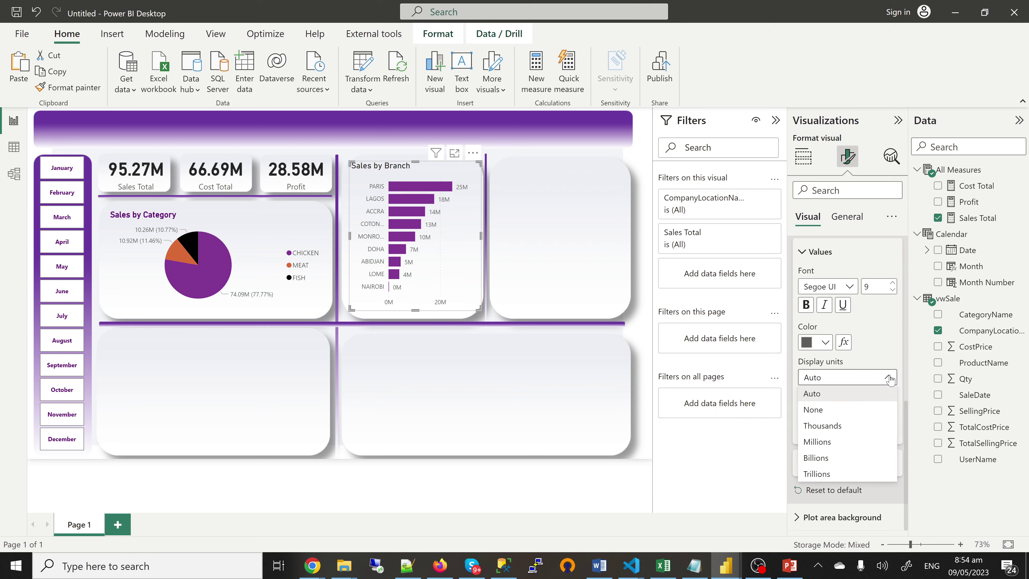
pyautogui.click(819, 442)
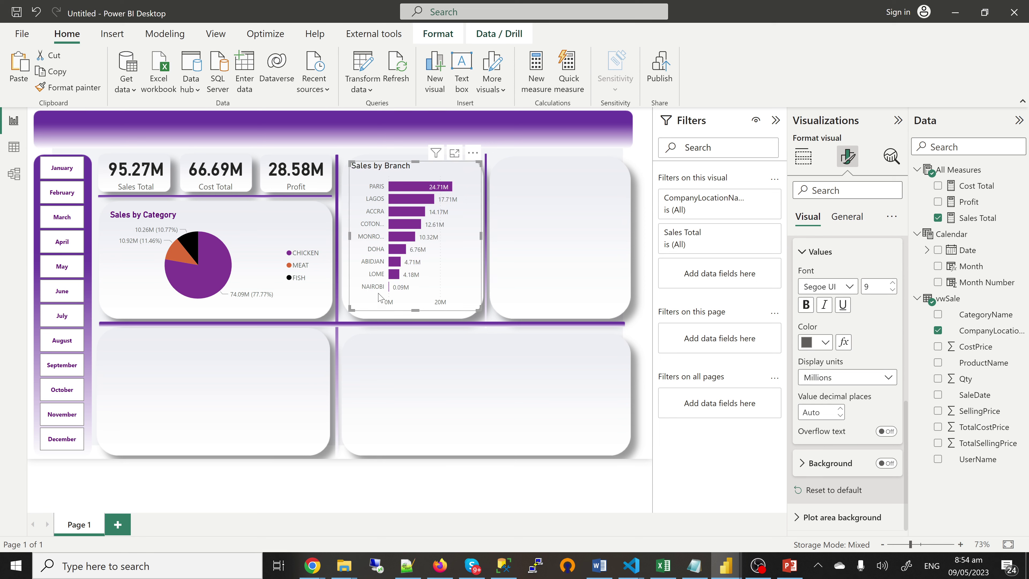
# Make the Sales by Branch chart title bold and colour its text purple
pyautogui.click(848, 219)
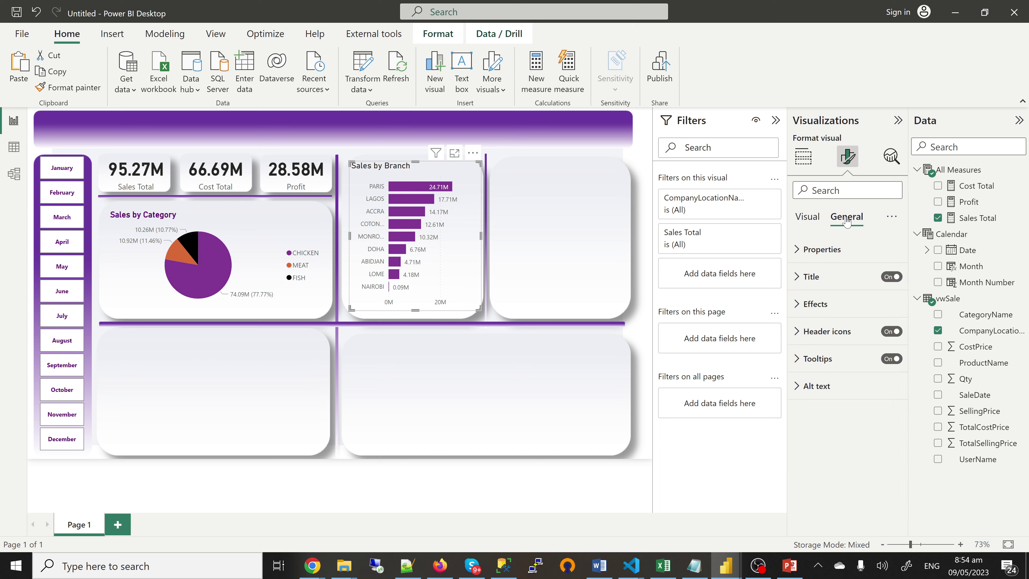
pyautogui.click(798, 279)
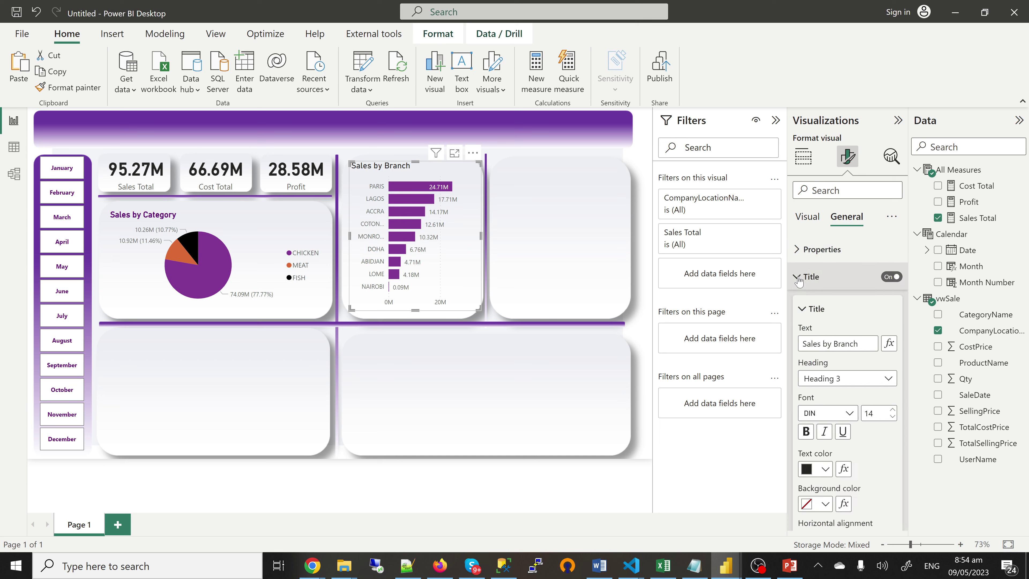
pyautogui.click(806, 431)
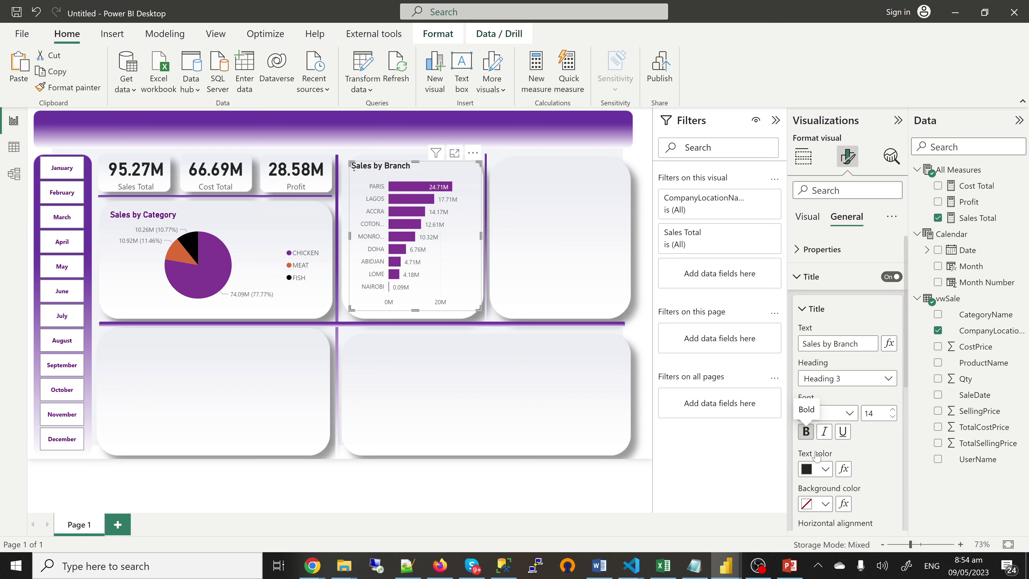
pyautogui.click(827, 471)
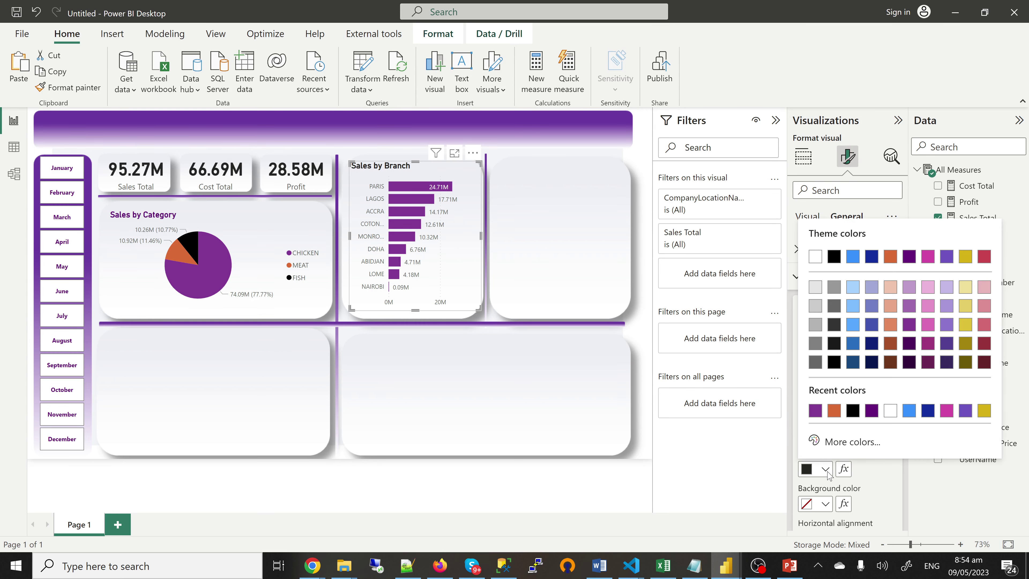
pyautogui.click(816, 410)
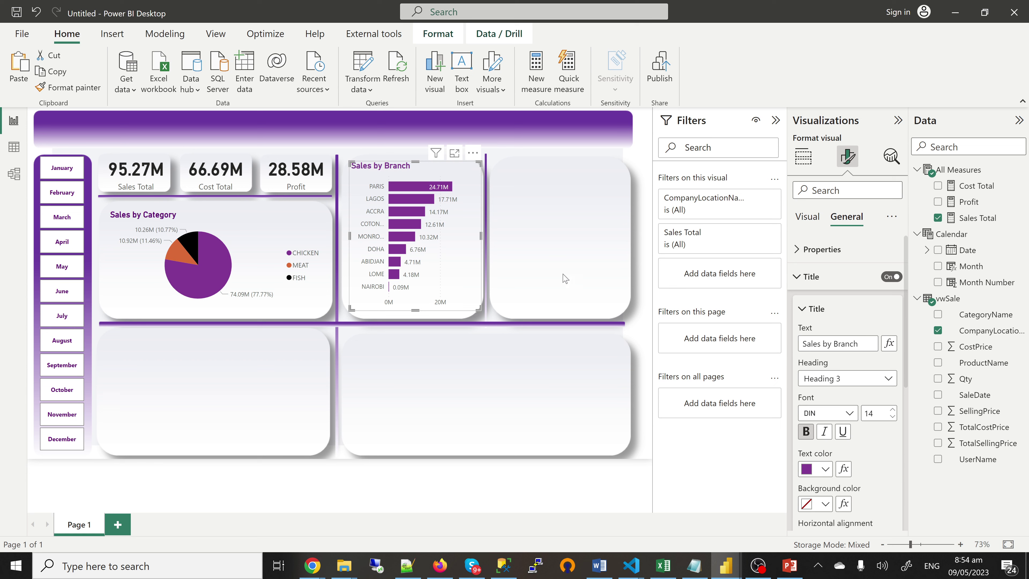
# Extend the Sales by Branch bar chart slightly downward to the lower edge of its card
pyautogui.click(548, 254)
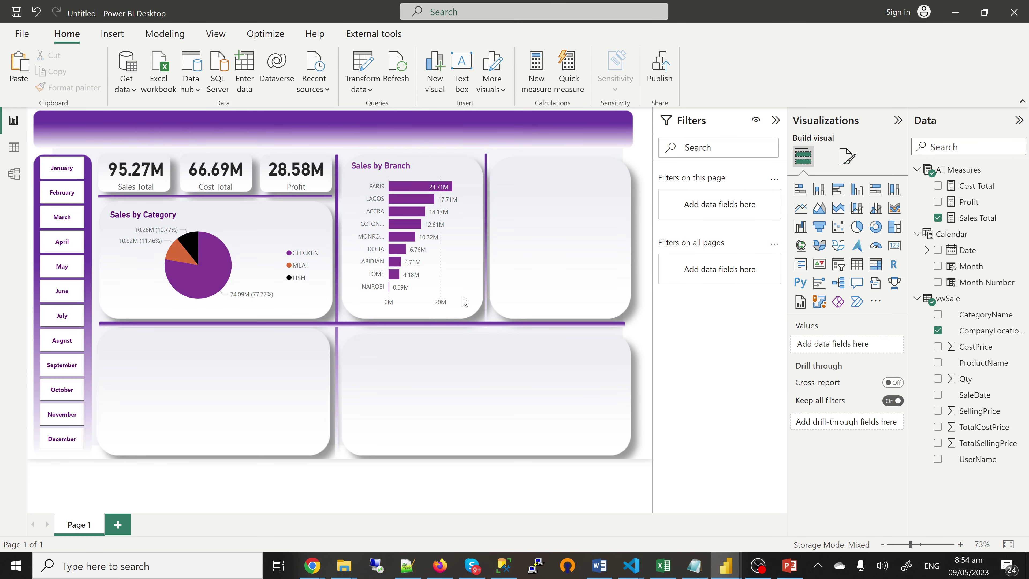
pyautogui.click(418, 309)
pyautogui.moveTo(419, 313); pyautogui.dragTo(419, 319)
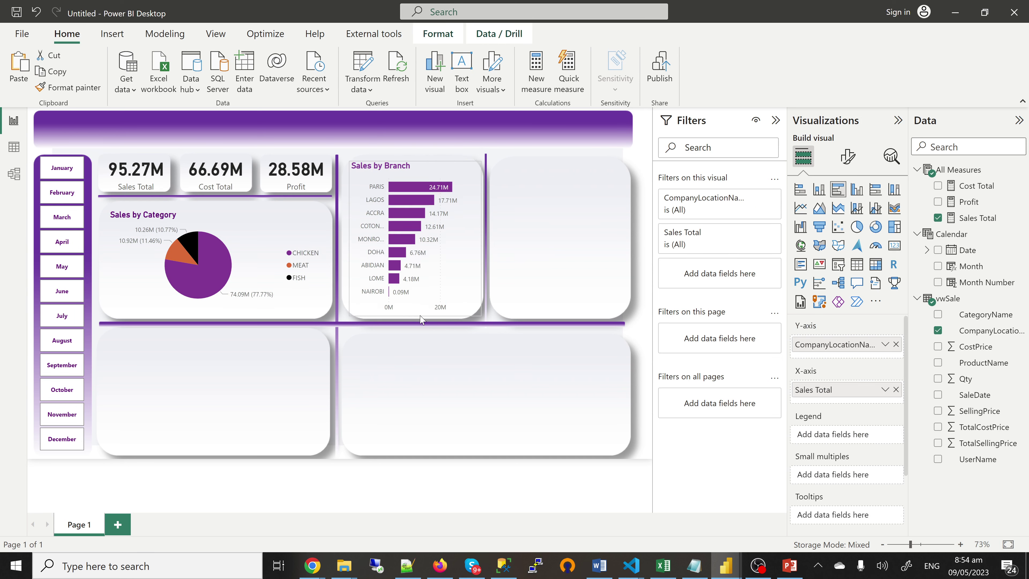
# Switch to the finished "jst trying" dashboard to check which visual comes next, and return to the untitled report
pyautogui.click(726, 565)
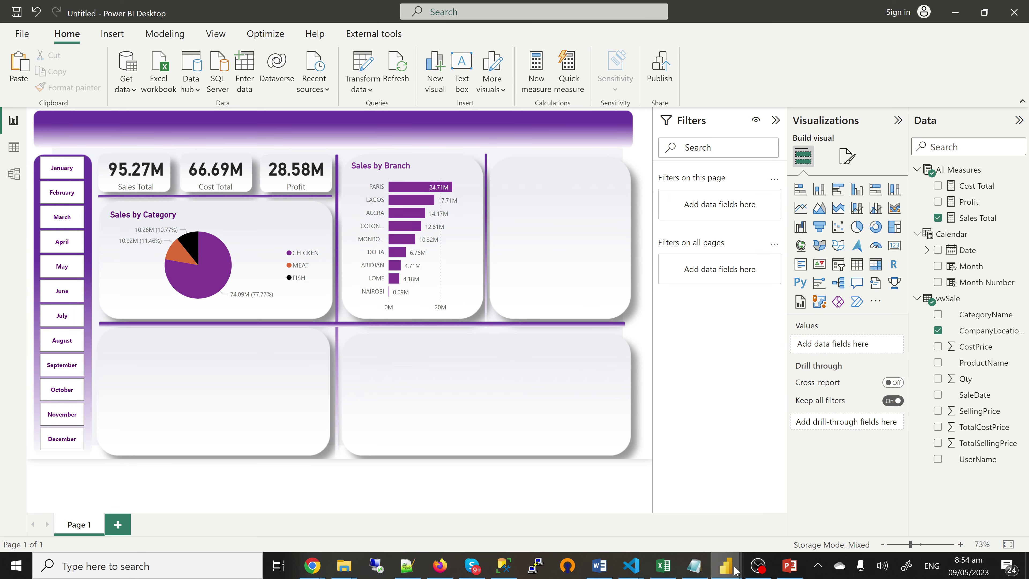
pyautogui.click(667, 515)
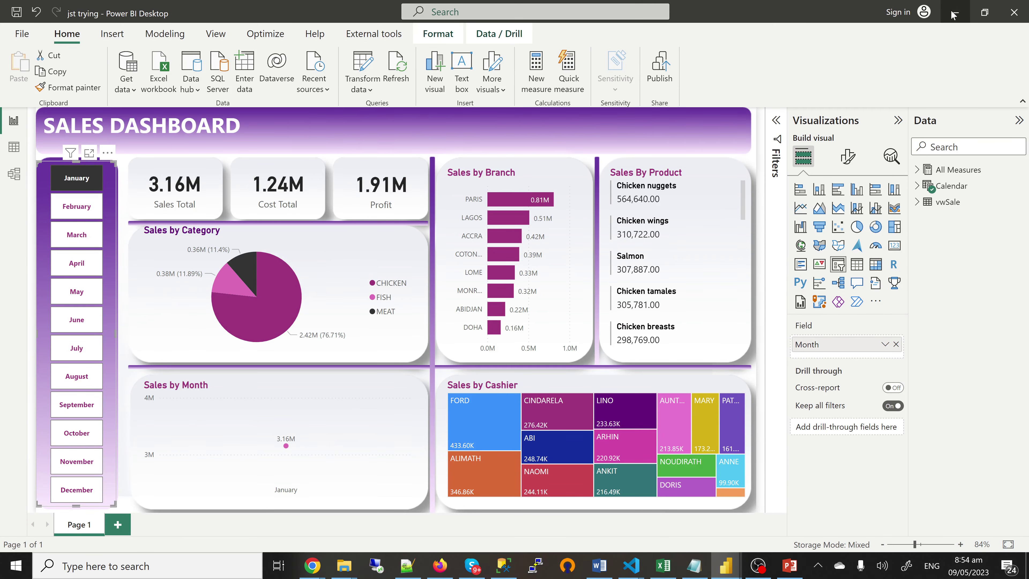
pyautogui.press('super+Down')
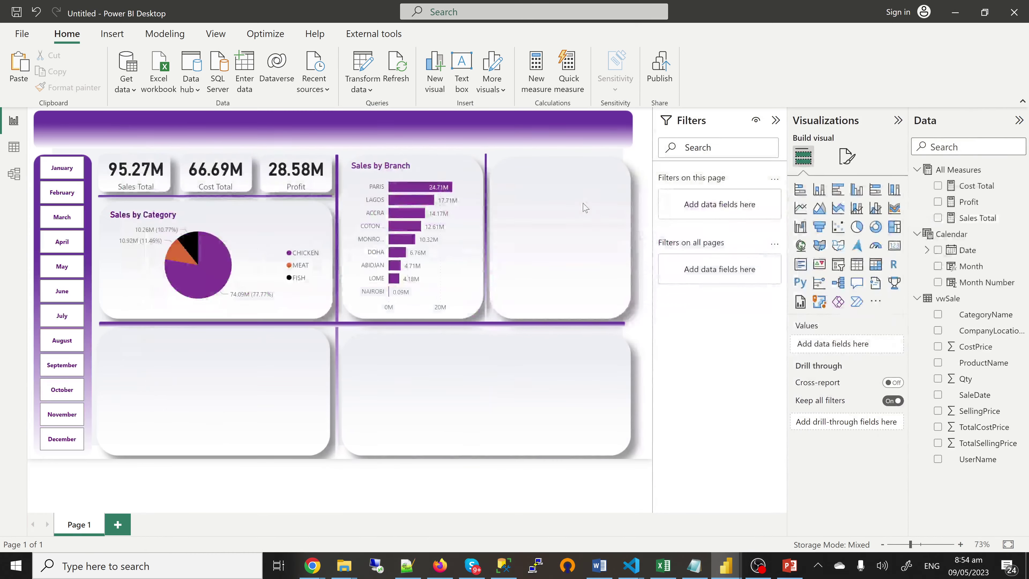
# Add a multi-row card showing Sales Total by ProductName in the empty card beside the Sales by Branch chart
pyautogui.click(801, 266)
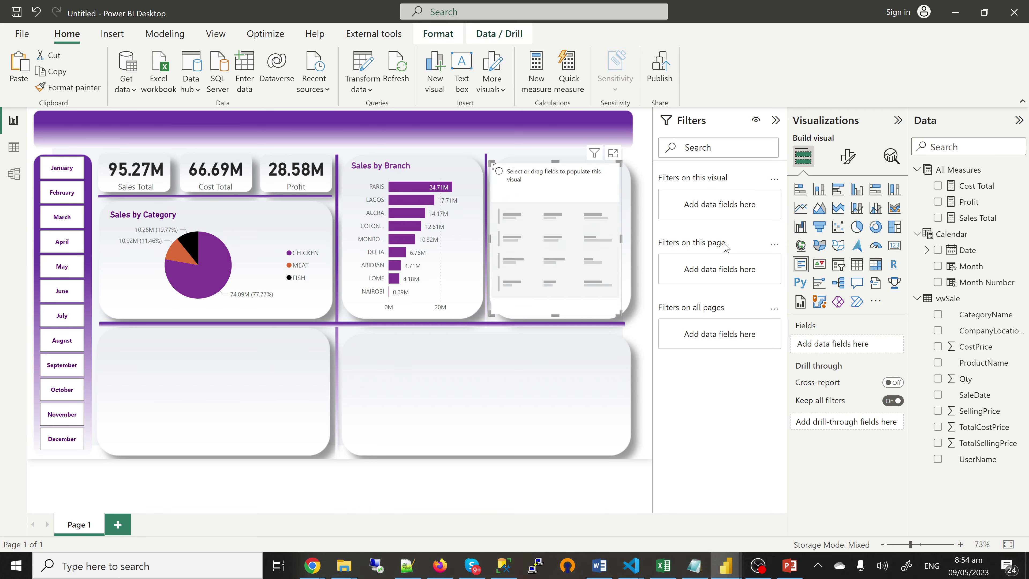
pyautogui.click(939, 219)
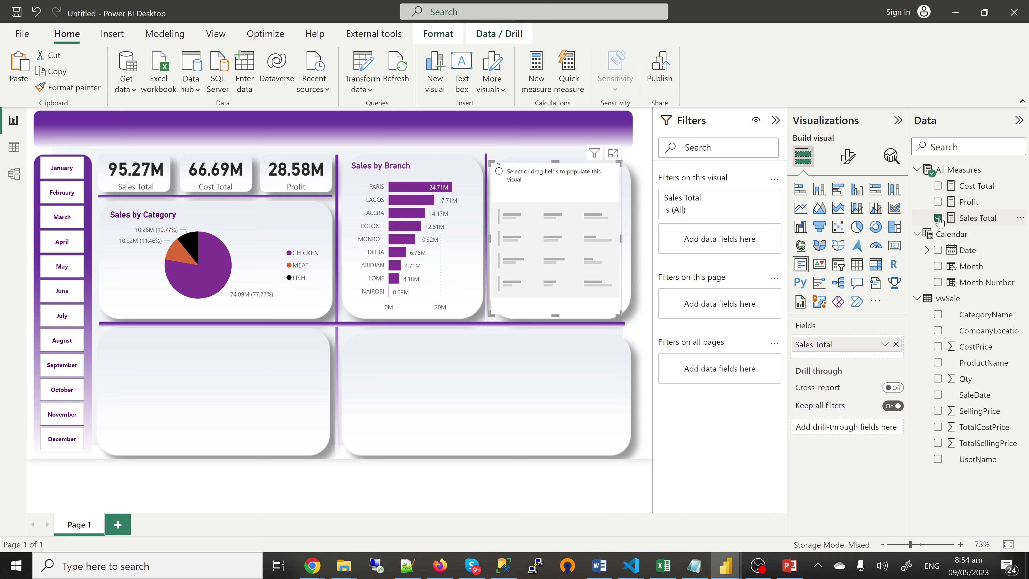
pyautogui.click(938, 364)
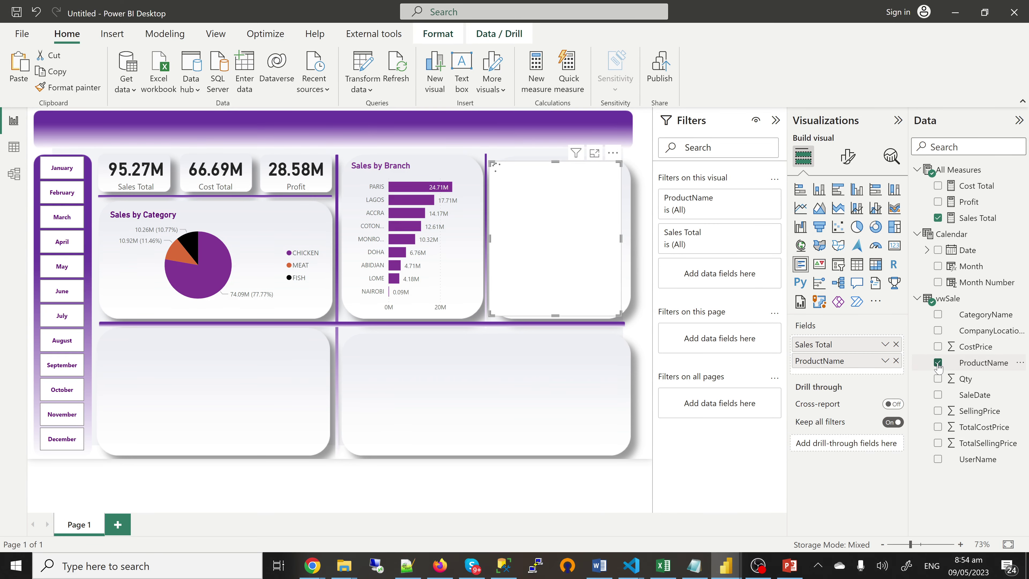
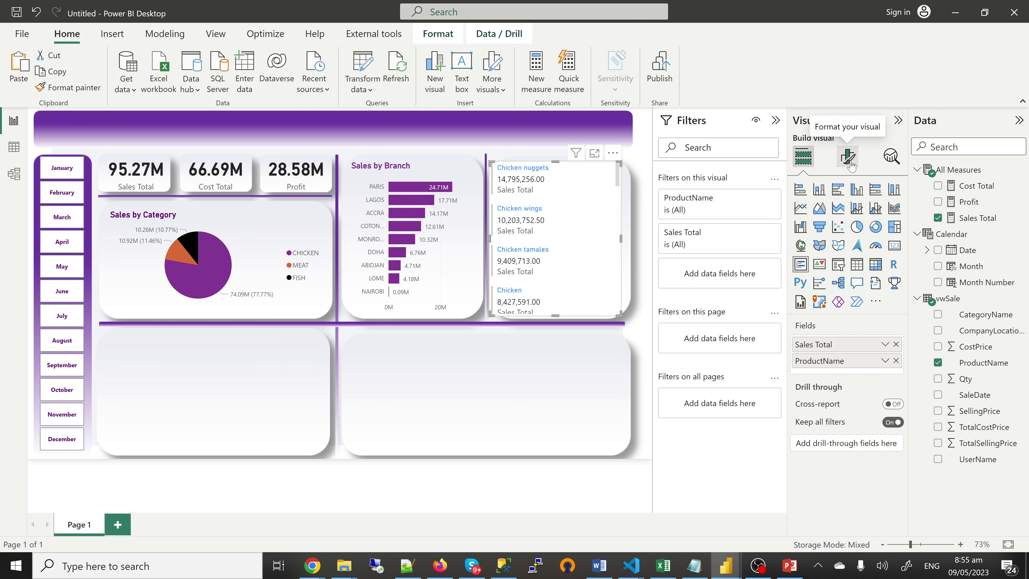
# Turn off the background of the multi-row card
pyautogui.click(850, 162)
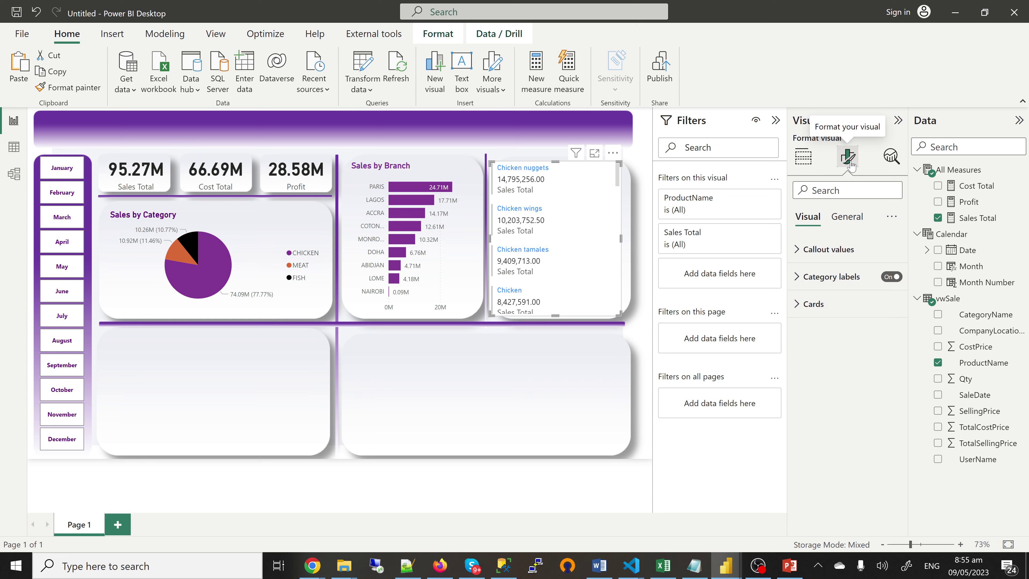
pyautogui.click(847, 219)
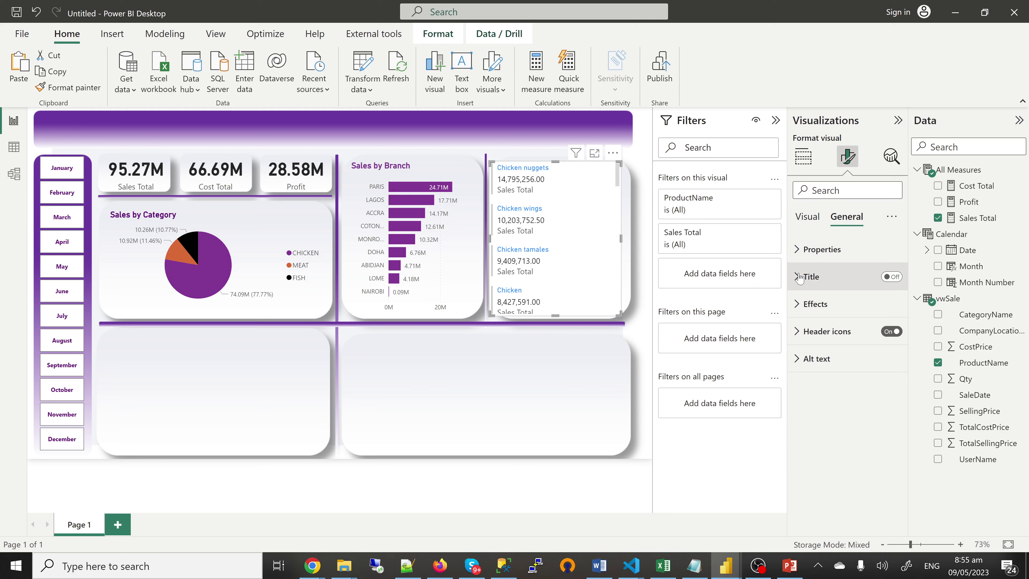
pyautogui.click(797, 304)
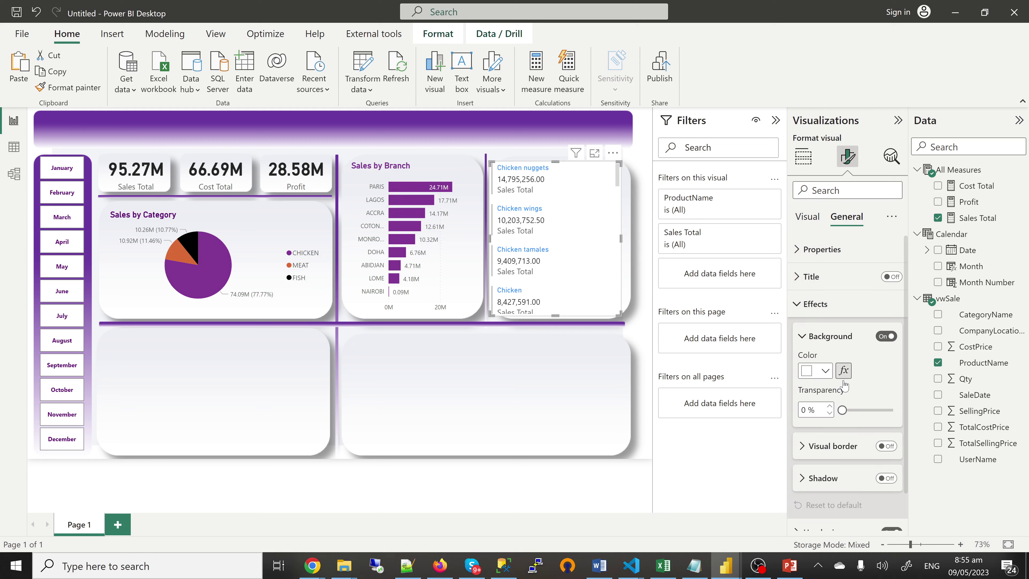
pyautogui.click(886, 336)
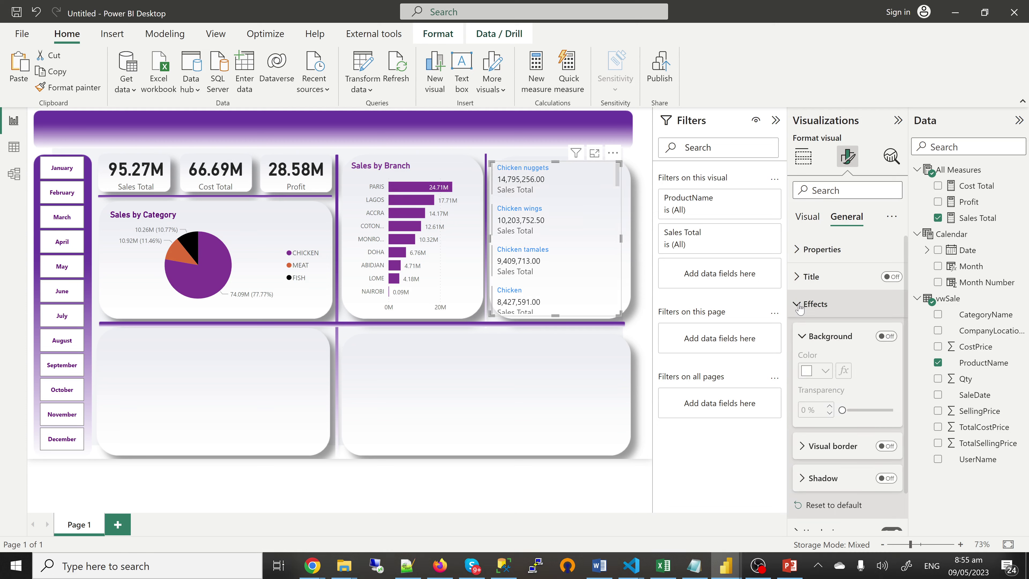
pyautogui.click(798, 305)
pyautogui.click(798, 251)
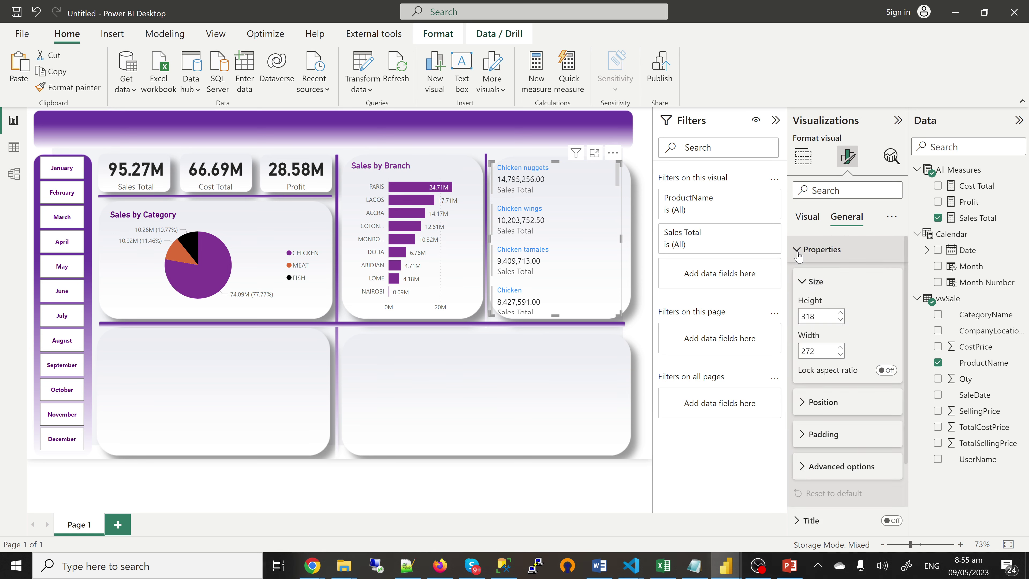
pyautogui.click(798, 251)
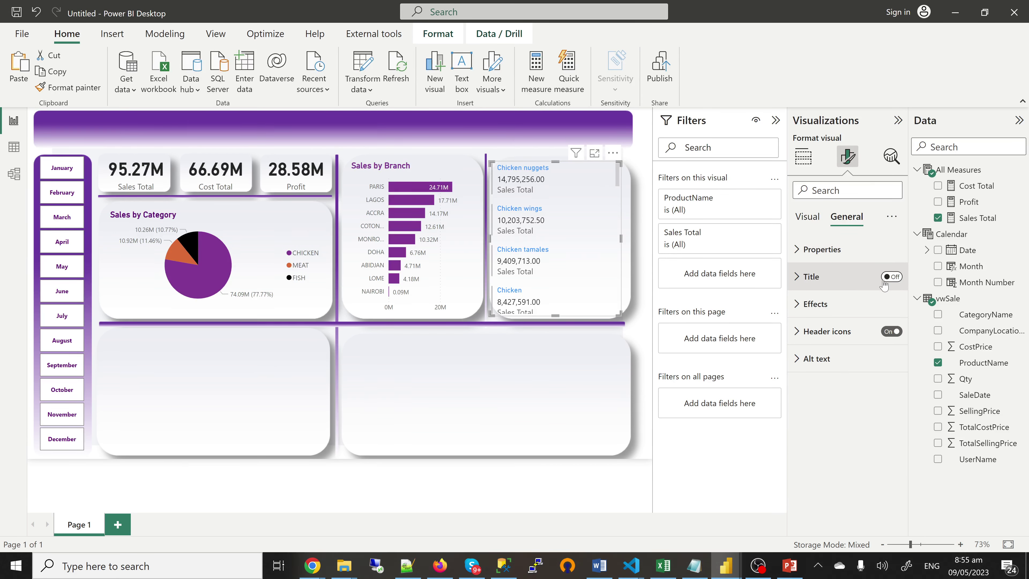
# Turn on the multi-row card's title and set its text to "Sales By Product"
pyautogui.click(798, 279)
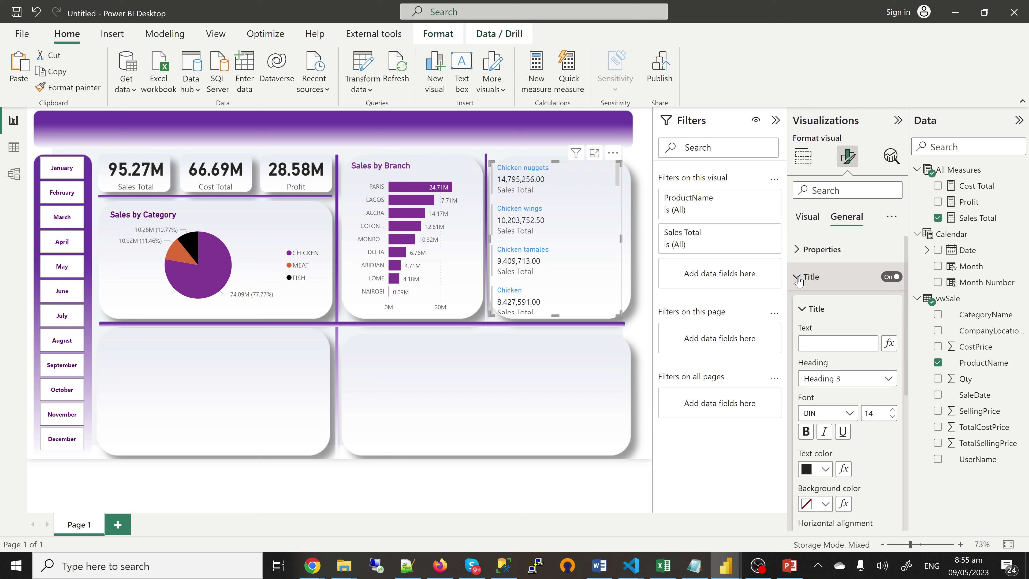
pyautogui.click(820, 344)
pyautogui.write('Sales By Product')
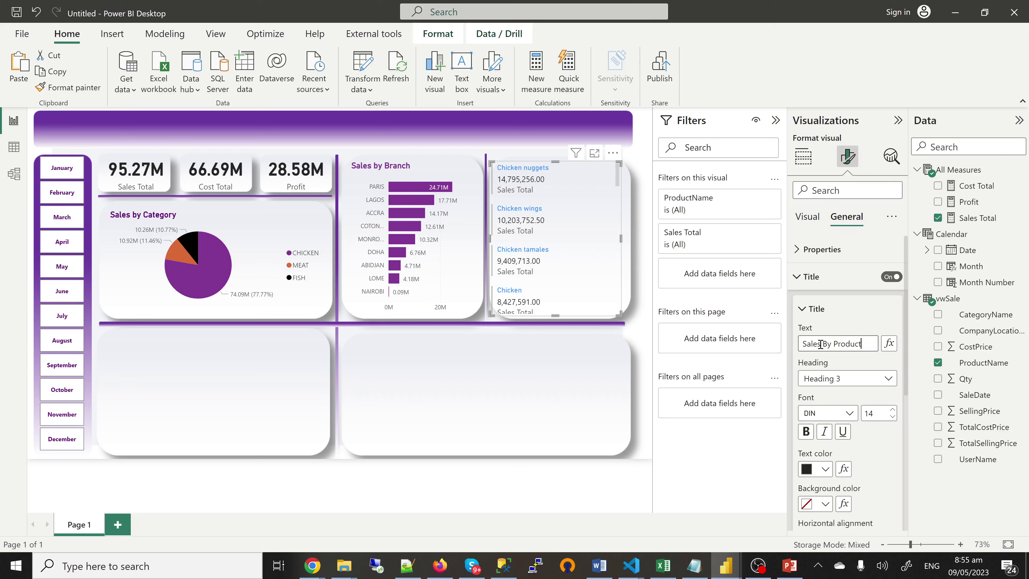
pyautogui.press('Return')
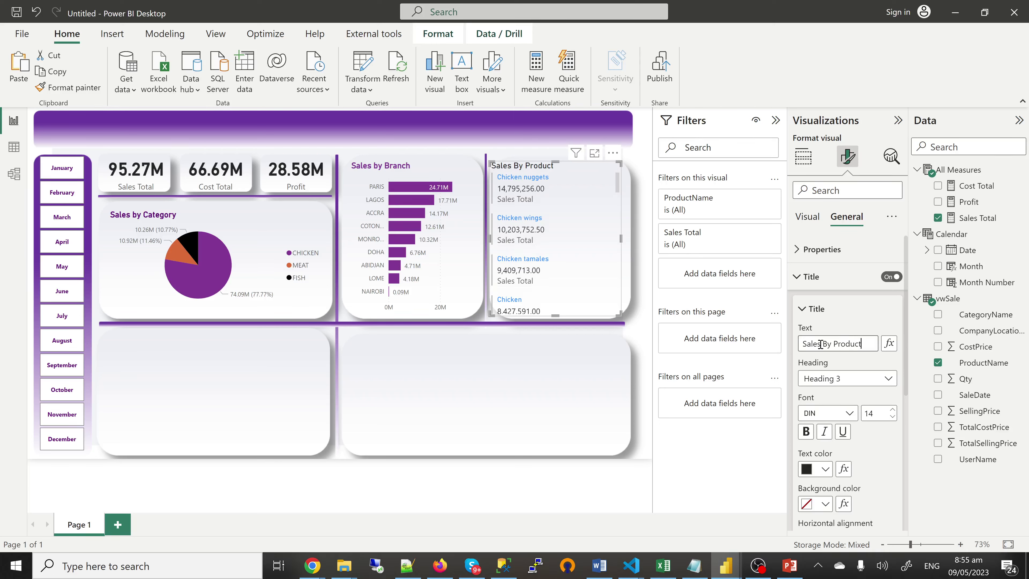
# Make the multi-row card's "Sales By Product" title bold and color it purple
pyautogui.click(805, 430)
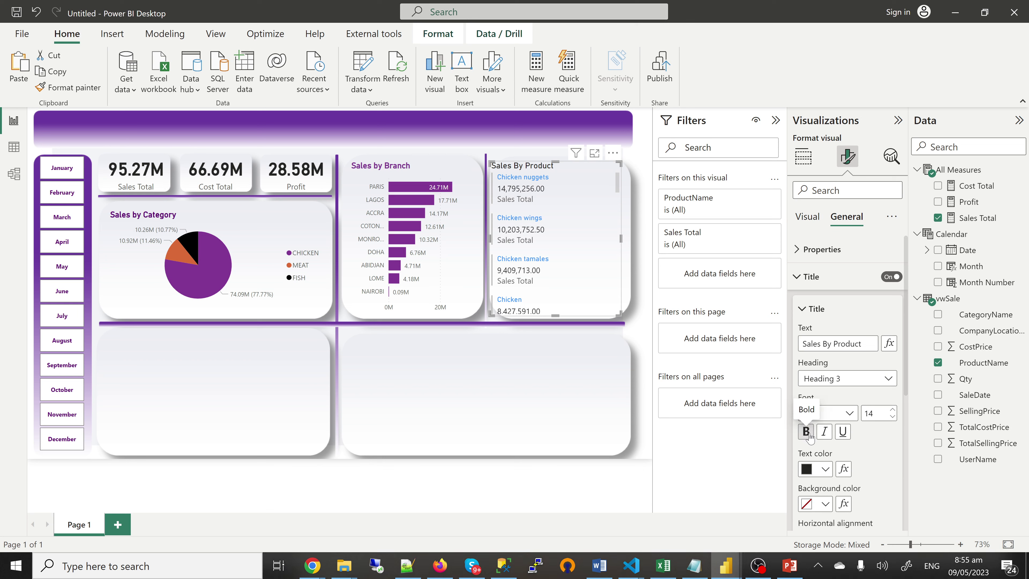
pyautogui.click(826, 471)
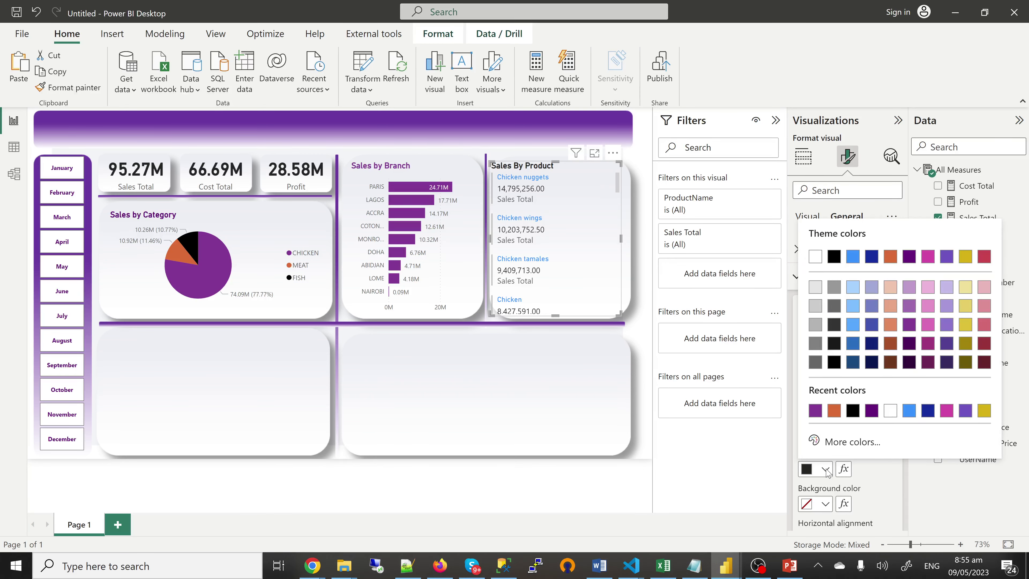
pyautogui.click(816, 411)
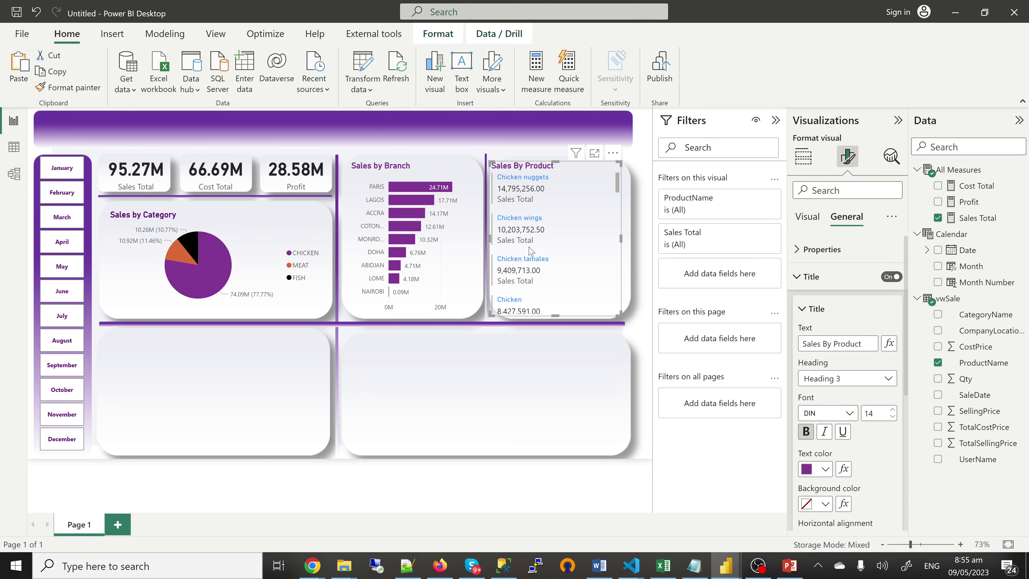
# Turn off the category labels of the Sales By Product multi-row card
pyautogui.click(804, 158)
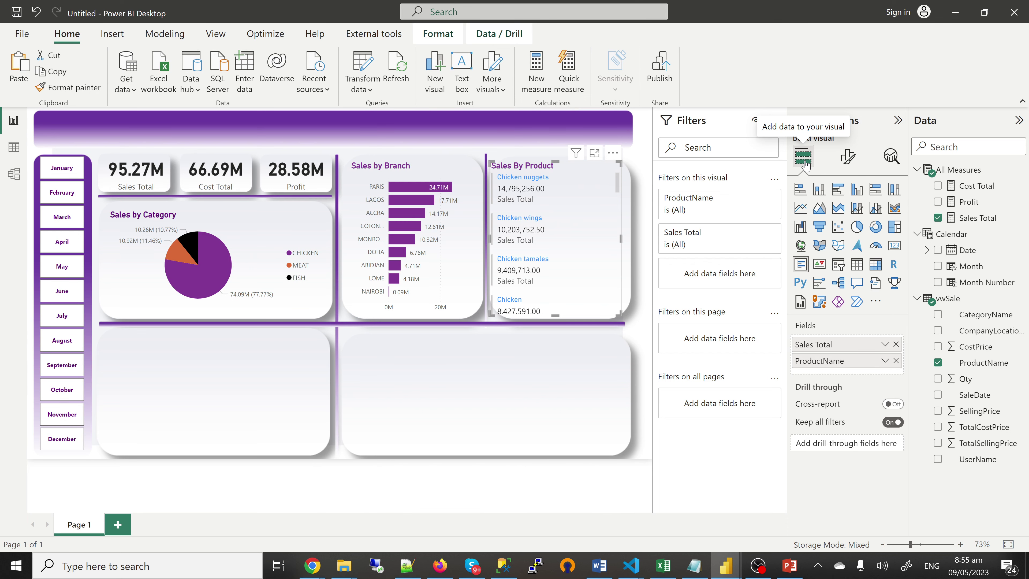
pyautogui.click(848, 162)
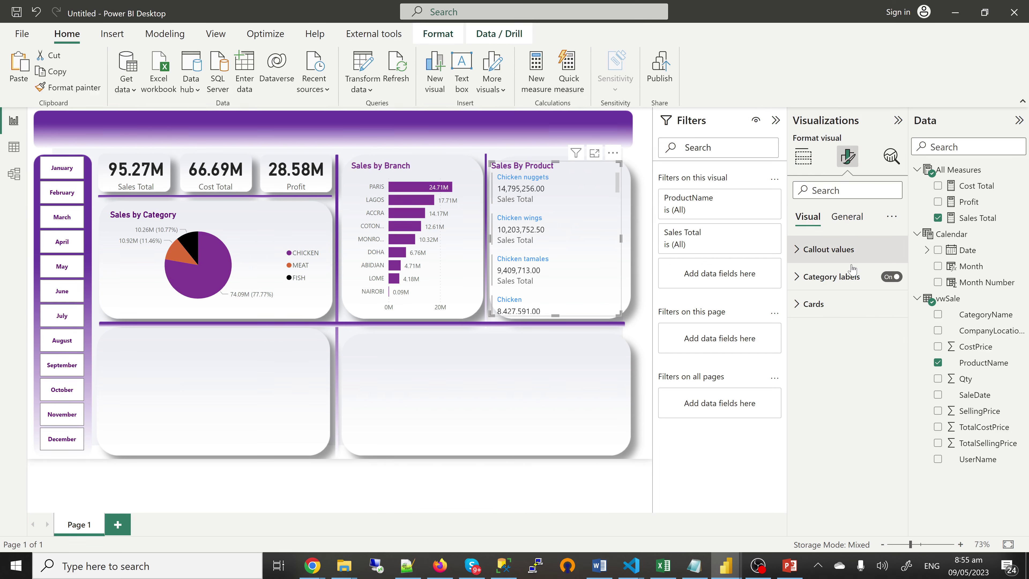
pyautogui.click(888, 278)
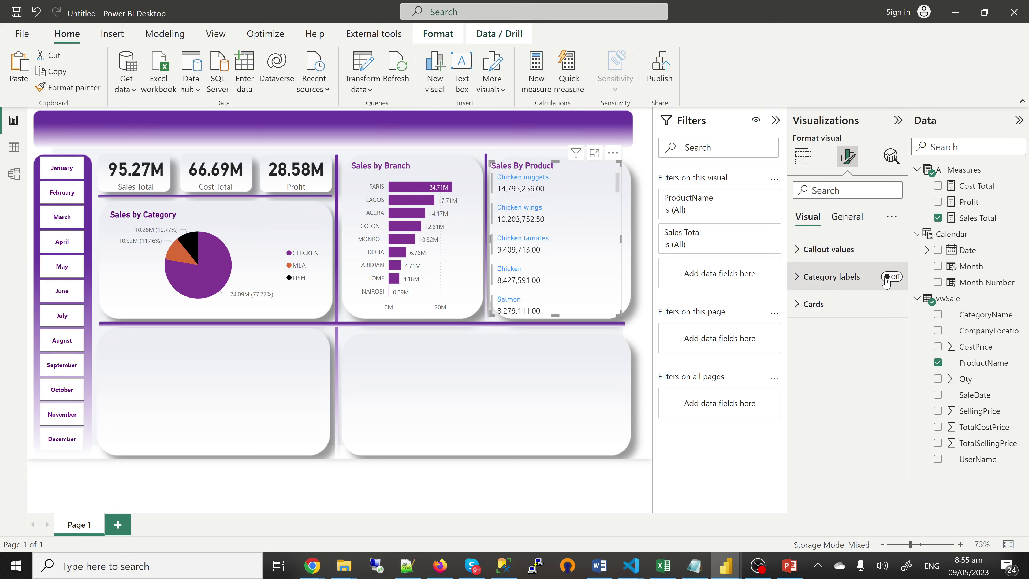
# Try bold text for the callout values of the Sales By Product card, and switch the bold off again
pyautogui.click(798, 256)
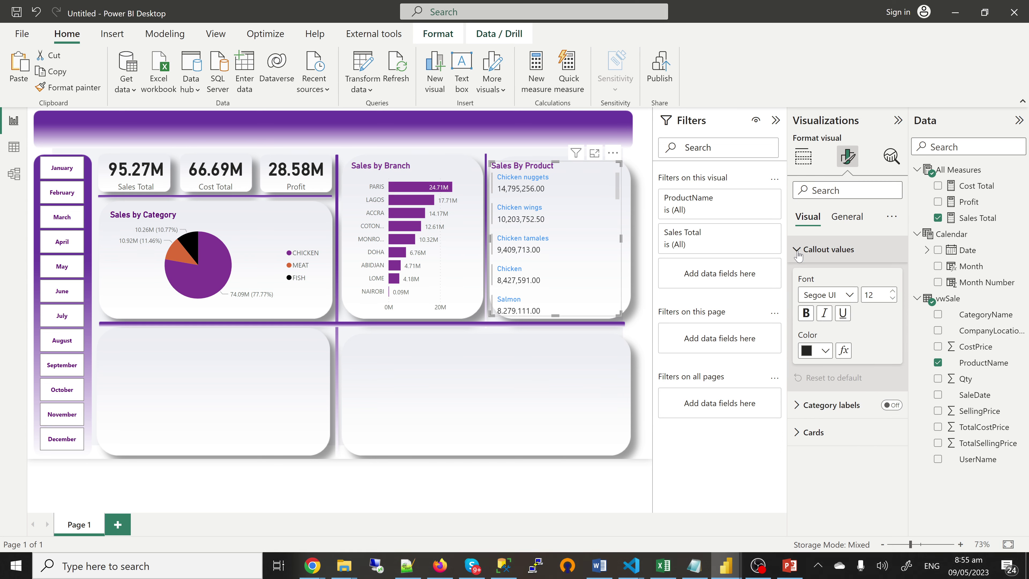
pyautogui.click(806, 314)
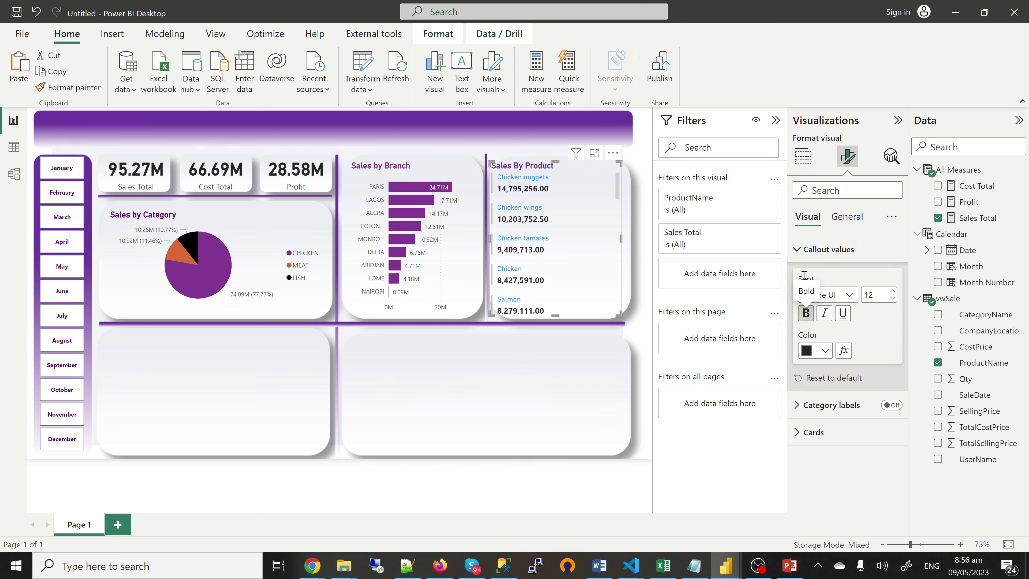
pyautogui.click(801, 255)
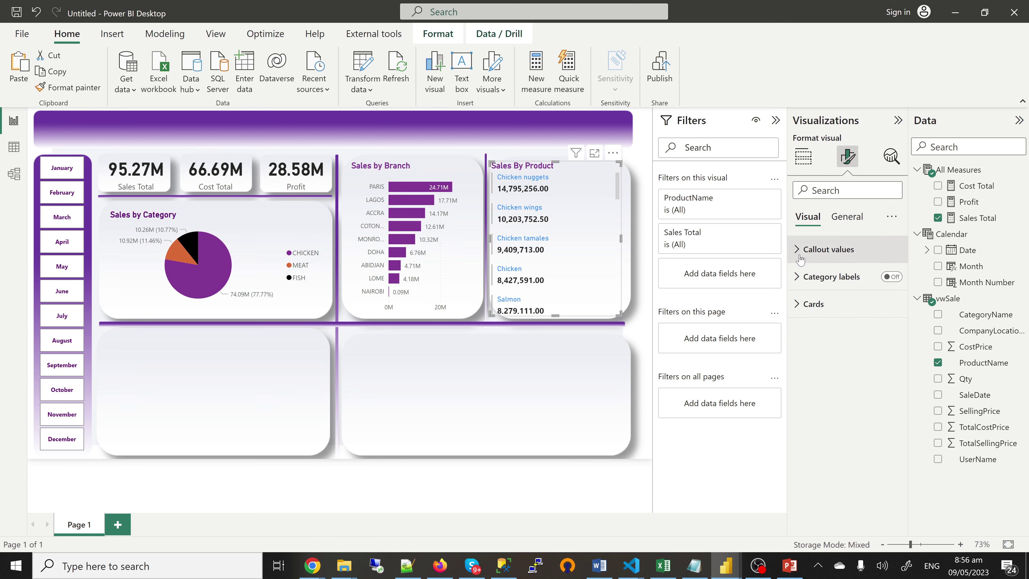
pyautogui.click(800, 253)
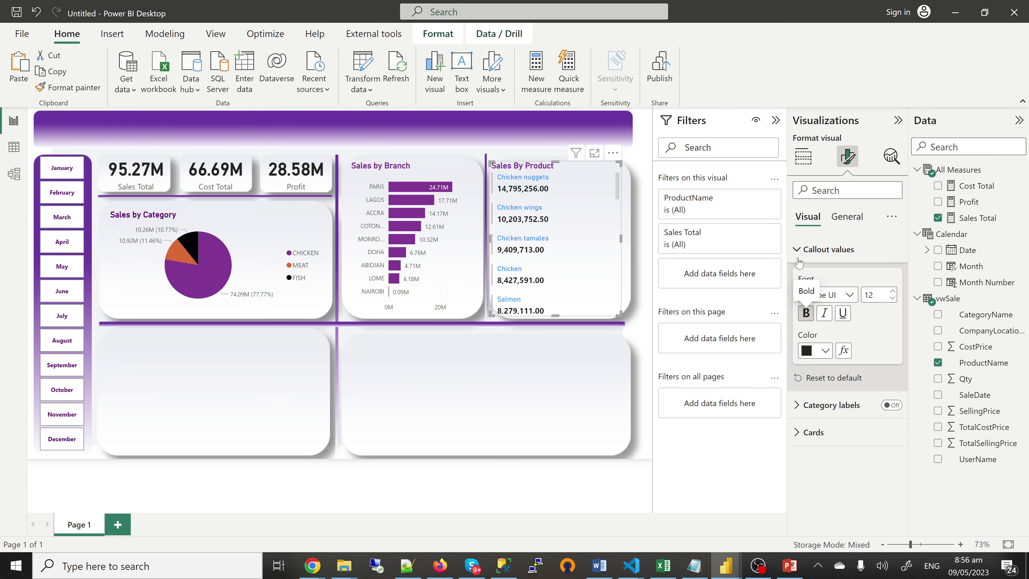
pyautogui.click(806, 313)
pyautogui.click(799, 252)
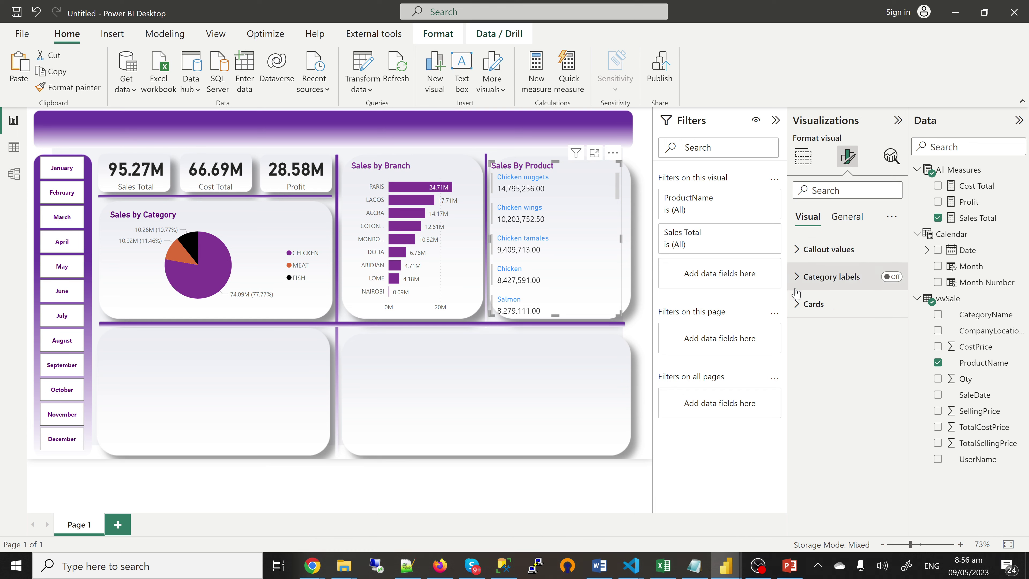
# Color the product names in the Sales By Product card purple through the Cards title color
pyautogui.click(807, 304)
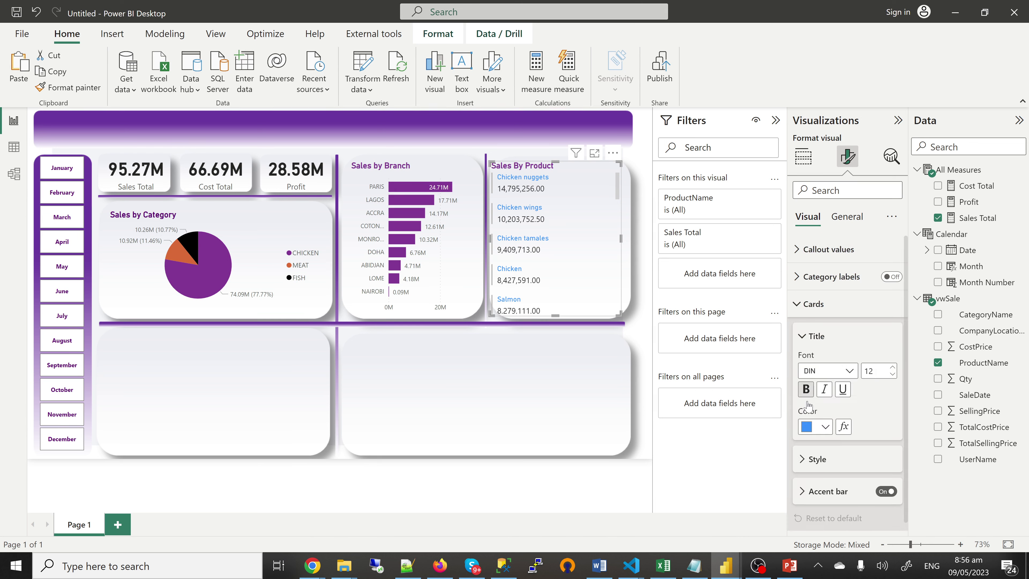
pyautogui.click(825, 428)
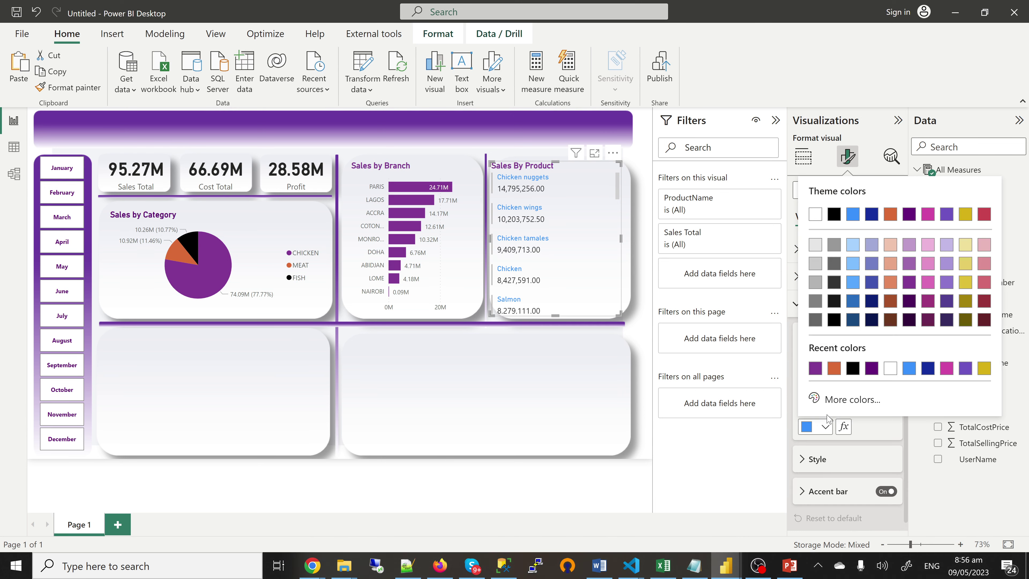
pyautogui.click(816, 368)
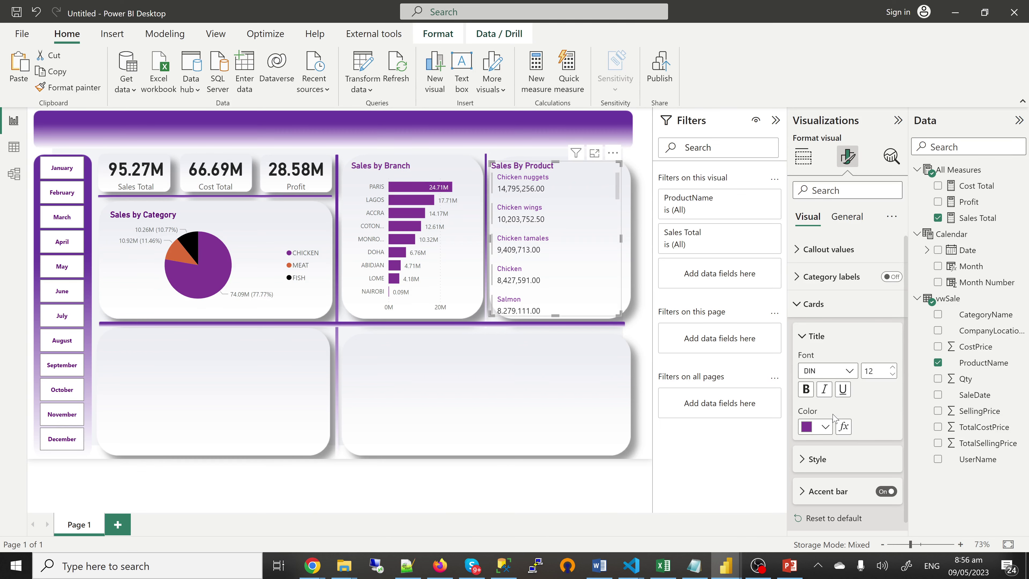
# Check the product name color in the "jst trying" dashboard, and set the product names in the Sales By Product card to black
pyautogui.click(729, 572)
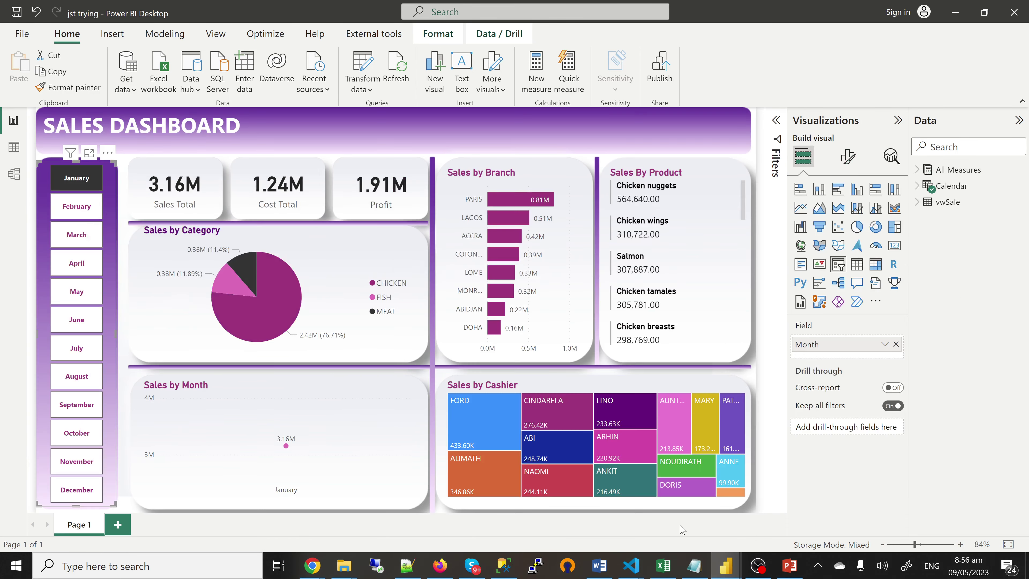
pyautogui.click(947, 17)
pyautogui.click(825, 428)
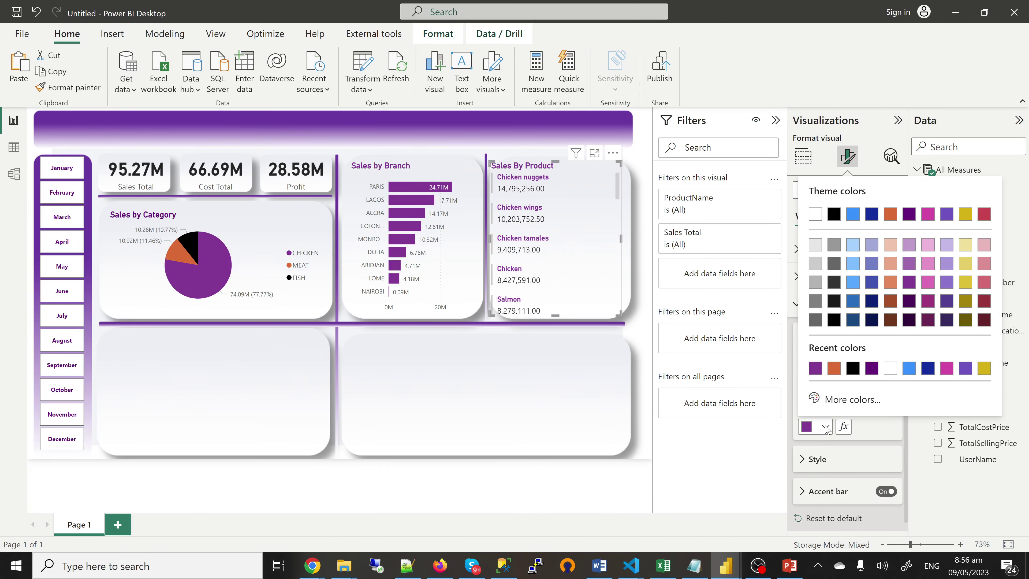
pyautogui.click(853, 368)
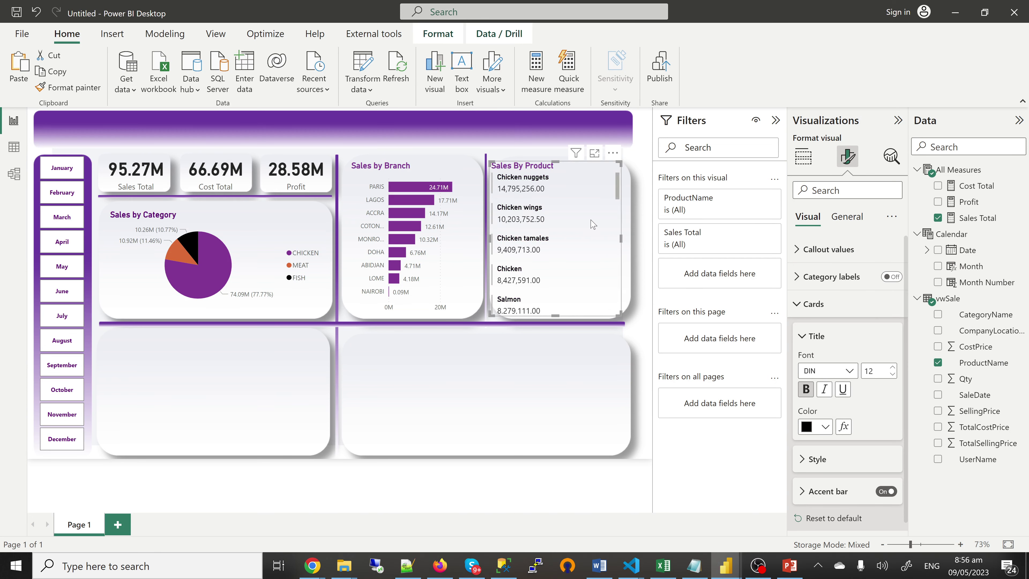
pyautogui.scroll(-5, 567, 215)
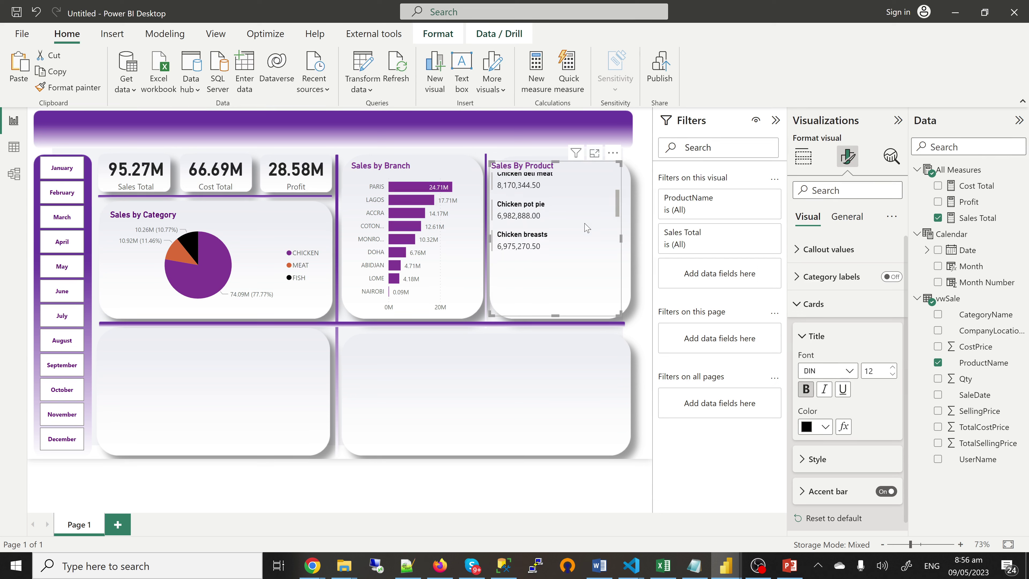
pyautogui.scroll(-3, 588, 228)
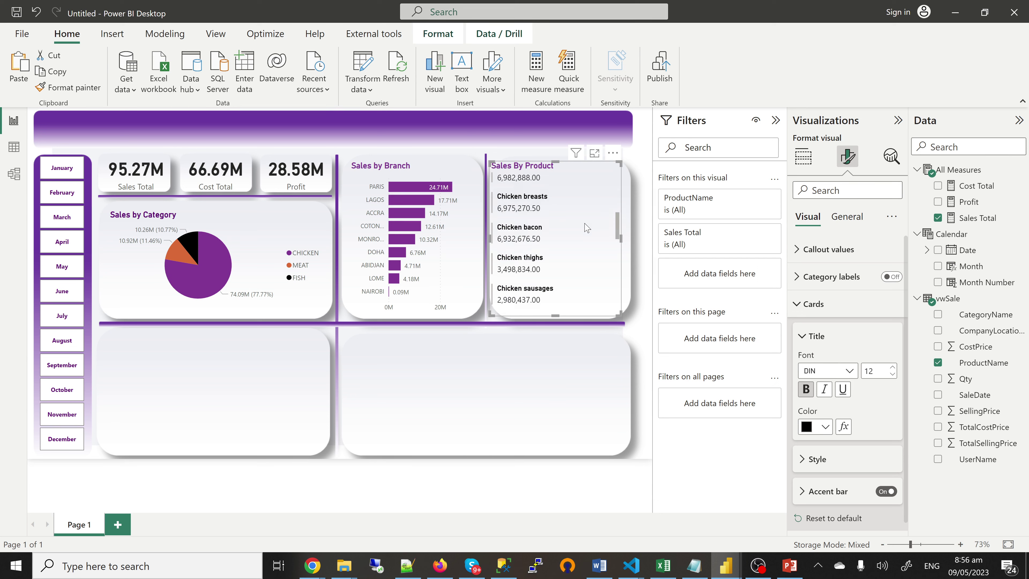
pyautogui.scroll(3, 588, 228)
pyautogui.scroll(4, 588, 228)
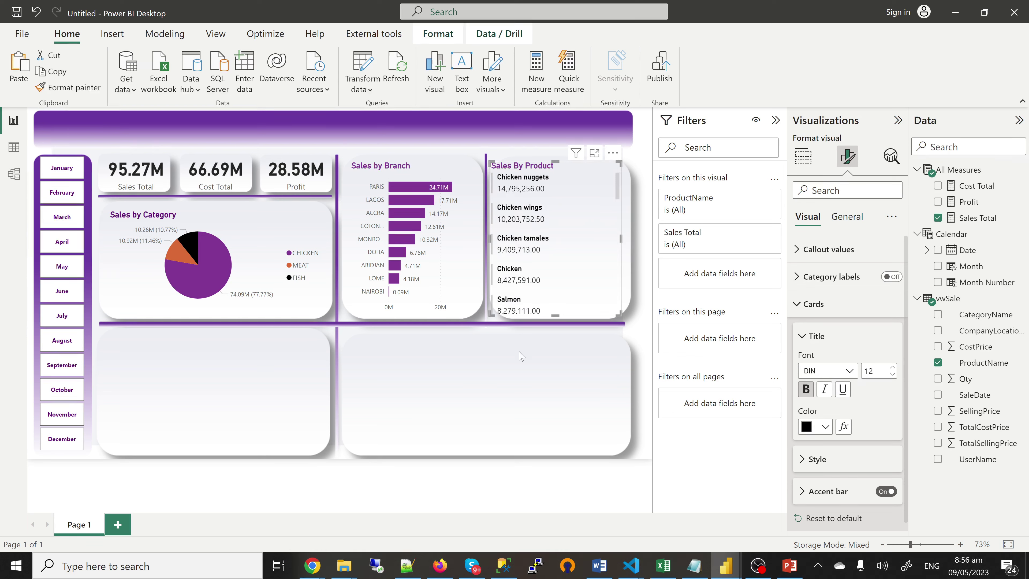
# Deselect the card, look up the visual below Sales by Category in the "jst trying" dashboard, and return to the untitled report
pyautogui.click(280, 380)
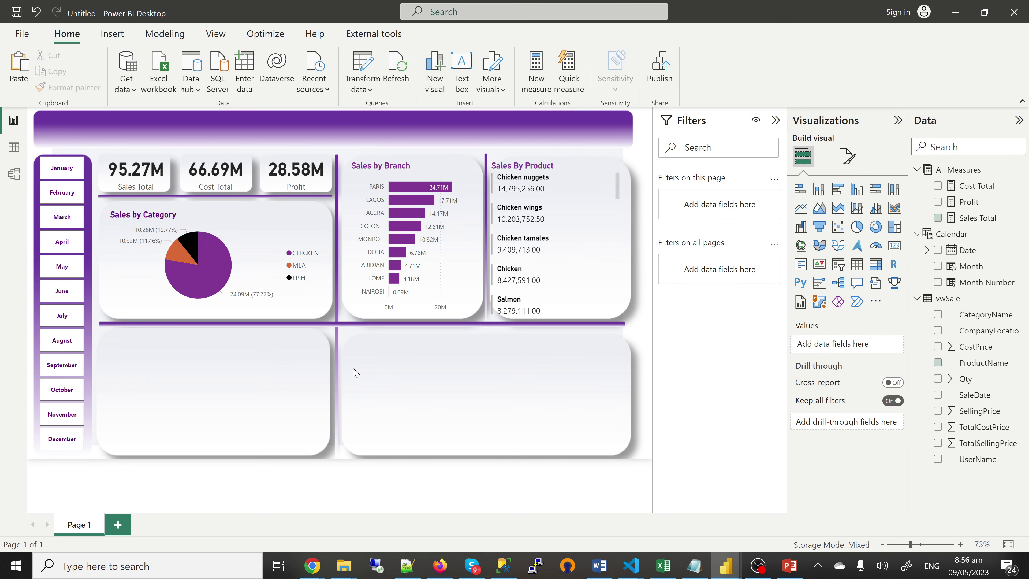
pyautogui.moveTo(736, 572)
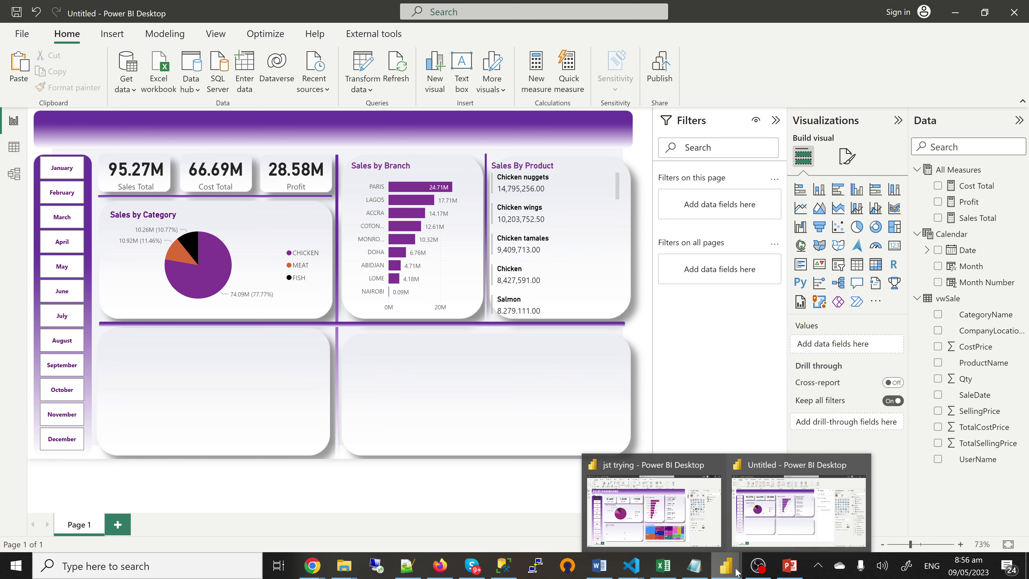
pyautogui.click(671, 521)
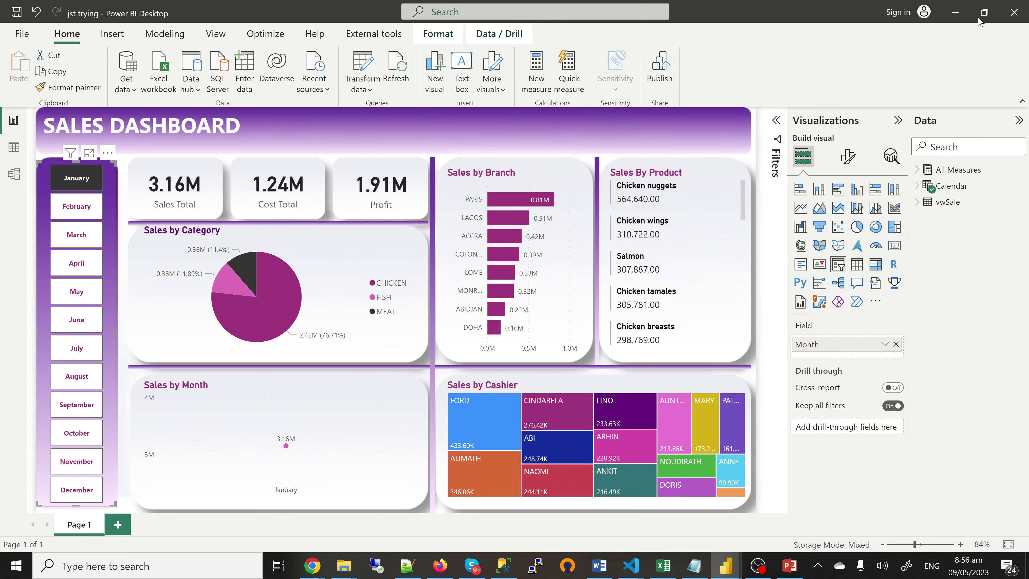
pyautogui.click(955, 12)
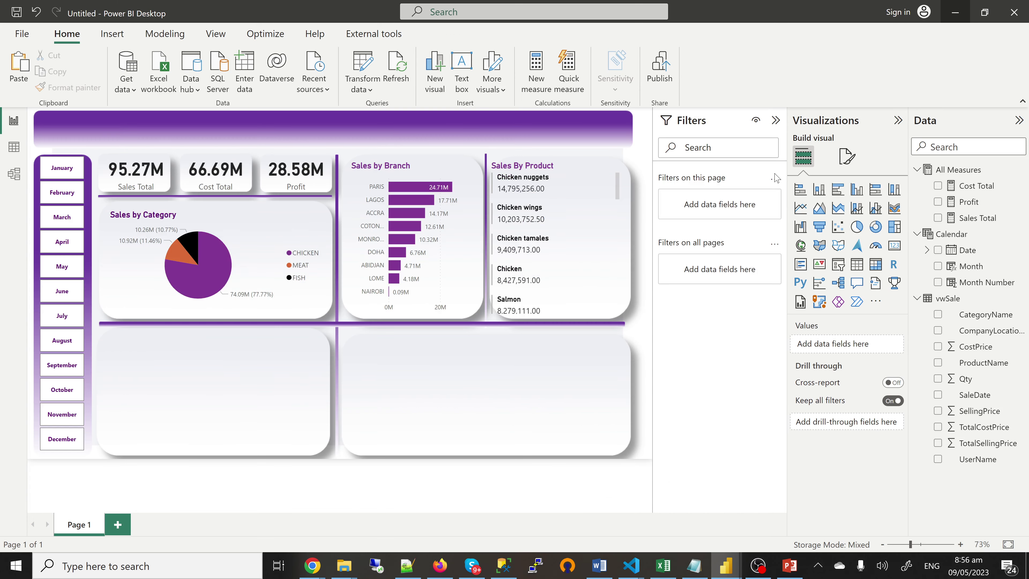
# Add a line chart of Sales Total by Month below Sales by Category, and lower its upper edge to fit inside the empty card
pyautogui.click(800, 209)
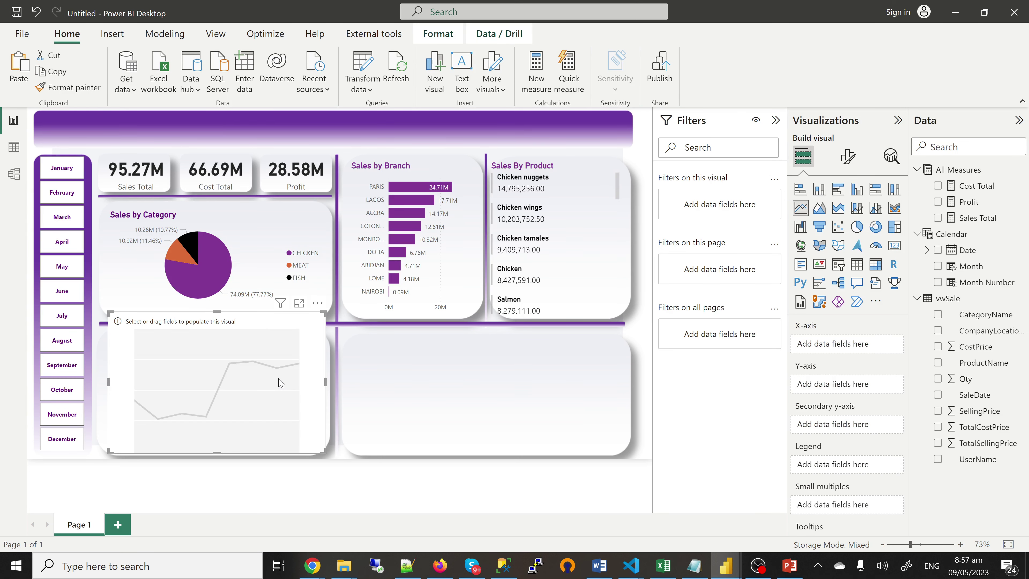
pyautogui.click(939, 218)
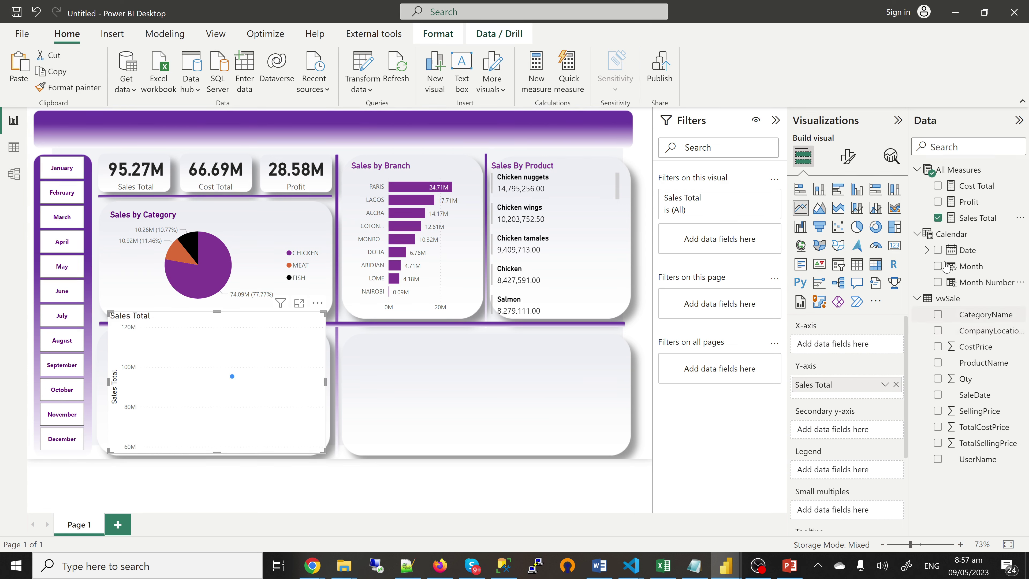
pyautogui.click(938, 266)
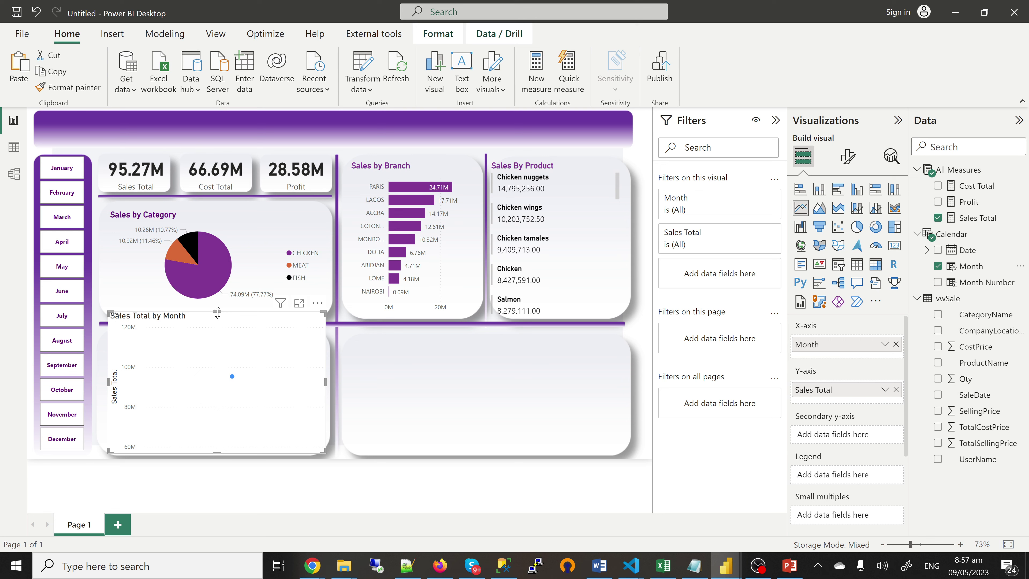
pyautogui.moveTo(217, 313); pyautogui.dragTo(220, 340)
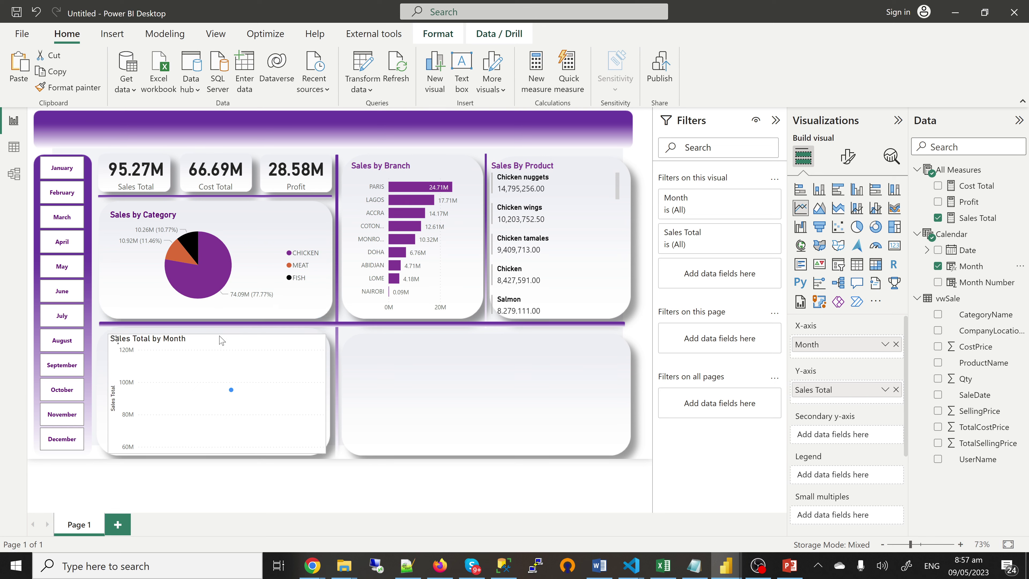
# Turn off the background of the Sales Total by Month line chart
pyautogui.click(847, 159)
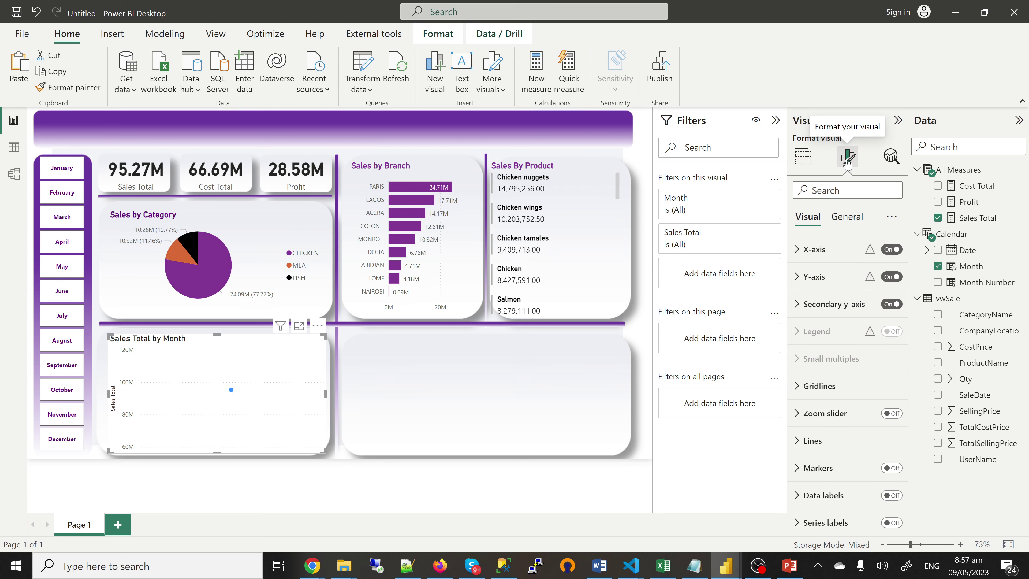
pyautogui.click(848, 217)
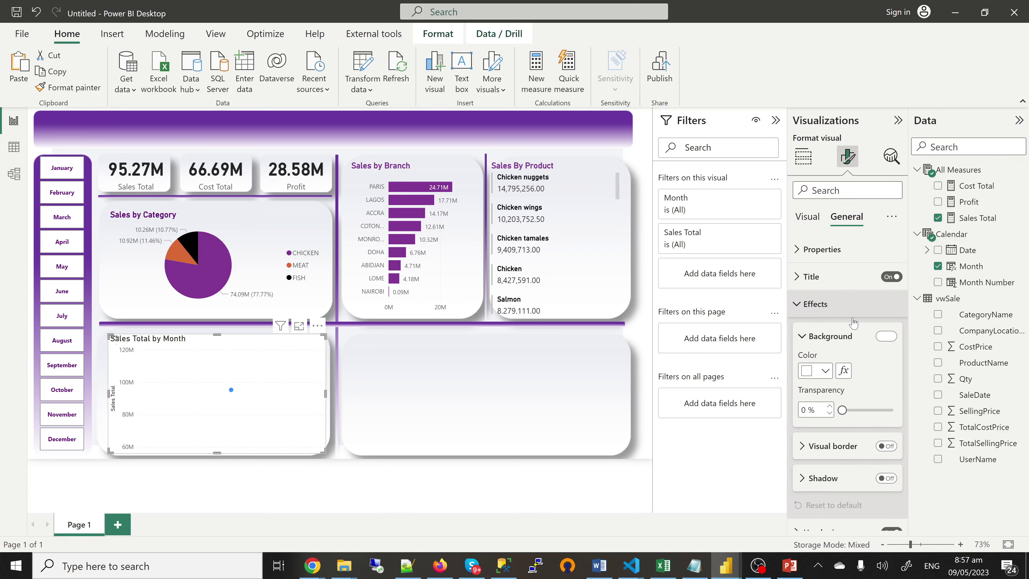
pyautogui.click(881, 337)
pyautogui.click(881, 337)
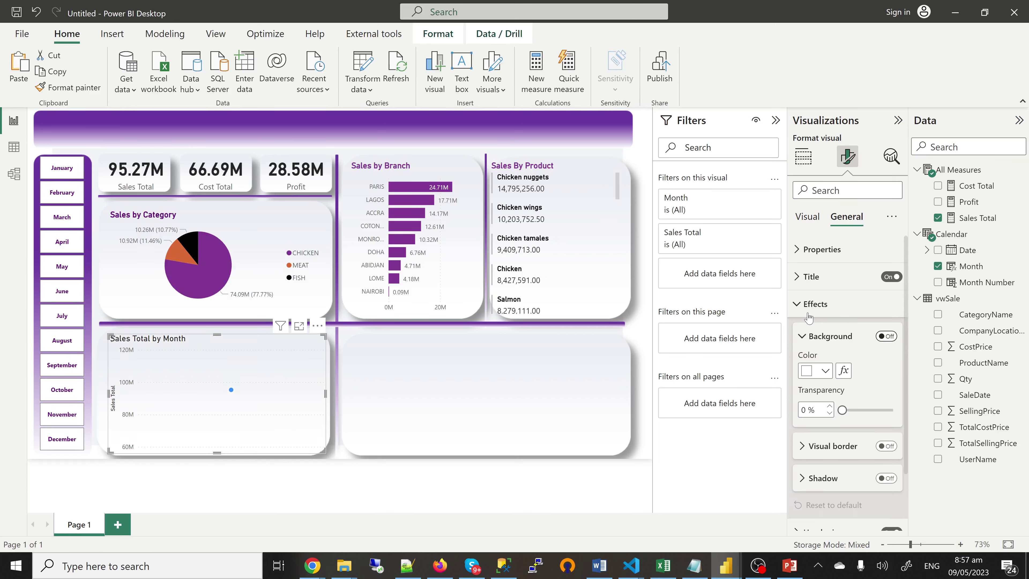
pyautogui.click(811, 309)
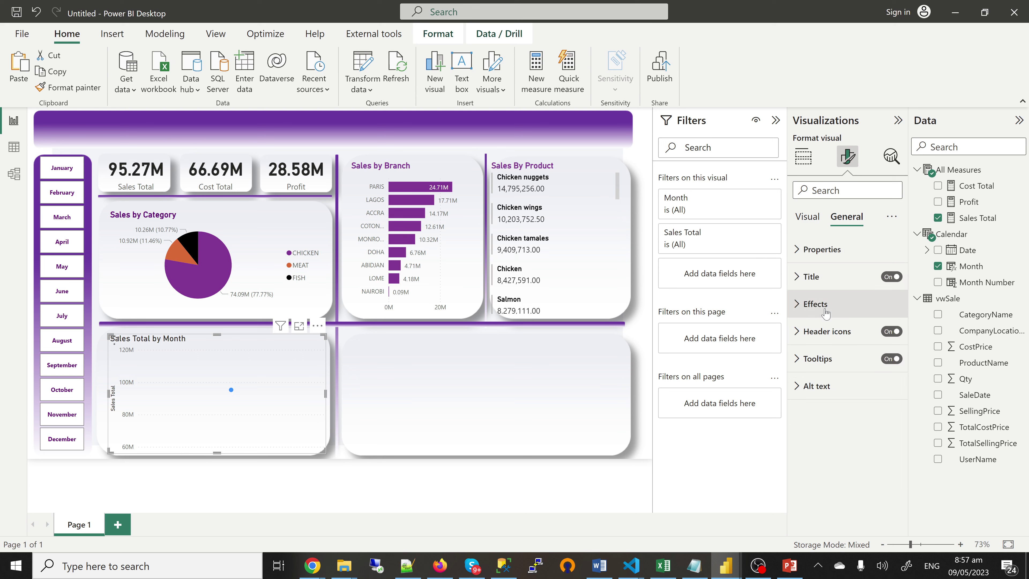
# Retitle the line chart "Sales by Month" and make the title bold and purple
pyautogui.click(812, 279)
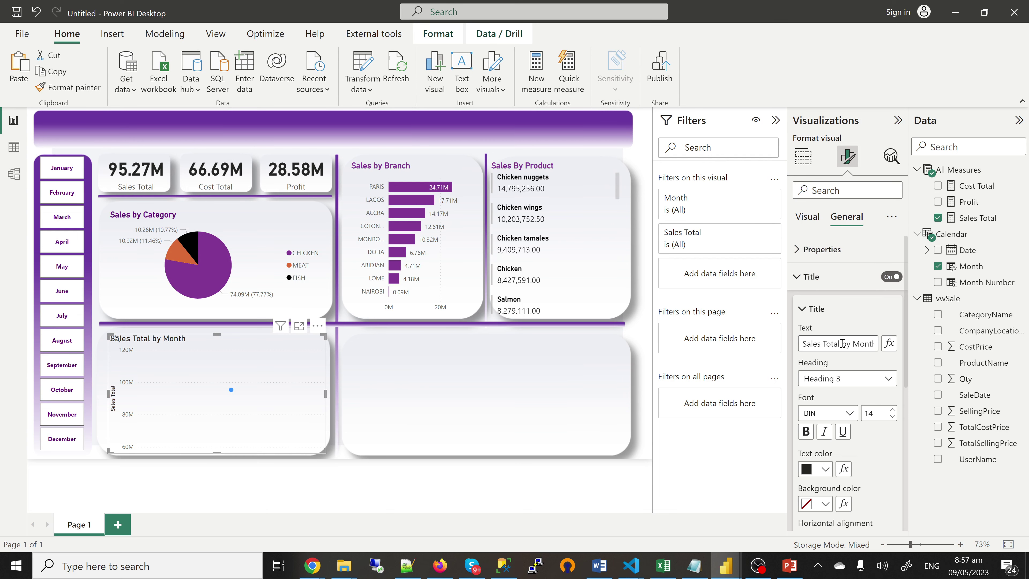
pyautogui.moveTo(843, 343); pyautogui.dragTo(822, 343)
pyautogui.press('BackSpace')
pyautogui.click(806, 431)
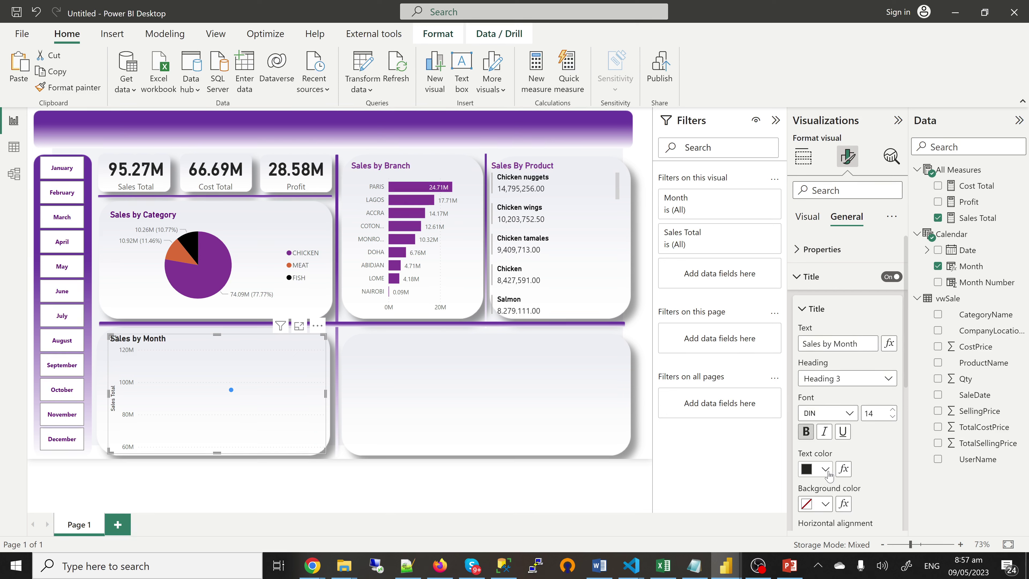
pyautogui.click(825, 469)
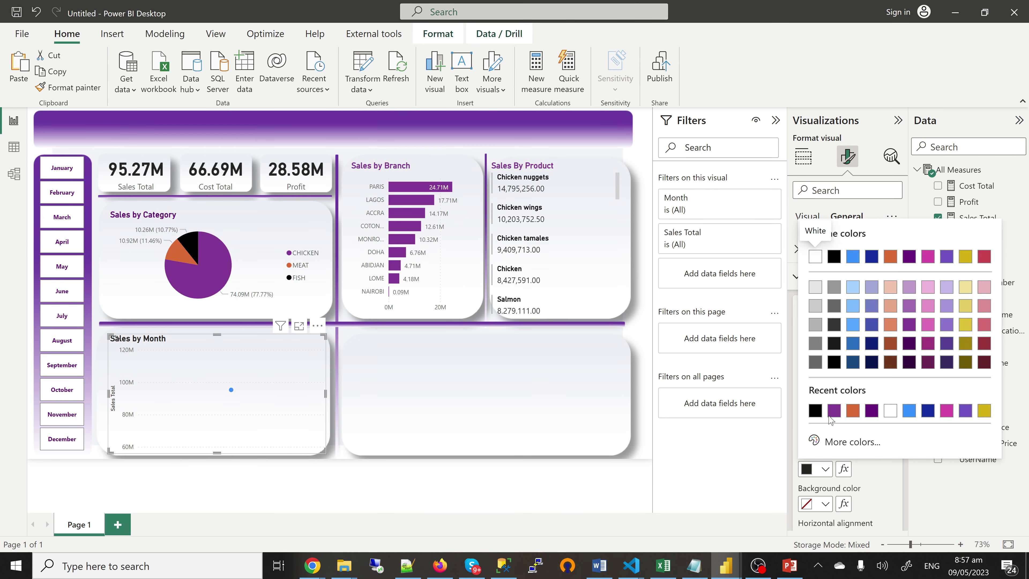
pyautogui.click(832, 413)
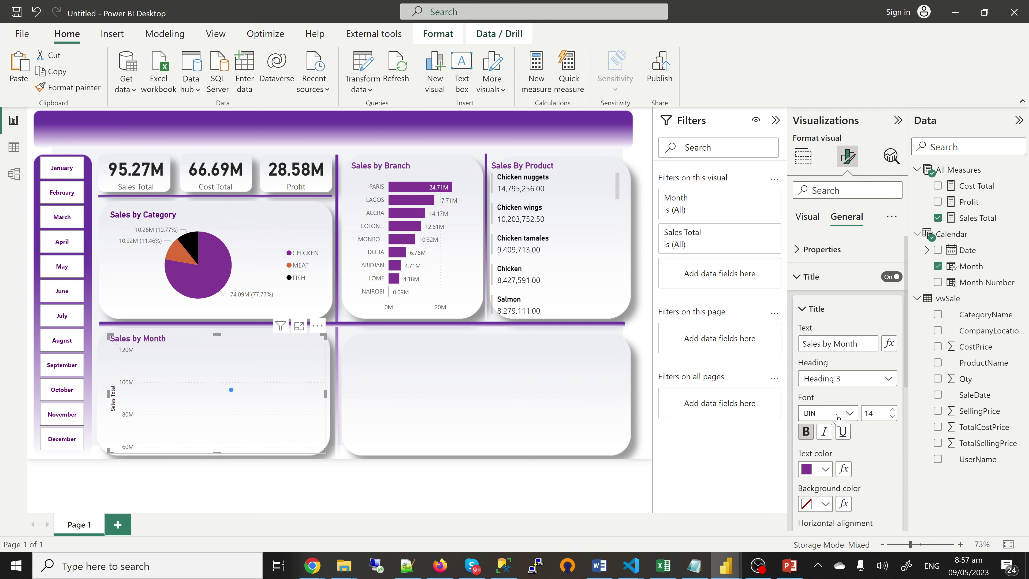
pyautogui.click(812, 277)
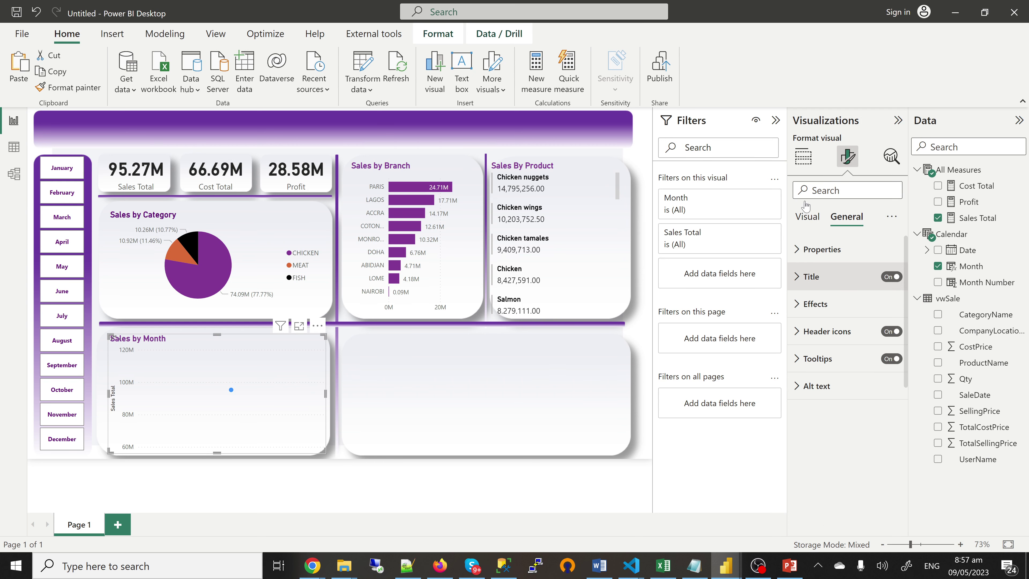
# Color the Sales Total line purple in the Sales by Month chart and extend the chart's left edge slightly outward
pyautogui.click(808, 216)
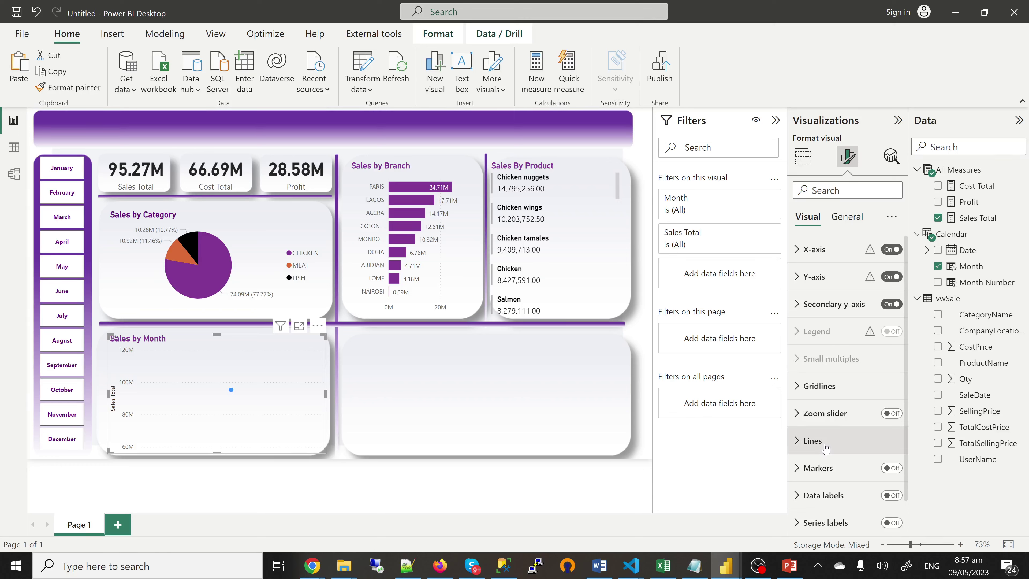
pyautogui.click(813, 441)
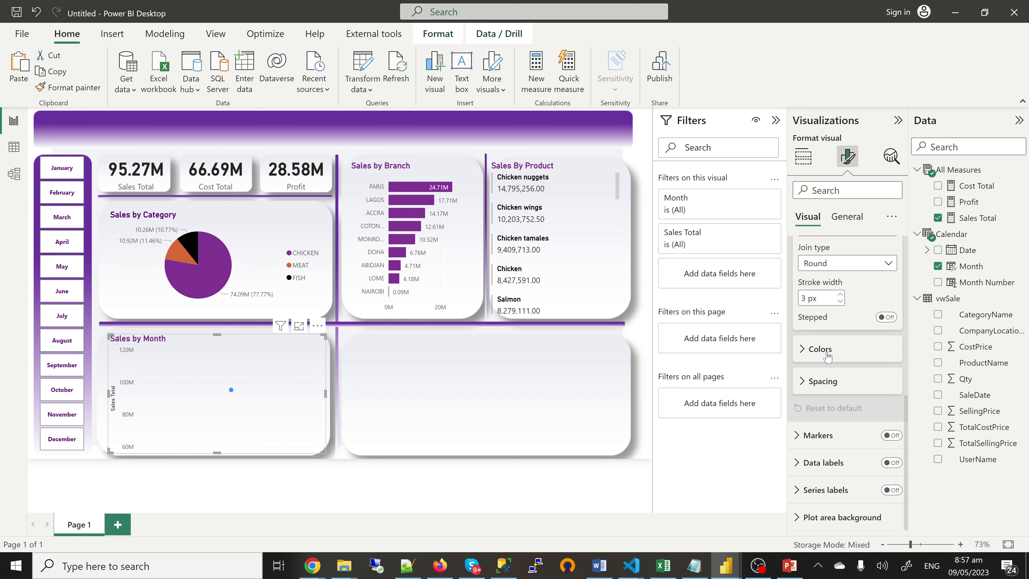
pyautogui.click(828, 356)
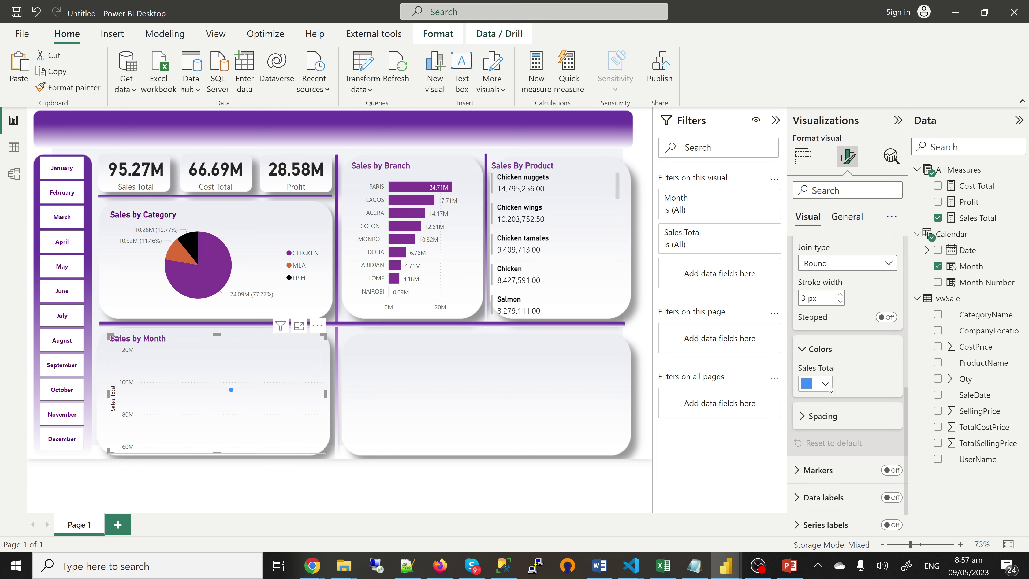
pyautogui.click(826, 384)
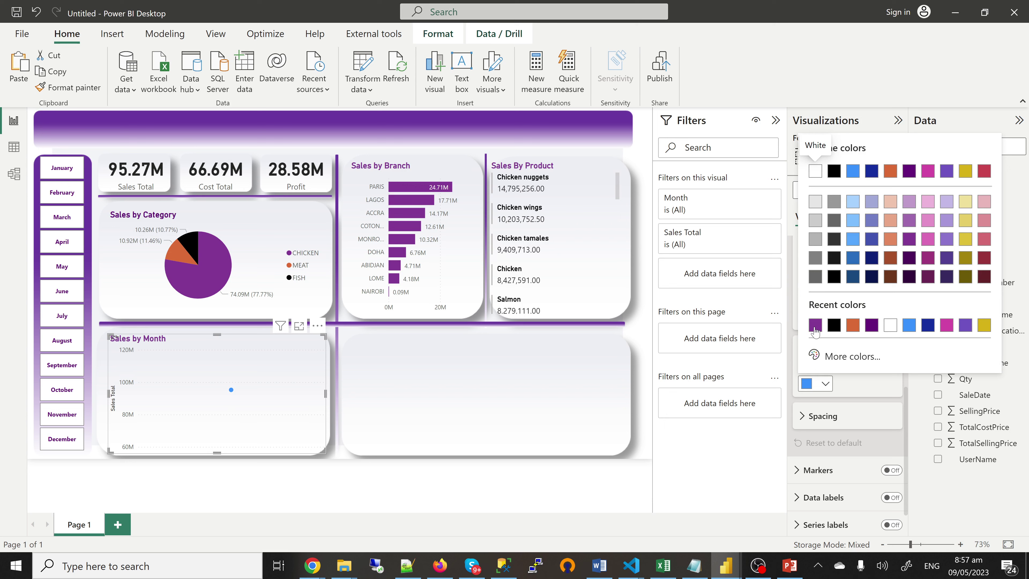
pyautogui.click(816, 328)
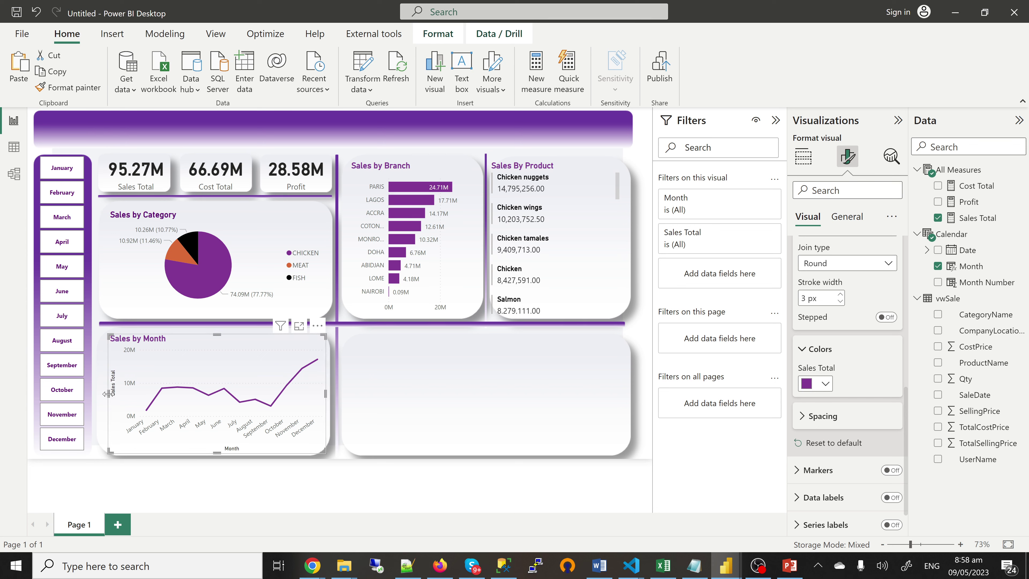
pyautogui.moveTo(107, 393); pyautogui.dragTo(101, 393)
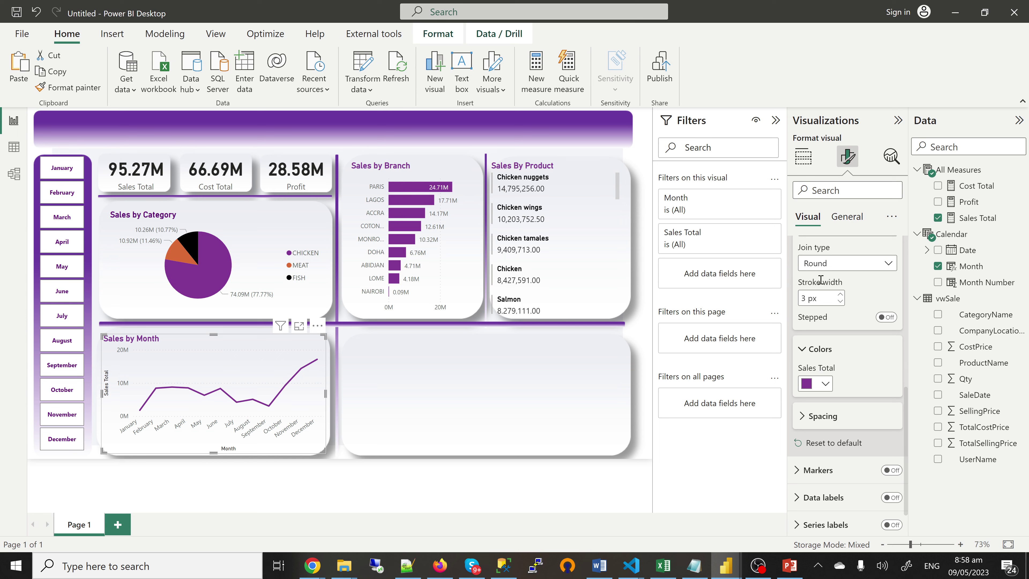
# Turn off the X-axis title of the Sales by Month chart
pyautogui.scroll(5, 831, 383)
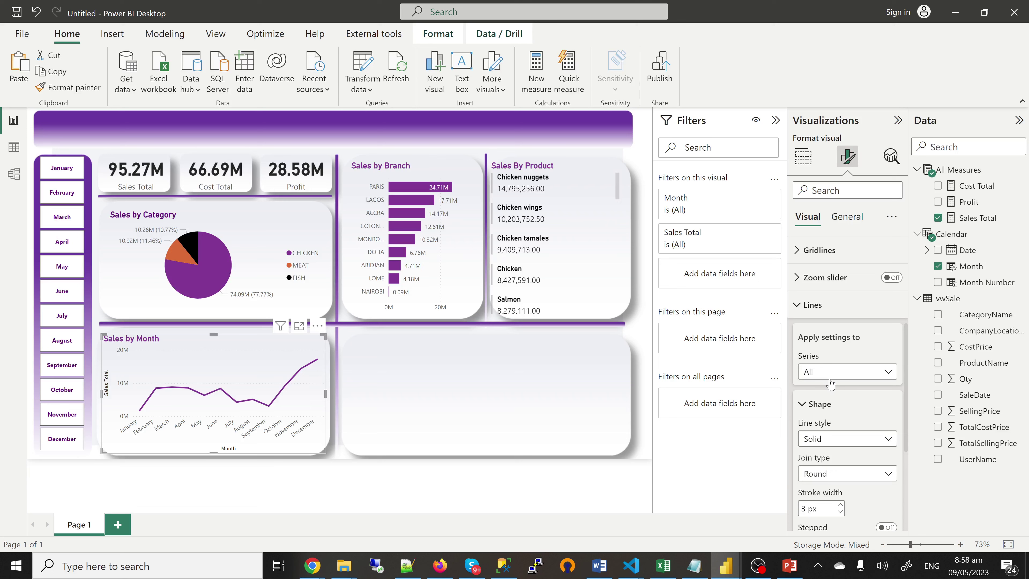
pyautogui.scroll(3, 831, 383)
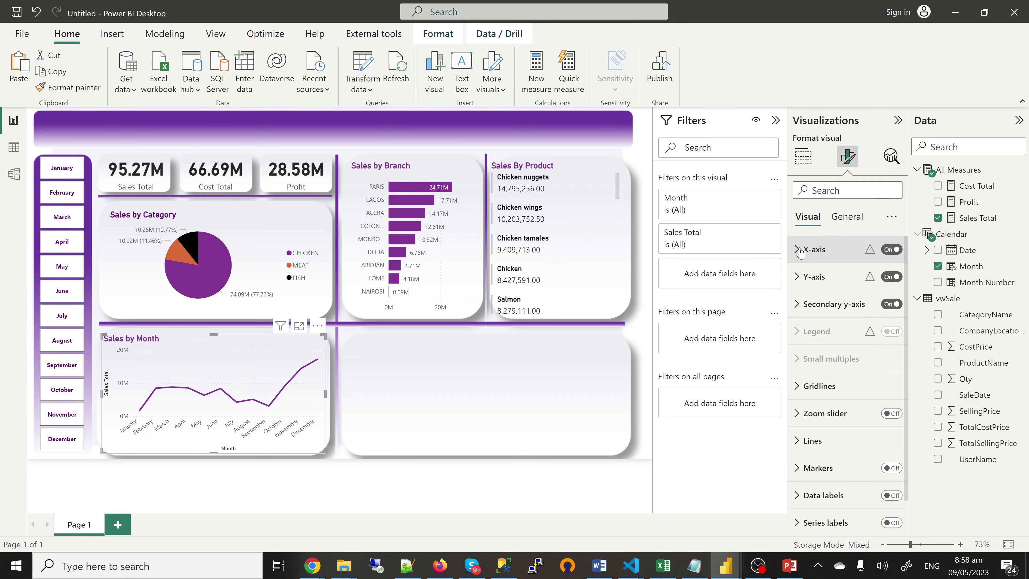
pyautogui.click(801, 251)
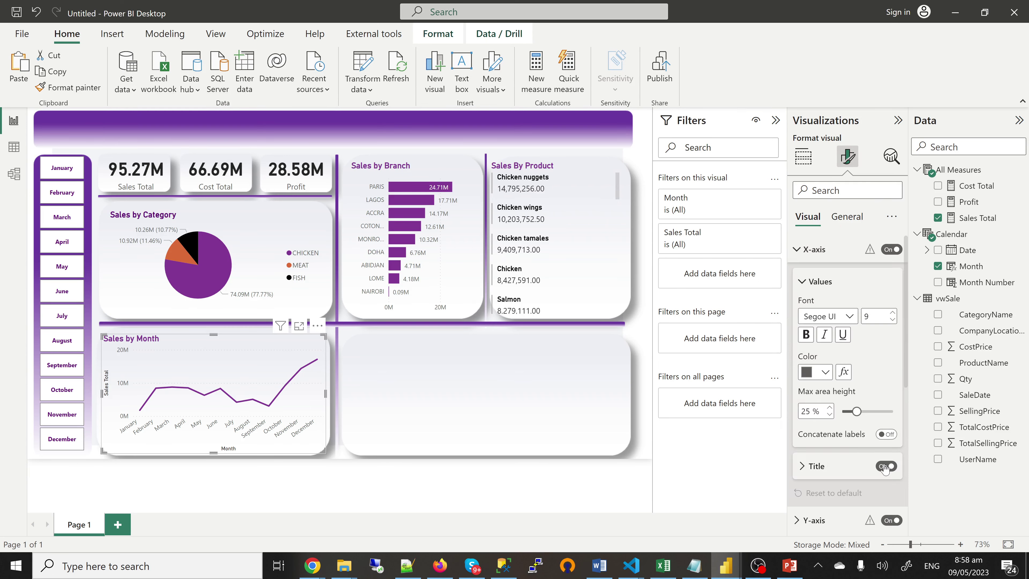
pyautogui.click(885, 467)
pyautogui.click(801, 251)
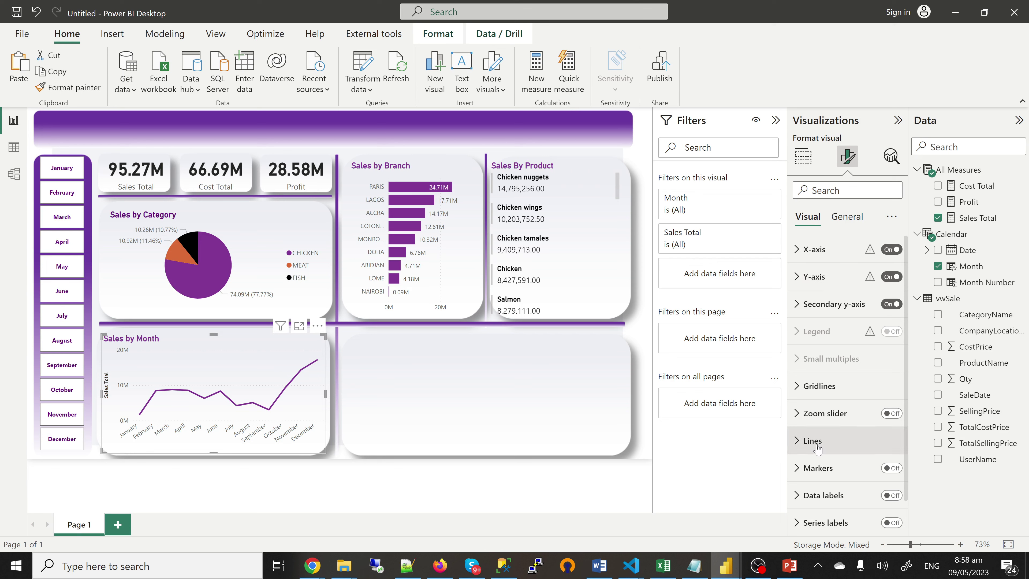
# Turn on markers and data labels for the Sales by Month chart, with label display units set to Millions
pyautogui.click(895, 468)
pyautogui.scroll(-1, 897, 466)
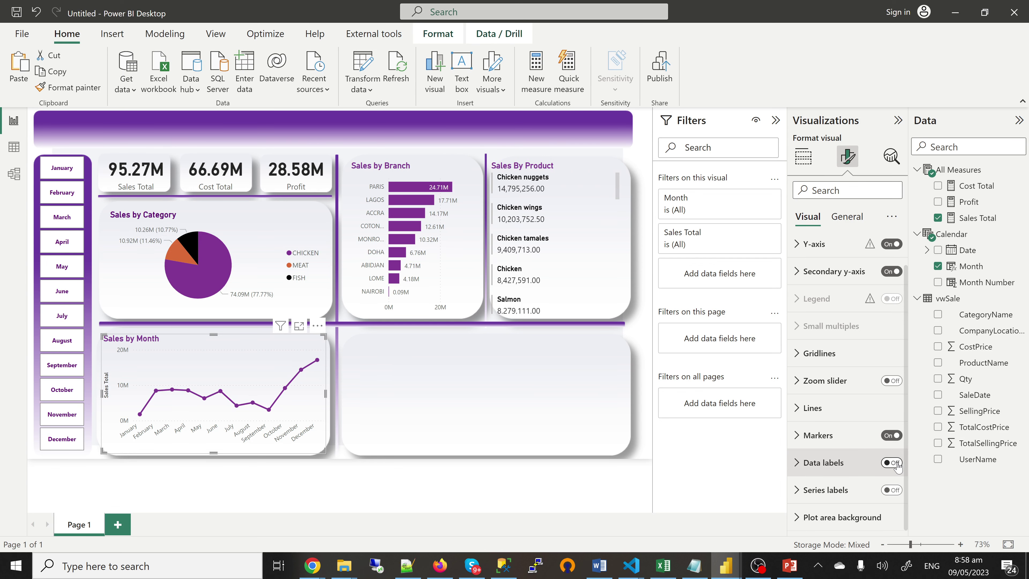
pyautogui.click(896, 464)
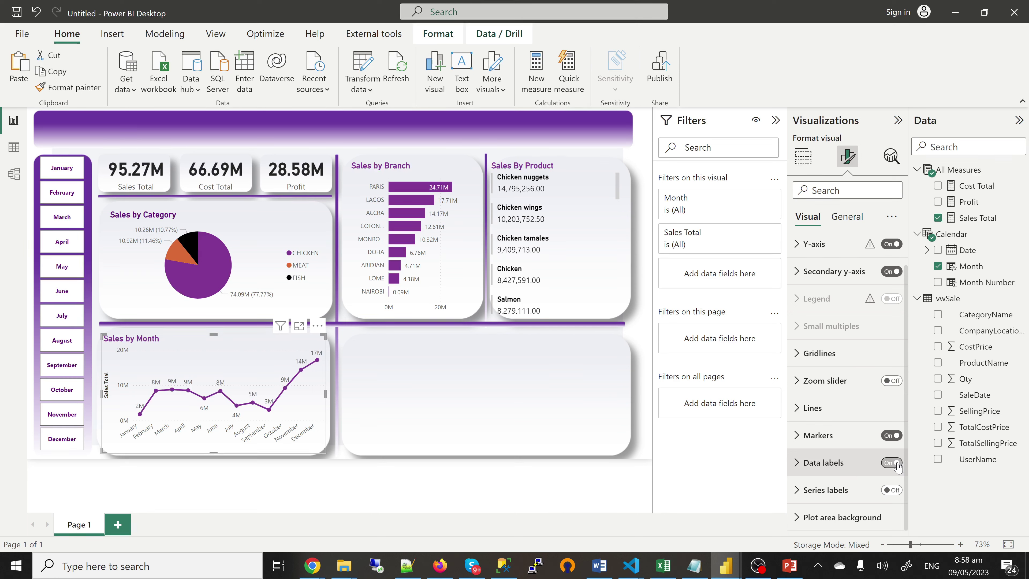
pyautogui.click(799, 466)
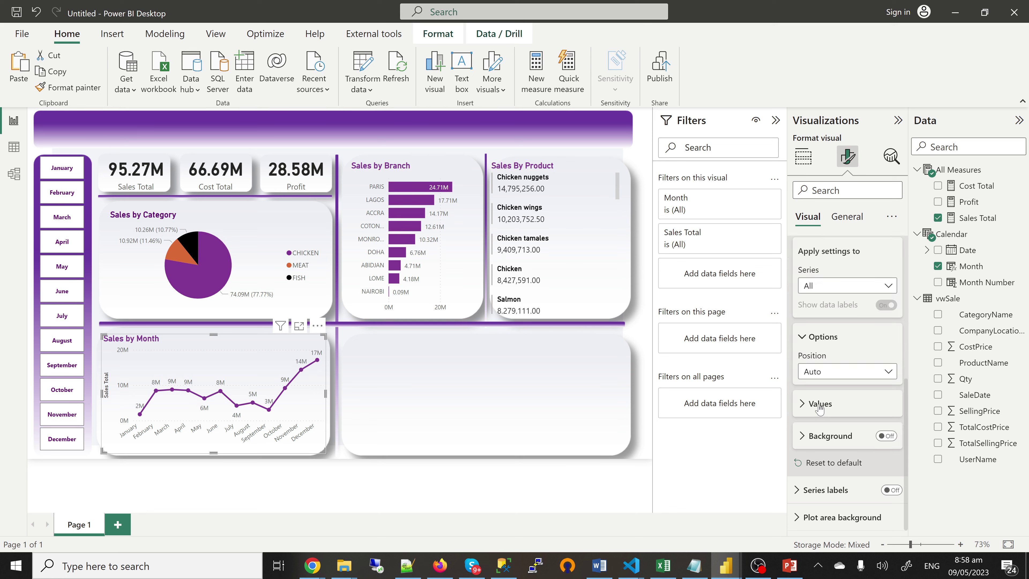
pyautogui.click(820, 404)
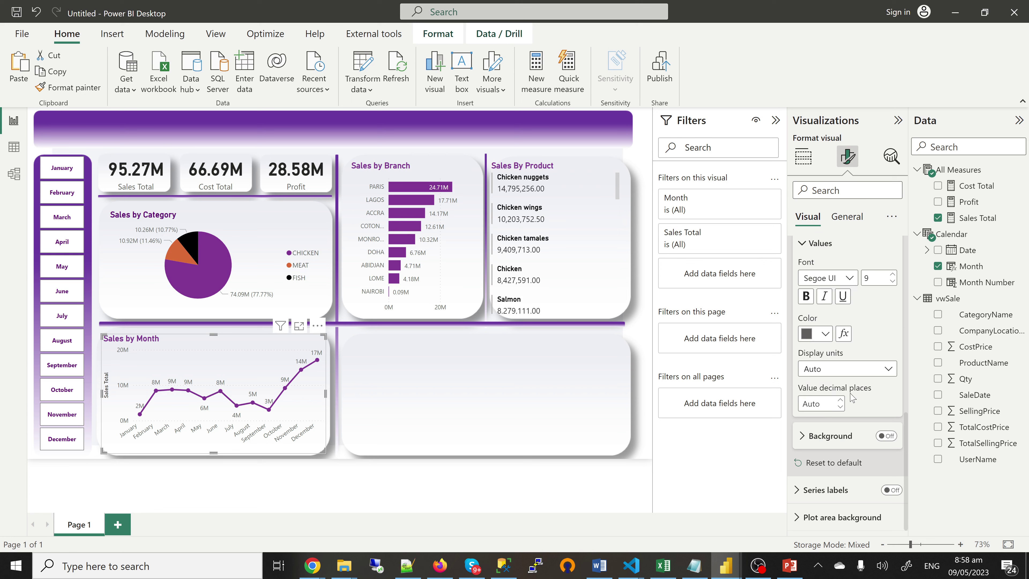
pyautogui.click(837, 374)
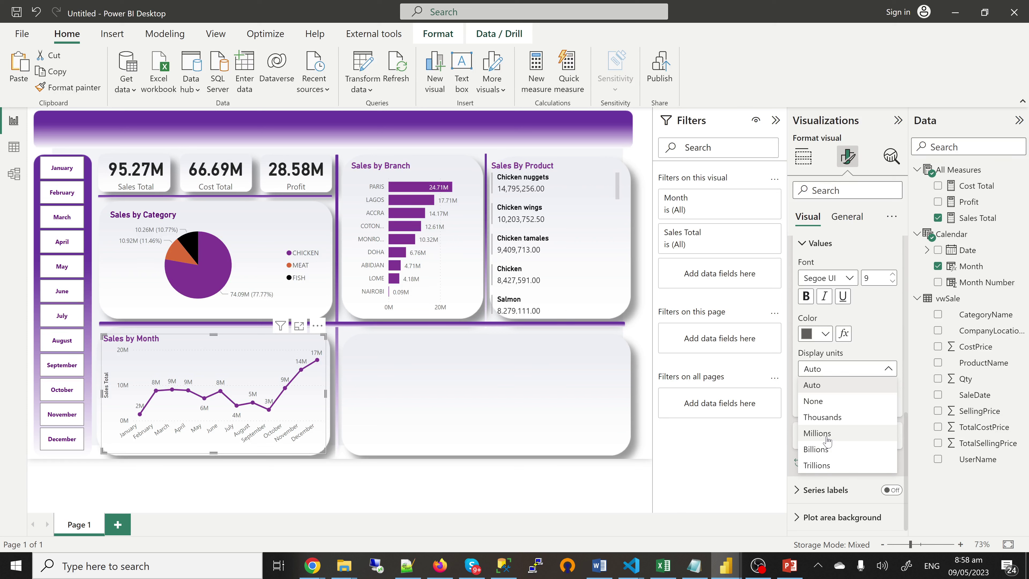
pyautogui.click(827, 433)
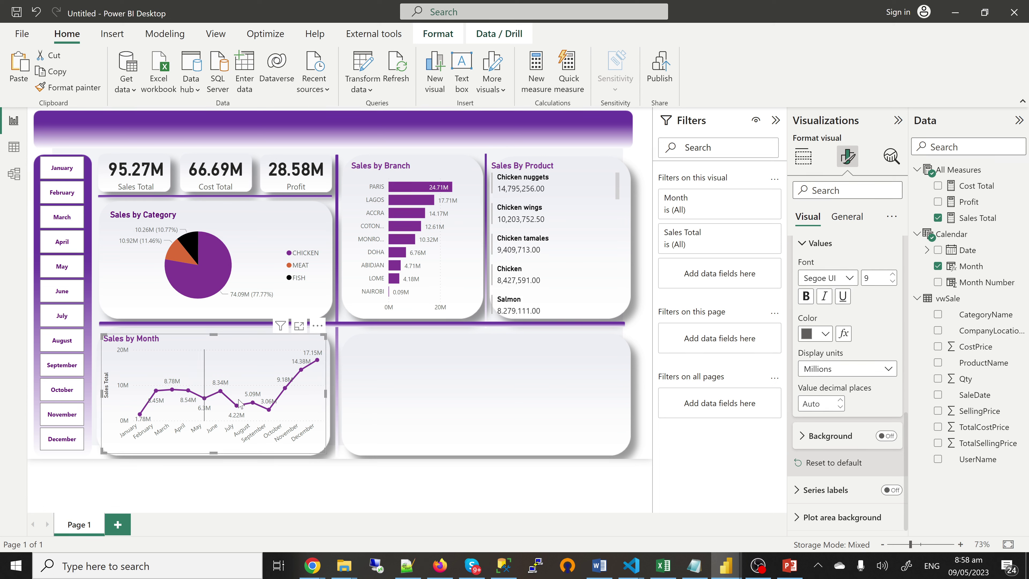
# Deselect the chart, look up the visual beside Sales by Month in the "jst trying" dashboard, and return to the untitled report
pyautogui.click(470, 373)
pyautogui.moveTo(725, 565)
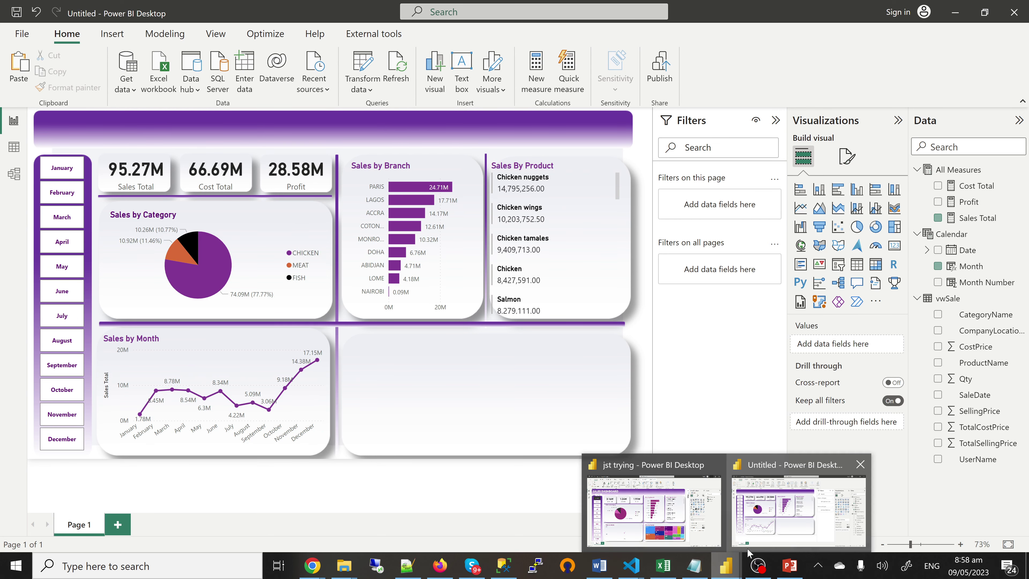
pyautogui.click(706, 535)
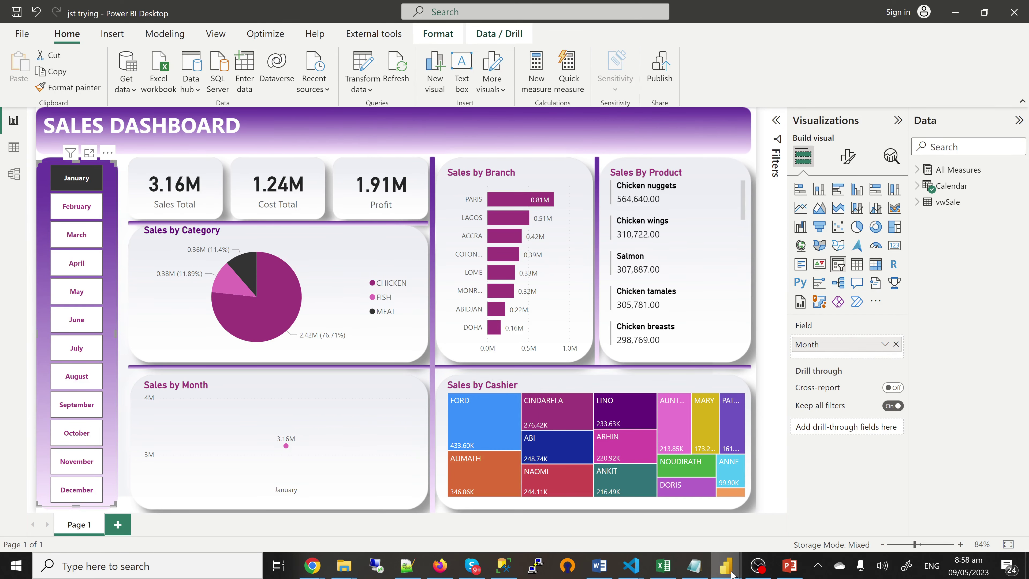
pyautogui.click(770, 524)
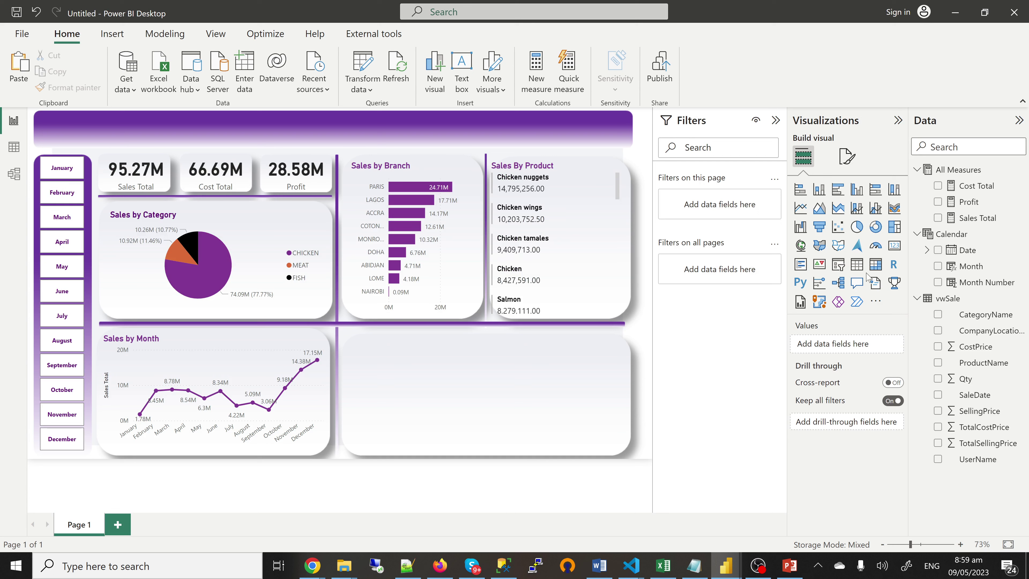
# Add a treemap of Sales Total by UserName and widen it to fill the empty card beside Sales by Month
pyautogui.click(895, 228)
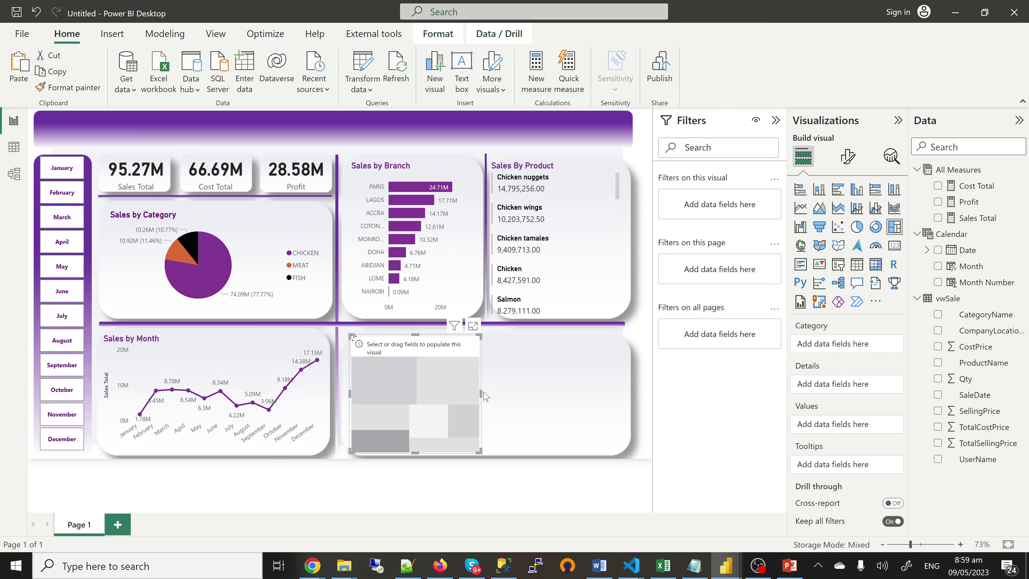
pyautogui.moveTo(486, 396); pyautogui.dragTo(616, 405)
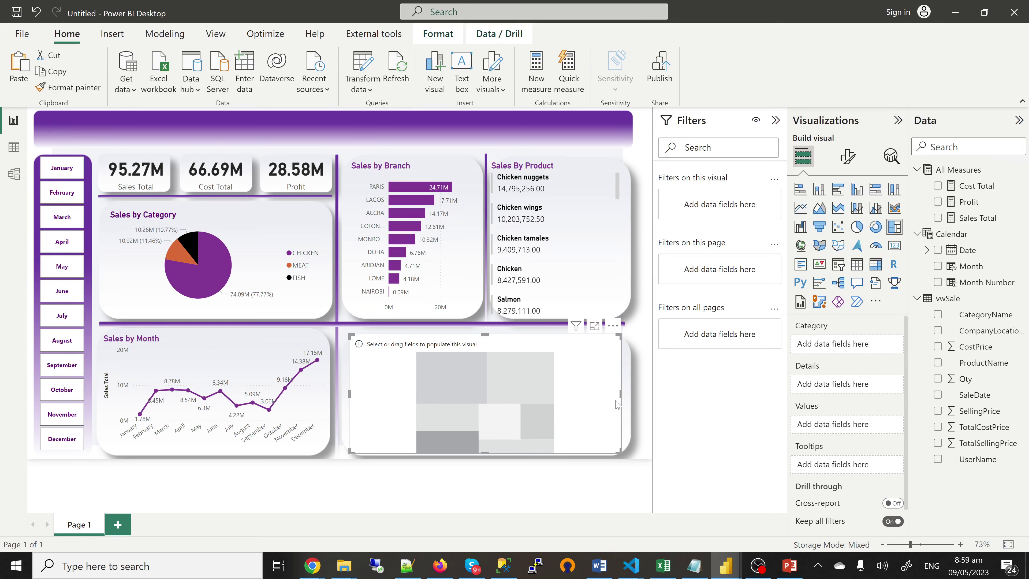
pyautogui.click(938, 219)
pyautogui.click(938, 460)
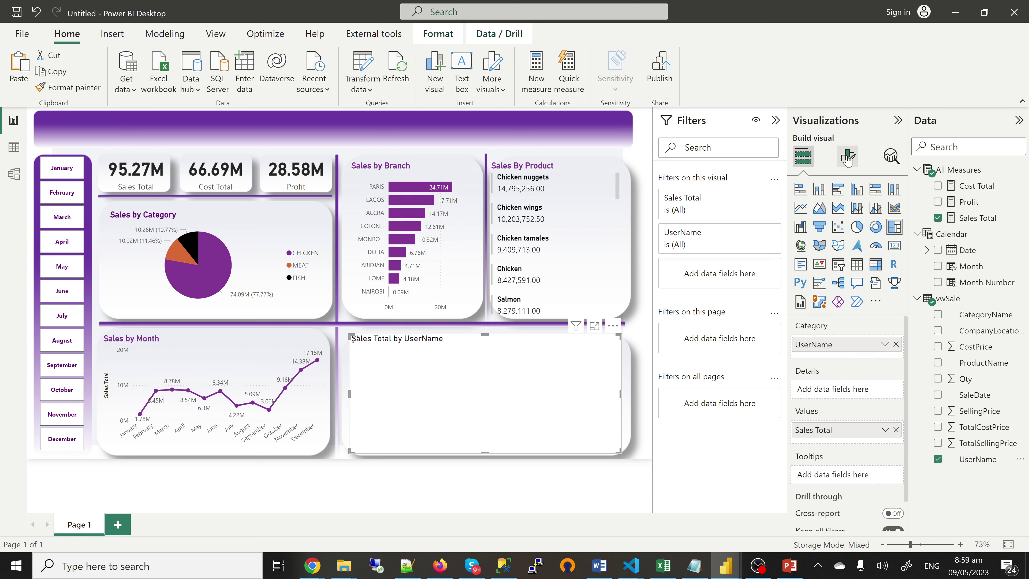
# Retitle the treemap "Sales by Cashier" and make the title bold and purple
pyautogui.click(847, 159)
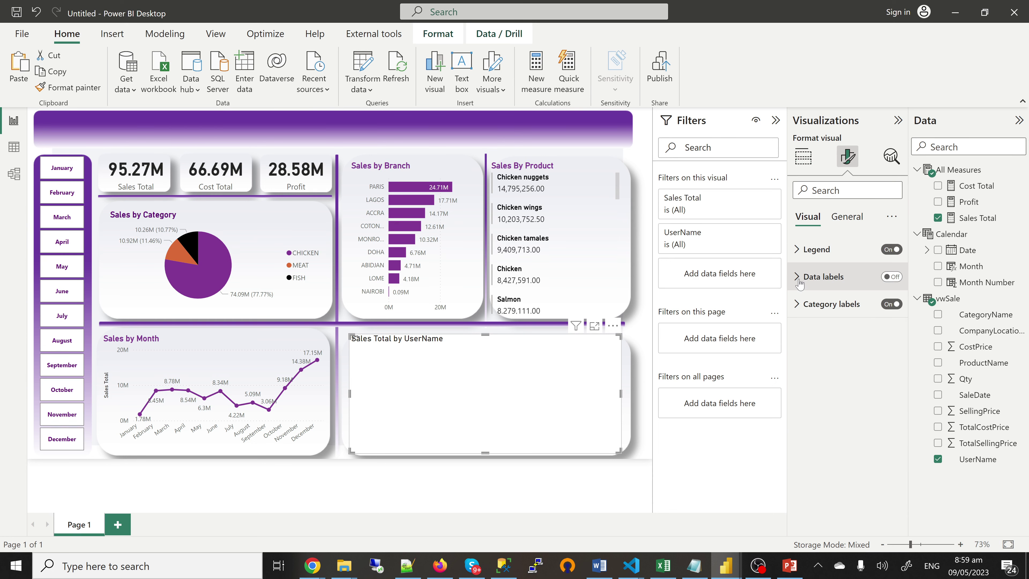
pyautogui.click(848, 219)
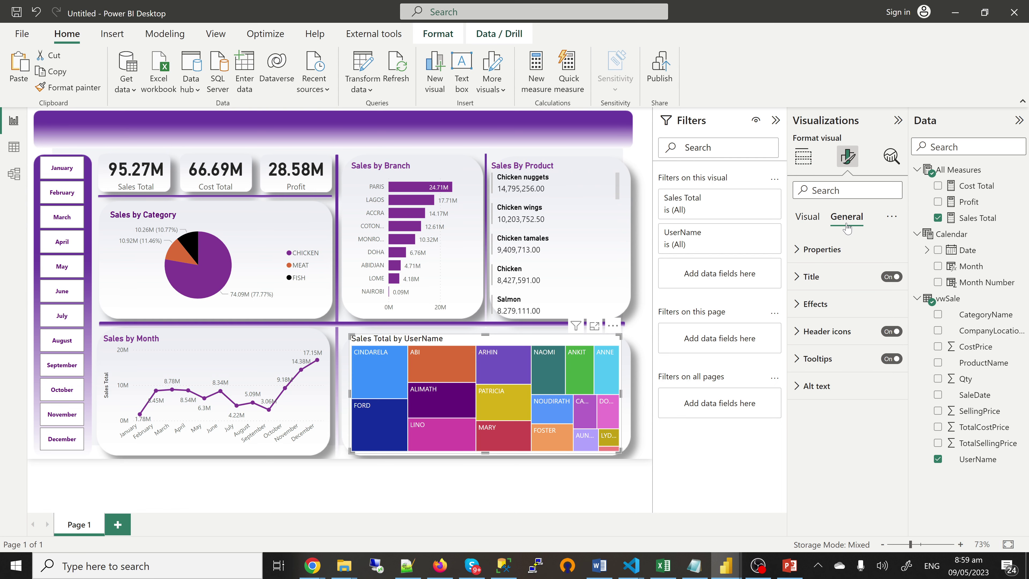
pyautogui.click(856, 304)
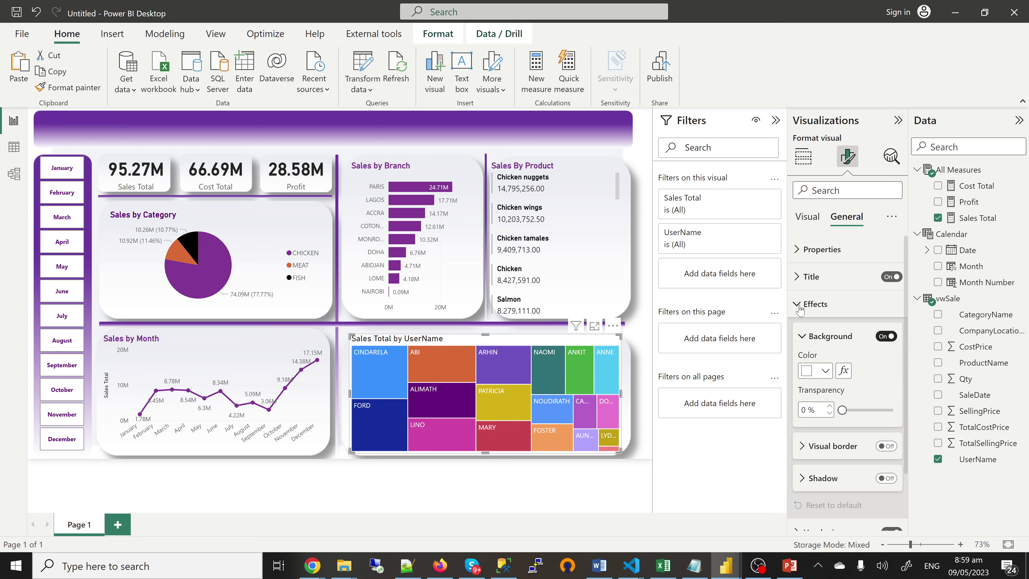
pyautogui.click(808, 277)
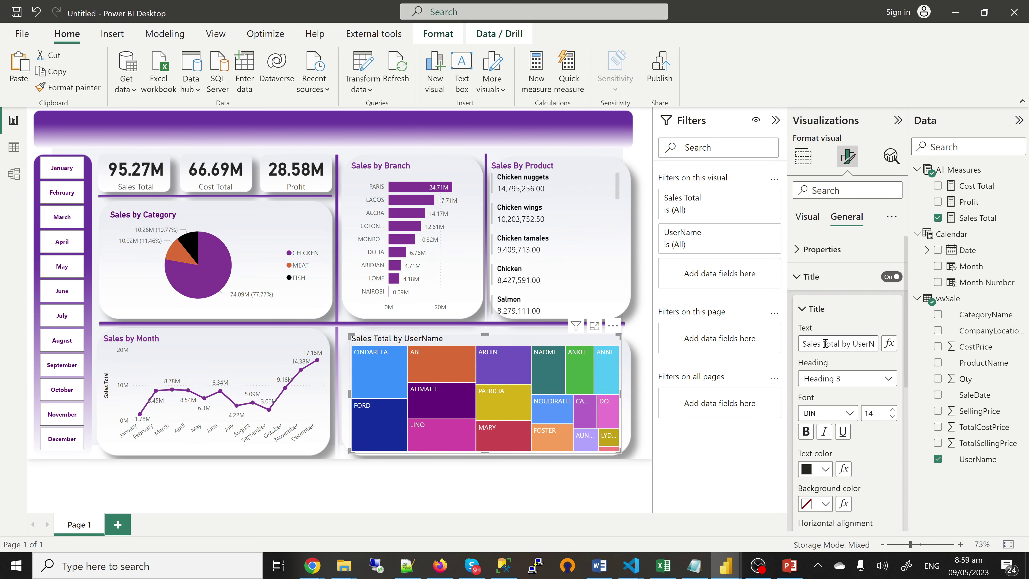
pyautogui.hotkey('ctrl', 'a')
pyautogui.write('Sales by Cas')
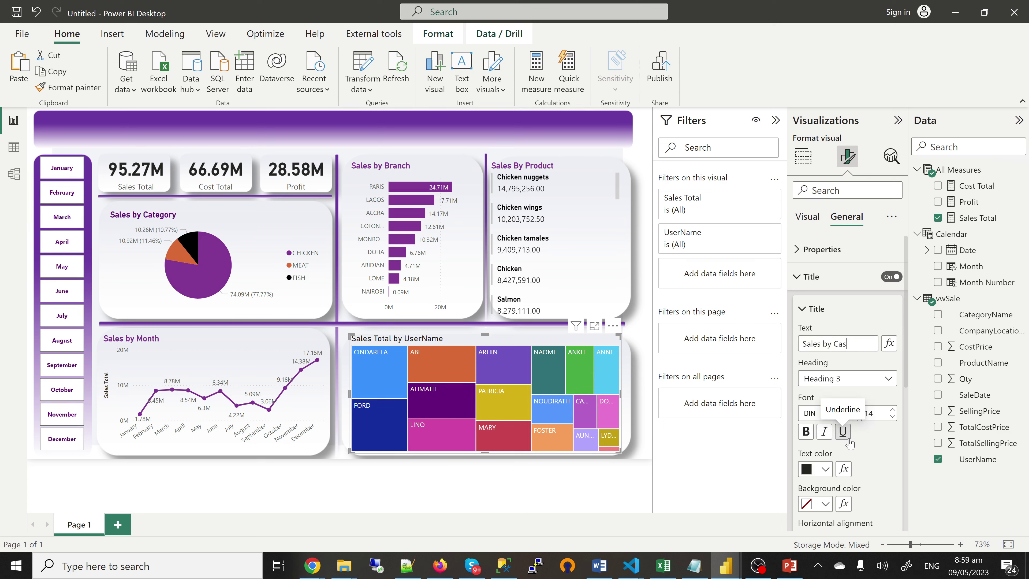
pyautogui.write('hier')
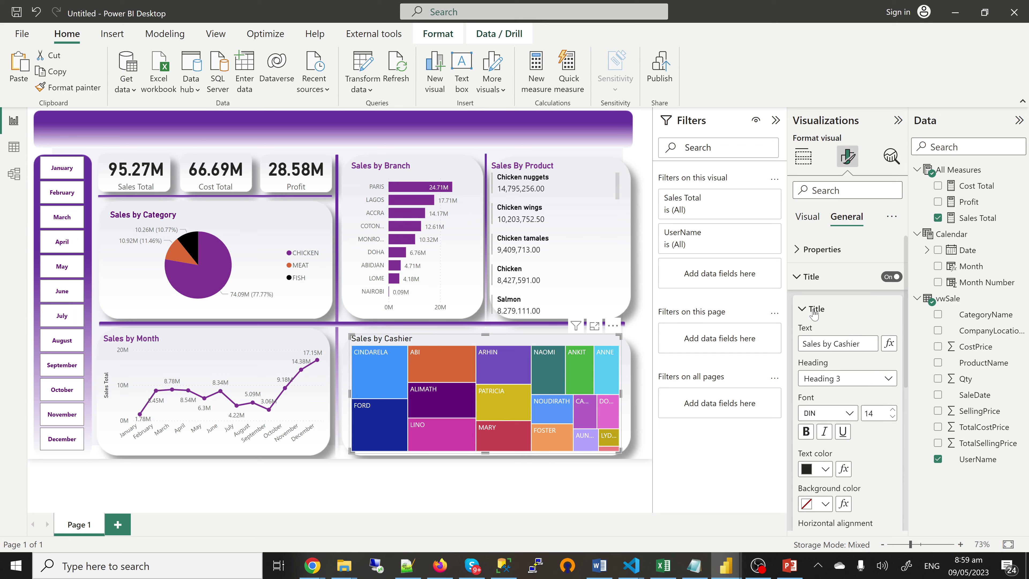
pyautogui.click(825, 470)
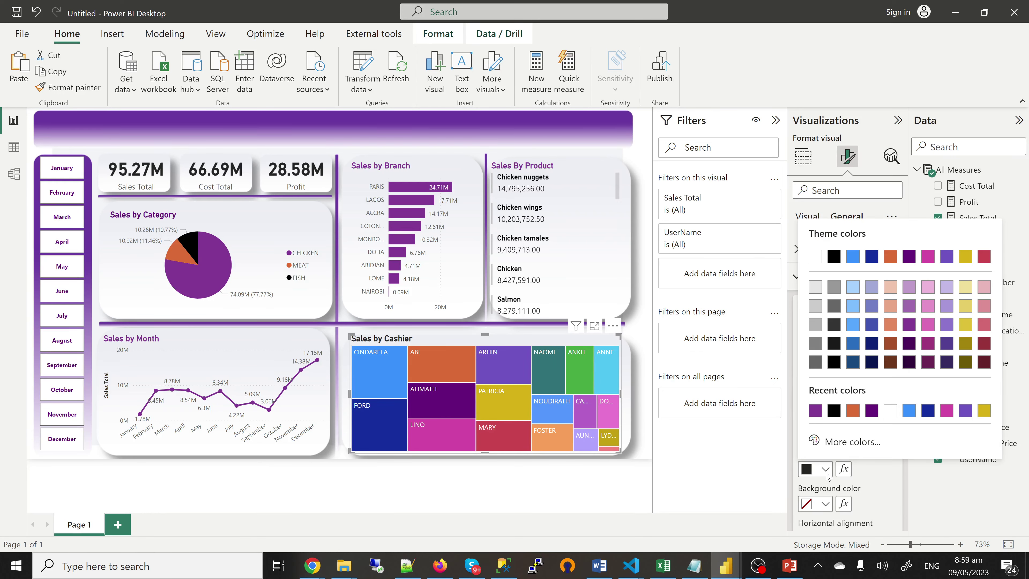
pyautogui.click(816, 412)
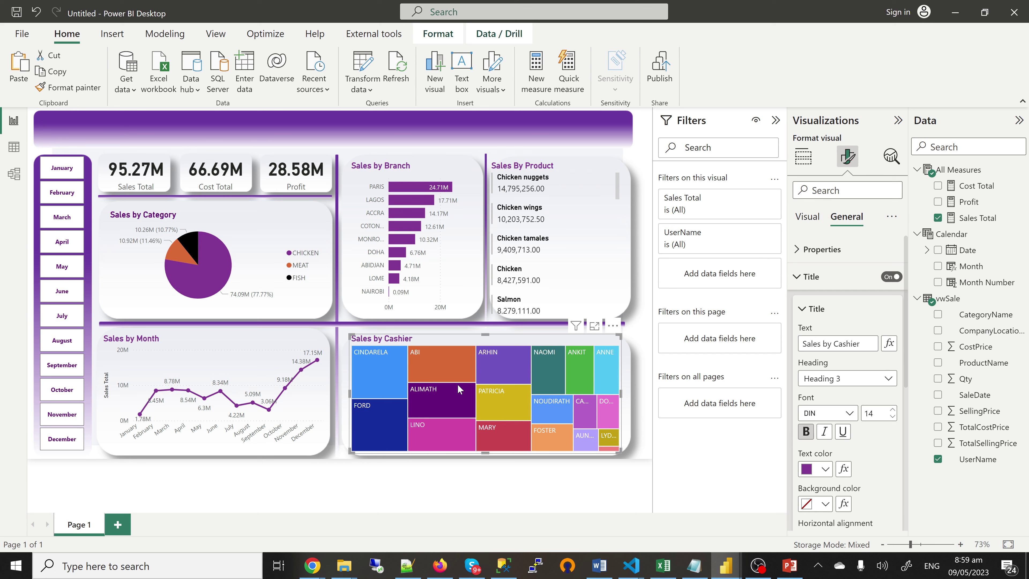
# Turn on data labels for the Sales by Cashier treemap and set their display units to Millions
pyautogui.click(799, 278)
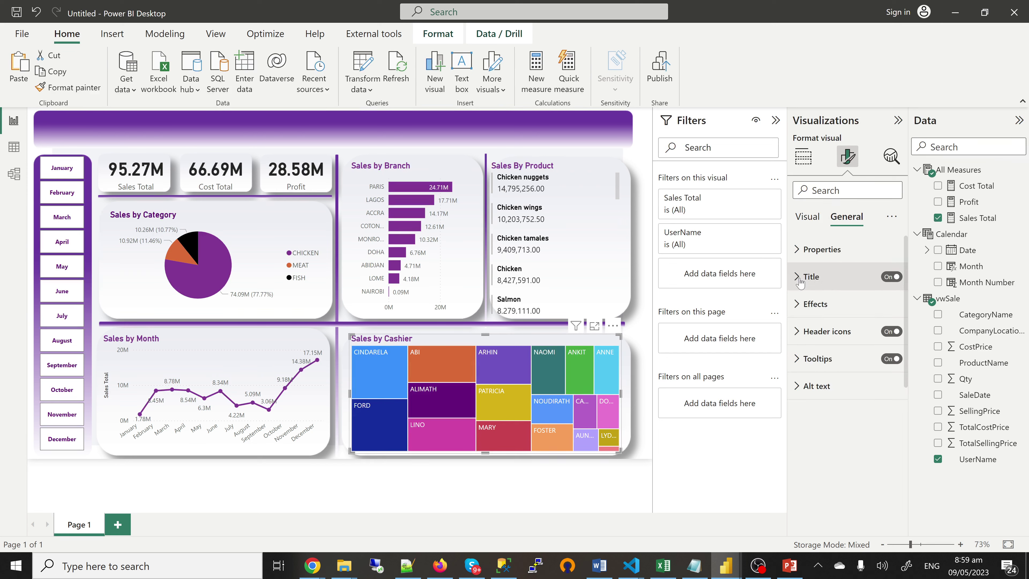
pyautogui.click(813, 225)
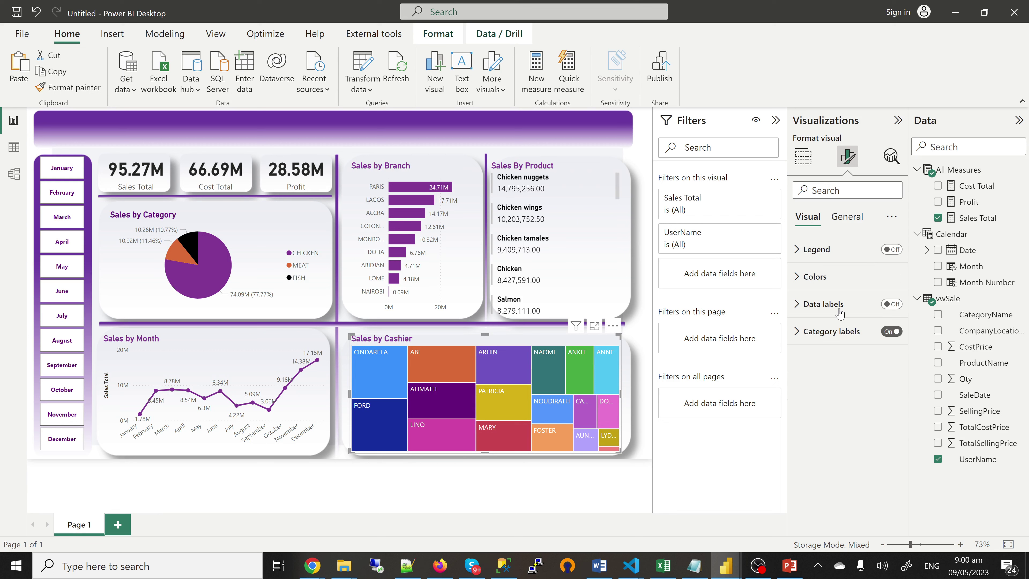
pyautogui.click(892, 305)
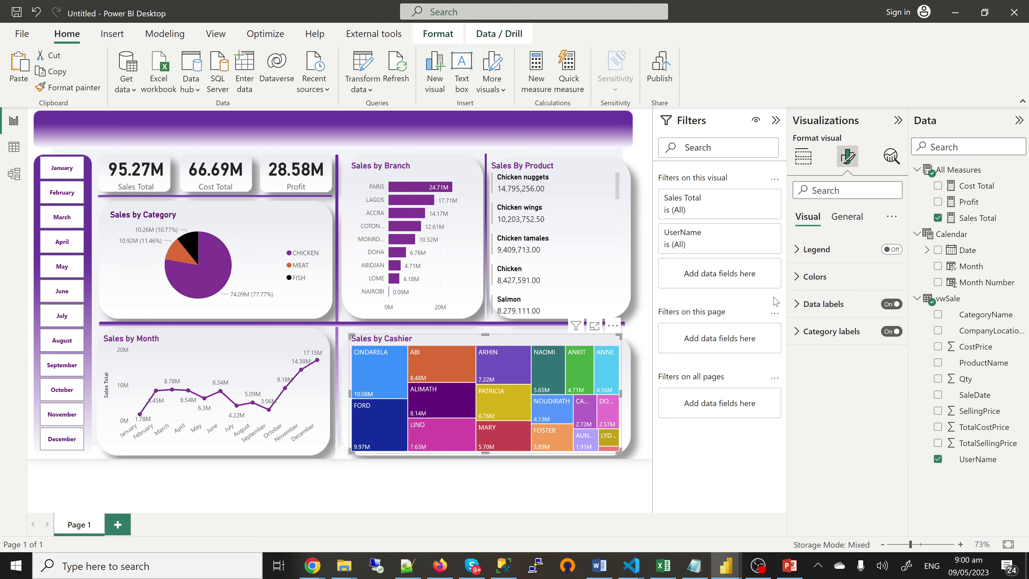
pyautogui.click(797, 305)
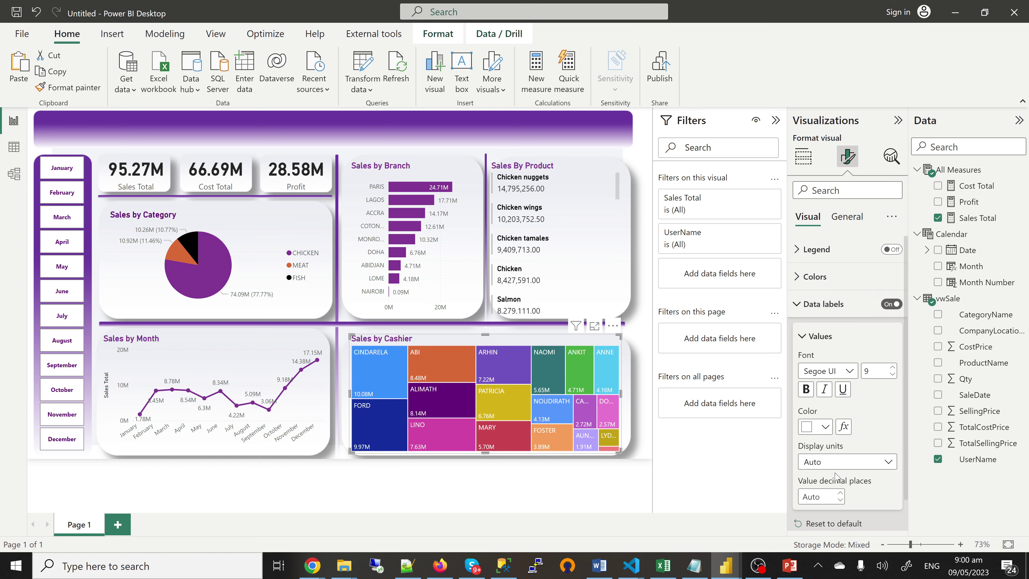
pyautogui.scroll(-1, 836, 475)
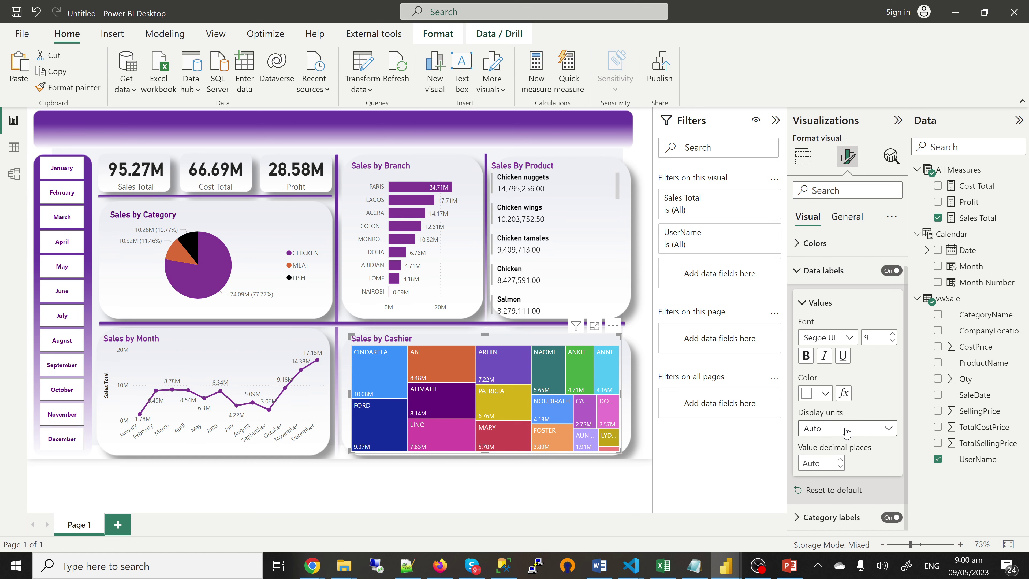
pyautogui.click(846, 432)
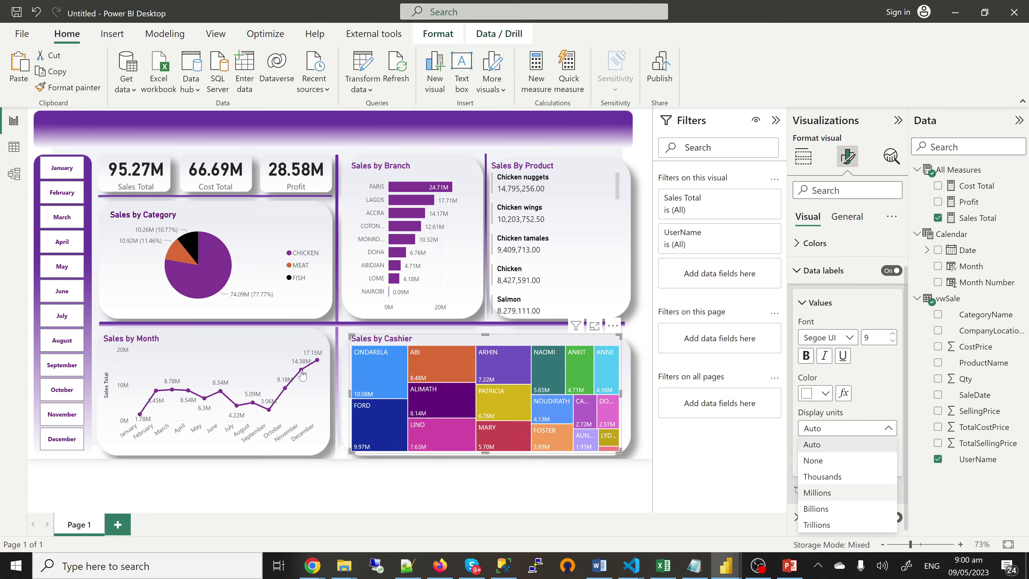
pyautogui.click(378, 365)
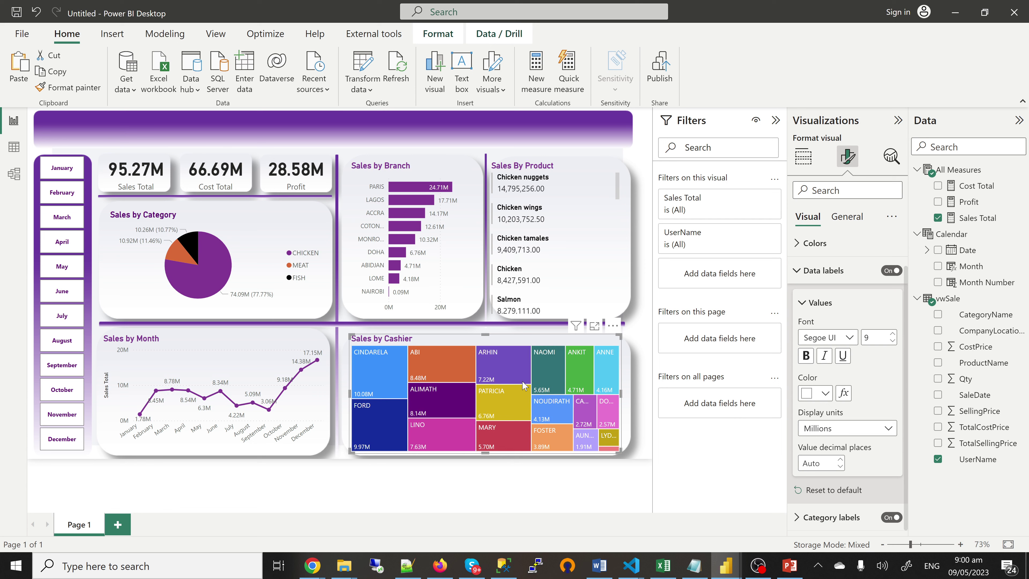
# Recolor the largest cashier tile in the Sales by Cashier treemap to the recently used purple
pyautogui.click(809, 278)
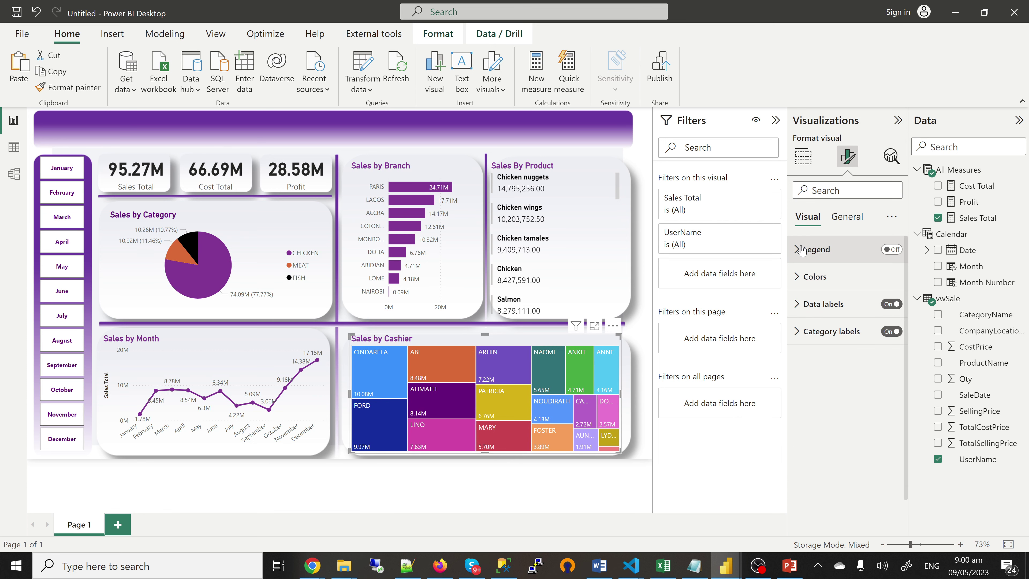
pyautogui.click(802, 277)
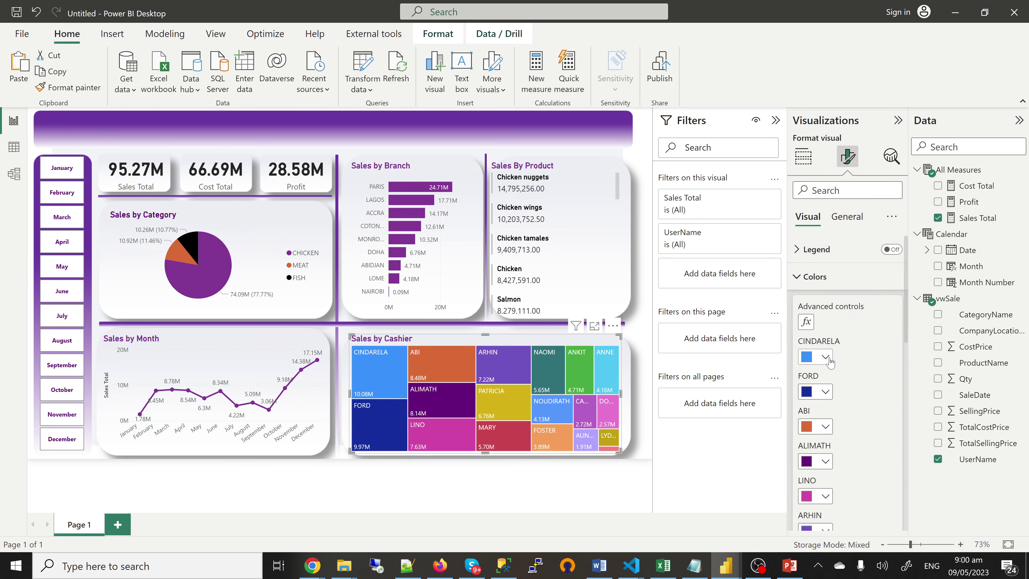
pyautogui.click(826, 358)
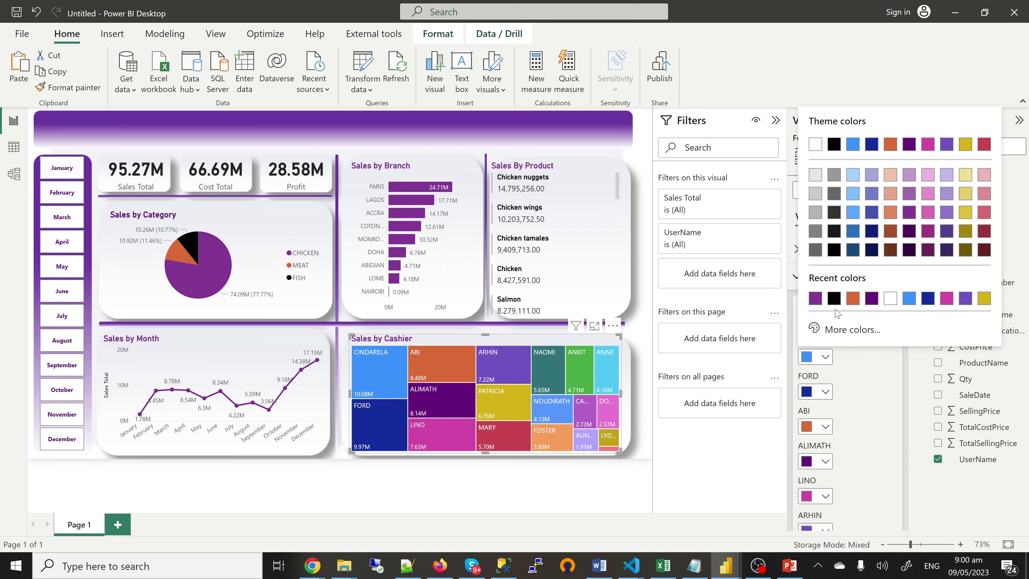
pyautogui.click(816, 299)
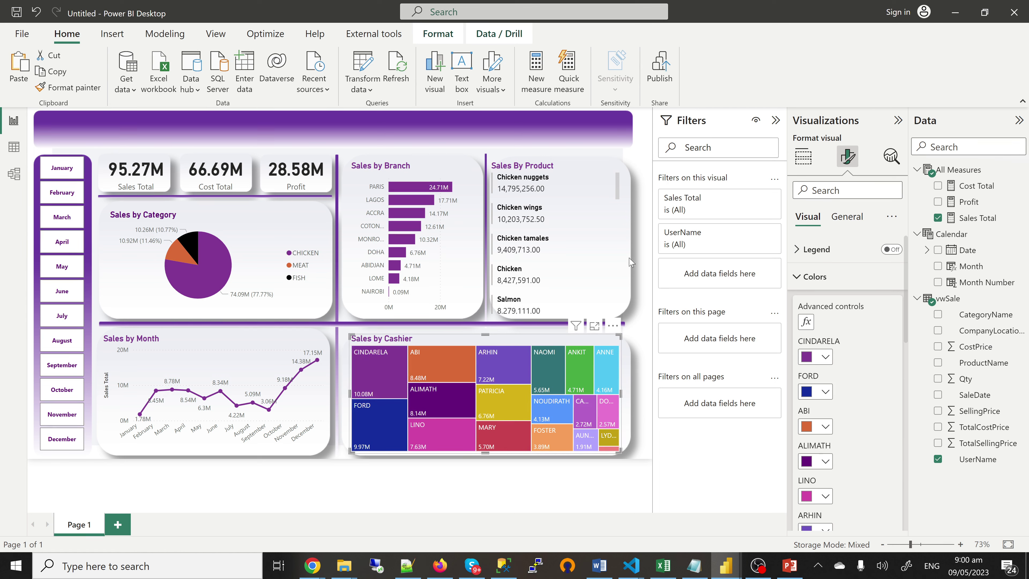
# Check the header title in the "jst trying" dashboard, return to the untitled report, and deselect the treemap
pyautogui.moveTo(724, 570)
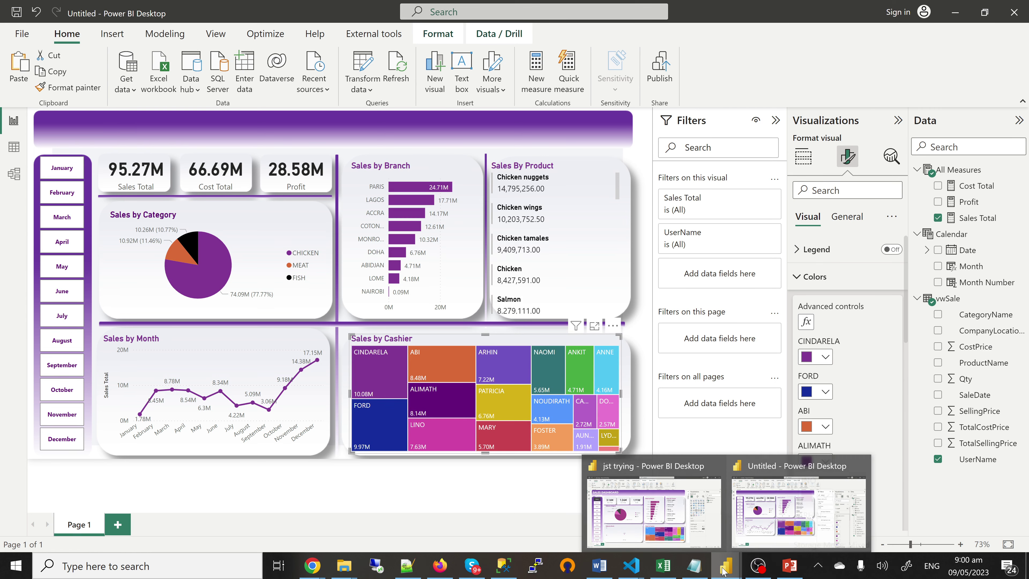
pyautogui.click(651, 510)
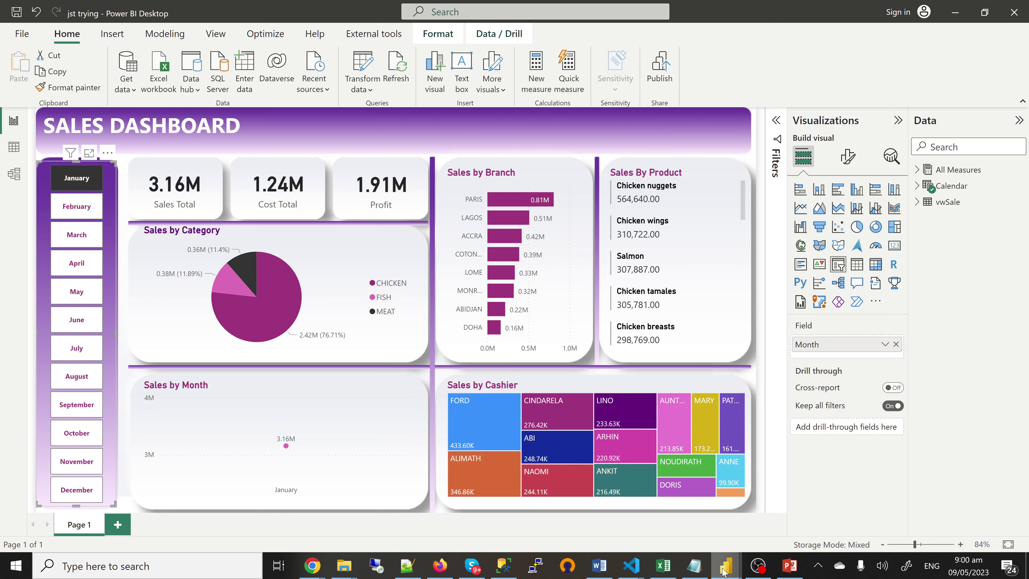
pyautogui.moveTo(725, 568)
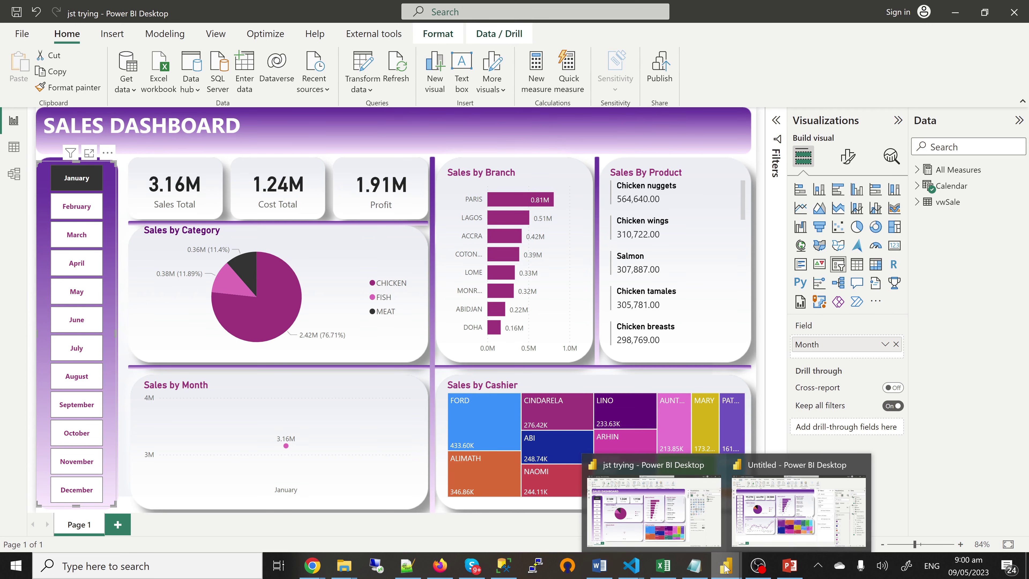
pyautogui.click(773, 514)
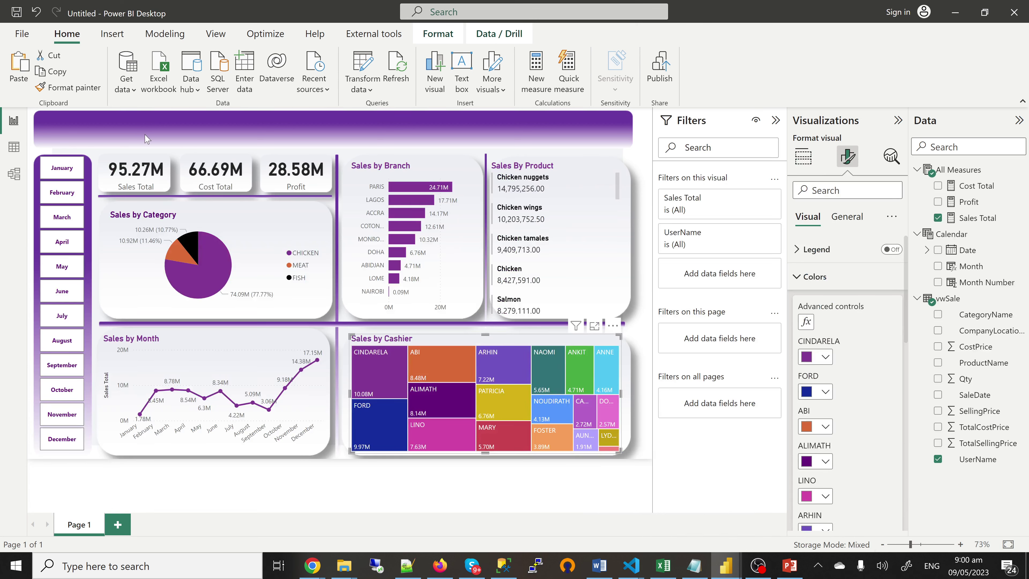
pyautogui.click(96, 139)
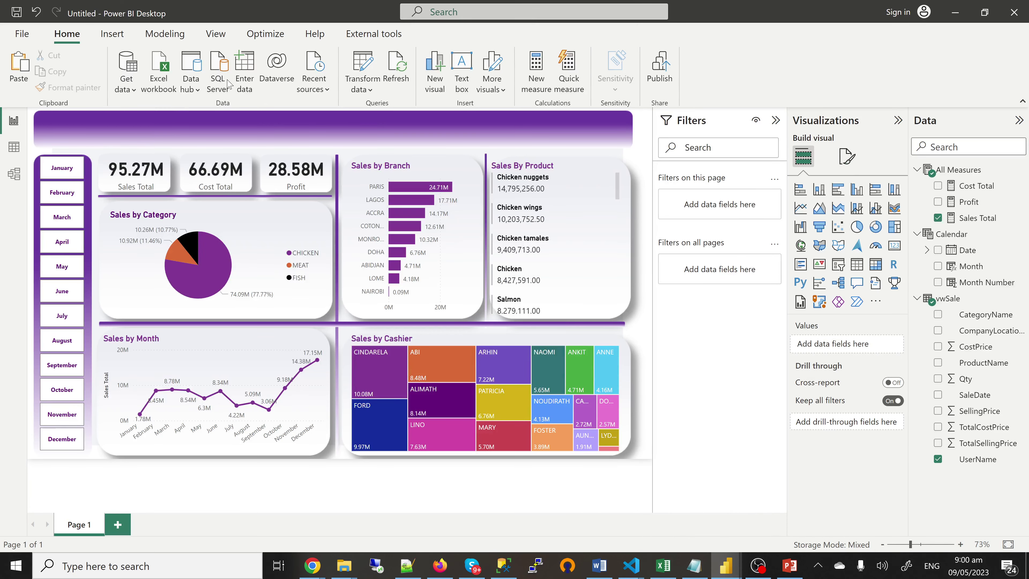
# Insert a text box containing the dashboard title "SALES DASHBOARD"
pyautogui.click(462, 77)
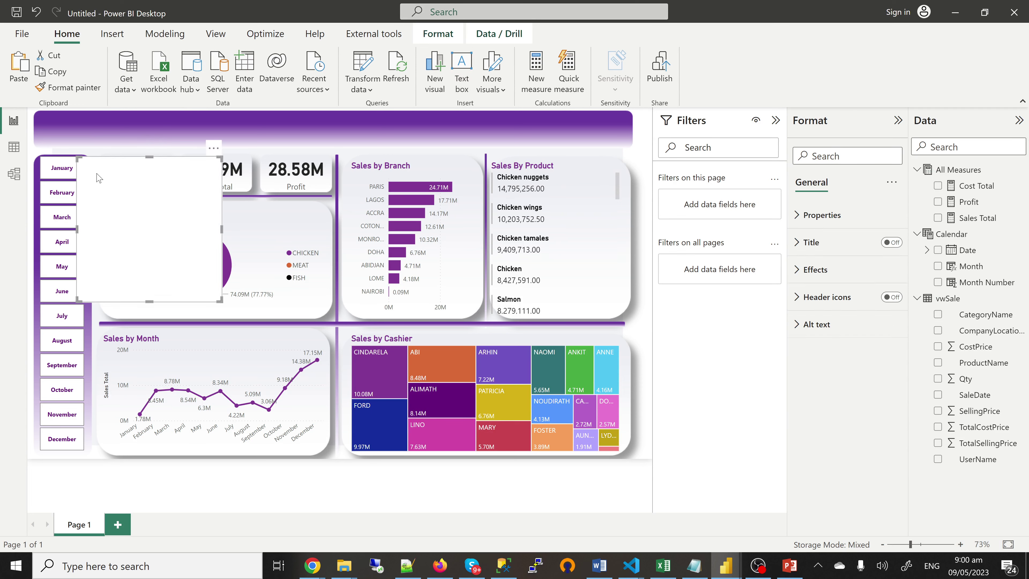
pyautogui.click(93, 184)
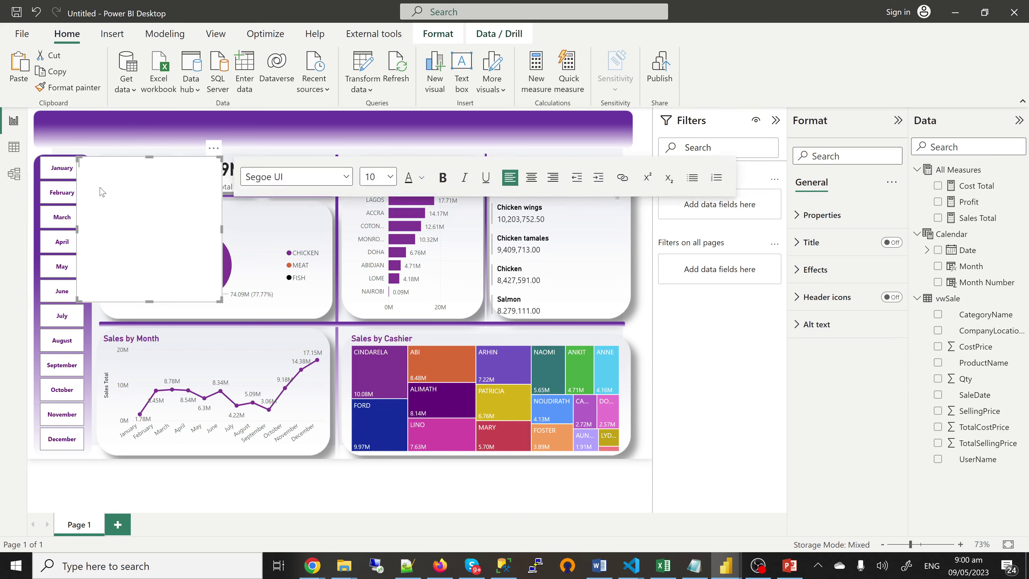
pyautogui.write('SA')
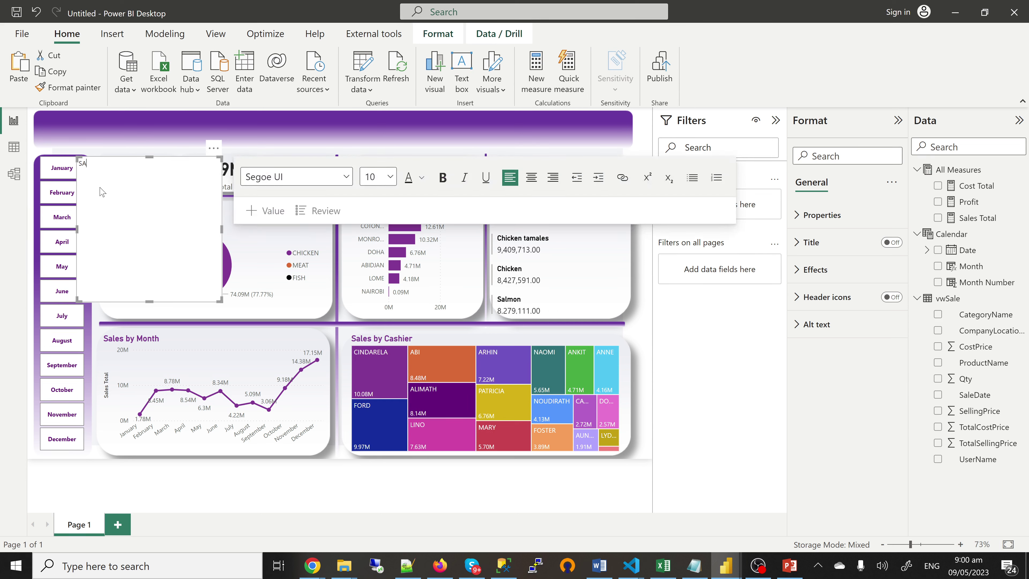
pyautogui.write('LES DAS')
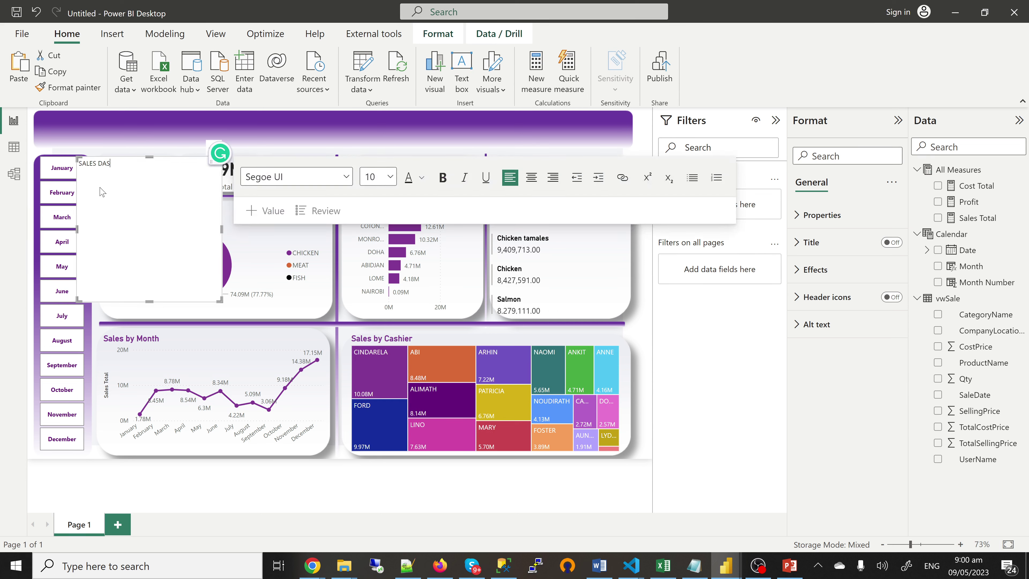
pyautogui.write('HBOARD')
# Make the SALES DASHBOARD text bold at size 28 and resize its text box into a wide, short shape that fits one line
pyautogui.hotkey('ctrl', 'a')
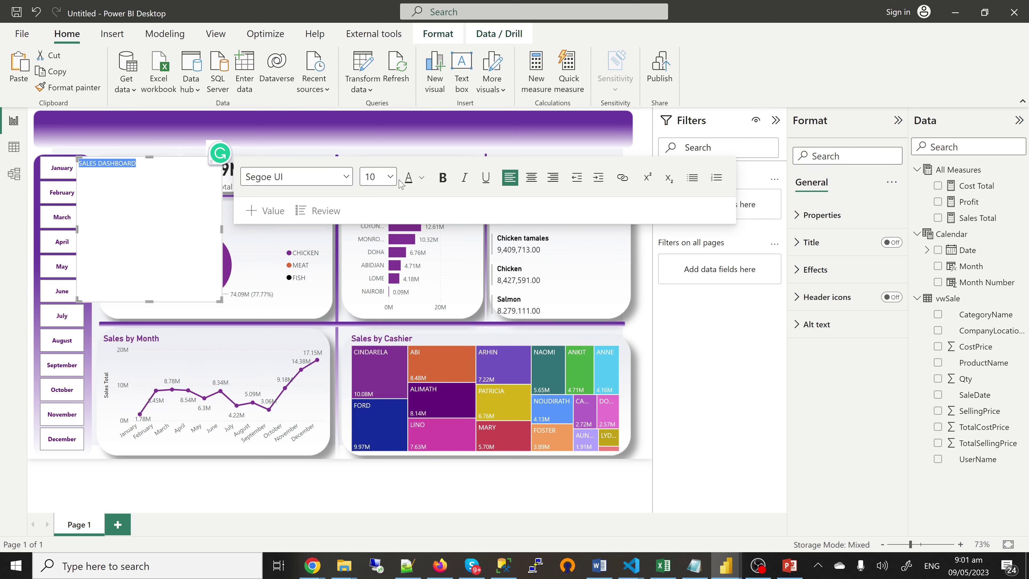
pyautogui.hotkey('ctrl', 'b')
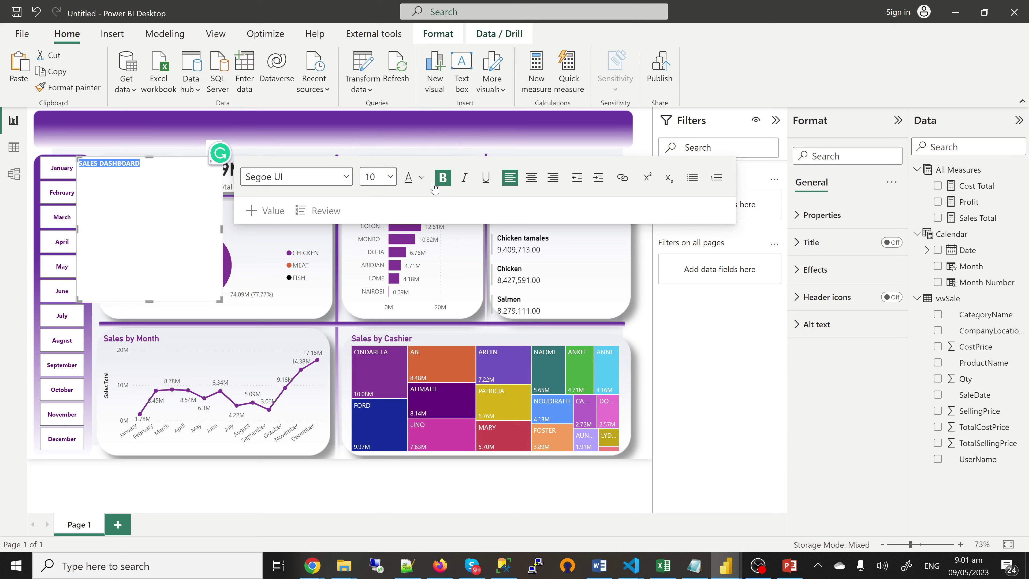
pyautogui.click(392, 179)
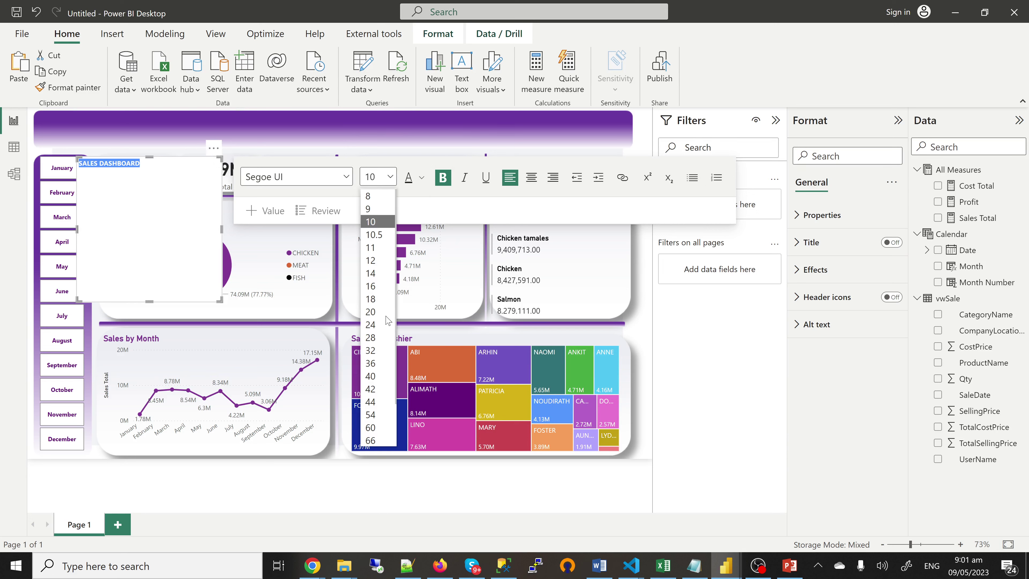
pyautogui.click(372, 338)
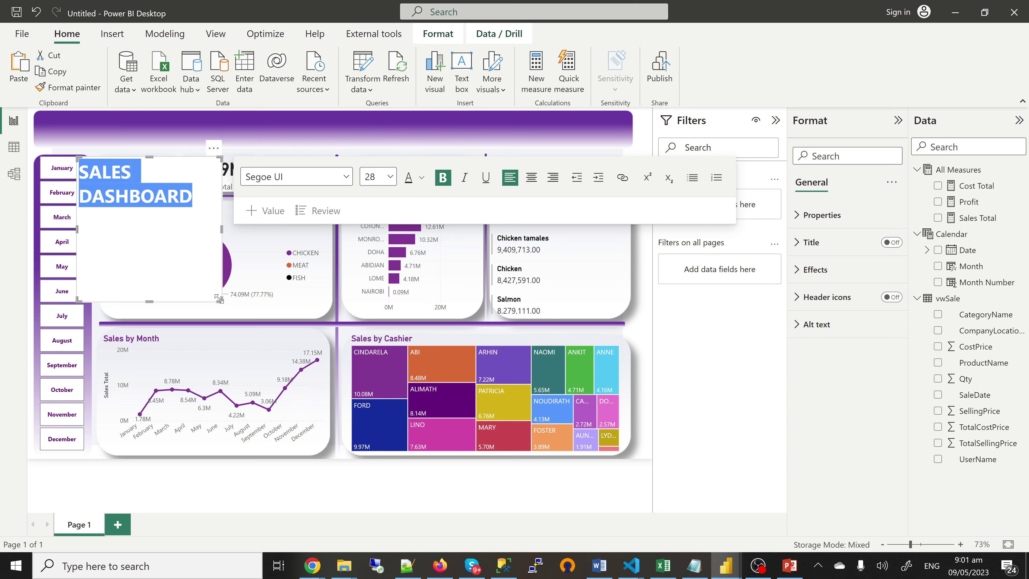
pyautogui.moveTo(220, 301); pyautogui.dragTo(310, 208)
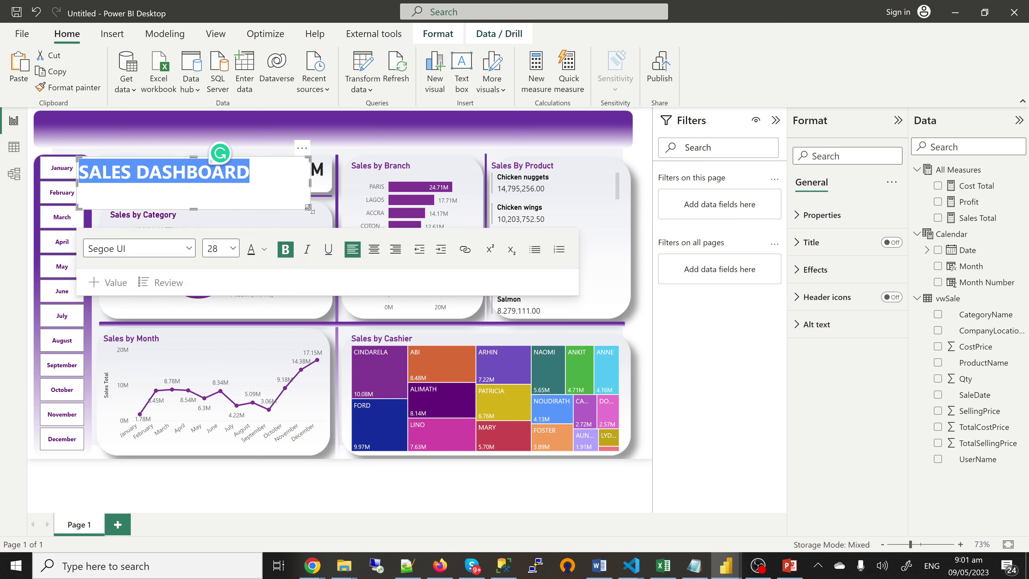
pyautogui.moveTo(312, 205)
pyautogui.mouseDown()
pyautogui.moveTo(293, 196)
pyautogui.moveTo(282, 161)
pyautogui.moveTo(312, 217)
pyautogui.mouseUp()
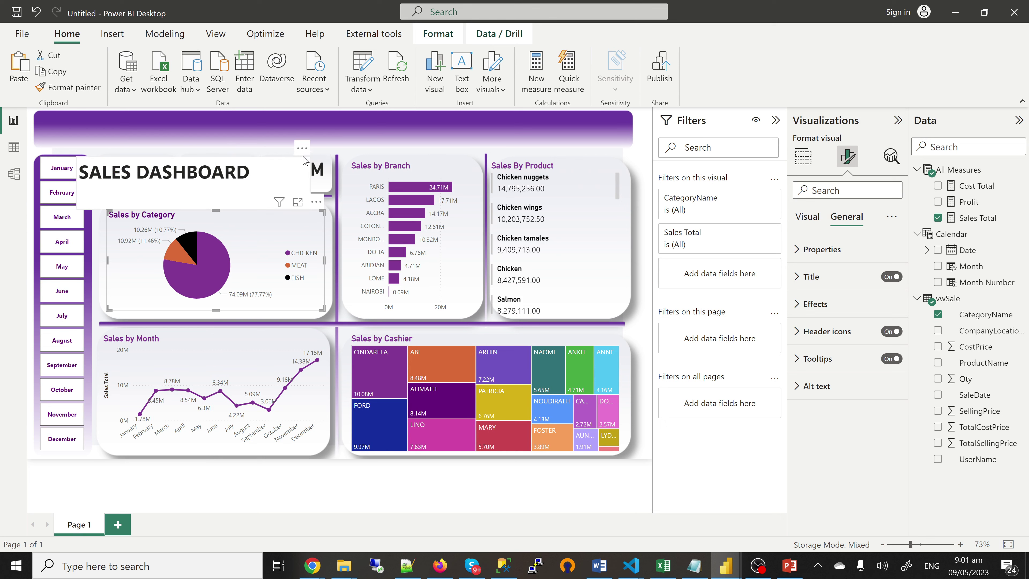
pyautogui.click(304, 161)
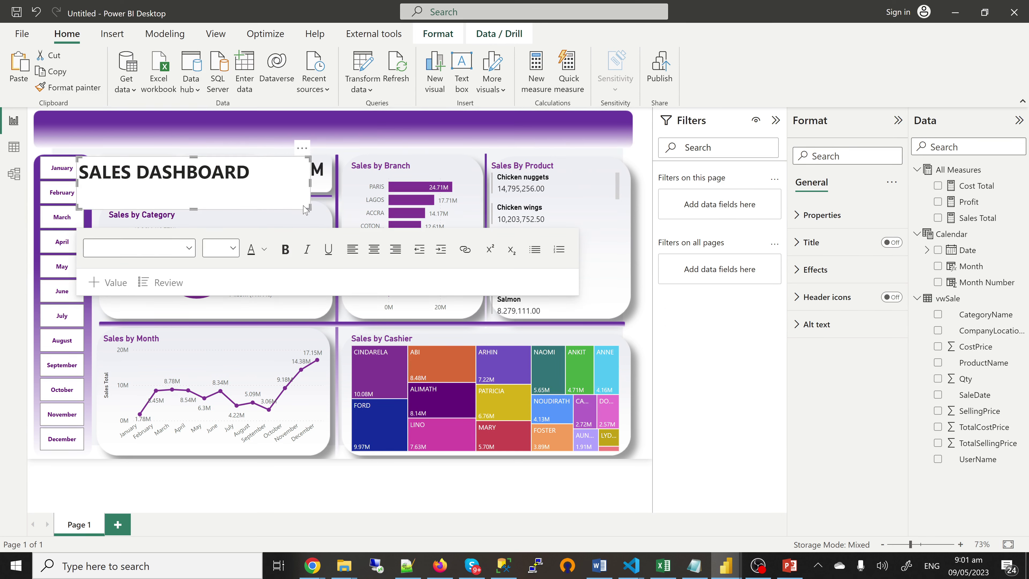
pyautogui.click(300, 208)
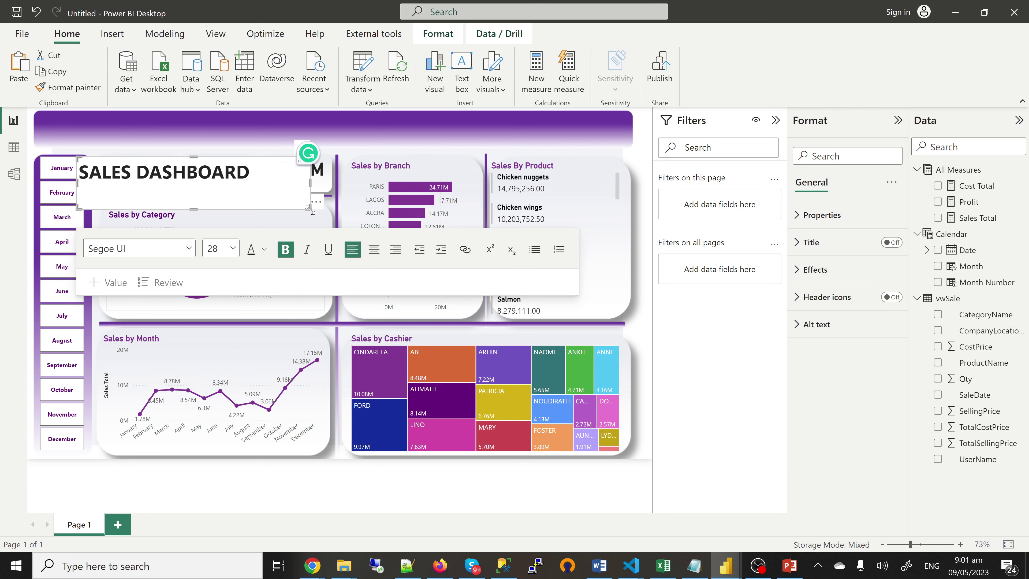
pyautogui.click(313, 199)
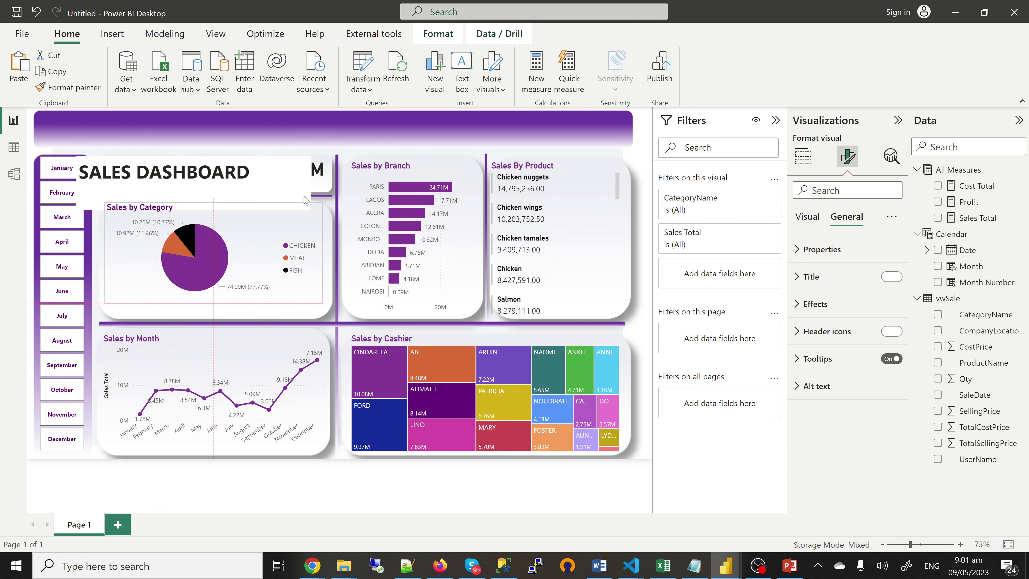
pyautogui.moveTo(305, 200); pyautogui.dragTo(311, 212)
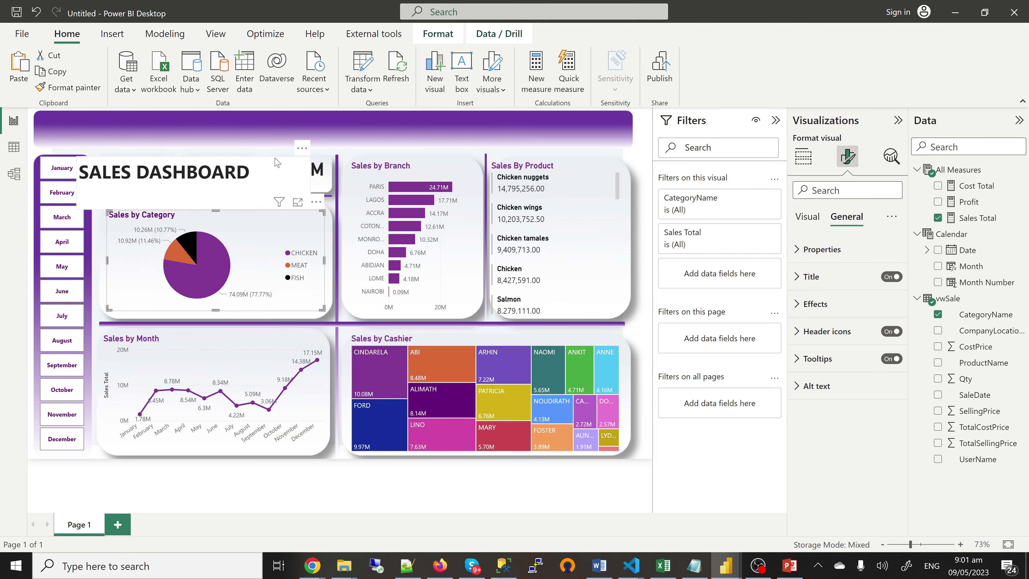
pyautogui.click(277, 162)
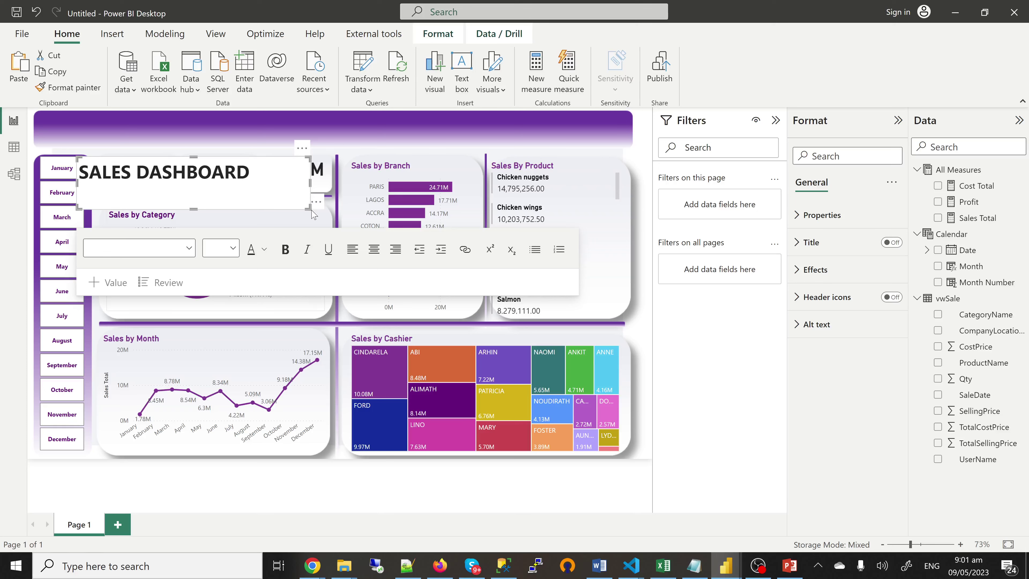
pyautogui.moveTo(310, 205); pyautogui.dragTo(312, 146)
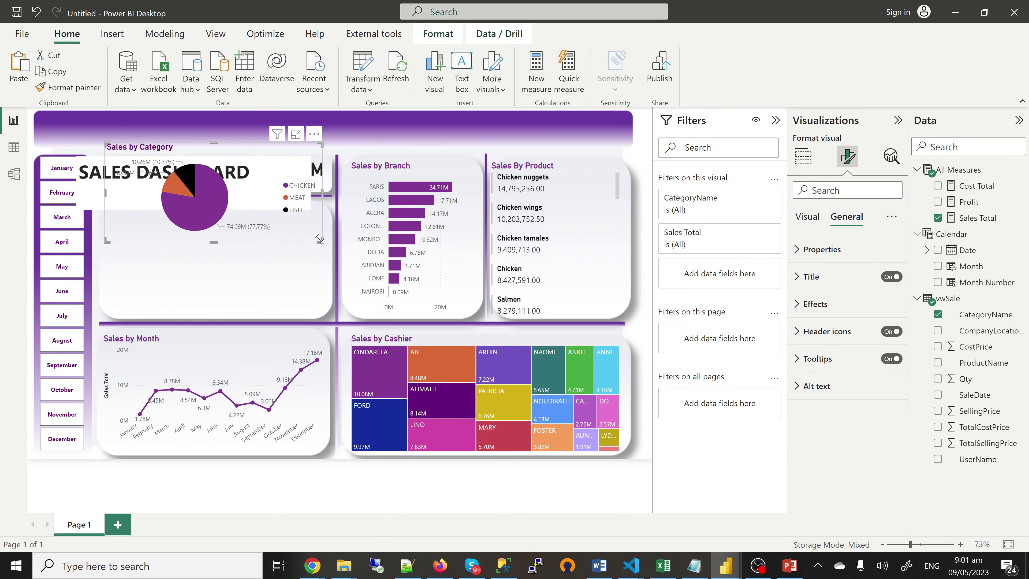
pyautogui.moveTo(318, 240); pyautogui.dragTo(321, 313)
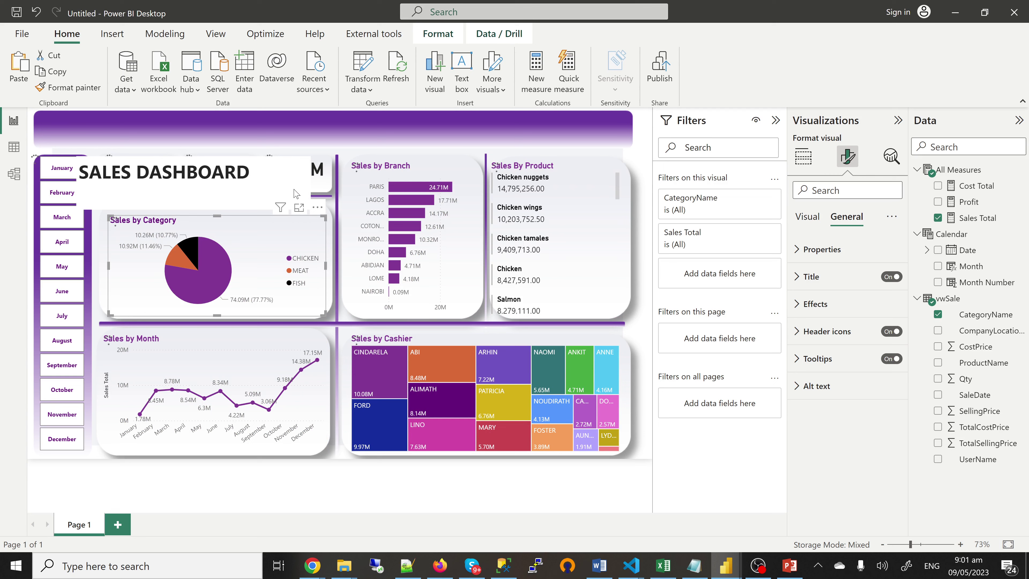
# Move the SALES DASHBOARD text box up onto the left end of the purple header banner
pyautogui.click(93, 206)
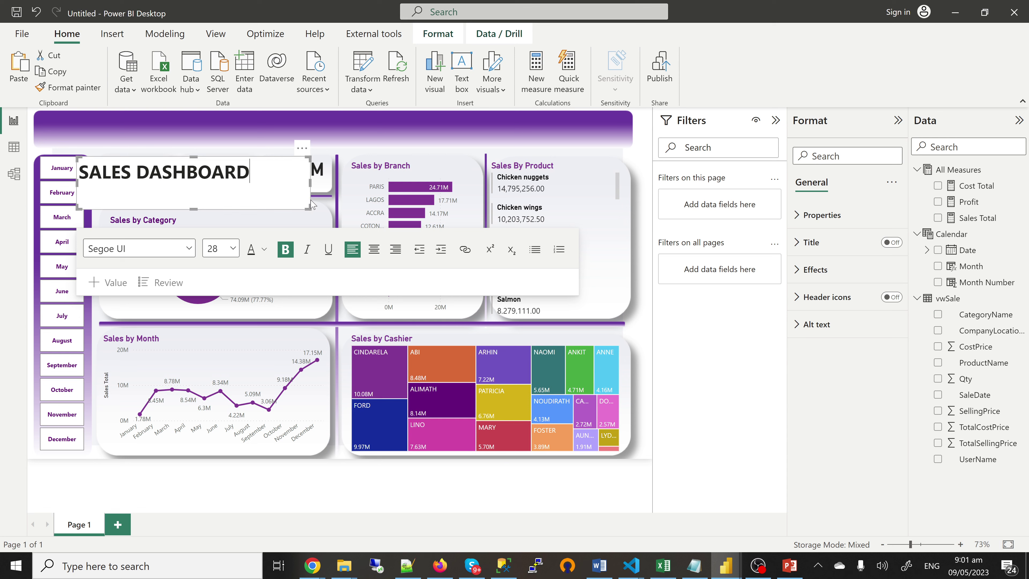
pyautogui.moveTo(313, 204); pyautogui.dragTo(280, 161)
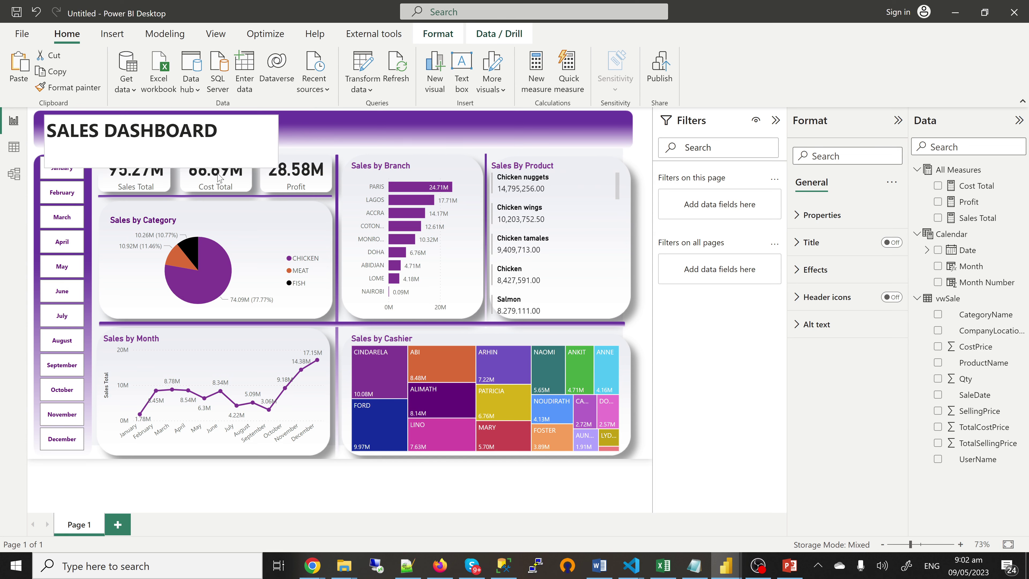
# Shorten the SALES DASHBOARD text box to fit within the header banner and turn off its background
pyautogui.moveTo(164, 167); pyautogui.dragTo(173, 145)
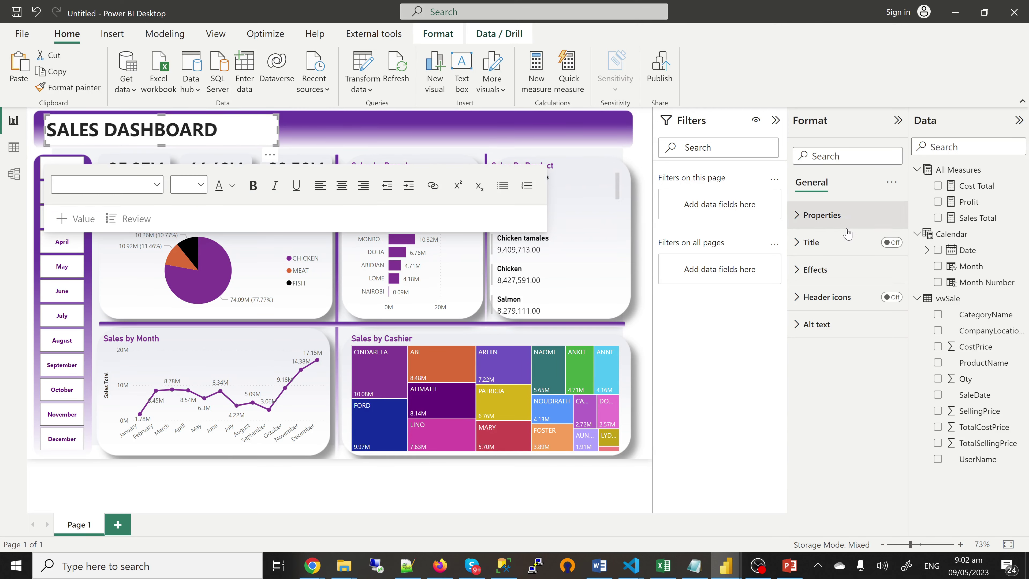
pyautogui.click(824, 278)
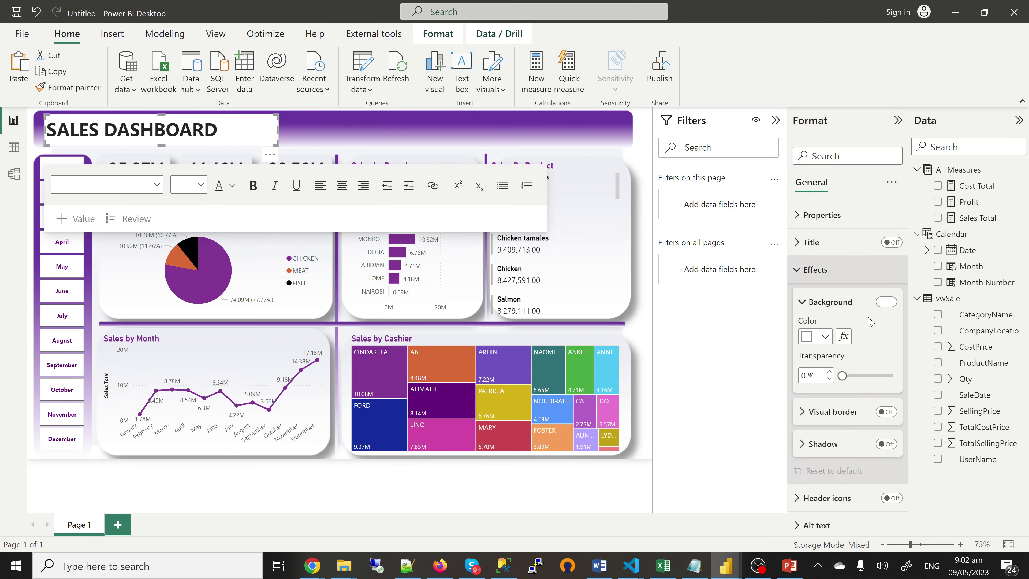
pyautogui.click(886, 302)
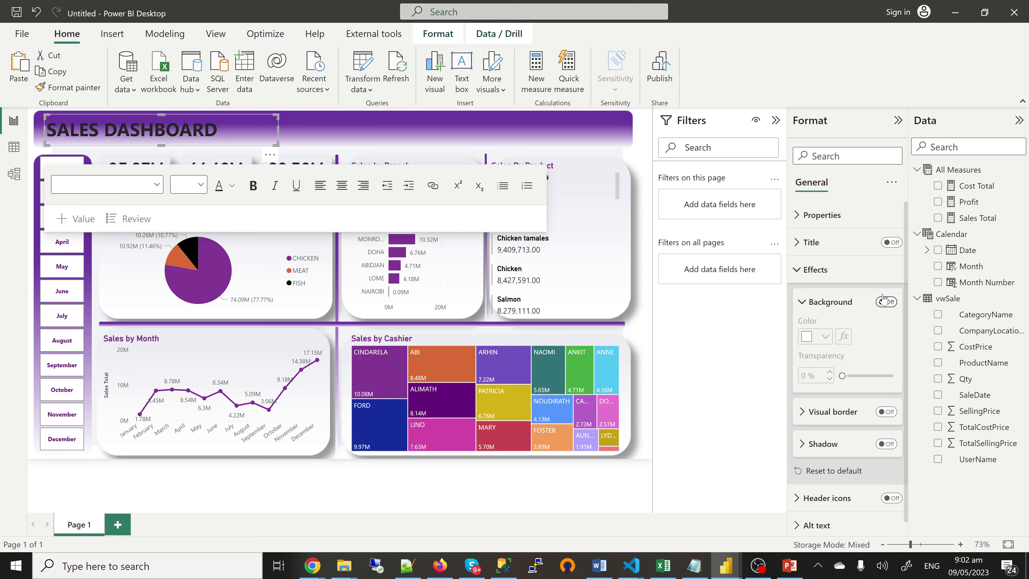
pyautogui.click(314, 138)
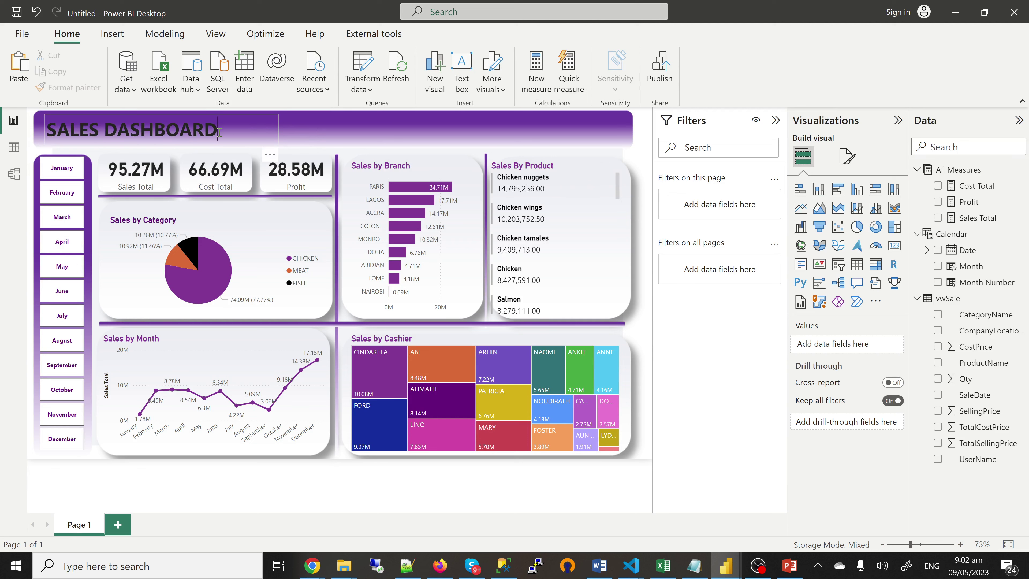
# Change the SALES DASHBOARD title's font color to white and deselect the text box
pyautogui.click(87, 130)
pyautogui.hotkey('ctrl', 'a')
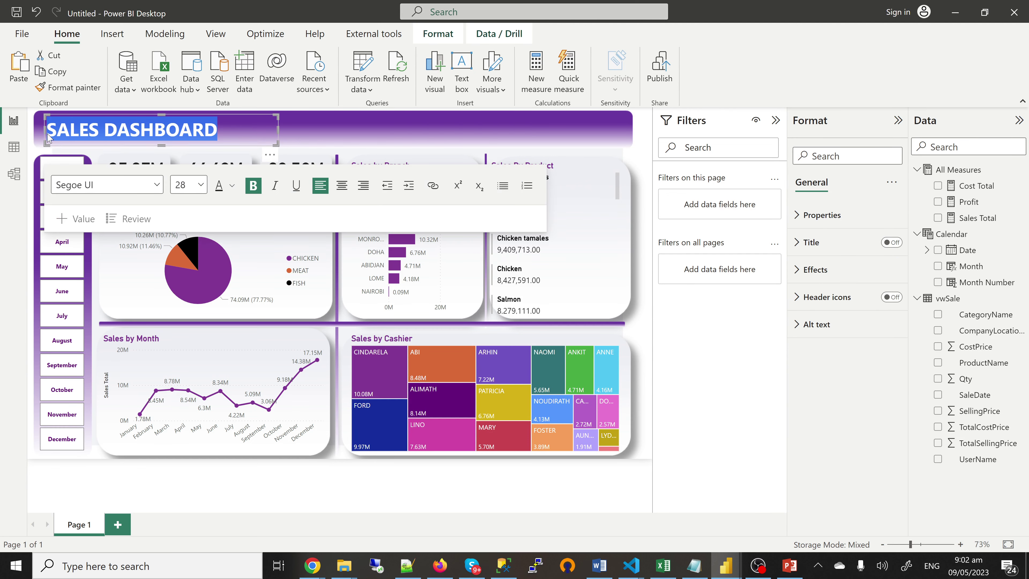
pyautogui.click(233, 188)
pyautogui.click(246, 231)
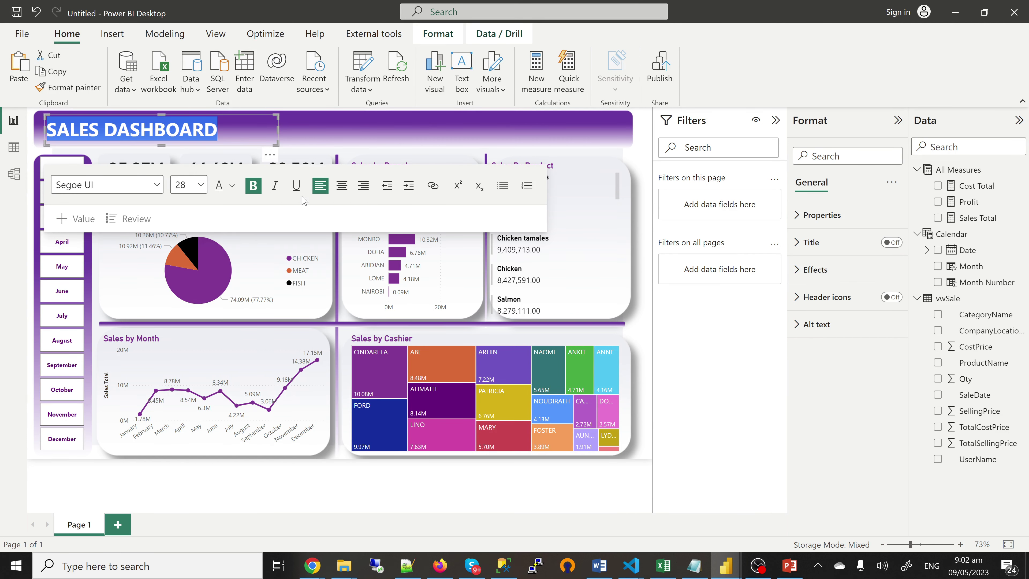
pyautogui.click(324, 138)
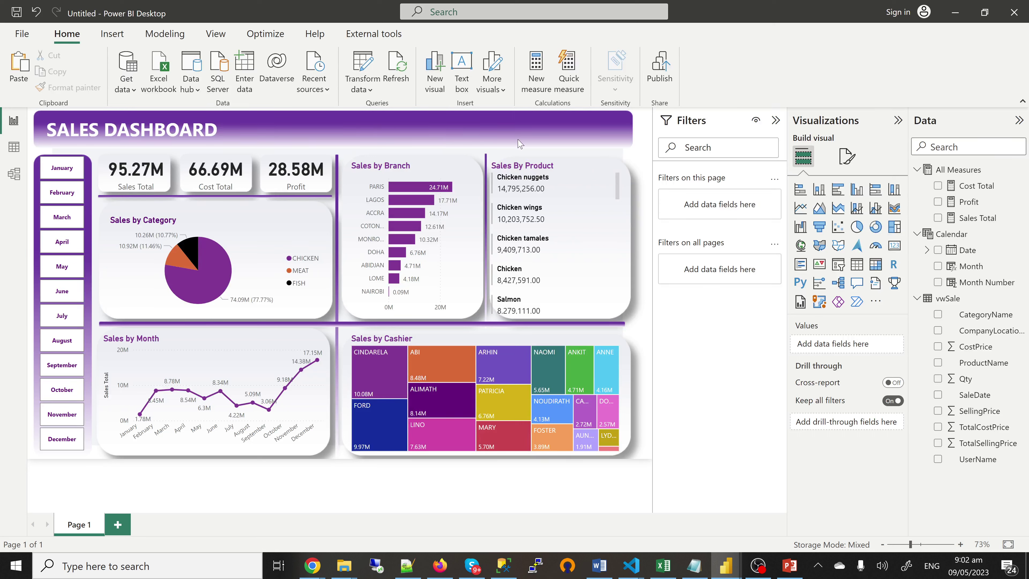
pyautogui.scroll(-5, 555, 255)
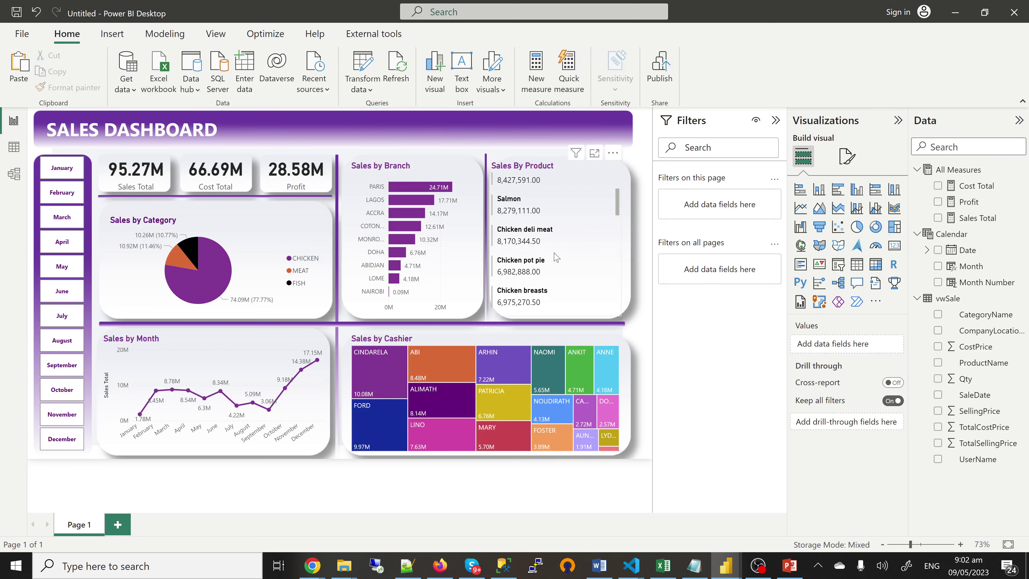
pyautogui.scroll(5, 557, 258)
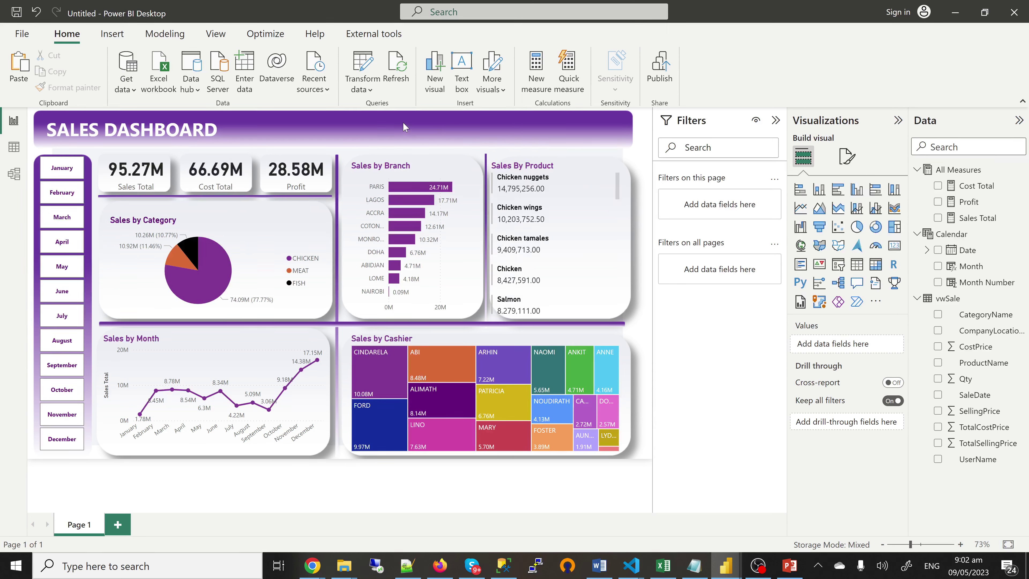
# Add a slicer containing the CategoryName and ProductName fields from the vwSale table
pyautogui.click(840, 267)
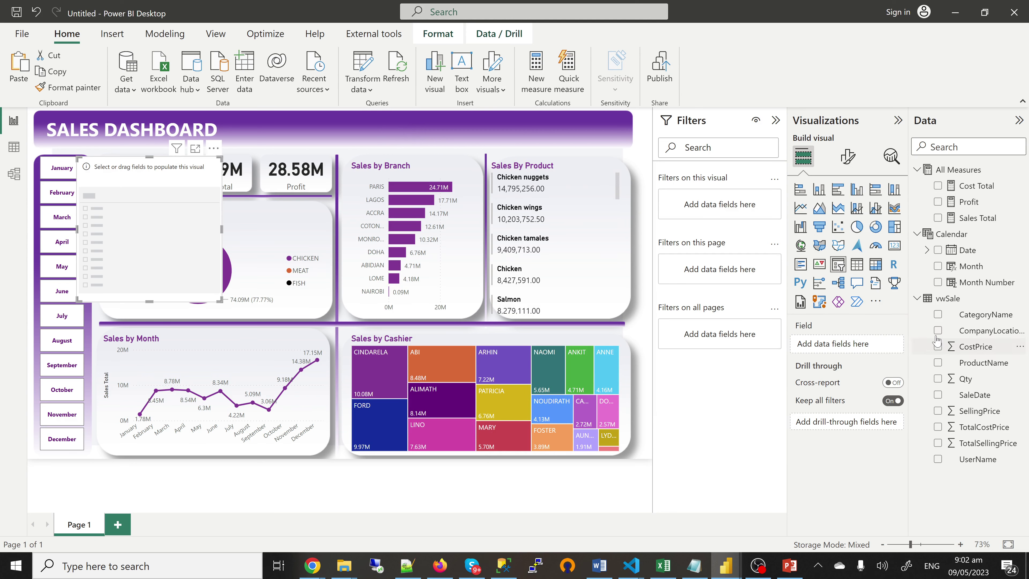
pyautogui.click(938, 315)
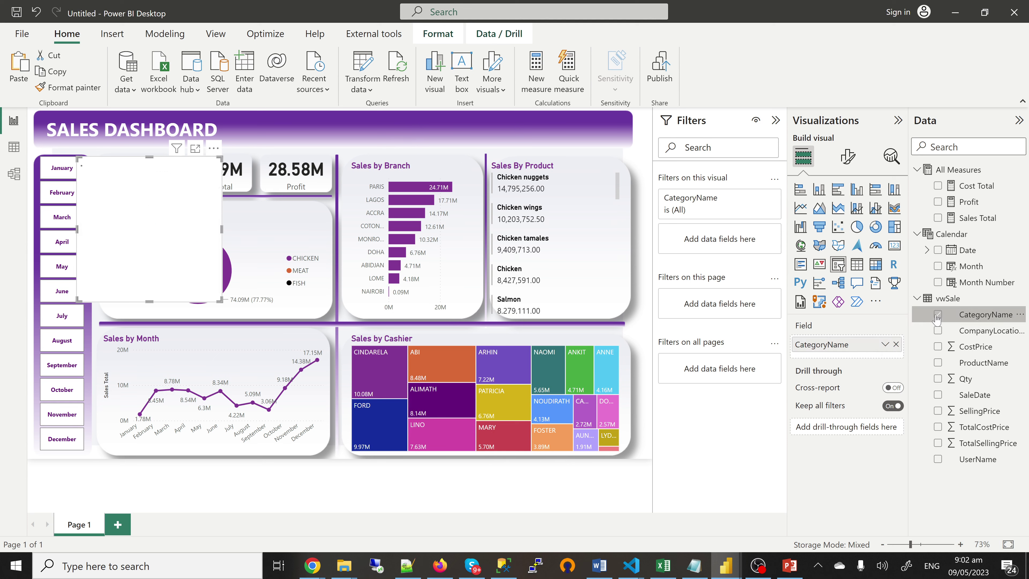
pyautogui.click(939, 364)
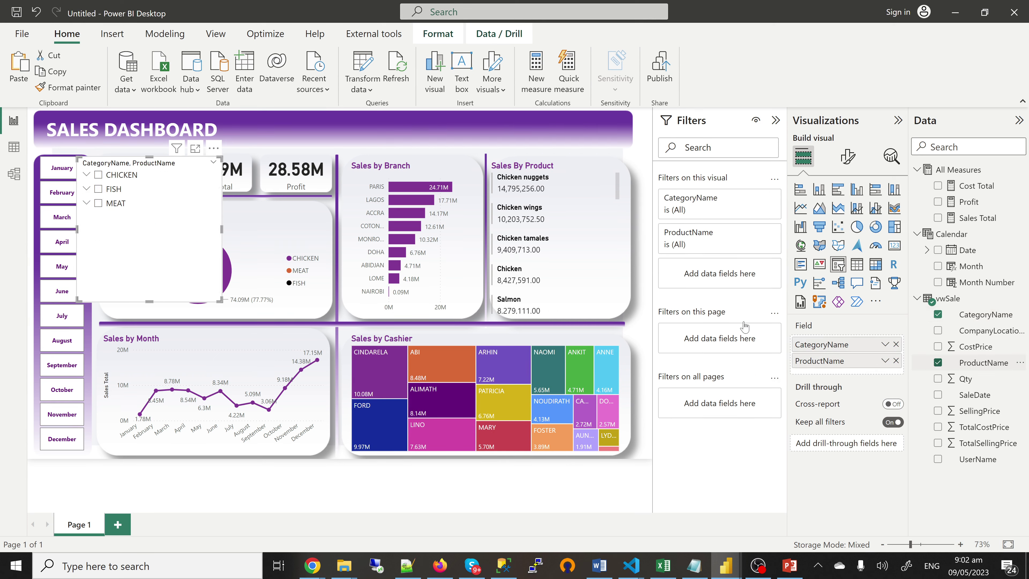
# Set the CategoryName and ProductName slicer's style to Dropdown
pyautogui.click(847, 164)
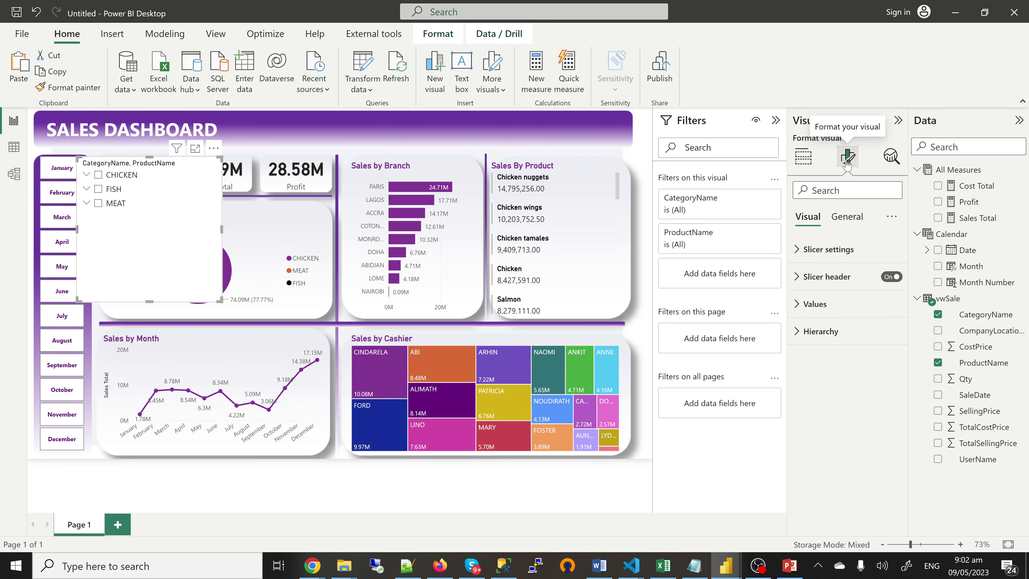
pyautogui.click(823, 249)
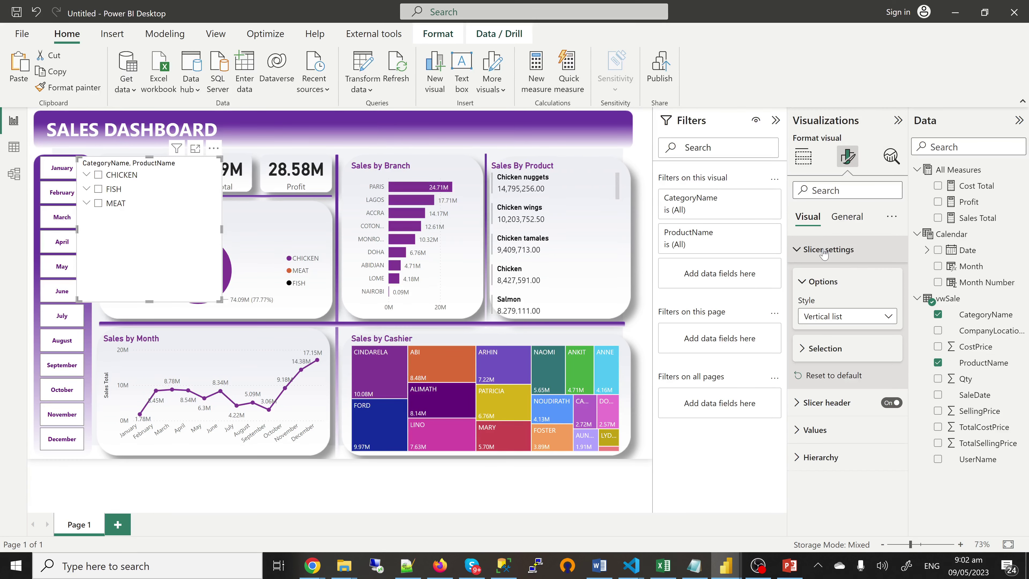
pyautogui.click(849, 321)
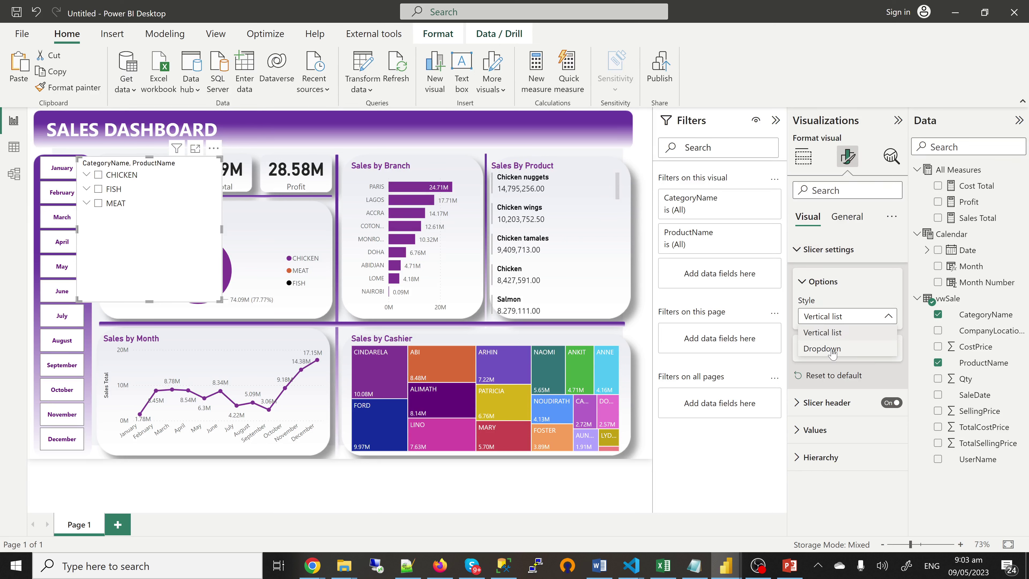
pyautogui.click(831, 350)
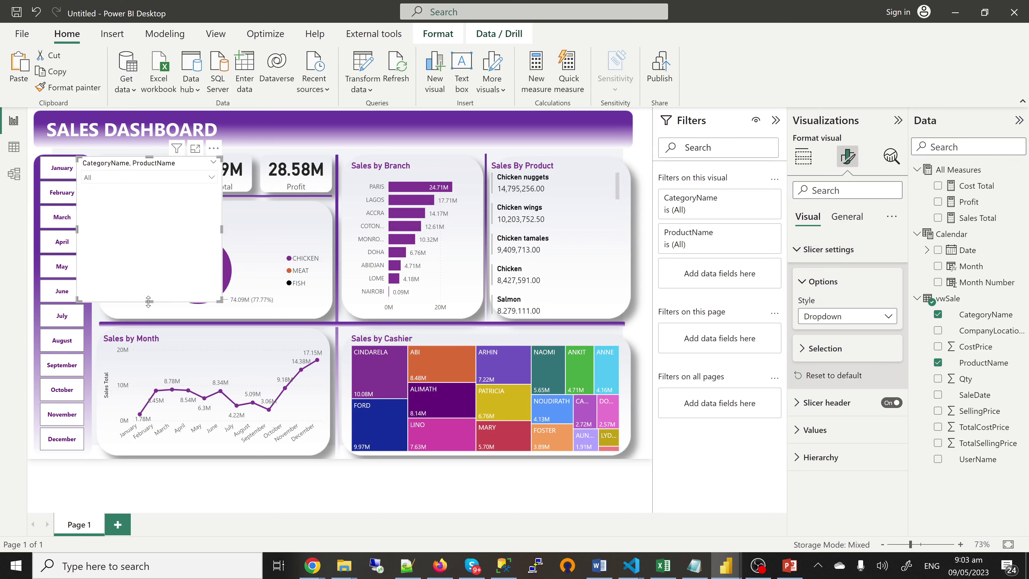
# Resize the dropdown slicer into a wide, short shape and move it onto the right part of the purple header banner
pyautogui.moveTo(147, 303); pyautogui.dragTo(155, 187)
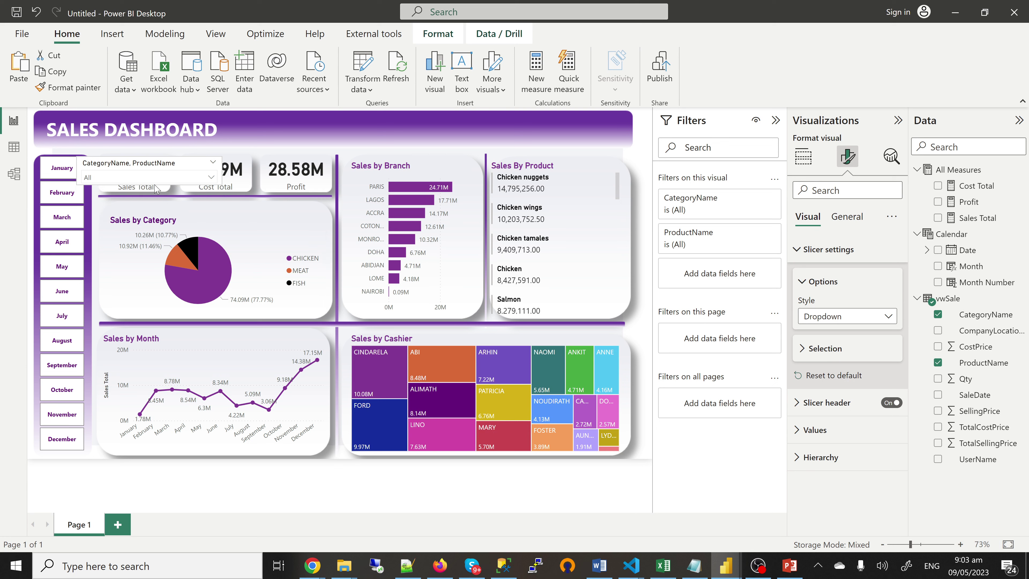
pyautogui.moveTo(217, 171); pyautogui.dragTo(426, 135)
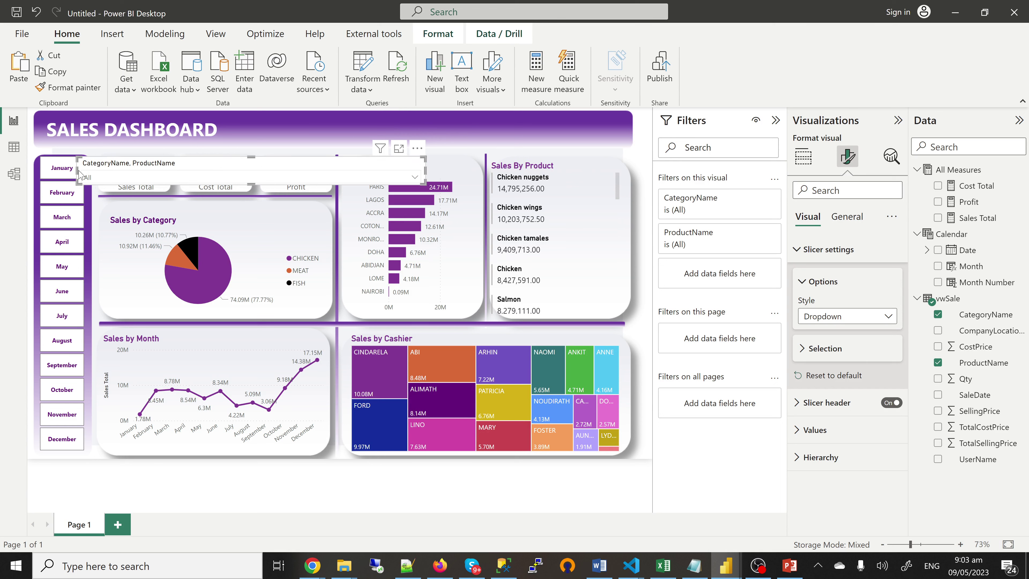
pyautogui.moveTo(80, 174); pyautogui.dragTo(165, 131)
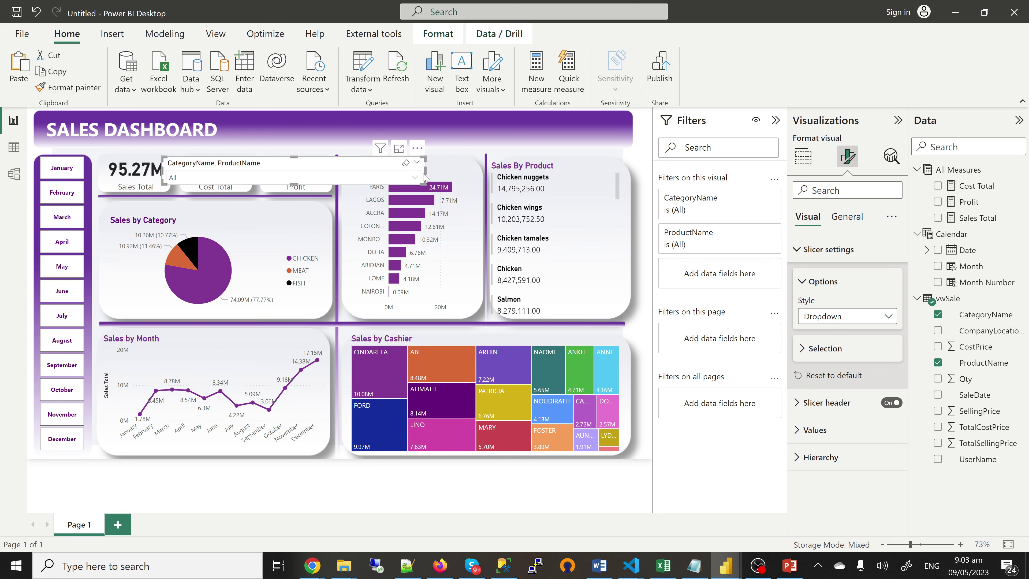
pyautogui.press('Escape')
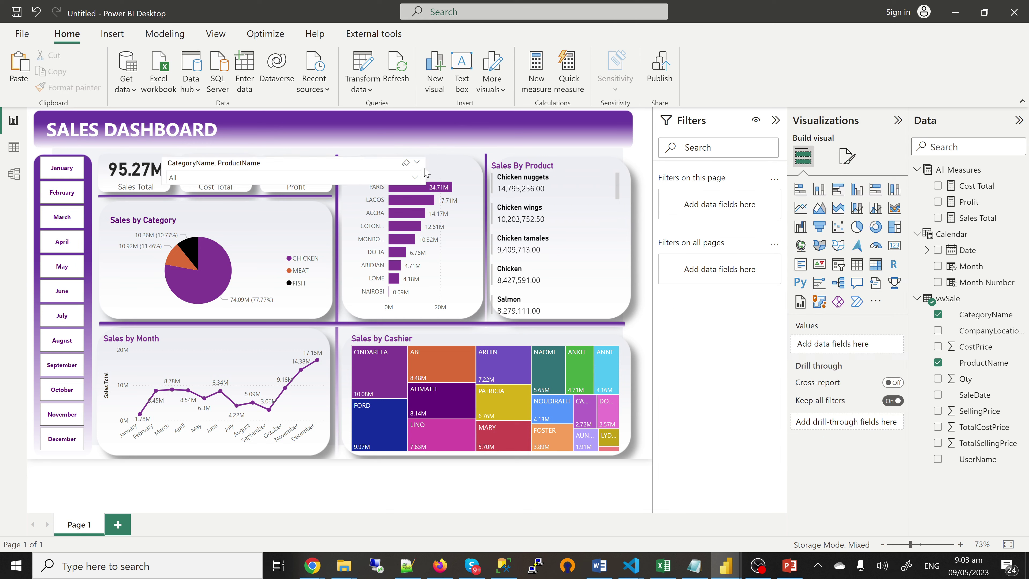
pyautogui.click(424, 179)
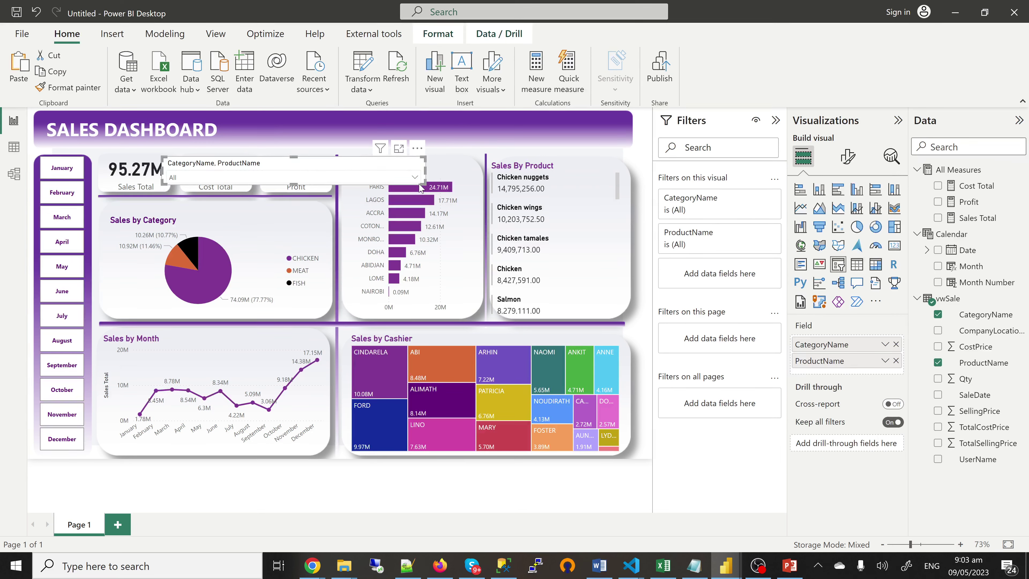
pyautogui.moveTo(421, 185); pyautogui.dragTo(617, 147)
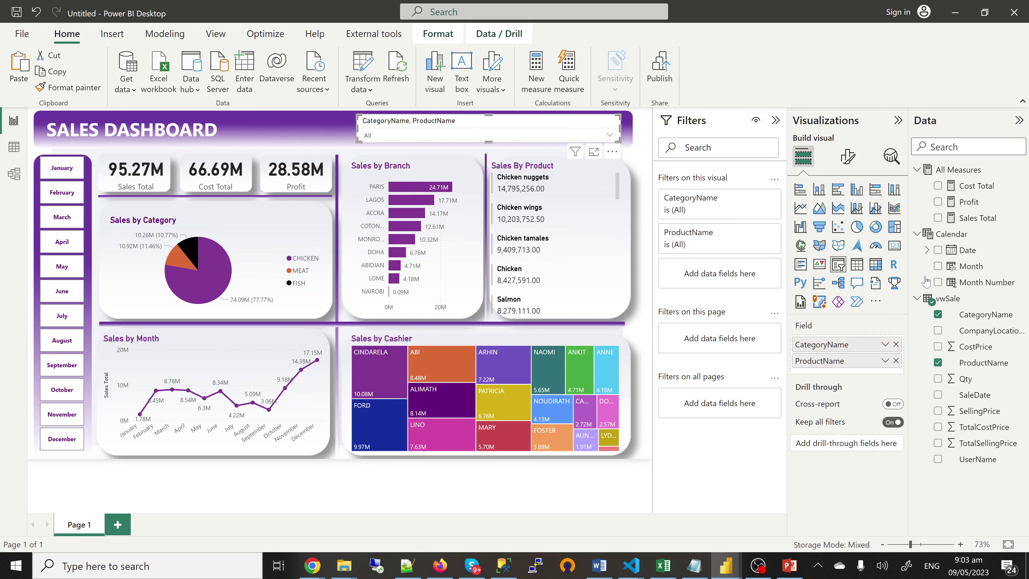
# Turn off the background of the dropdown slicer in the header banner
pyautogui.click(848, 162)
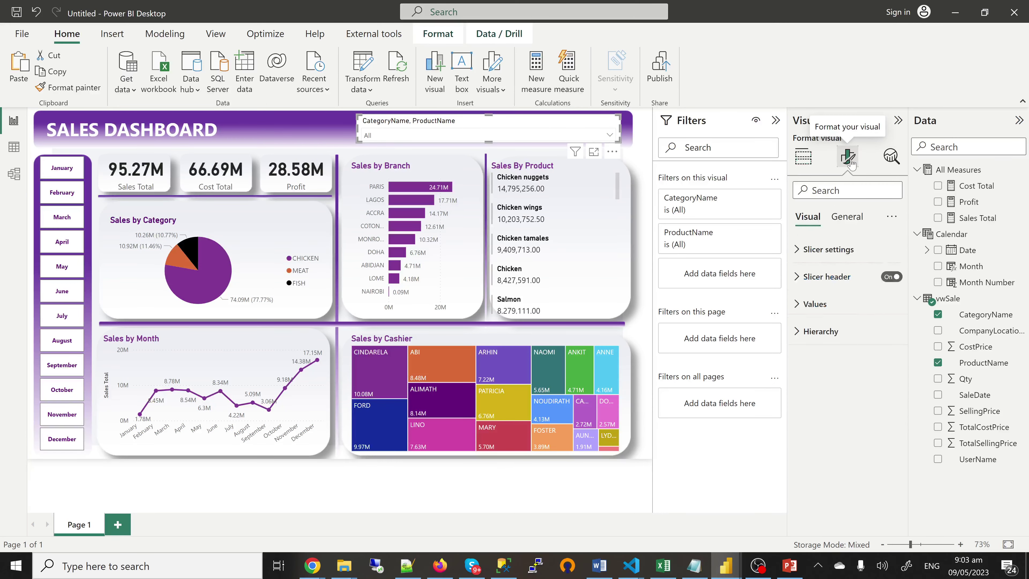
pyautogui.click(850, 220)
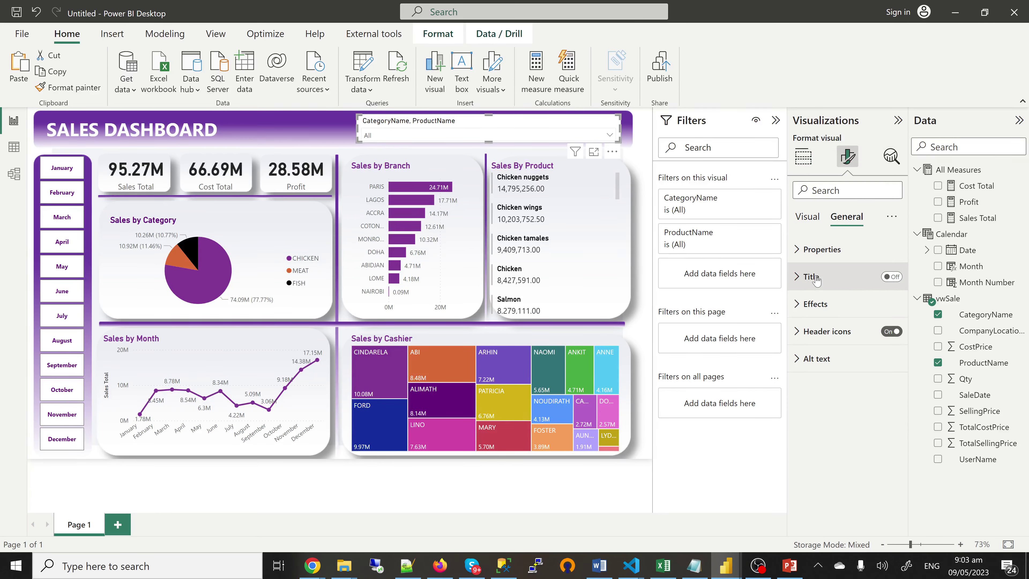
pyautogui.click(807, 306)
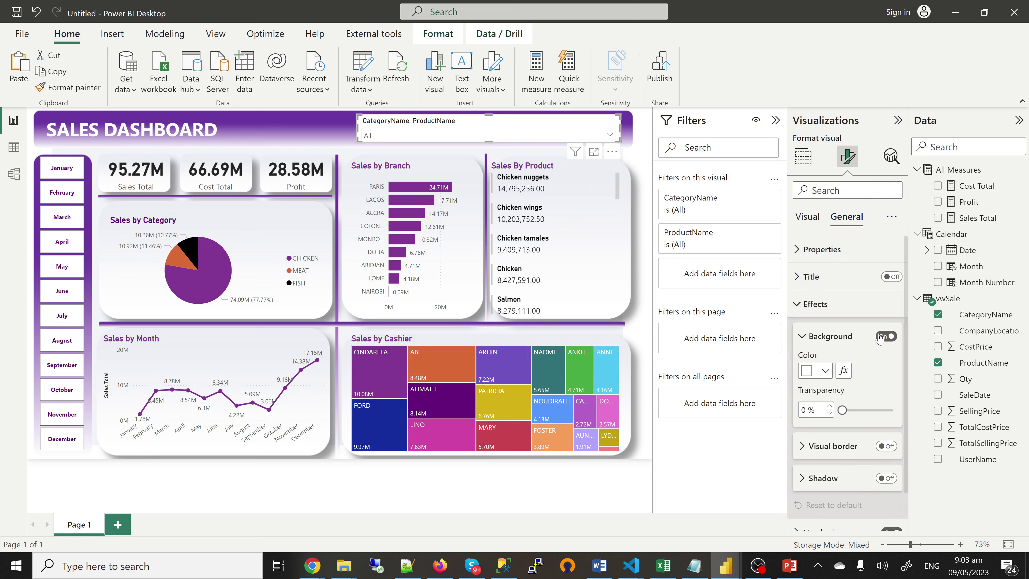
# Turn on the slicer's title and set its text to "Product"
pyautogui.click(799, 279)
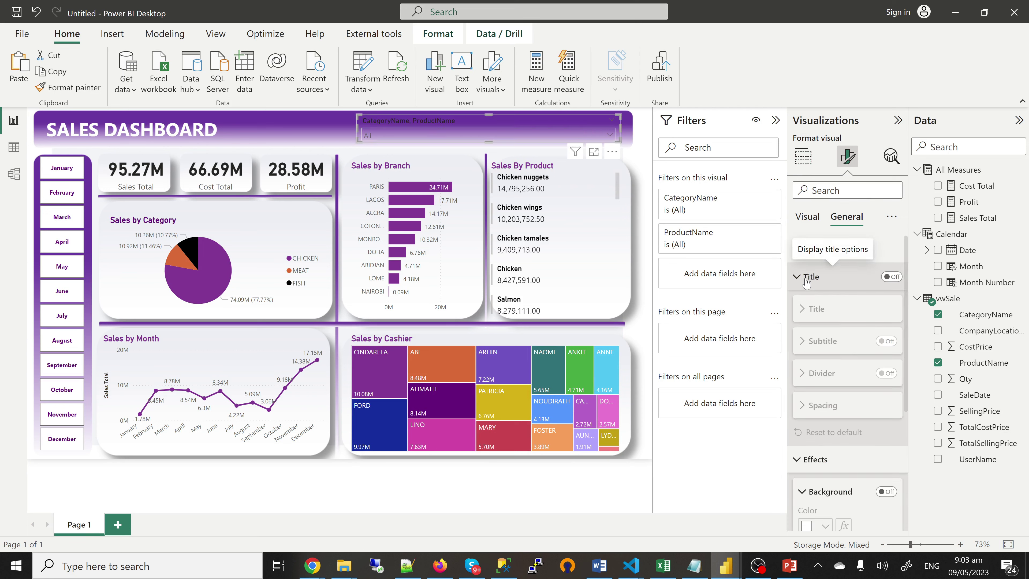
pyautogui.click(892, 277)
pyautogui.click(845, 314)
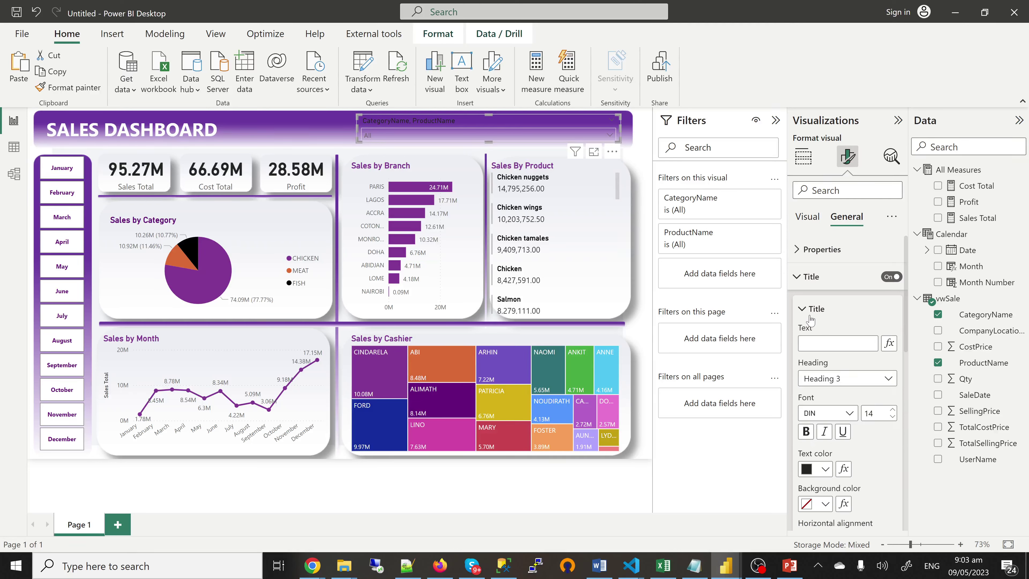
pyautogui.click(829, 344)
pyautogui.write('pRODUCT')
pyautogui.press('BackSpace')
pyautogui.write('Product')
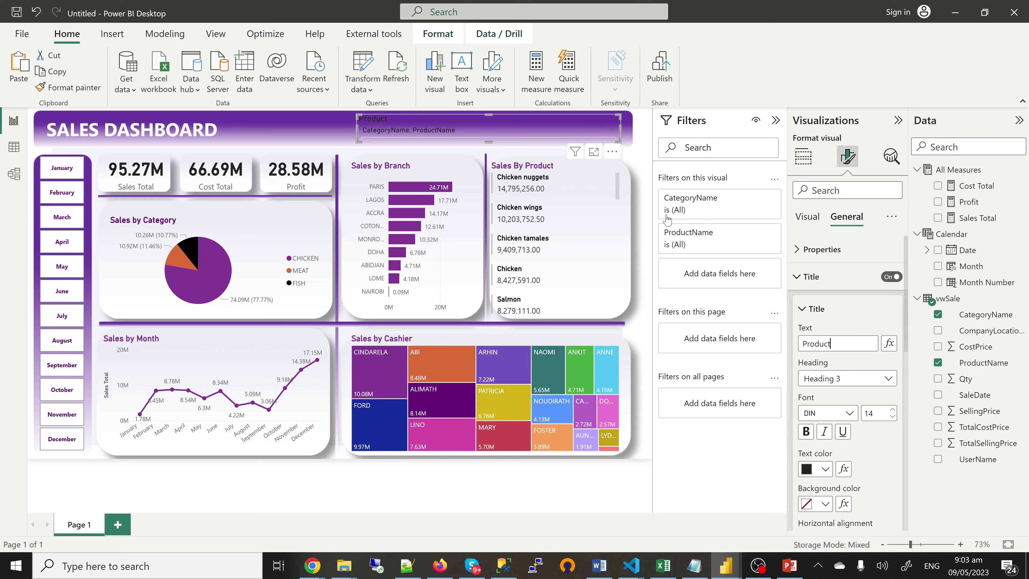
# Turn off the slicer header so the field names above the dropdown are hidden
pyautogui.click(811, 277)
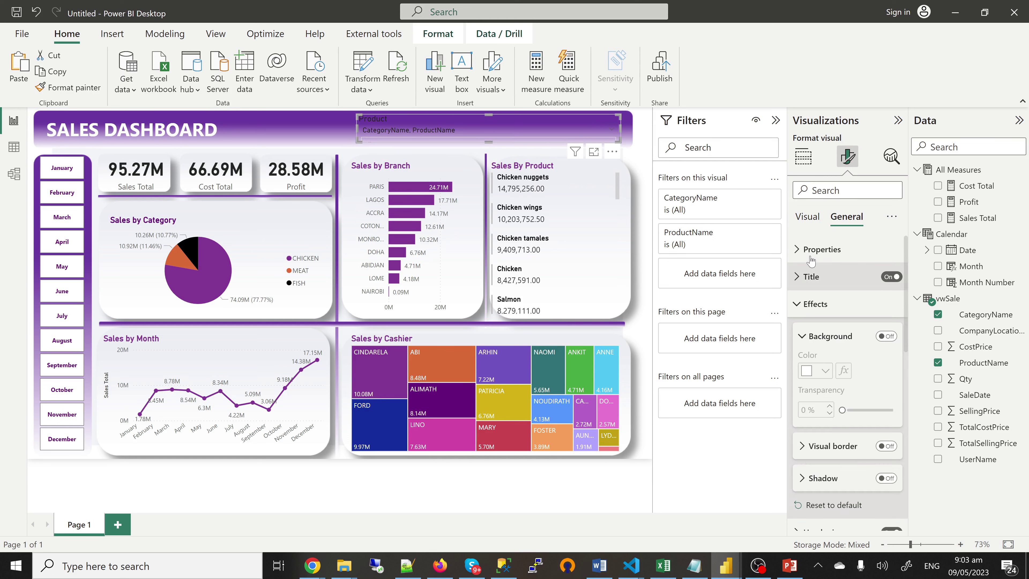
pyautogui.click(810, 221)
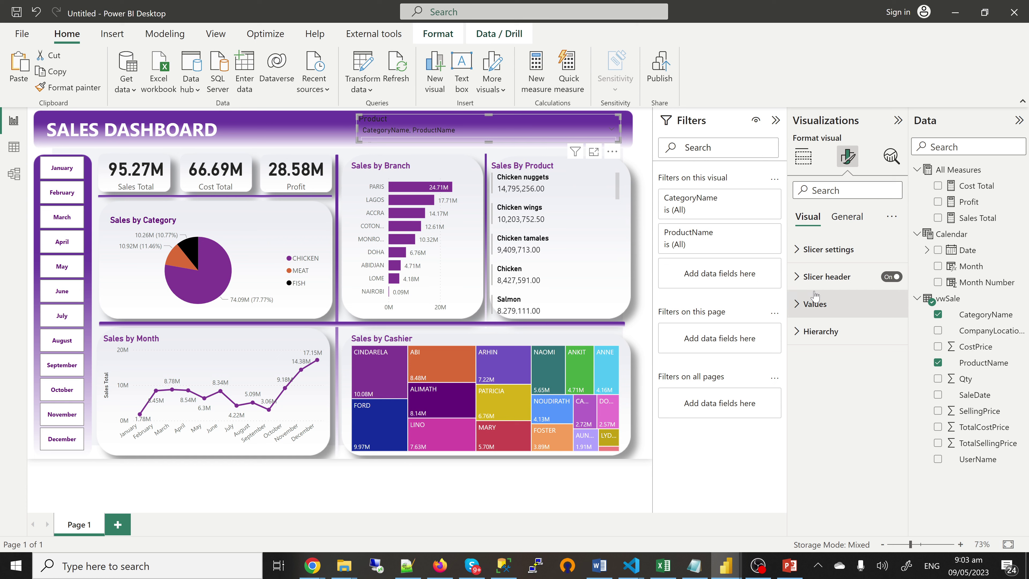
pyautogui.click(888, 278)
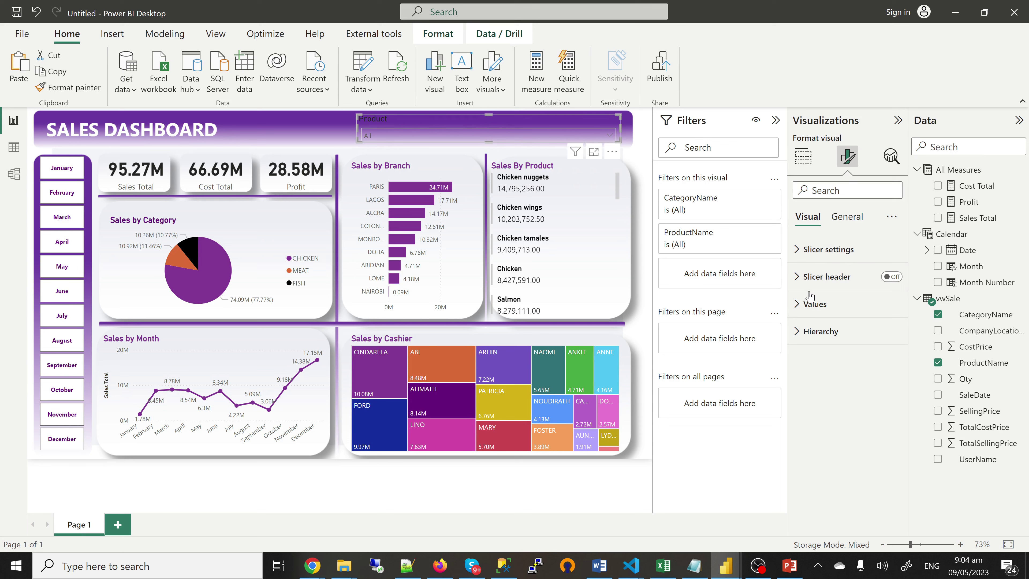
# Make the slicer's "Product" title bold and set its font size to 16
pyautogui.click(847, 216)
pyautogui.click(808, 304)
pyautogui.click(802, 306)
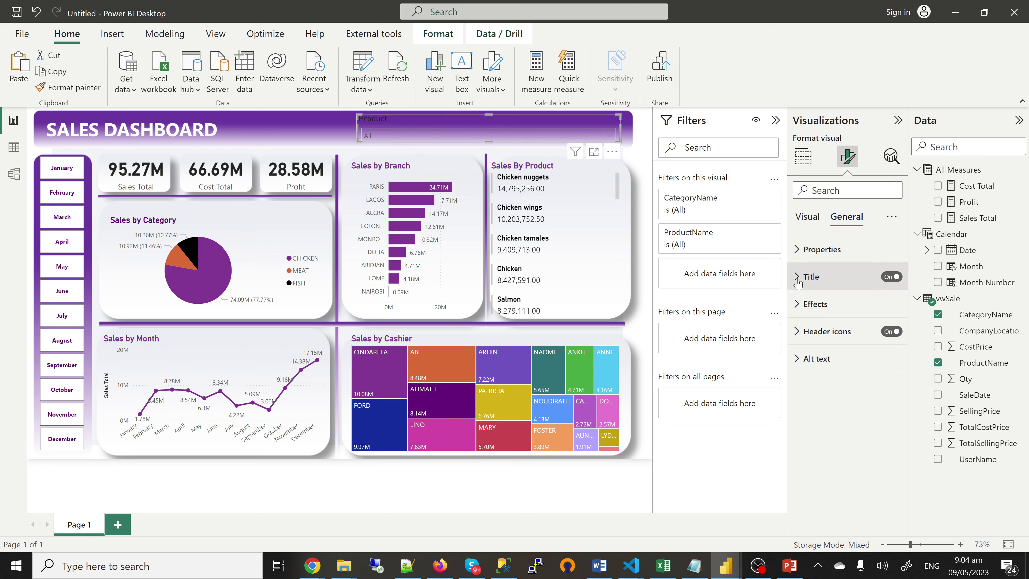
pyautogui.click(797, 279)
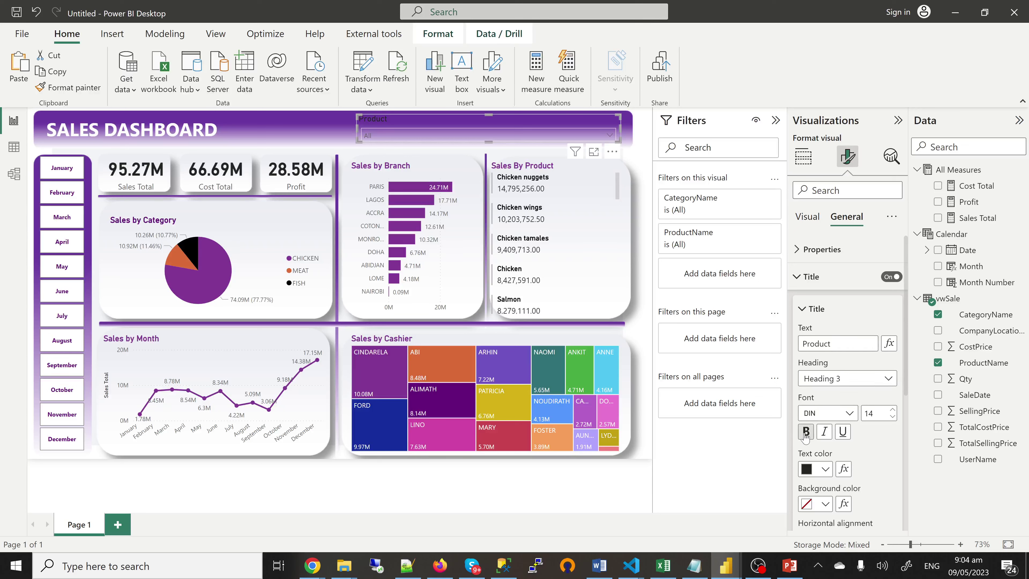
pyautogui.click(806, 432)
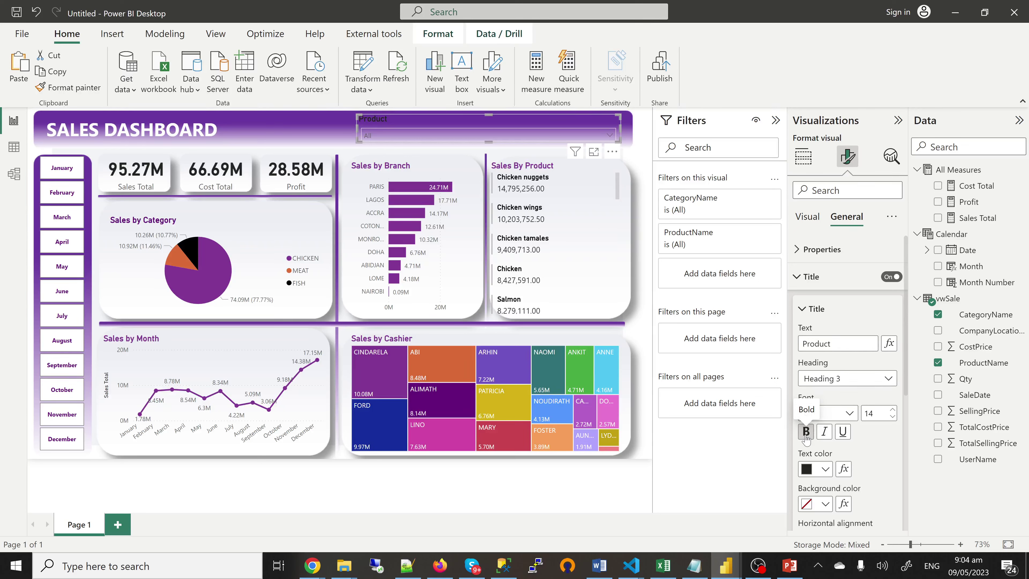
pyautogui.click(893, 411)
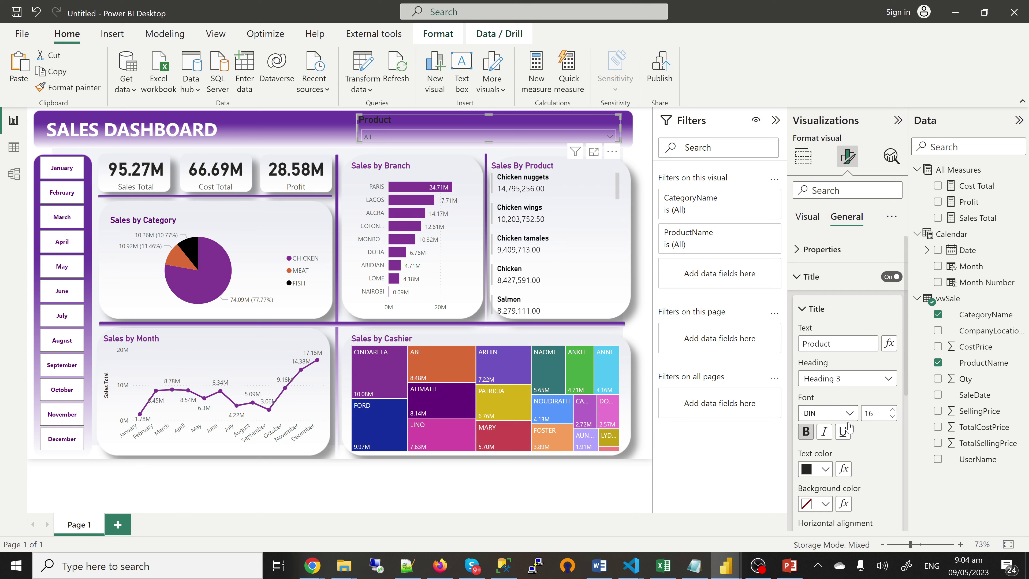
# Change the text color of the slicer's "Product" title to white
pyautogui.click(826, 470)
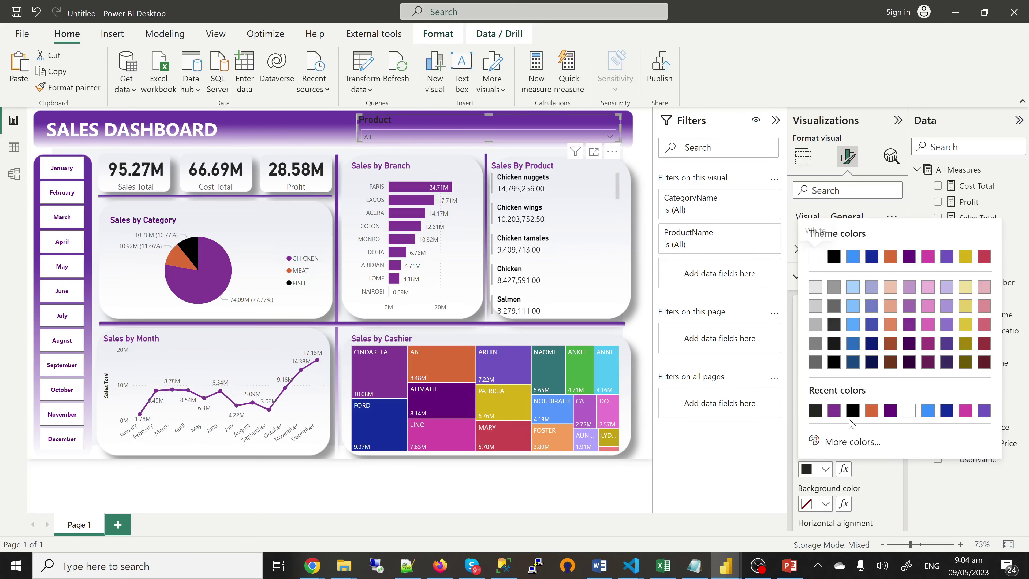
pyautogui.click(929, 326)
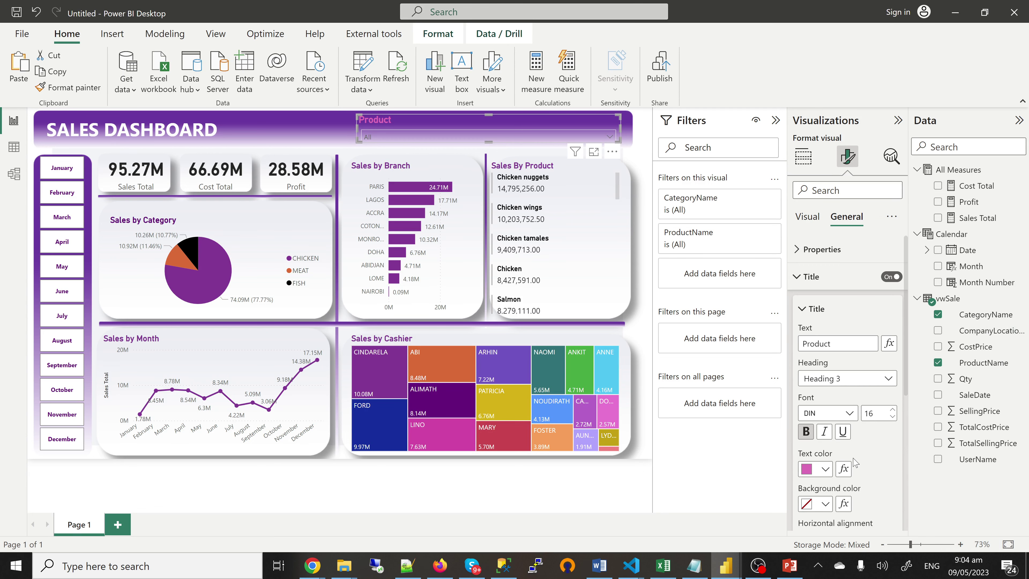
pyautogui.click(826, 470)
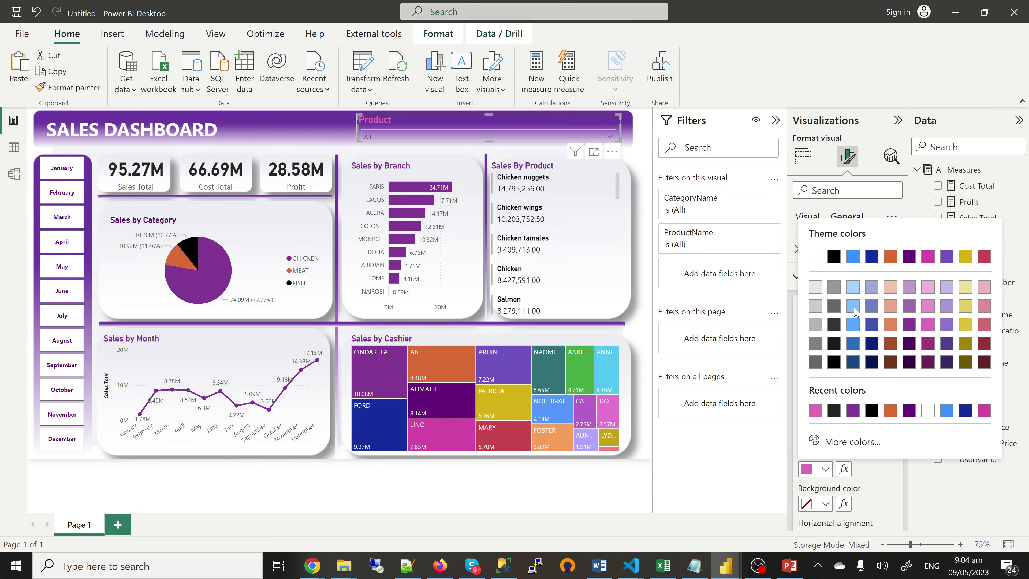
pyautogui.click(816, 257)
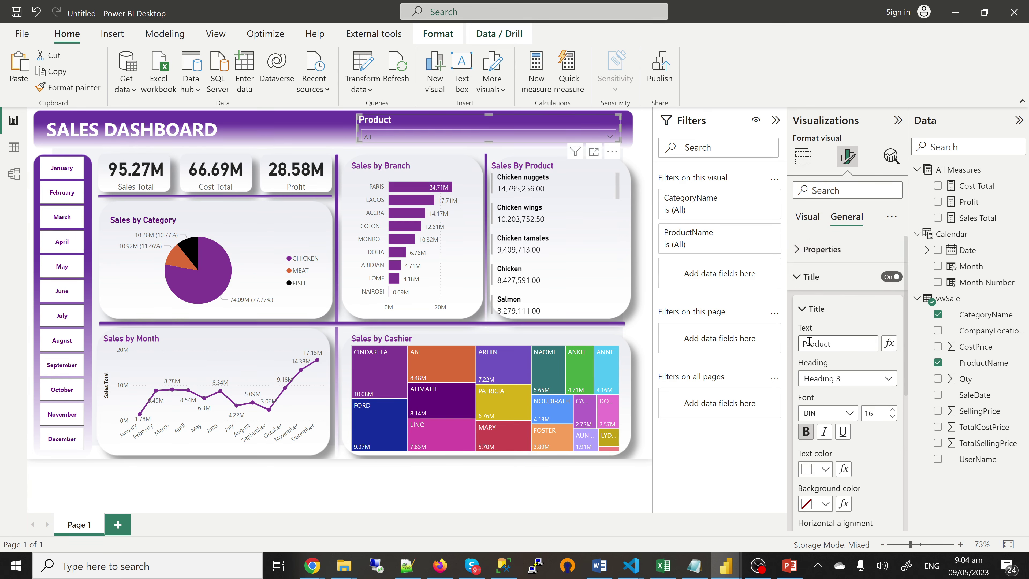
pyautogui.click(805, 280)
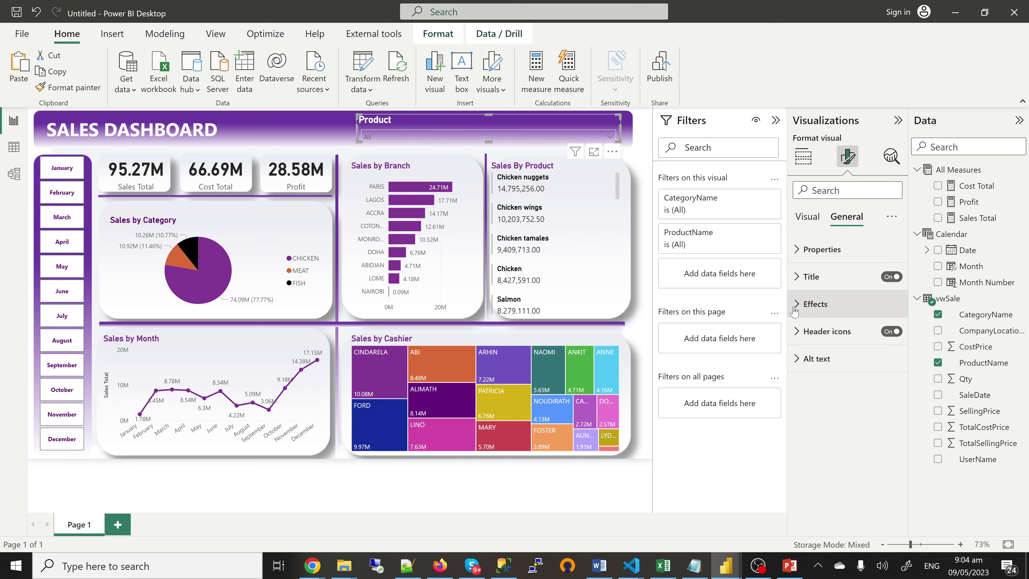
# Make the value text of the Product slicer bold
pyautogui.click(809, 219)
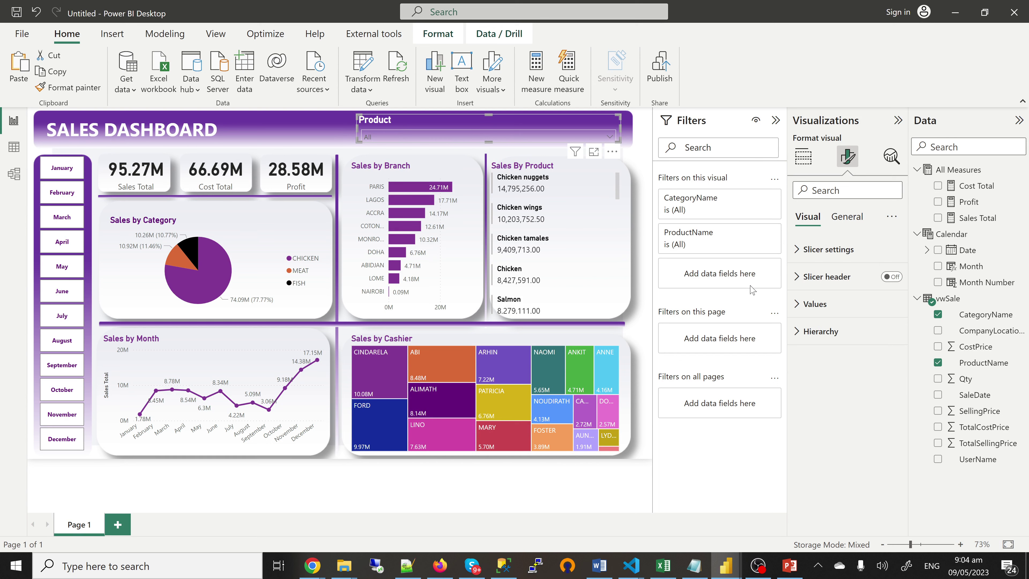
pyautogui.click(800, 310)
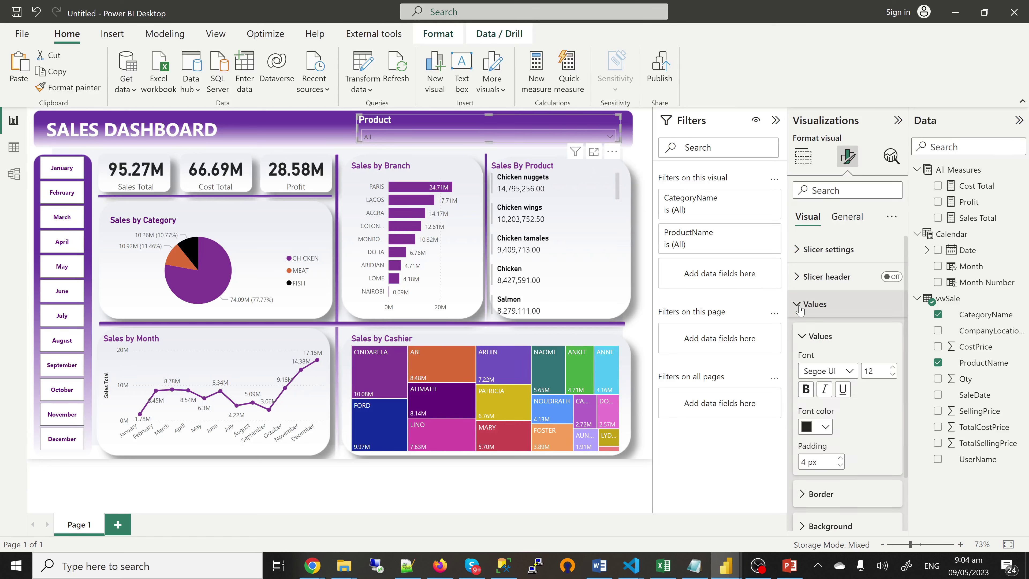
pyautogui.scroll(-1, 837, 383)
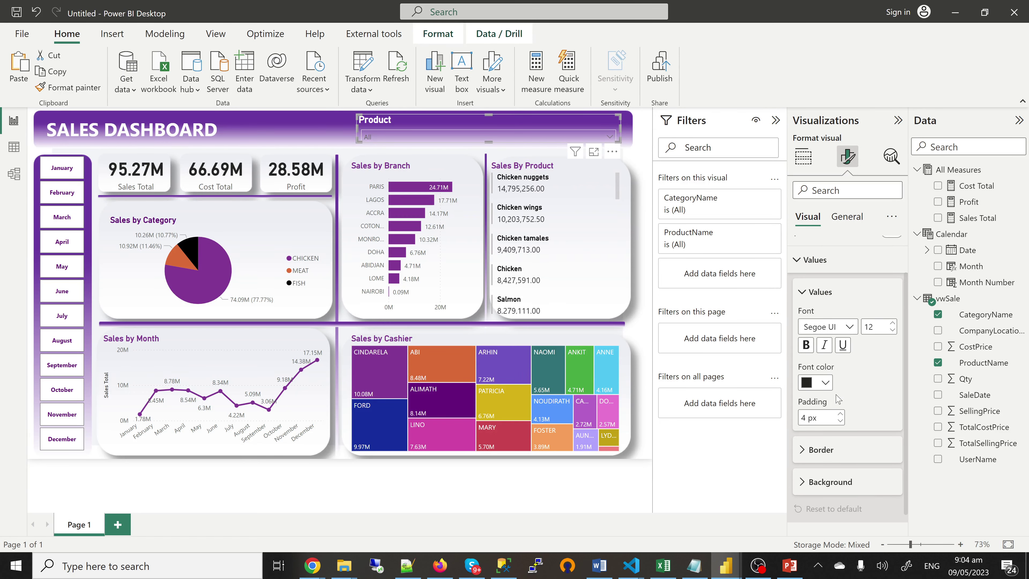
pyautogui.click(807, 346)
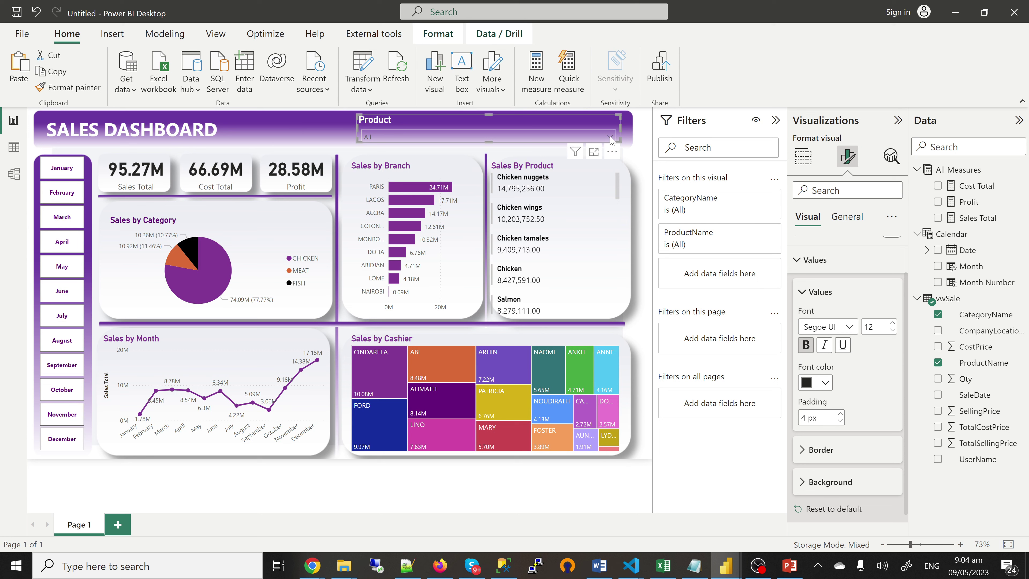
# Check the Product slicer's dropdown list by expanding and collapsing the products under CHICKEN, and close it
pyautogui.click(610, 138)
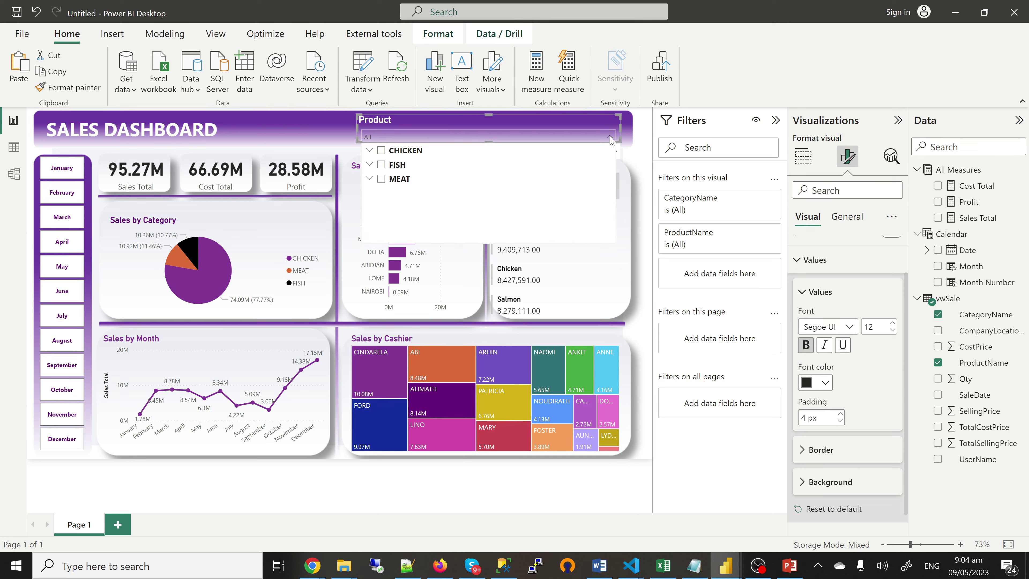
pyautogui.click(370, 151)
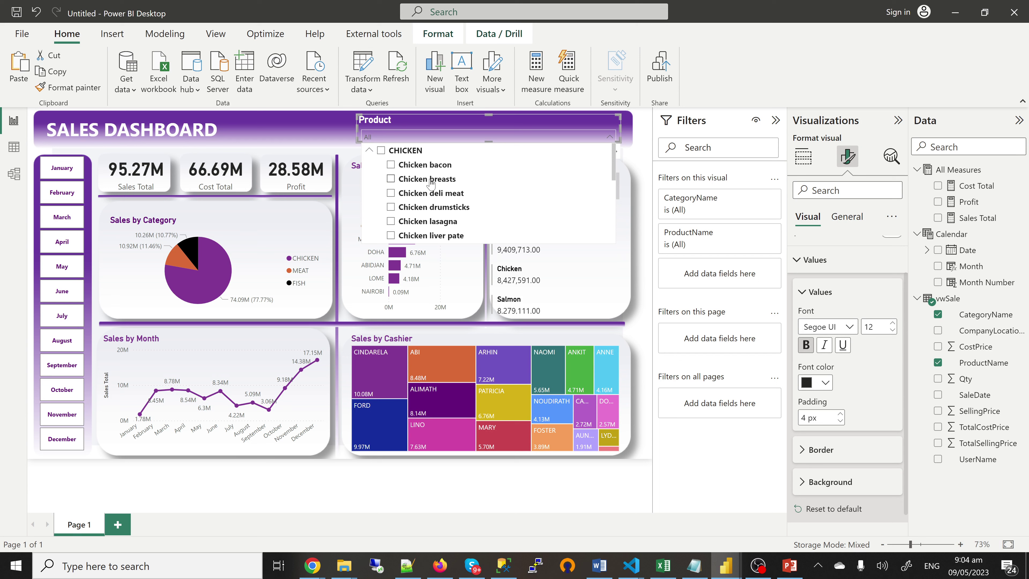
pyautogui.click(370, 152)
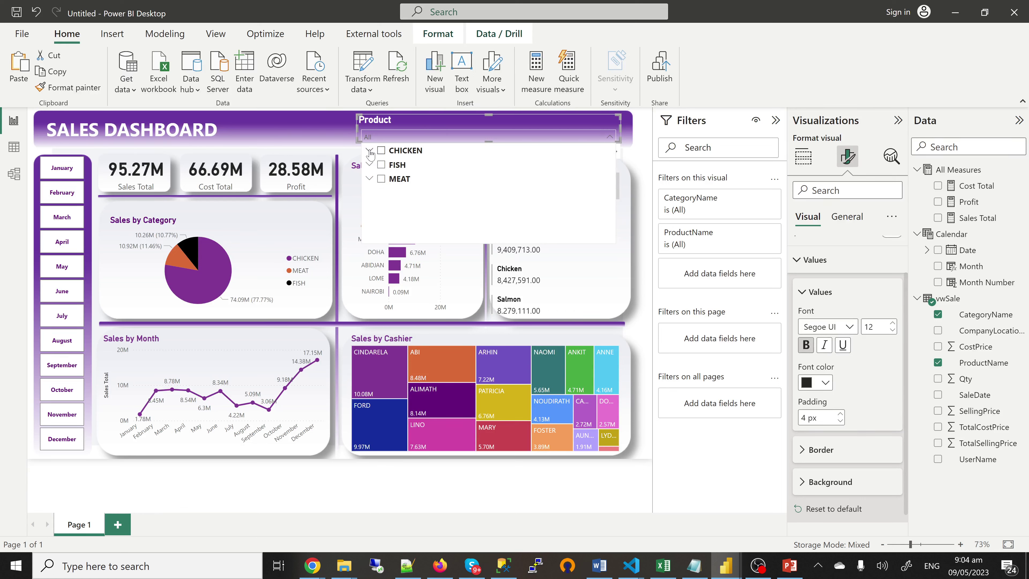
pyautogui.click(328, 137)
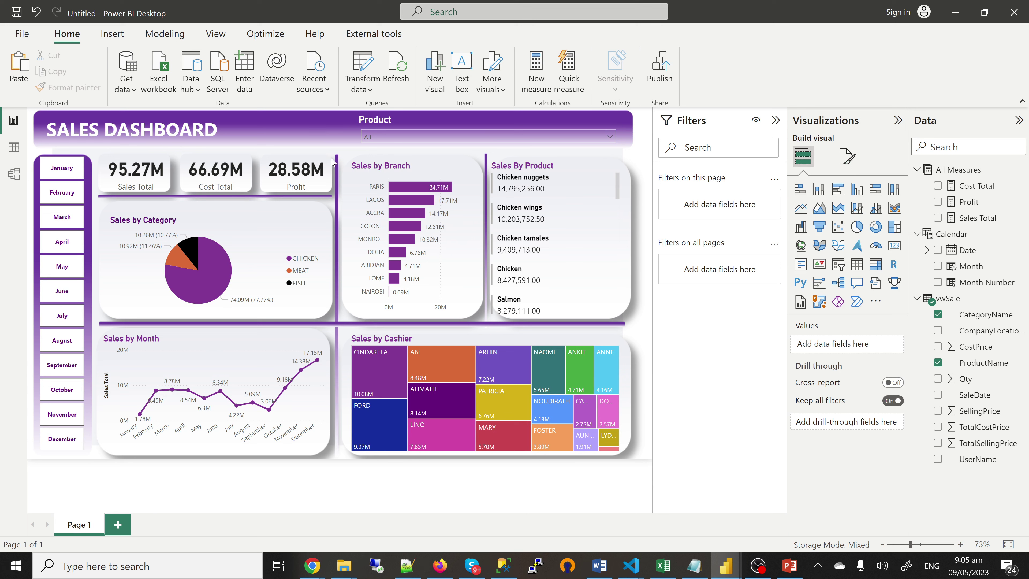